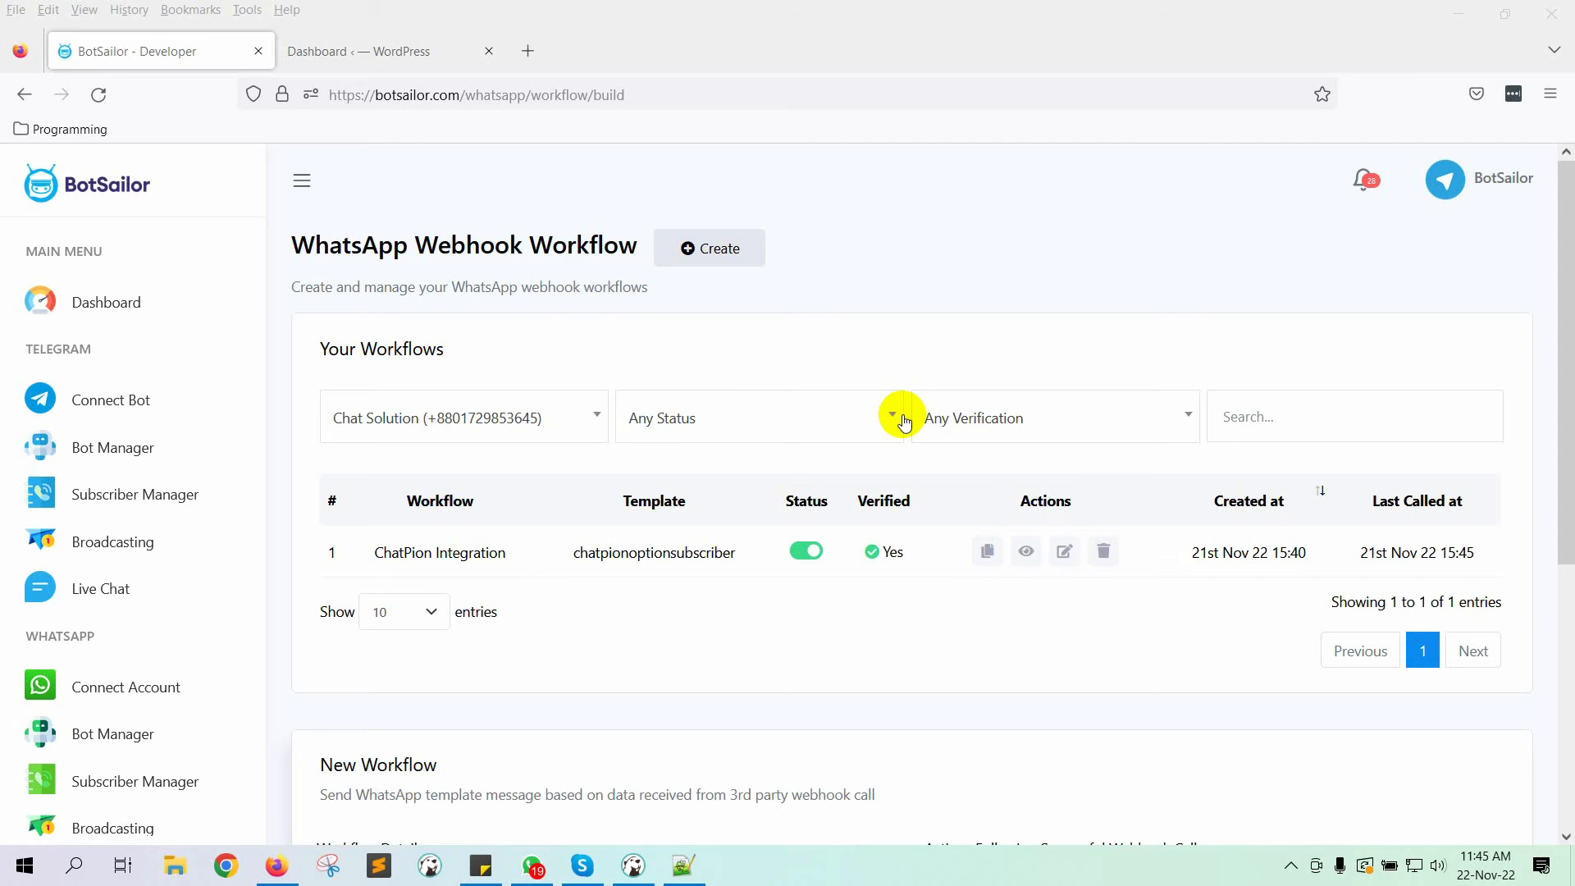
Step: Bring the Notepad++ notes with the four-step integration plan to the front
scroll(563, 616, "down", 1)
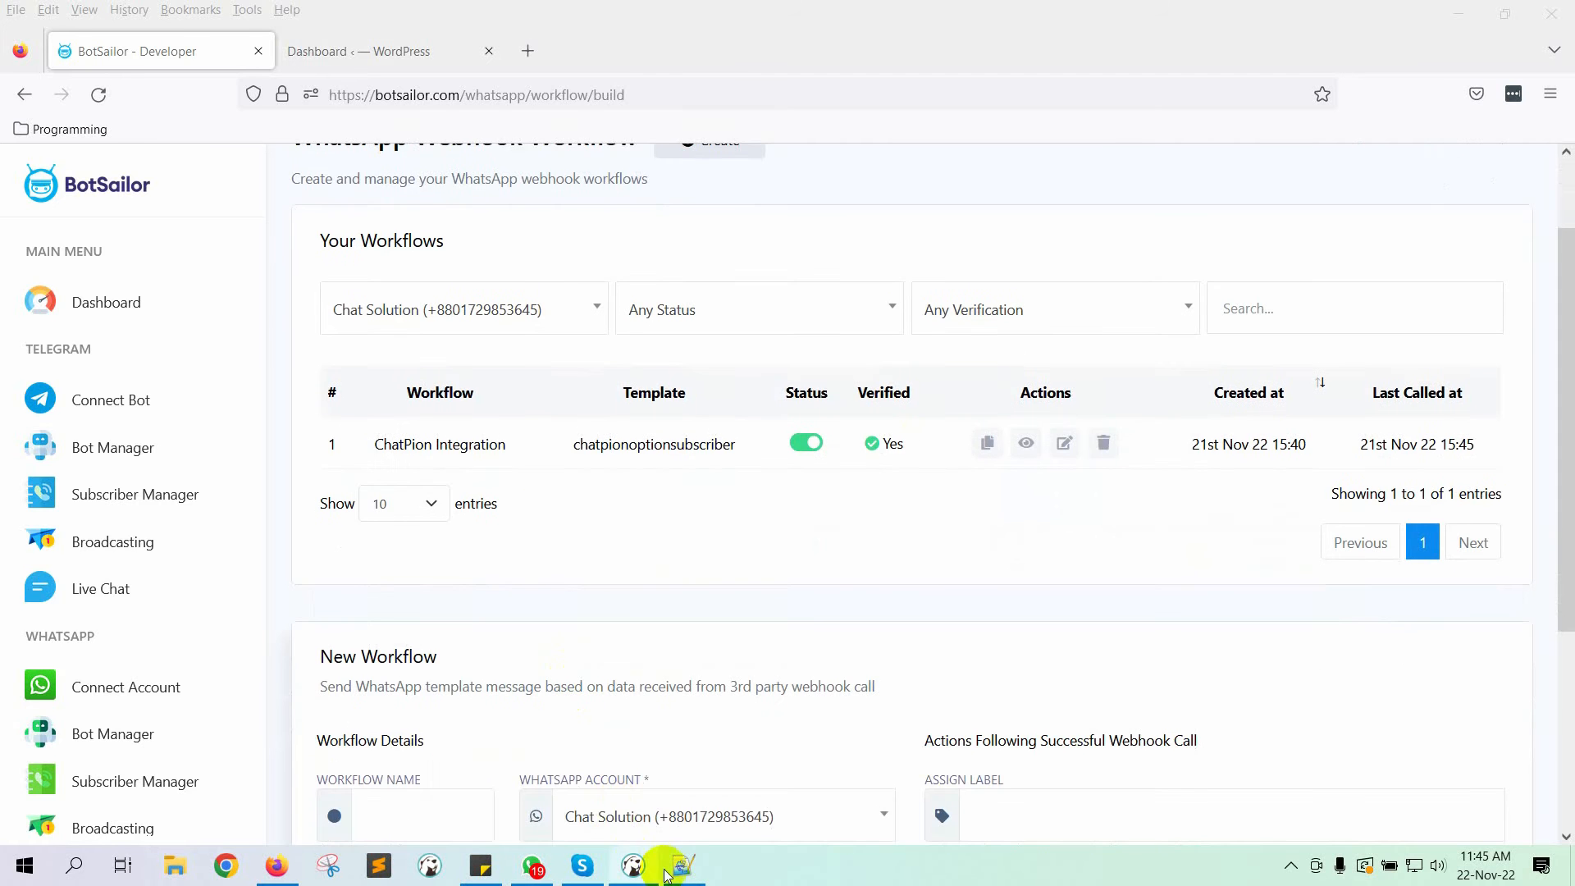
left_click(684, 865)
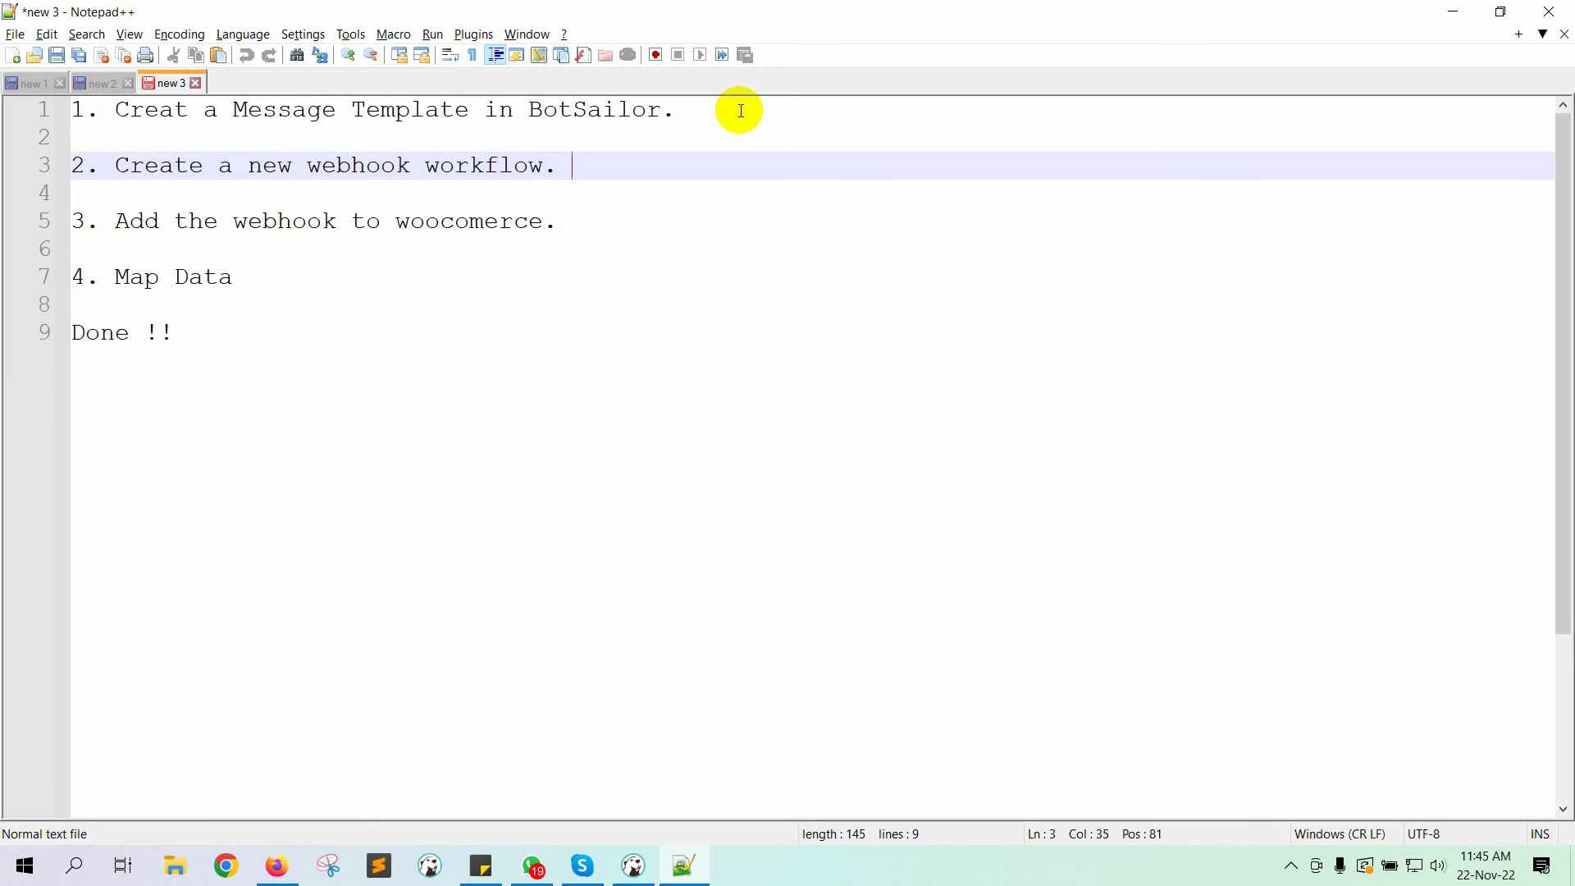
Step: Return to BotSailor's WhatsApp Webhook Workflow page in Firefox
left_click(274, 866)
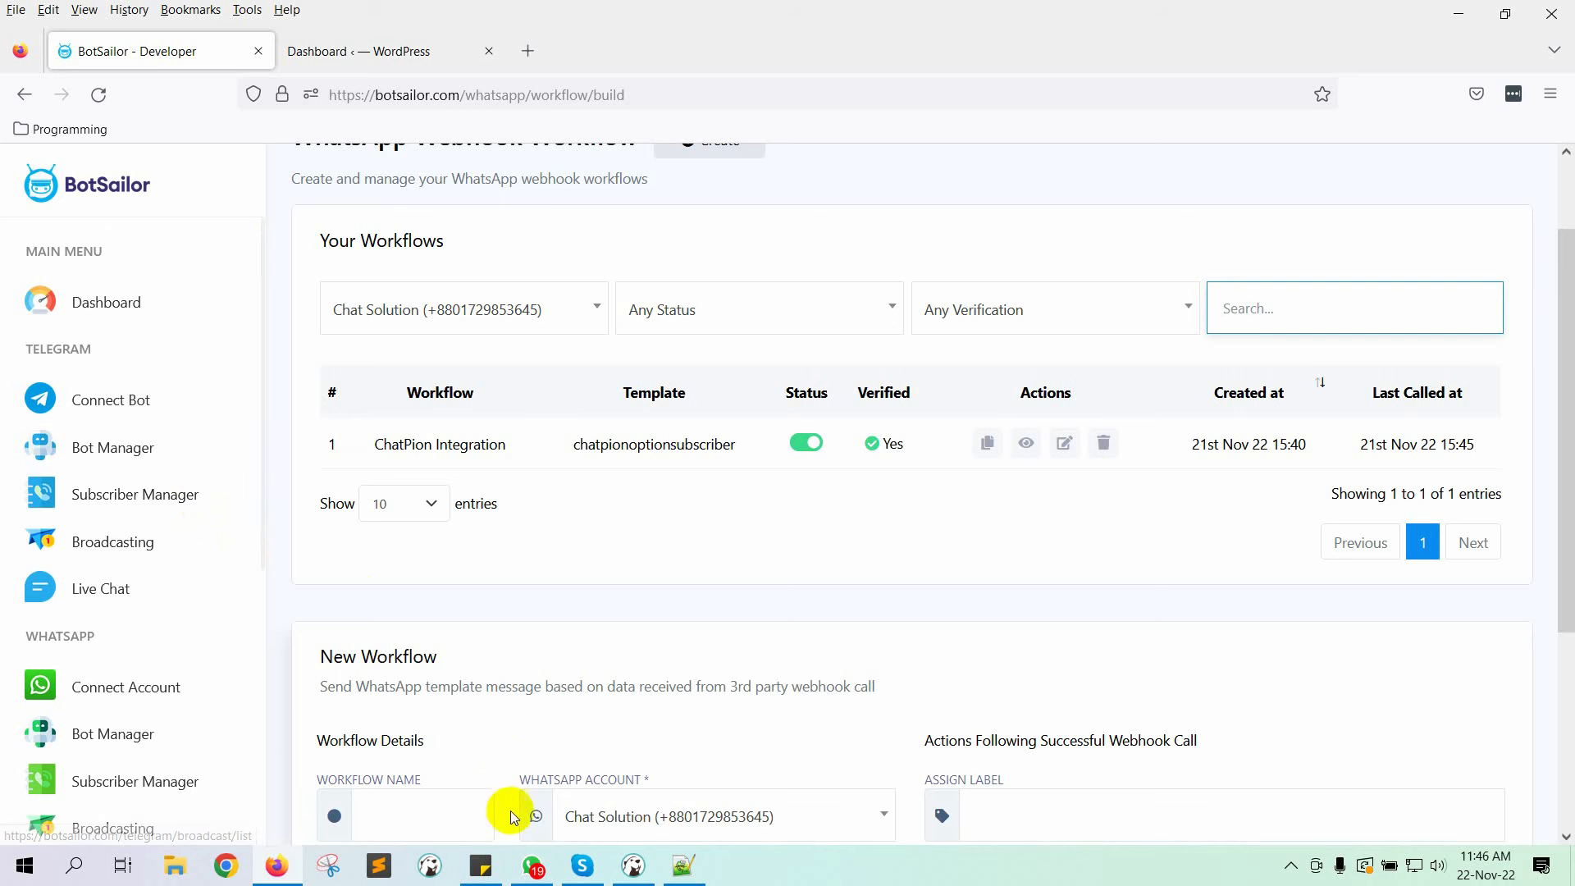
Step: Open the Message Template settings in the WhatsApp Bot Manager
scroll(99, 673, "down", 2)
left_click(148, 614)
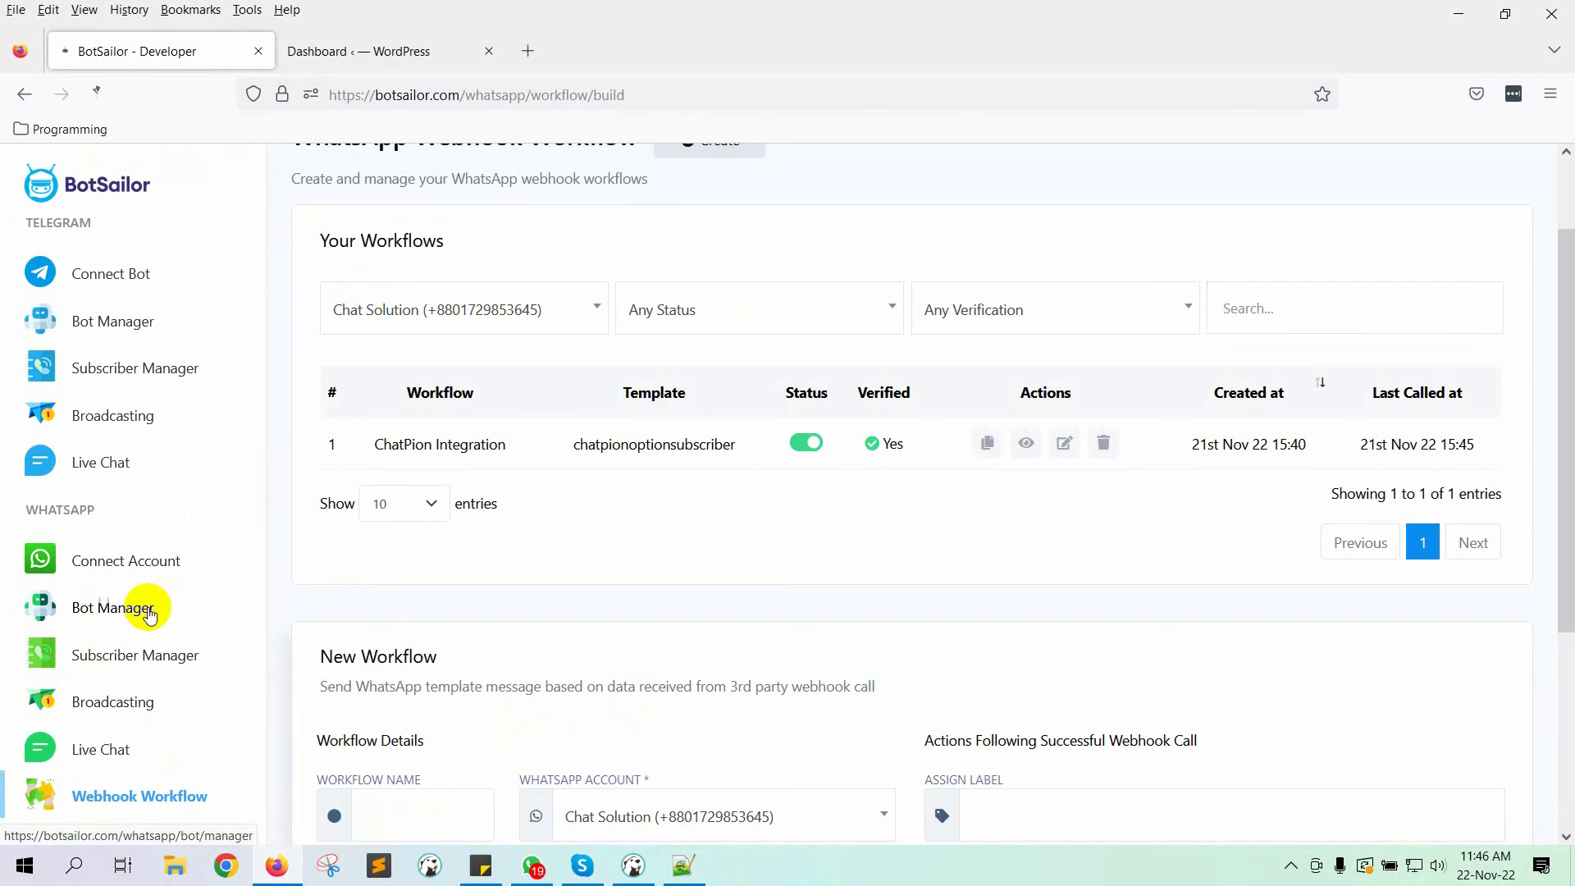
scroll(605, 545, "down", 5)
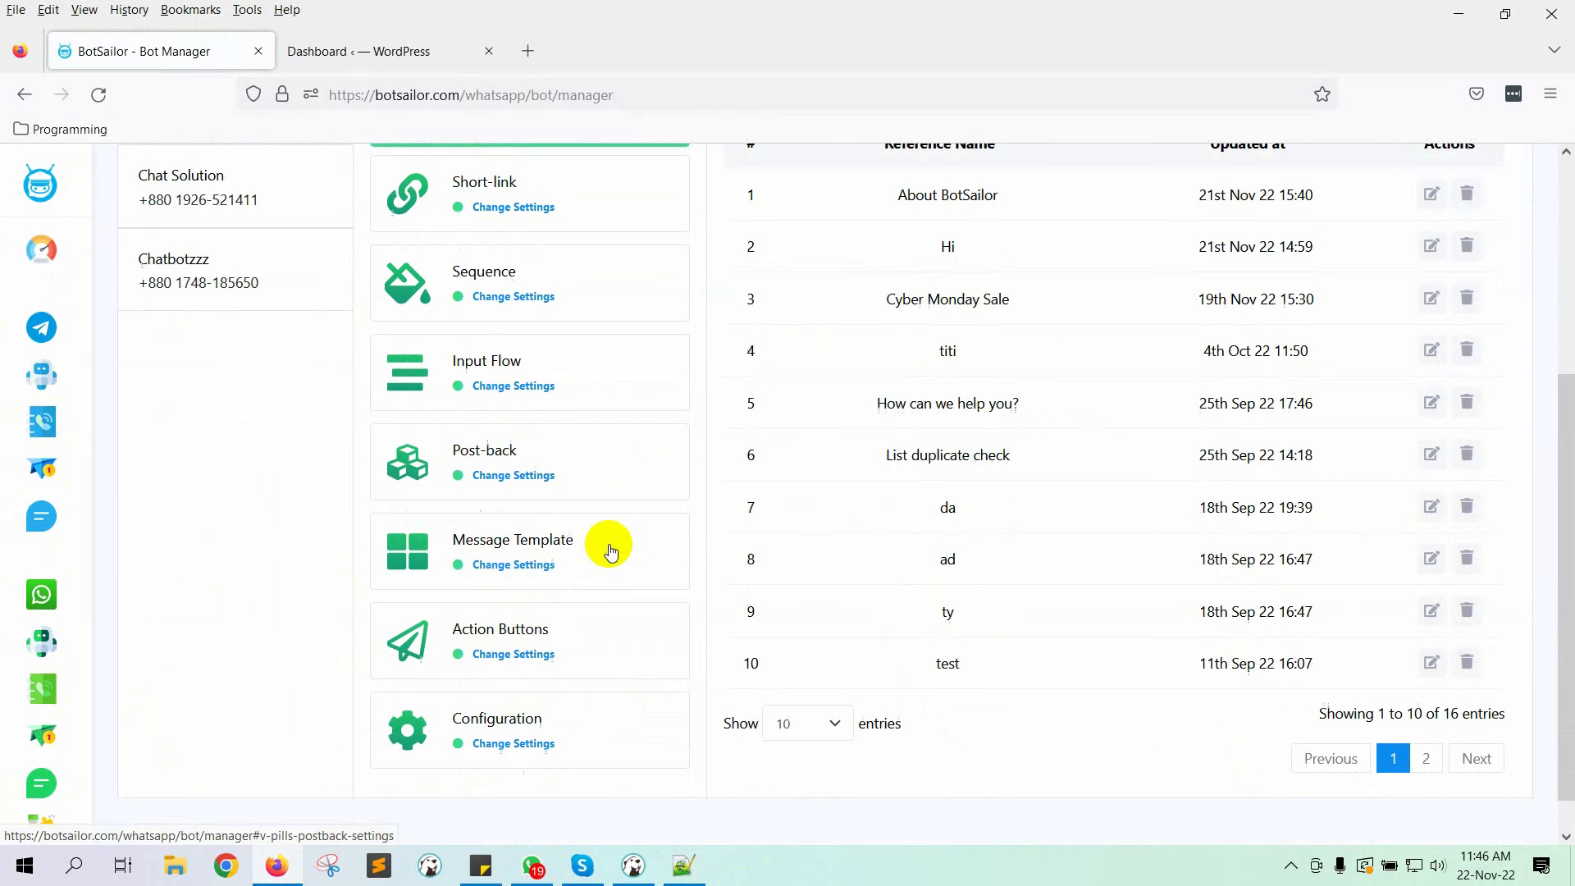
left_click(530, 581)
scroll(987, 520, "up", 1)
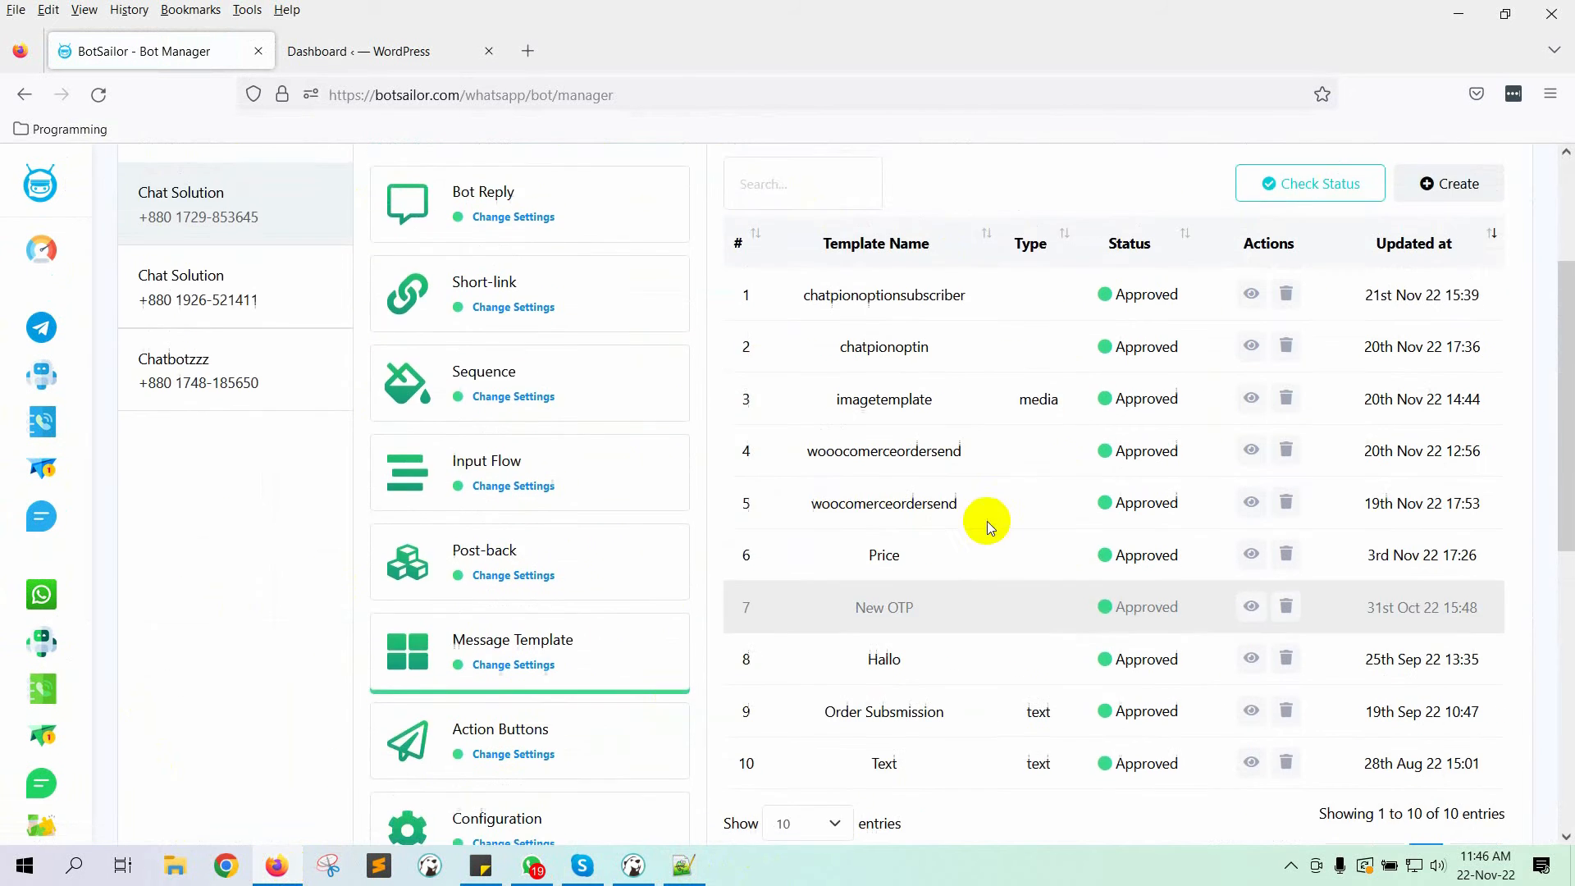
scroll(987, 520, "up", 1)
scroll(1305, 435, "down", 4)
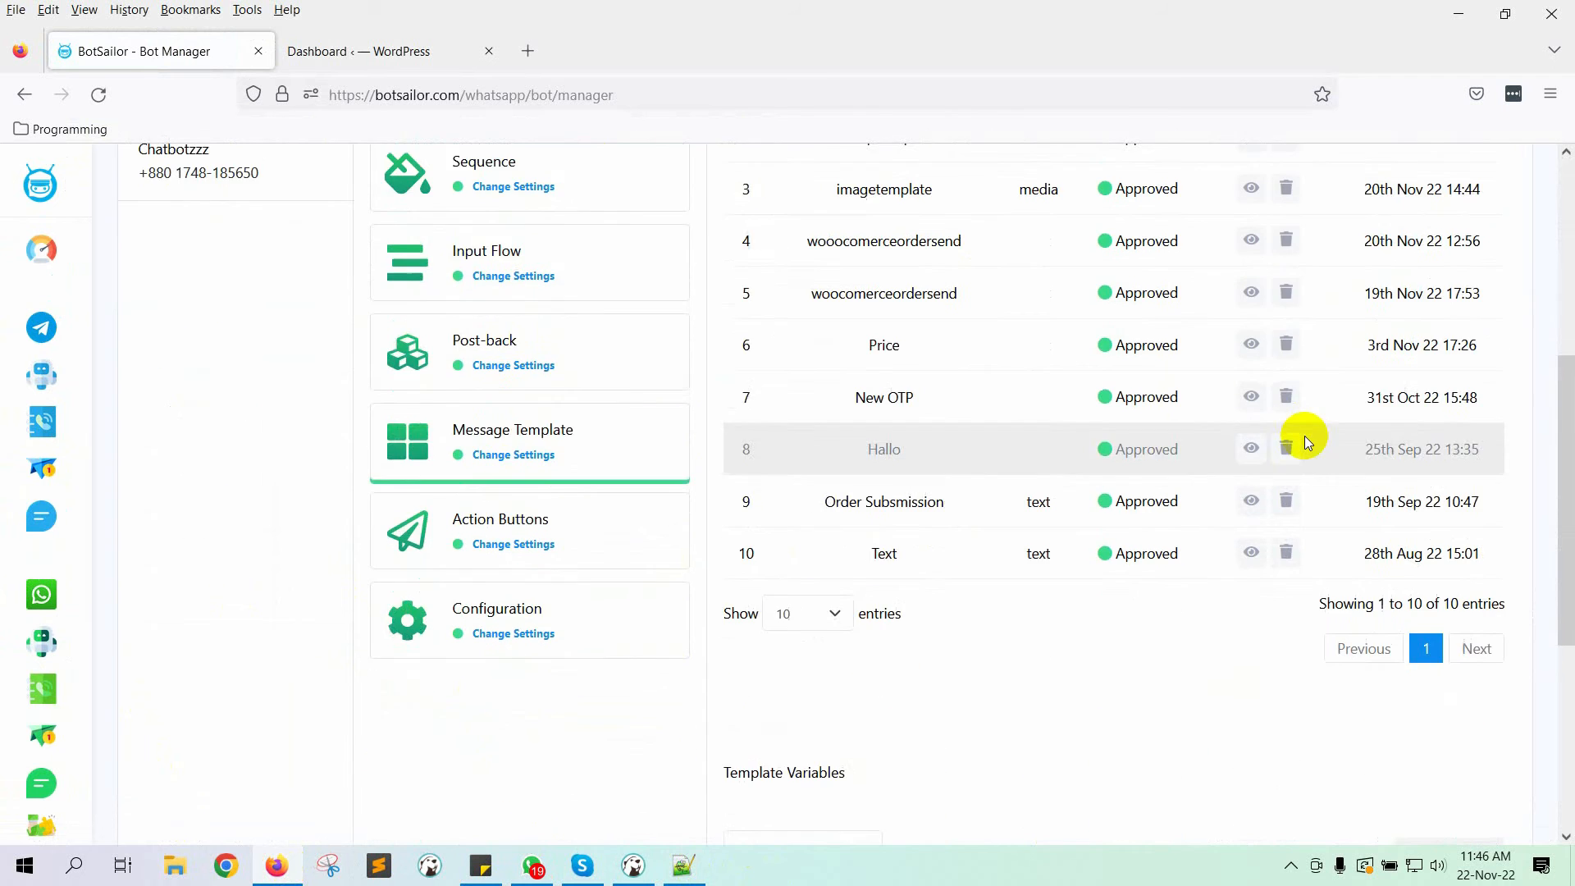
scroll(1305, 436, "down", 5)
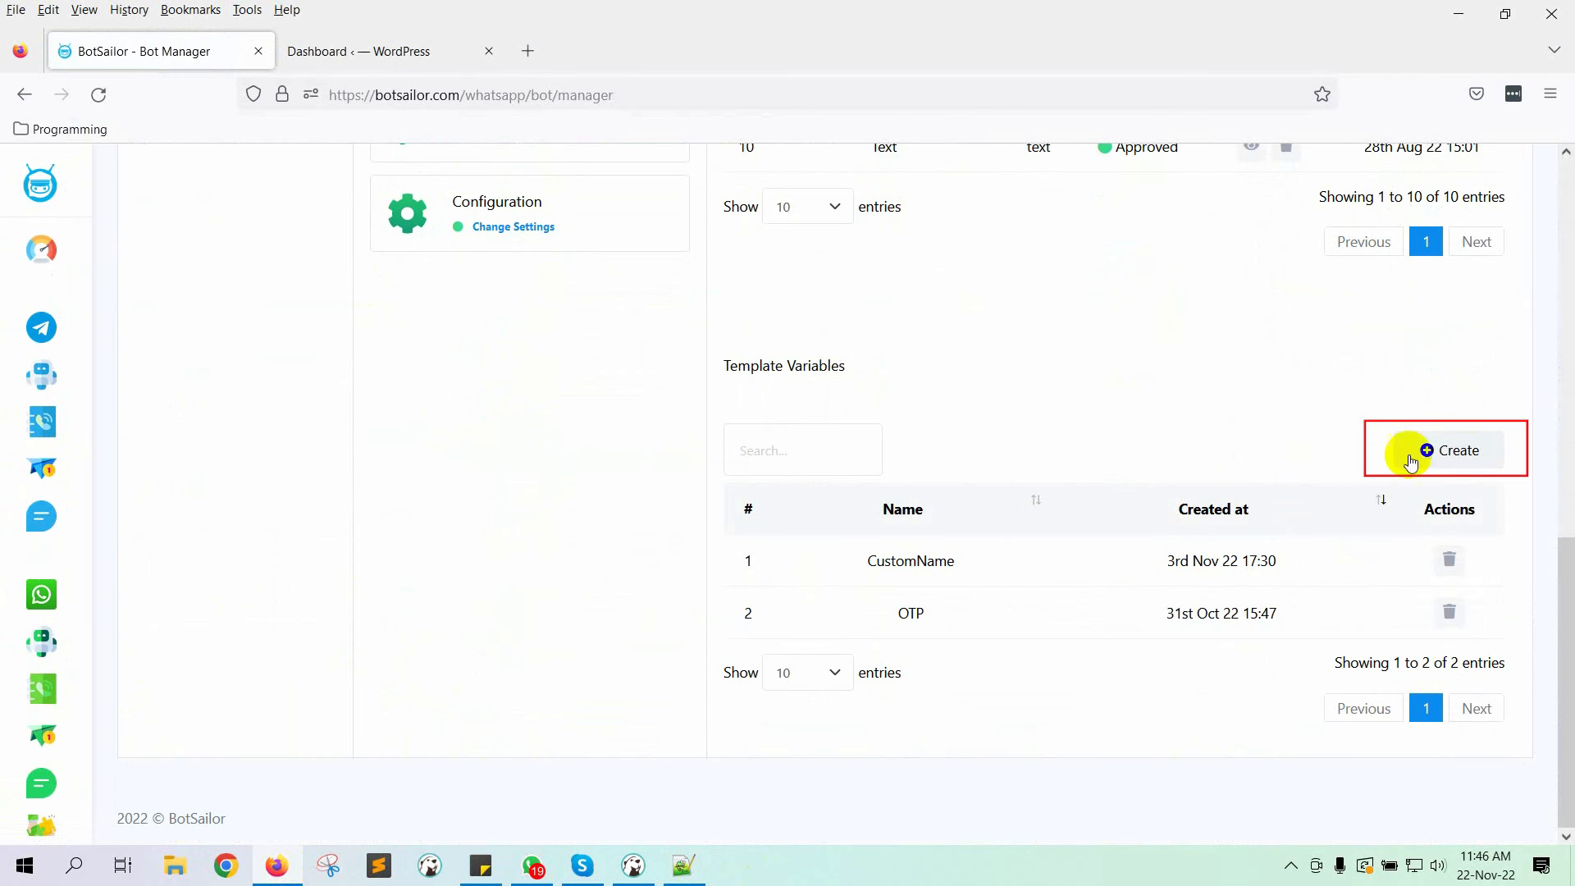
Step: Create the ProductList template variable
left_click(1410, 462)
left_click(692, 300)
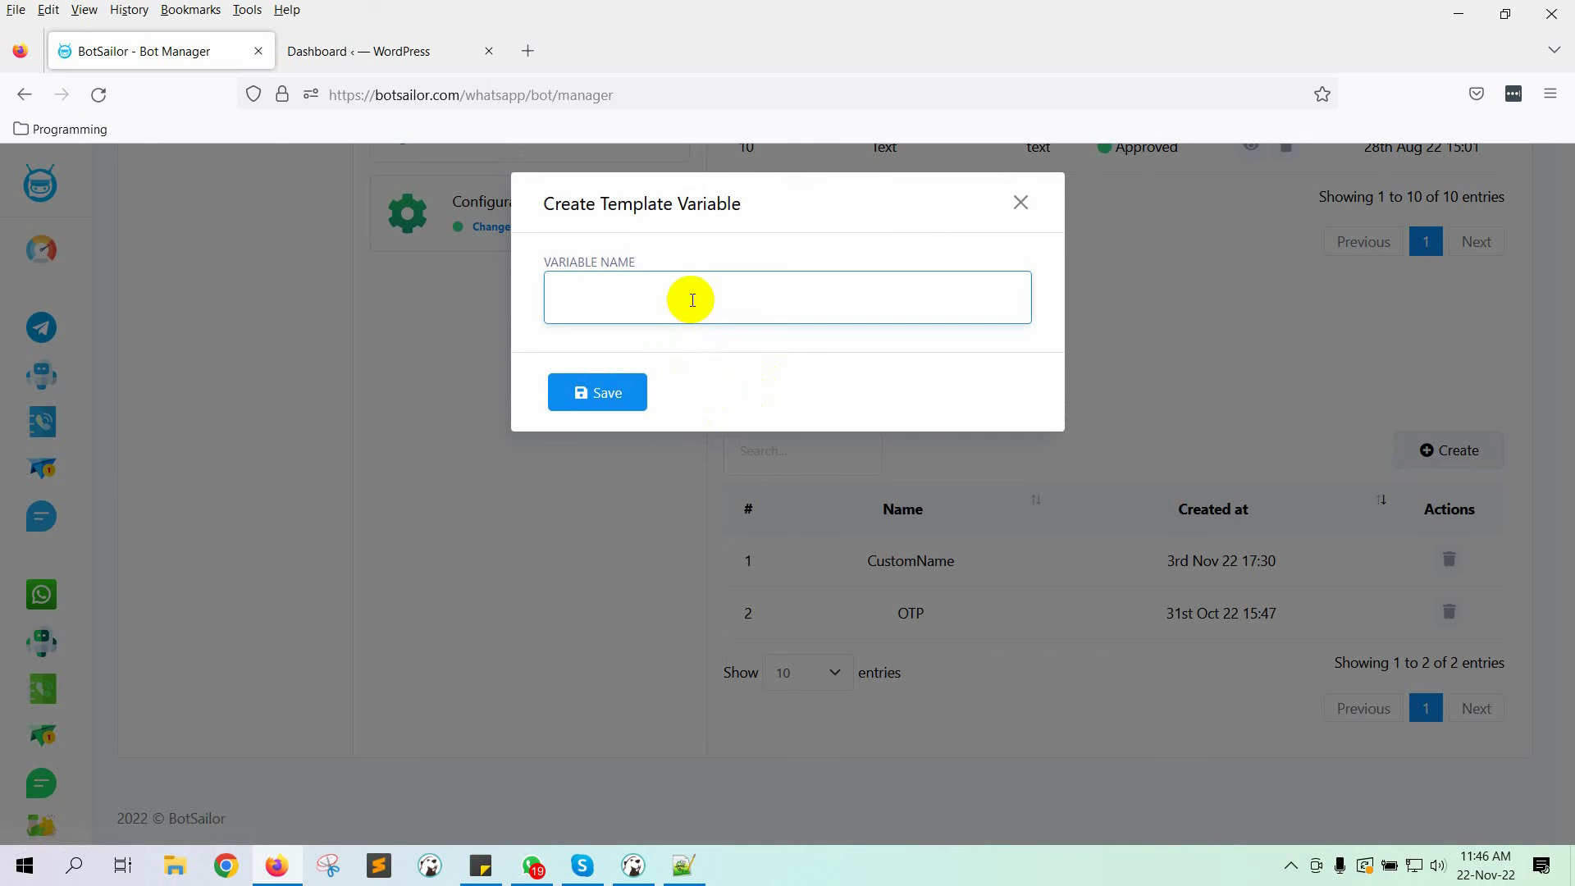
type("Pro")
key("BackSpace")
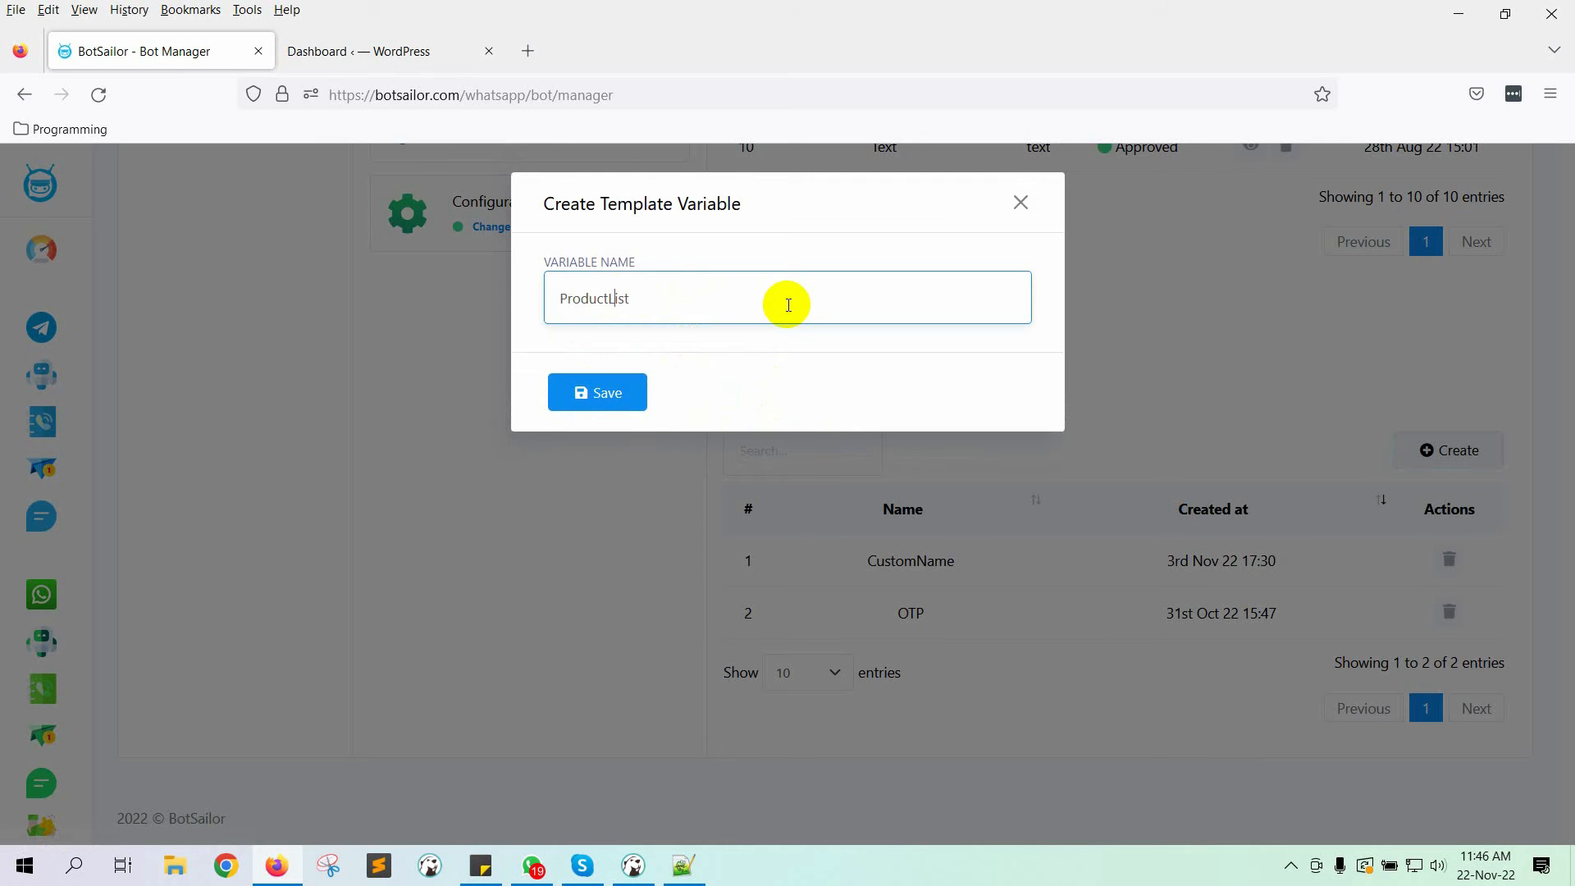
left_click(593, 389)
left_click(1021, 201)
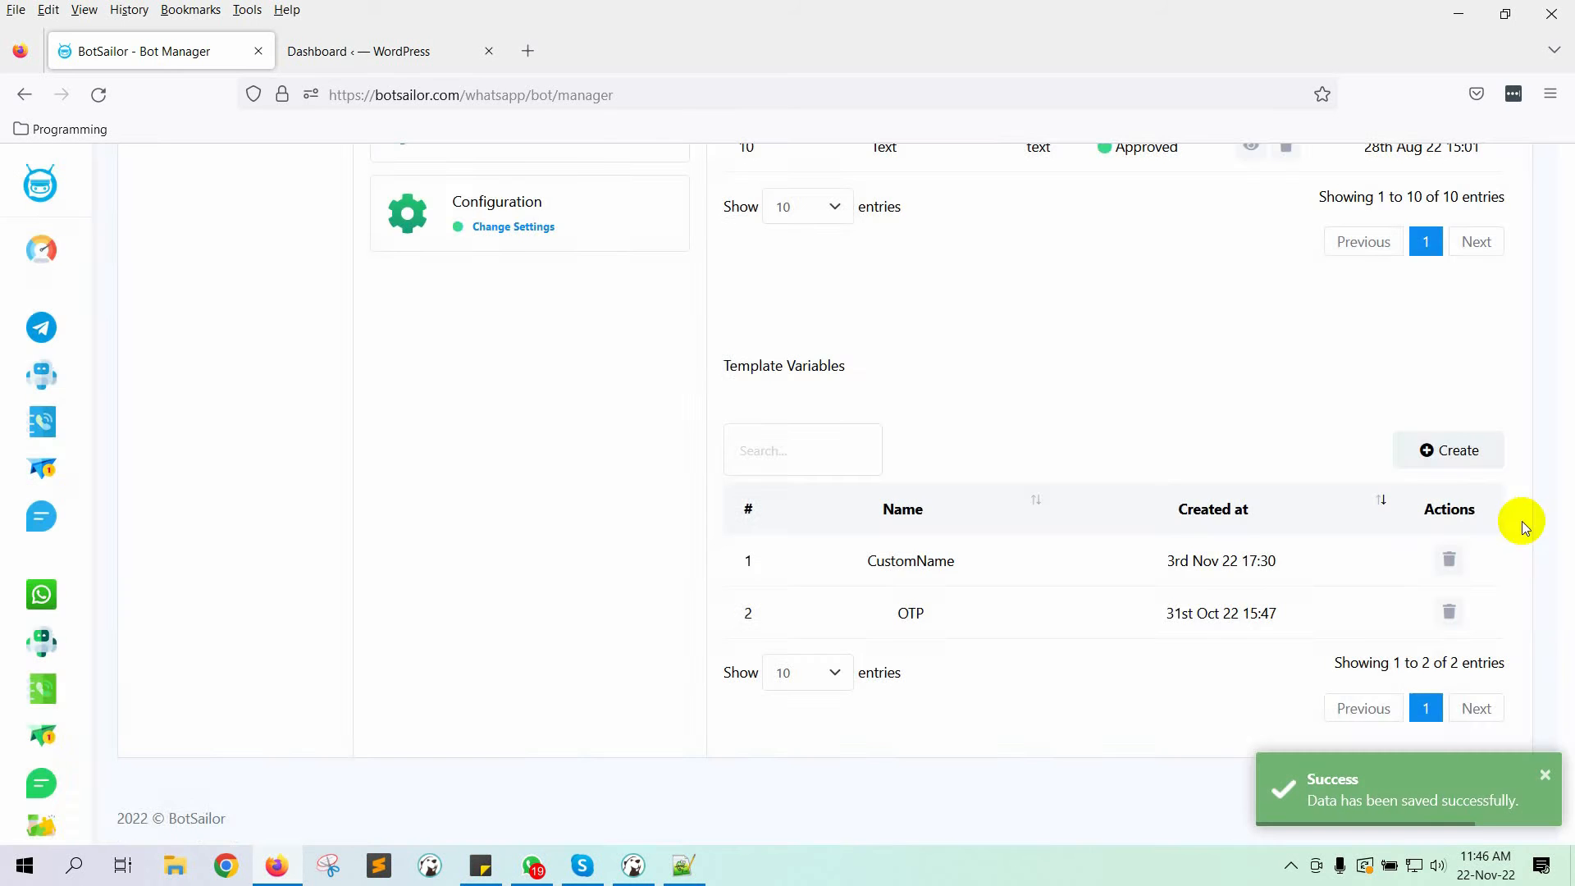
Step: Add the TotalPrice and EstimatedDeliveryDate template variables
left_click(1442, 465)
type("TotalPrice")
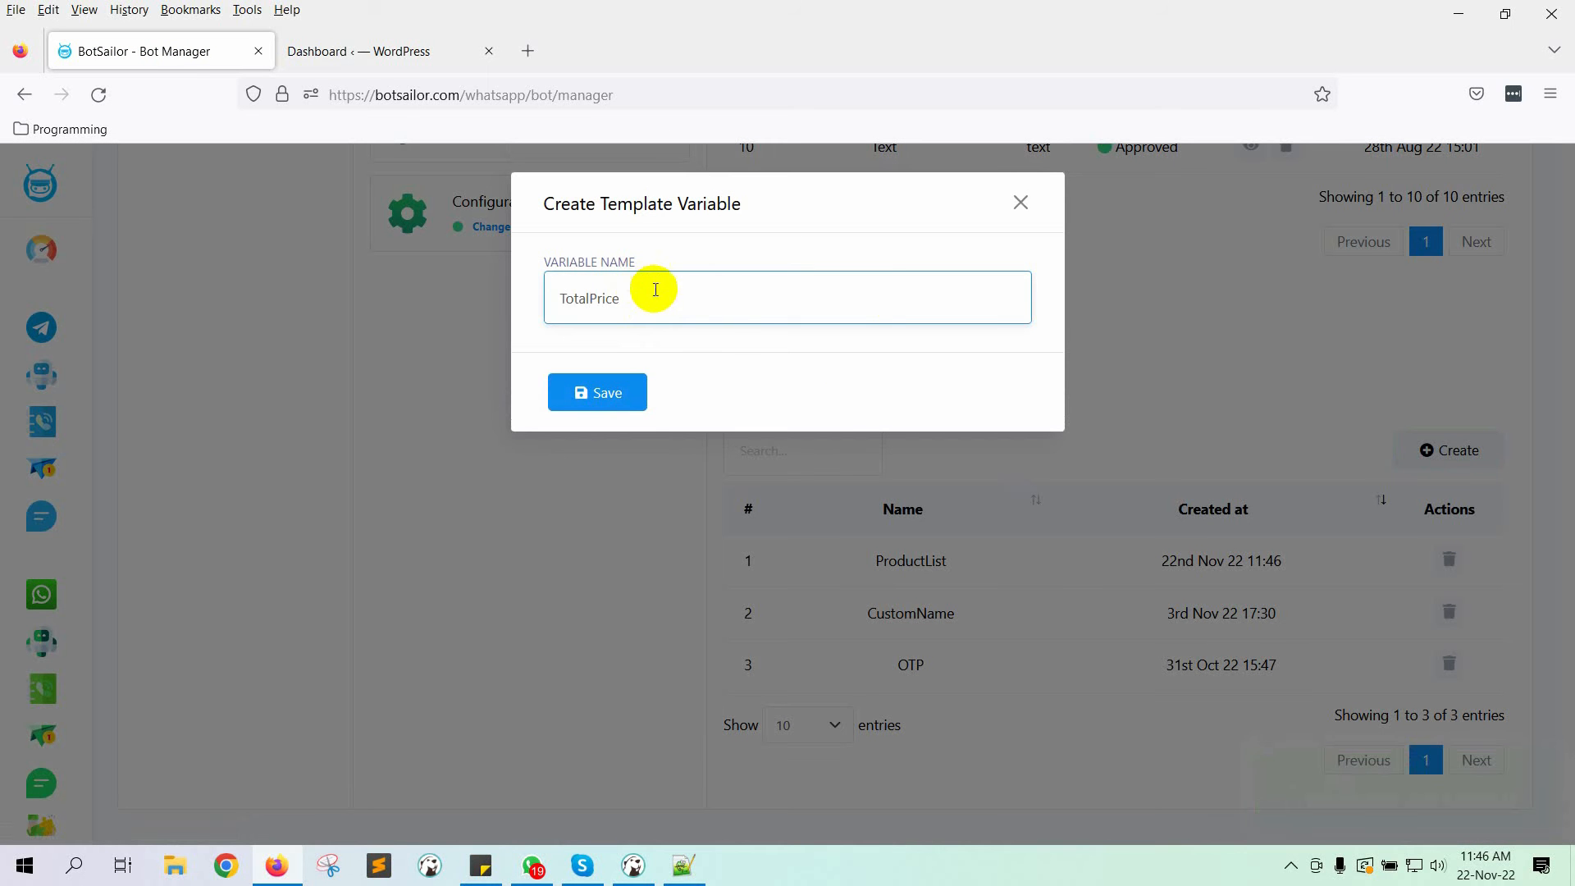
key("Return")
left_click(1465, 453)
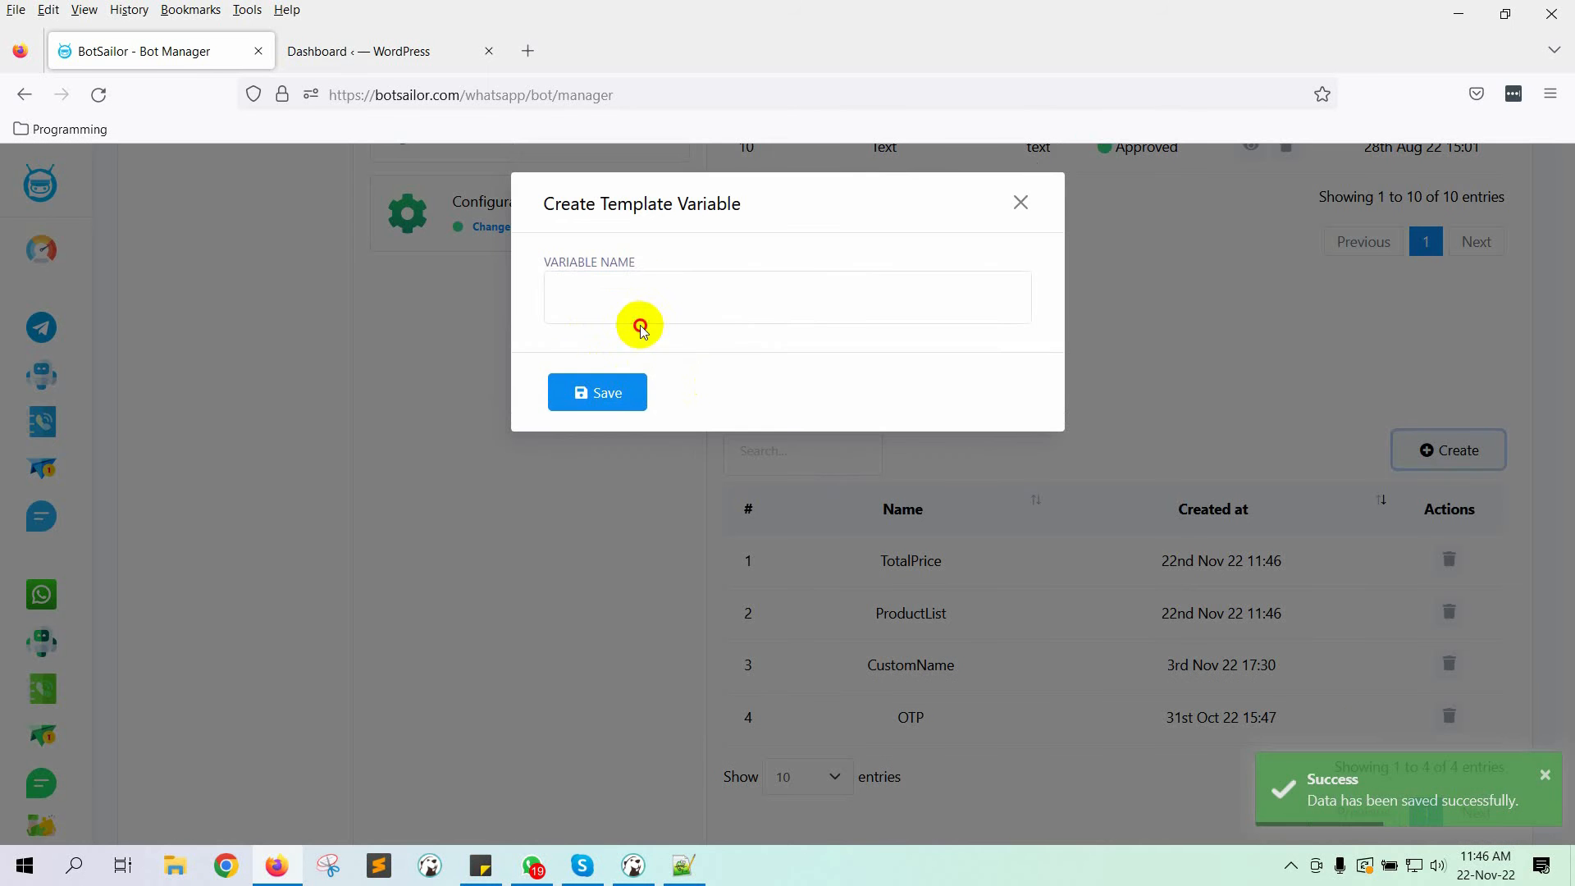
left_click(650, 306)
type("EstimatedDeliv")
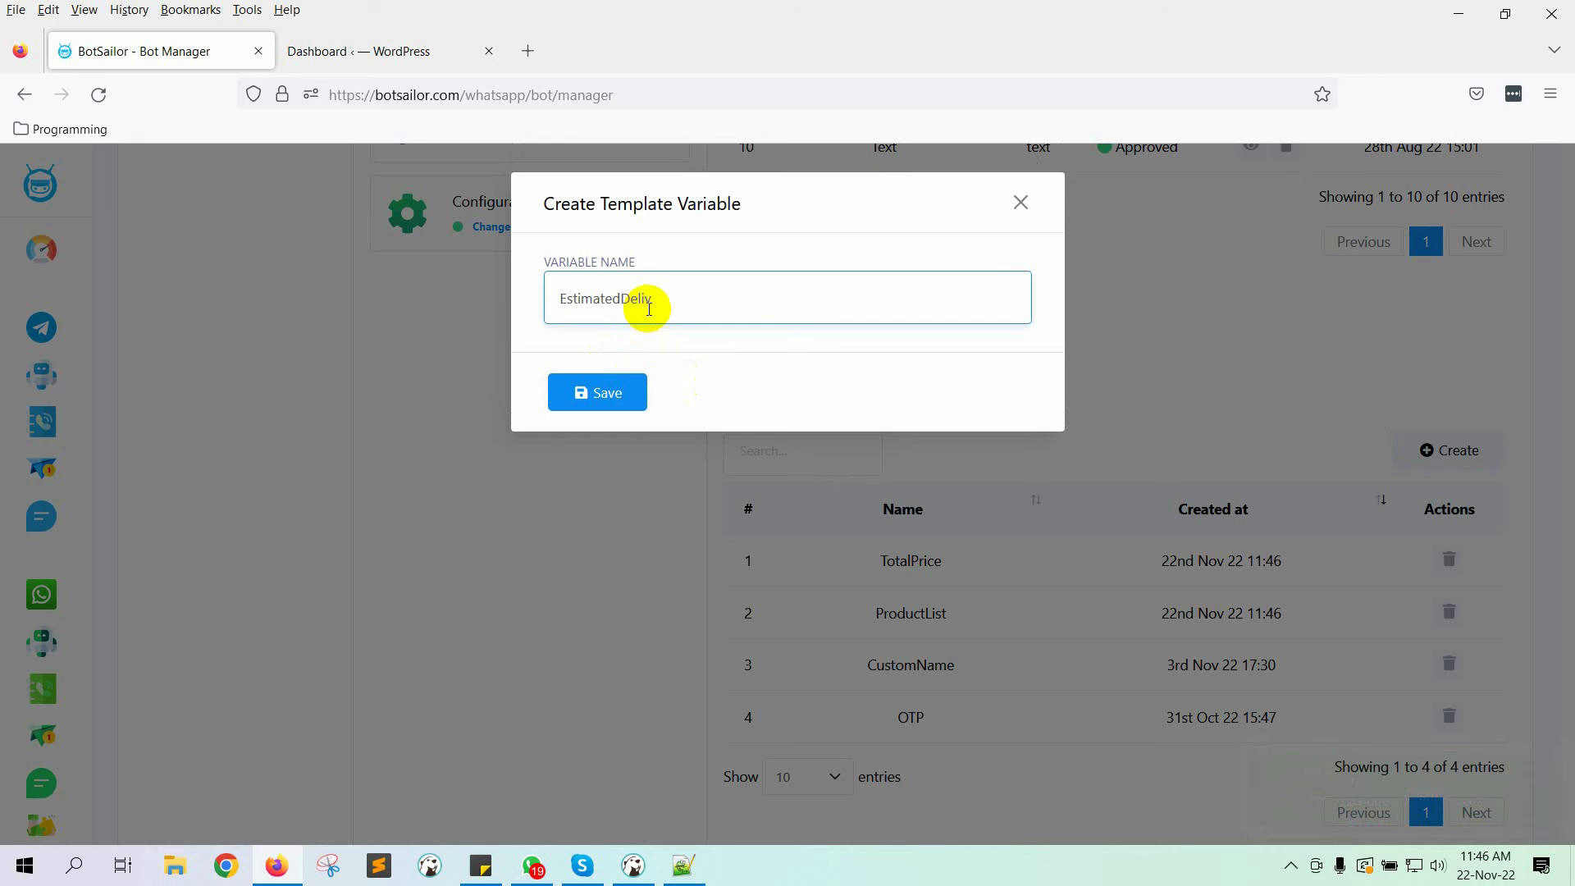
type("eryDate")
left_click(598, 387)
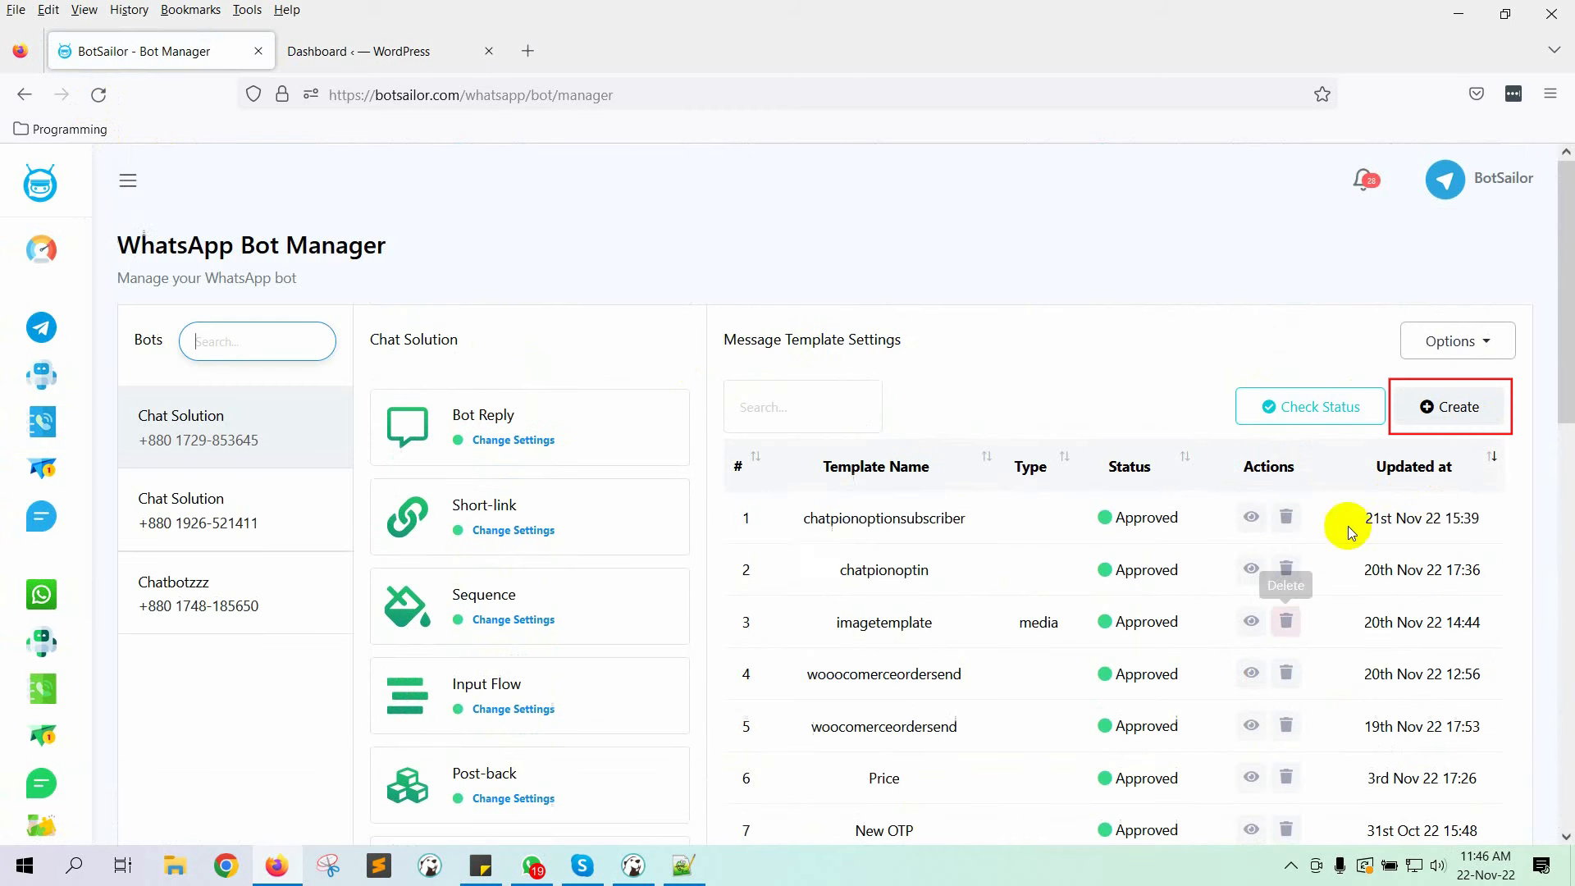
Step: Start a new template named woocomerceordersendbuyer and write the greeting body text
left_click_drag(770, 362, 932, 334)
left_click(1450, 407)
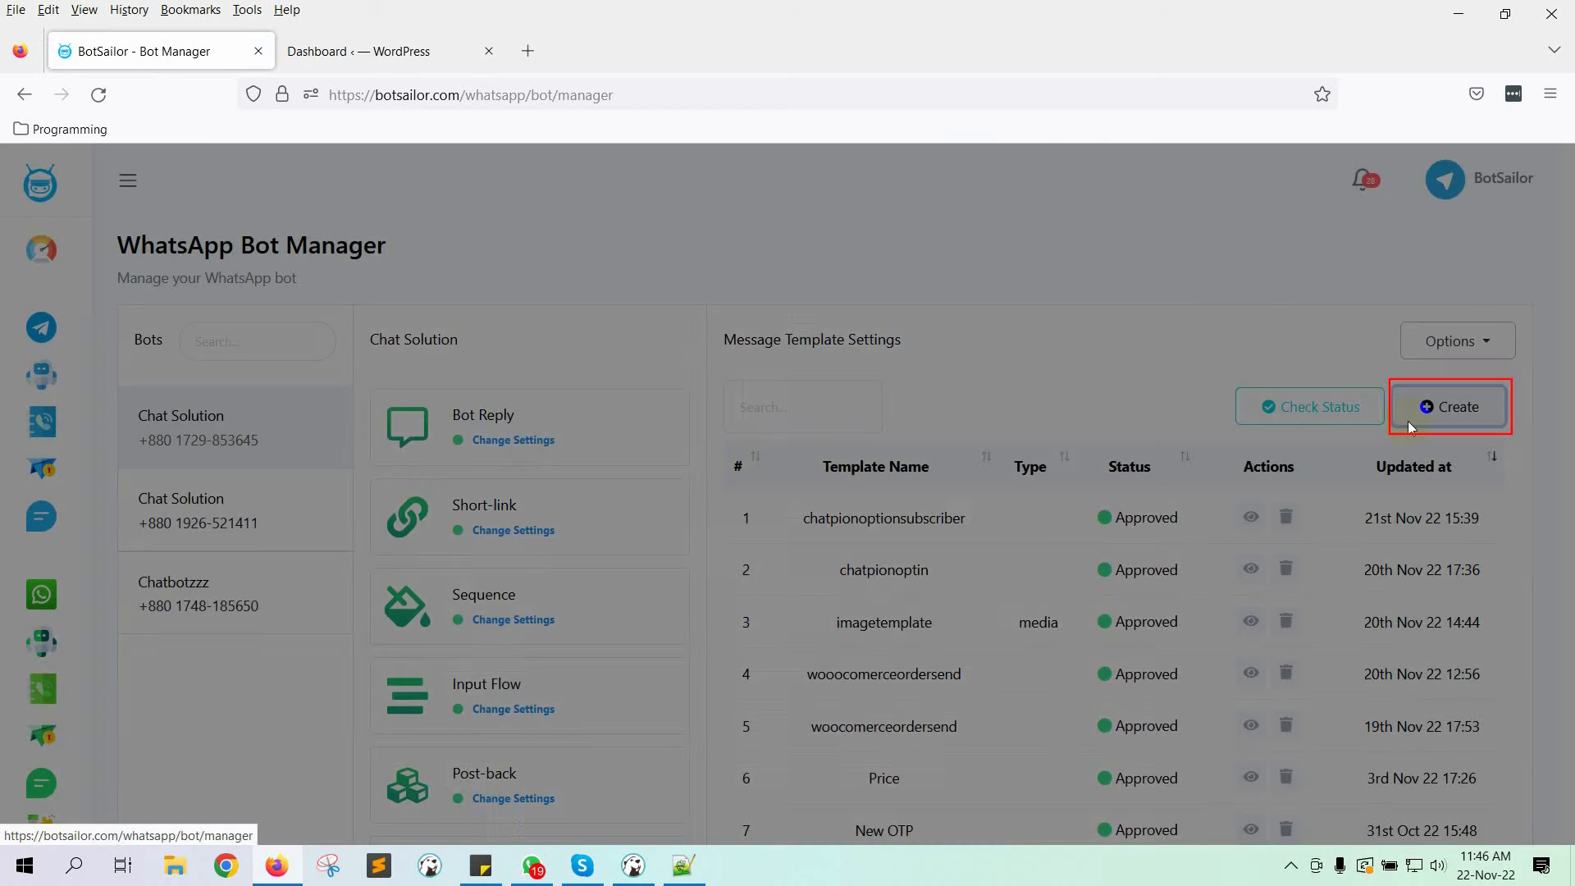
left_click(514, 297)
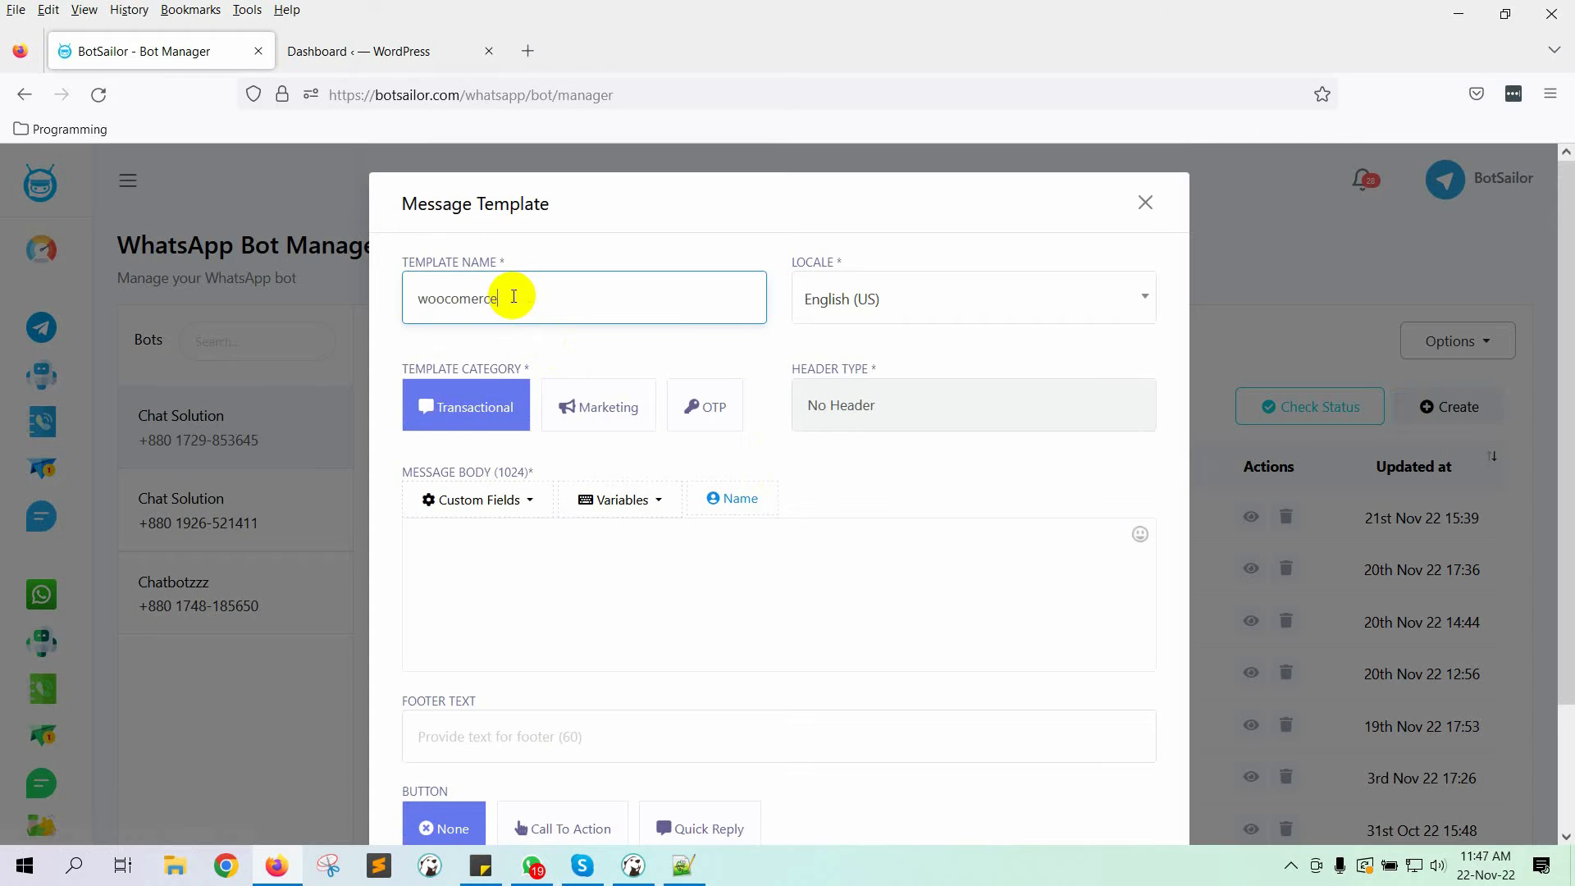
scroll(499, 475, "down", 1)
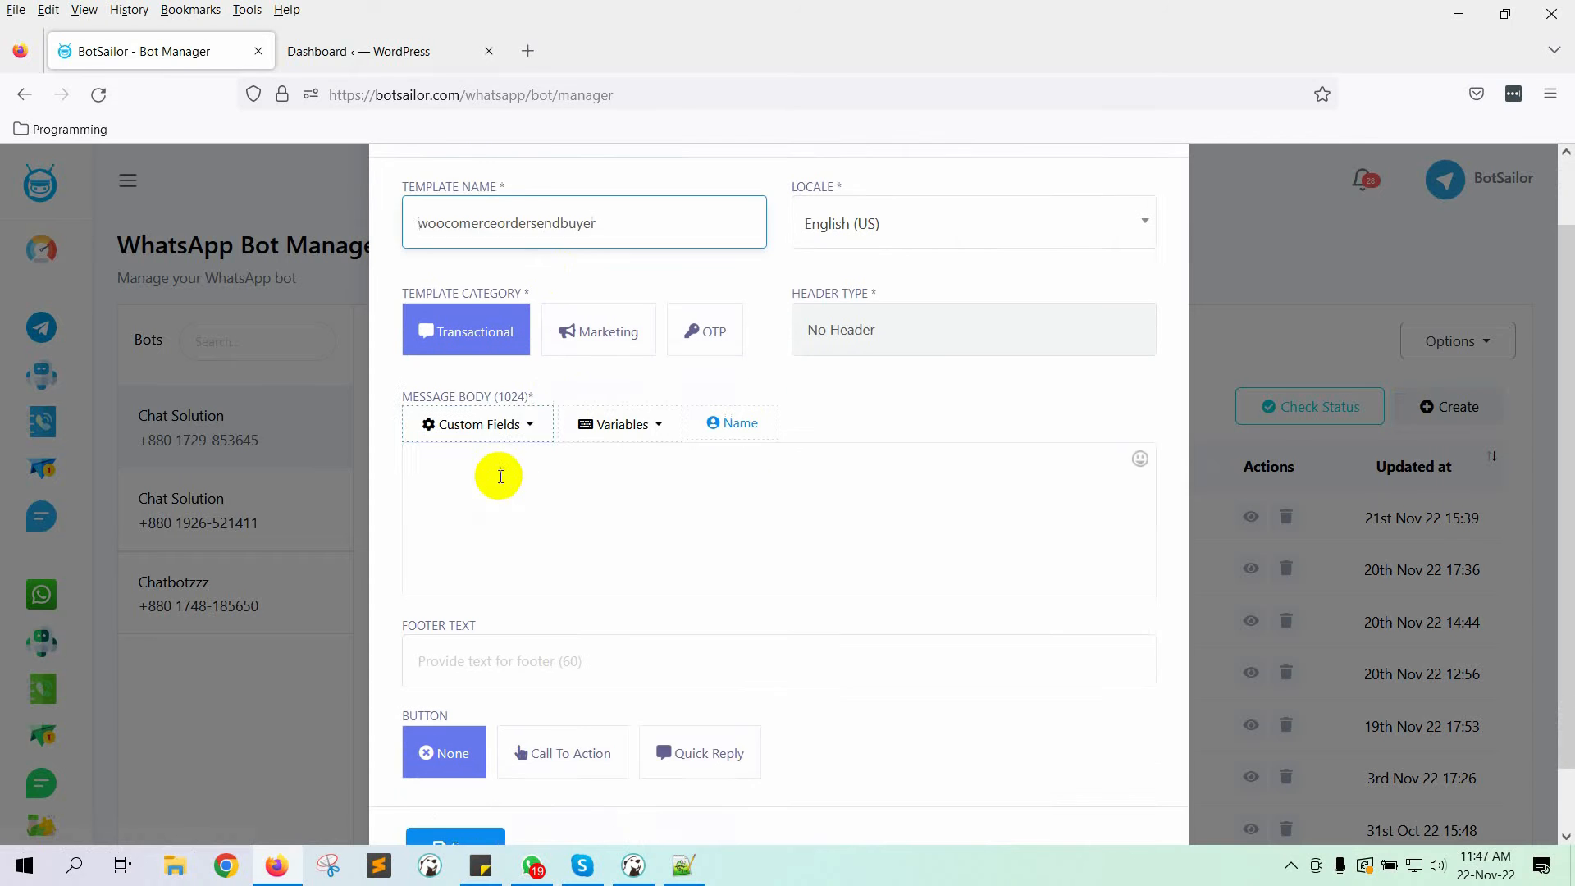
left_click(515, 497)
type("Hi,")
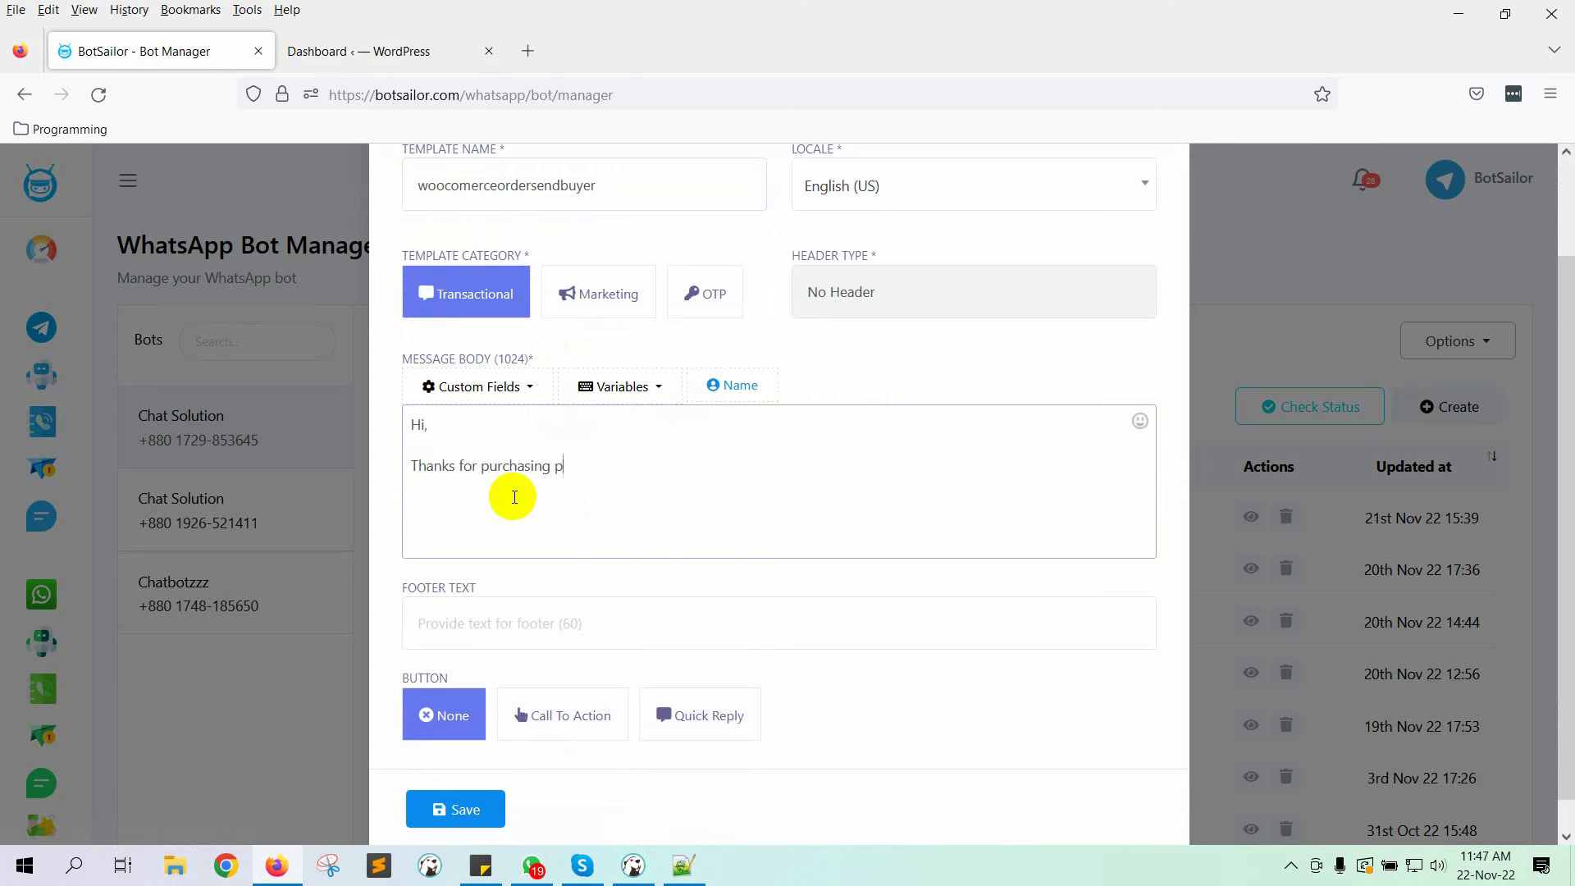
type("rs")
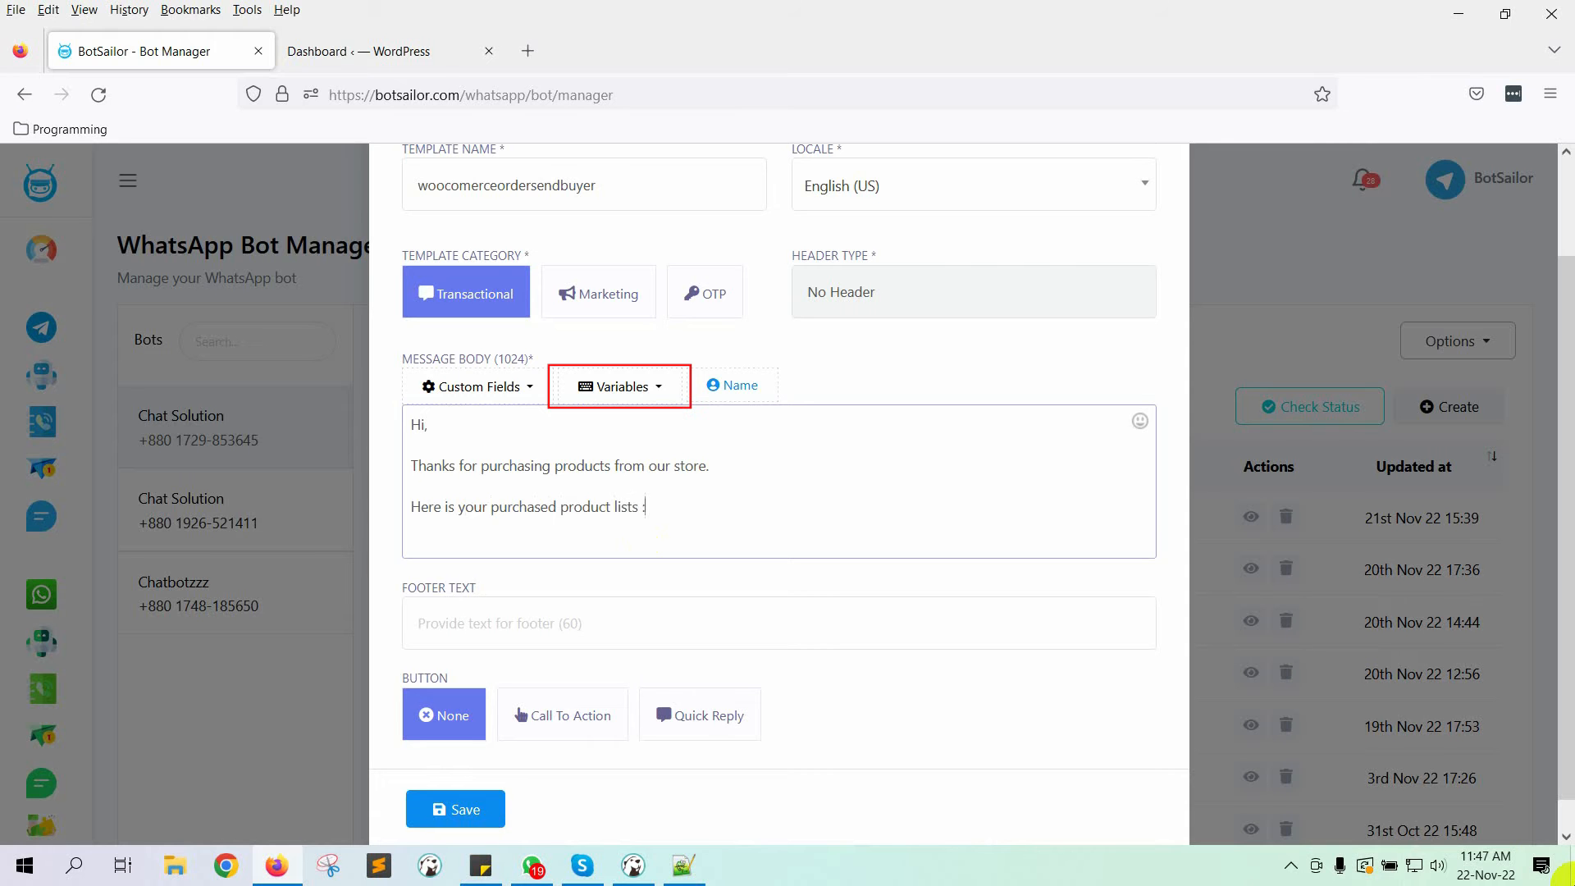
Step: Place the ProductList placeholder after the product lists line
left_click(634, 381)
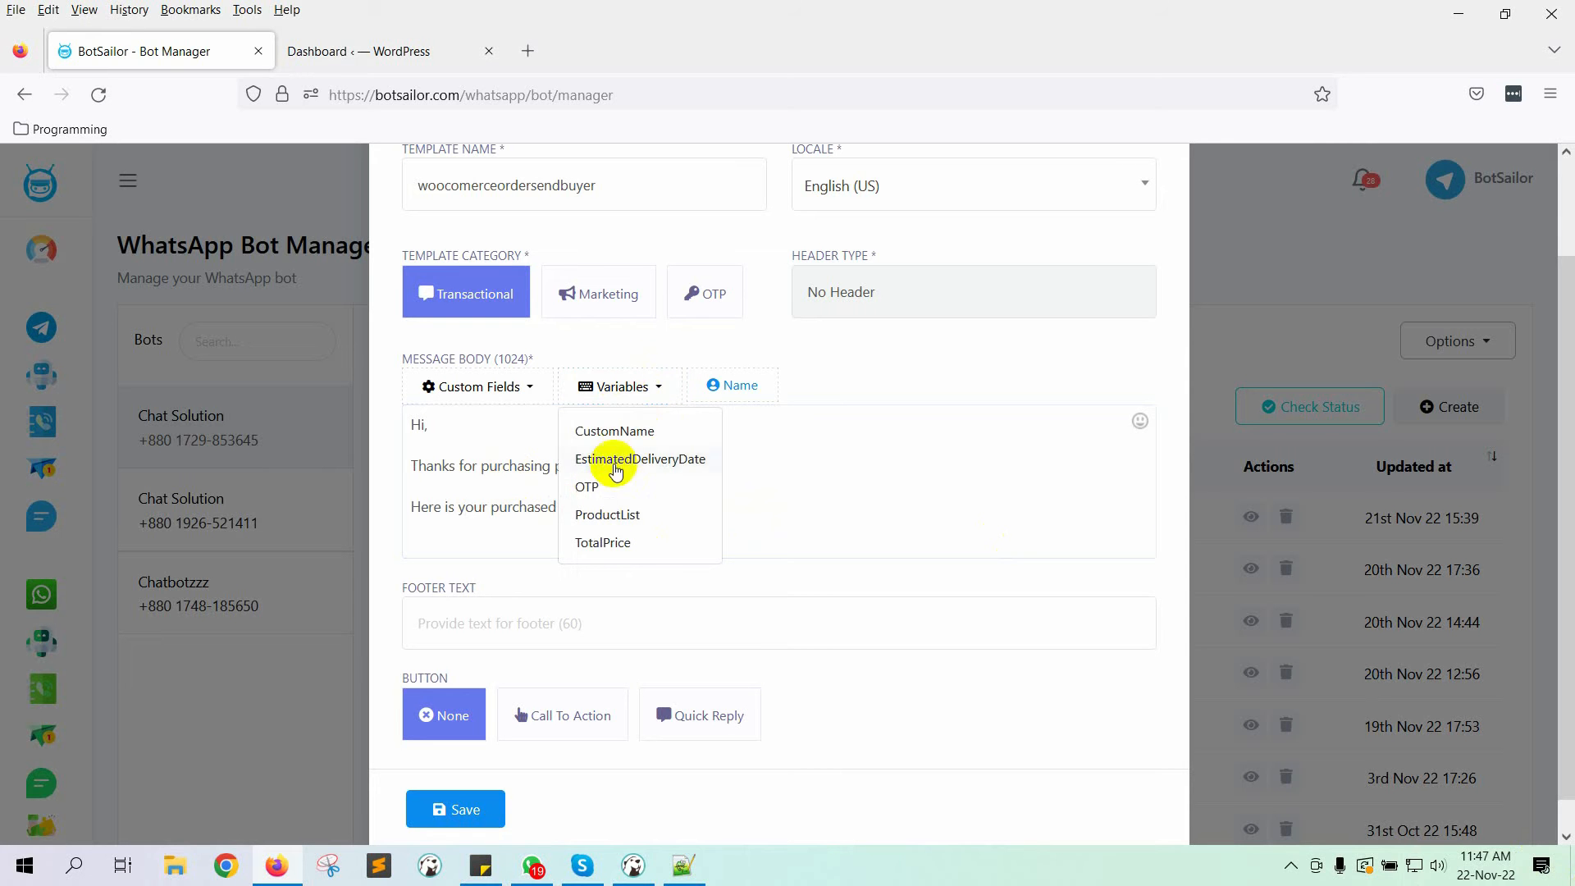
left_click(607, 514)
left_click_drag(512, 528, 390, 525)
key("ctrl+c")
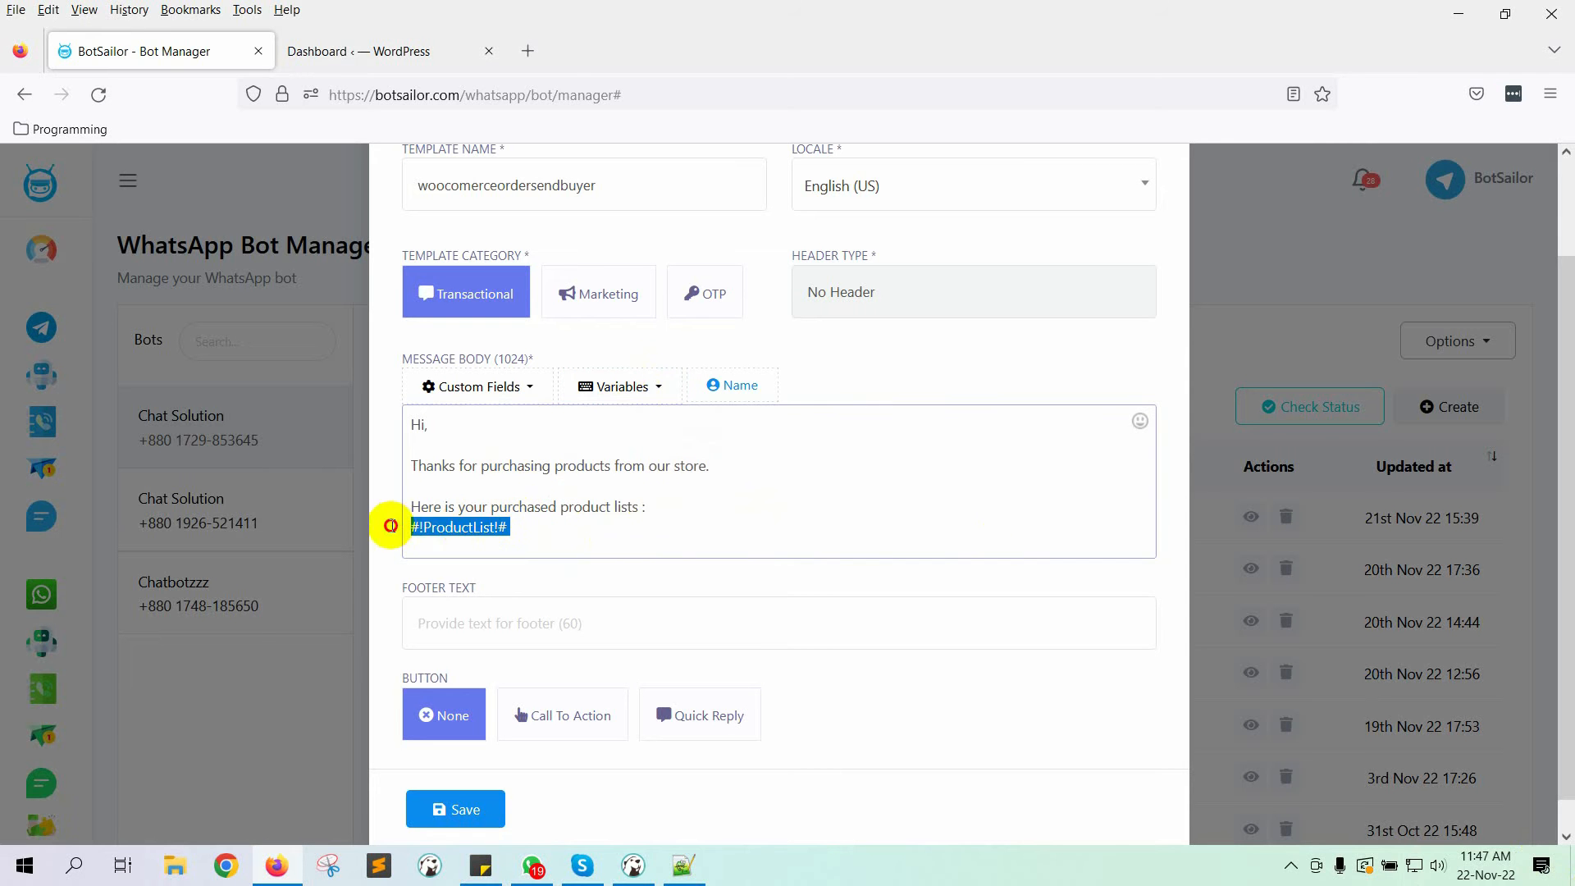
key("BackSpace")
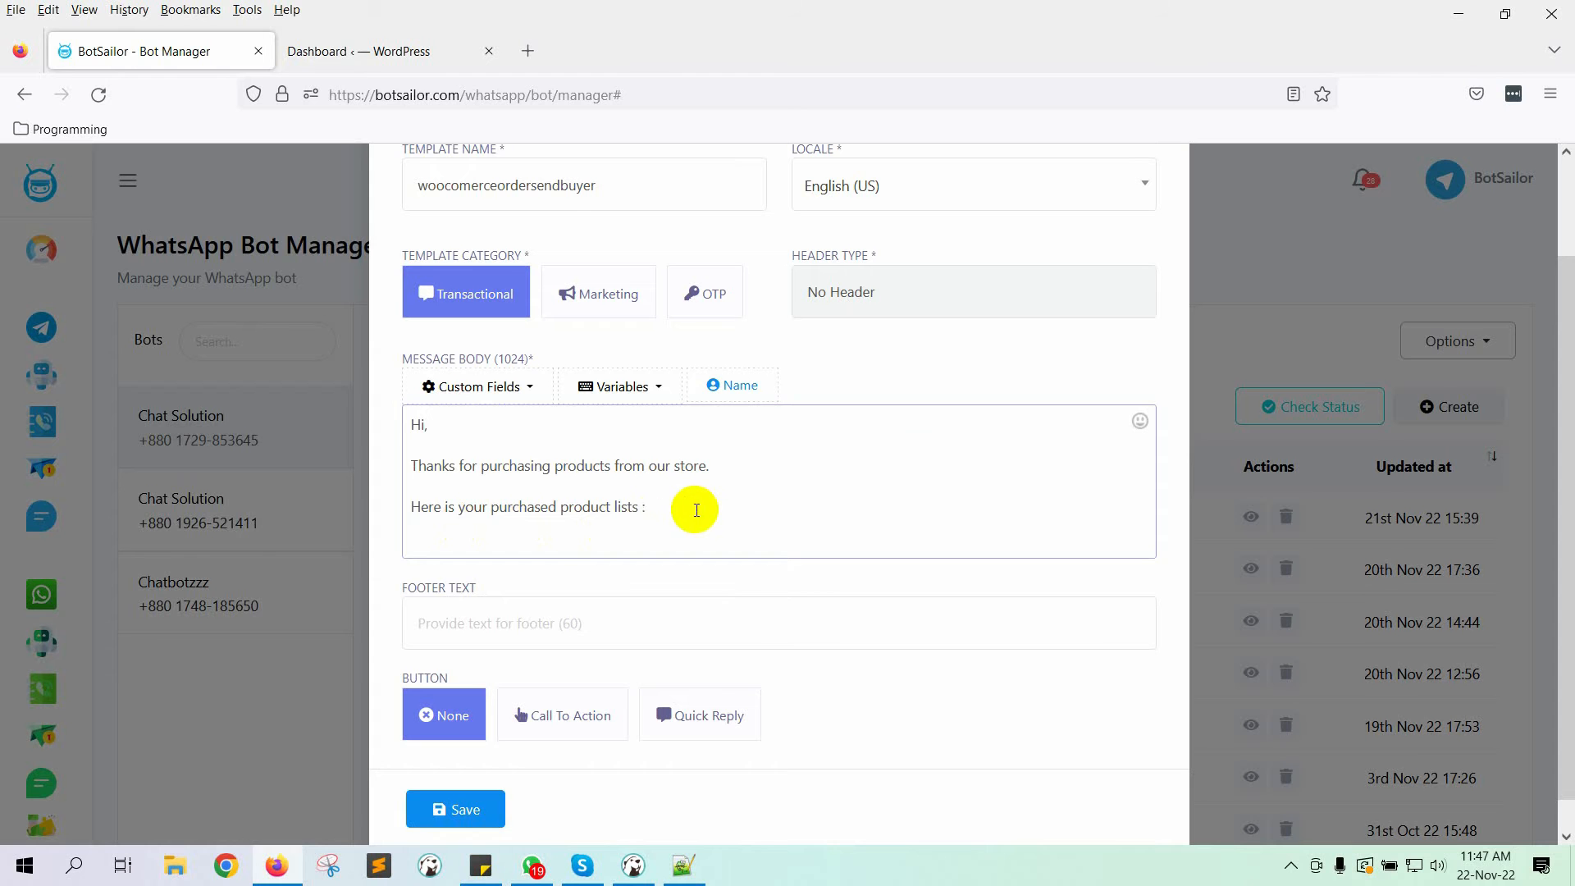
left_click(697, 510)
key("ctrl+v")
scroll(823, 504, "down", 1)
key("Return")
key("Return")
Step: Add 'Total Price :' and 'Estimated Delivery Date :' lines with their placeholders
type("Total")
left_click(621, 354)
left_click(608, 502)
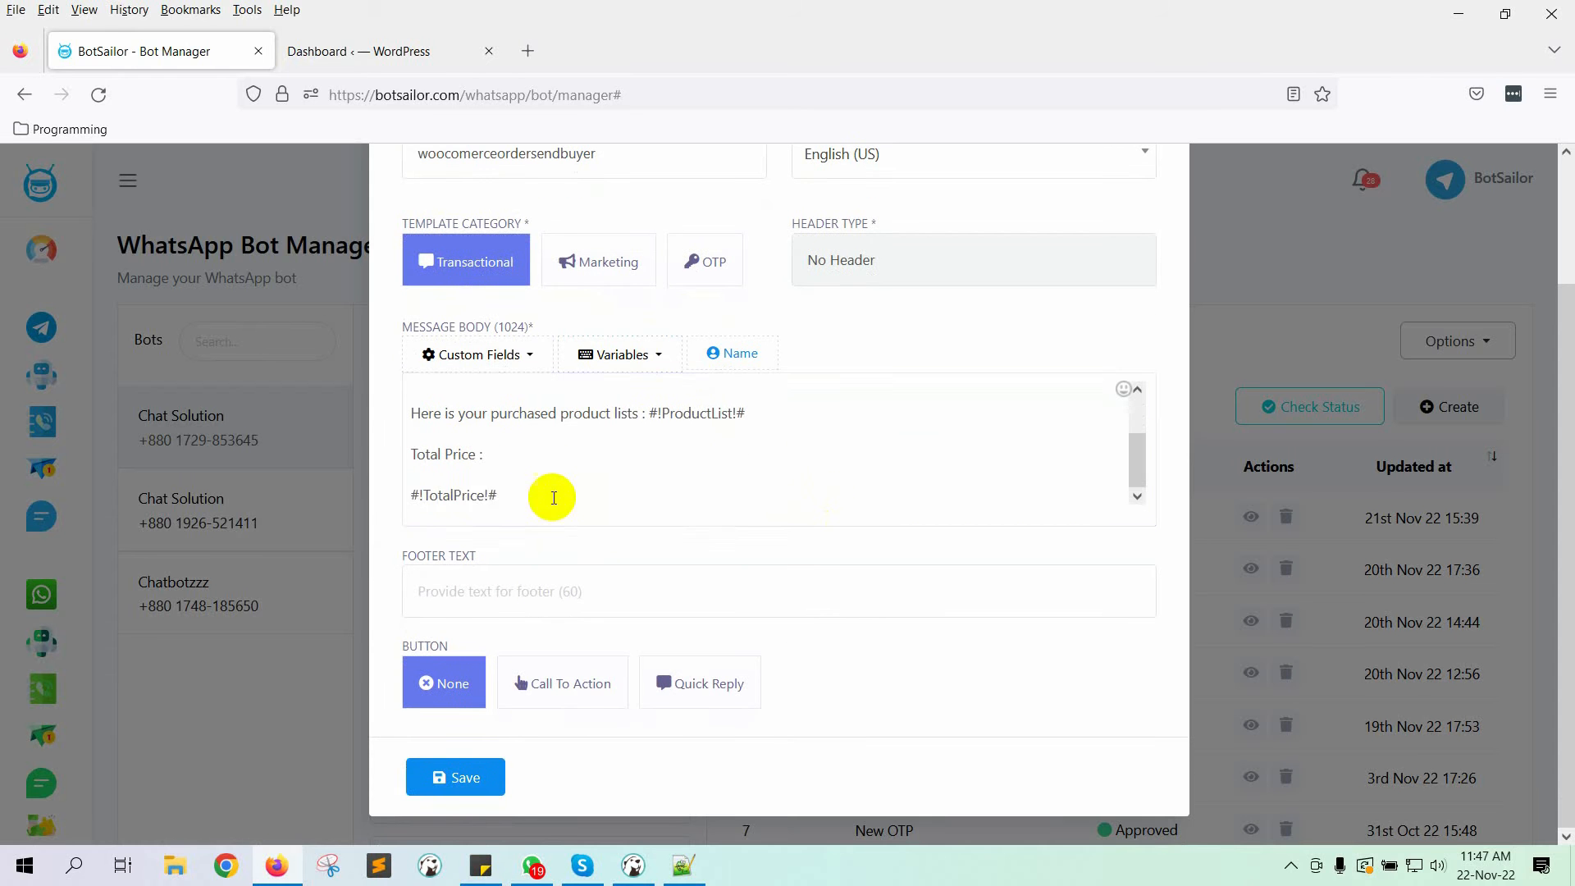
left_click_drag(504, 494, 392, 496)
key("ctrl+x")
left_click(556, 460)
key("ctrl+v")
key("Return")
key("Return")
type("Estimated Delivery Date :")
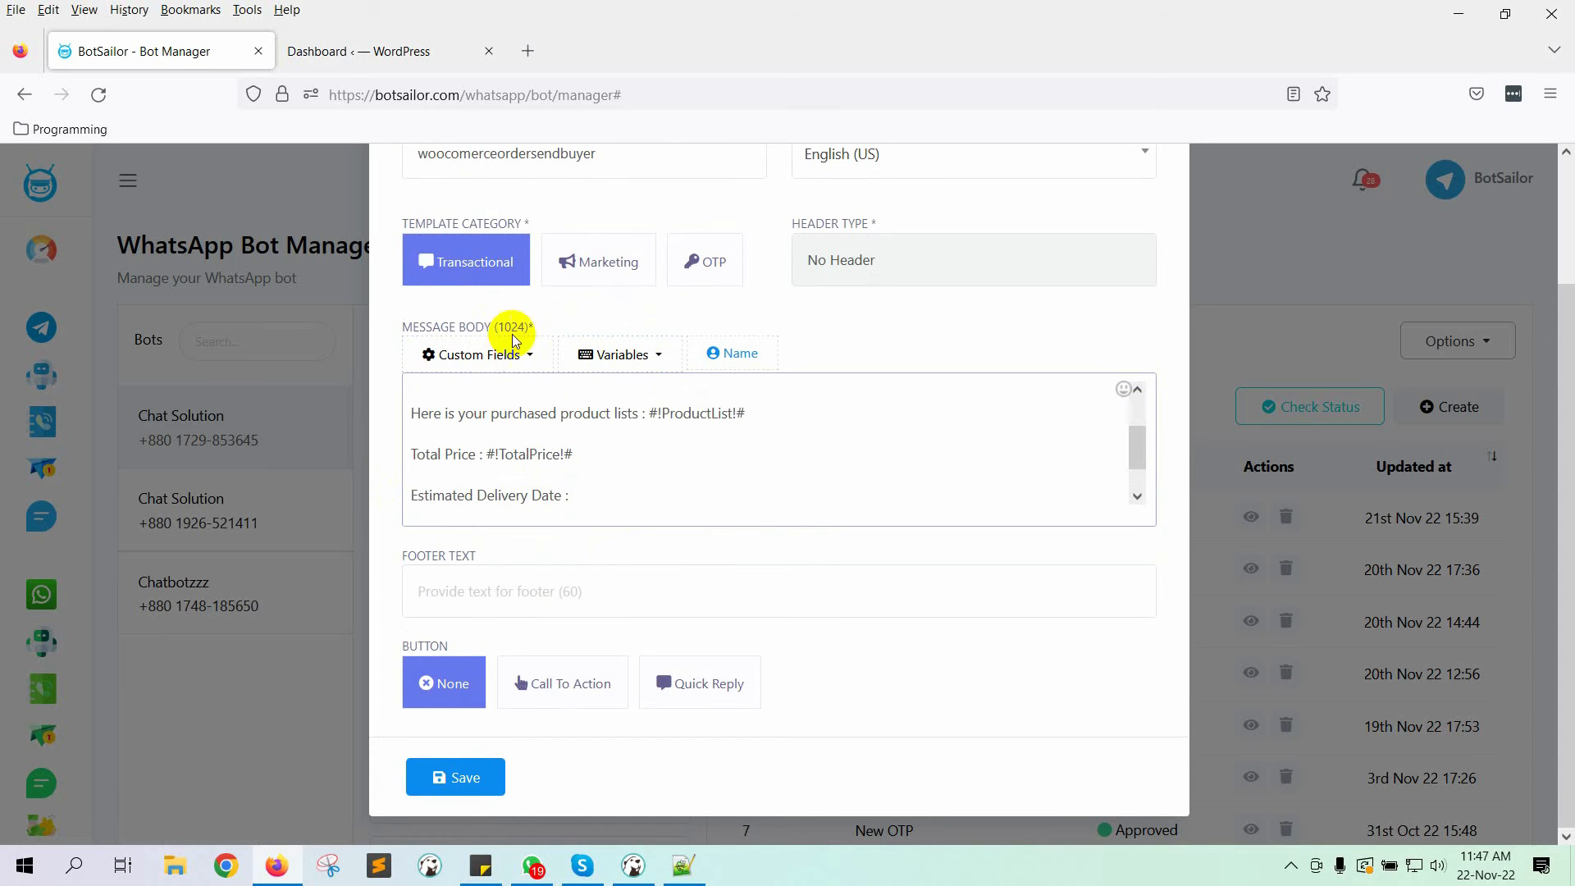
left_click(620, 354)
left_click(679, 426)
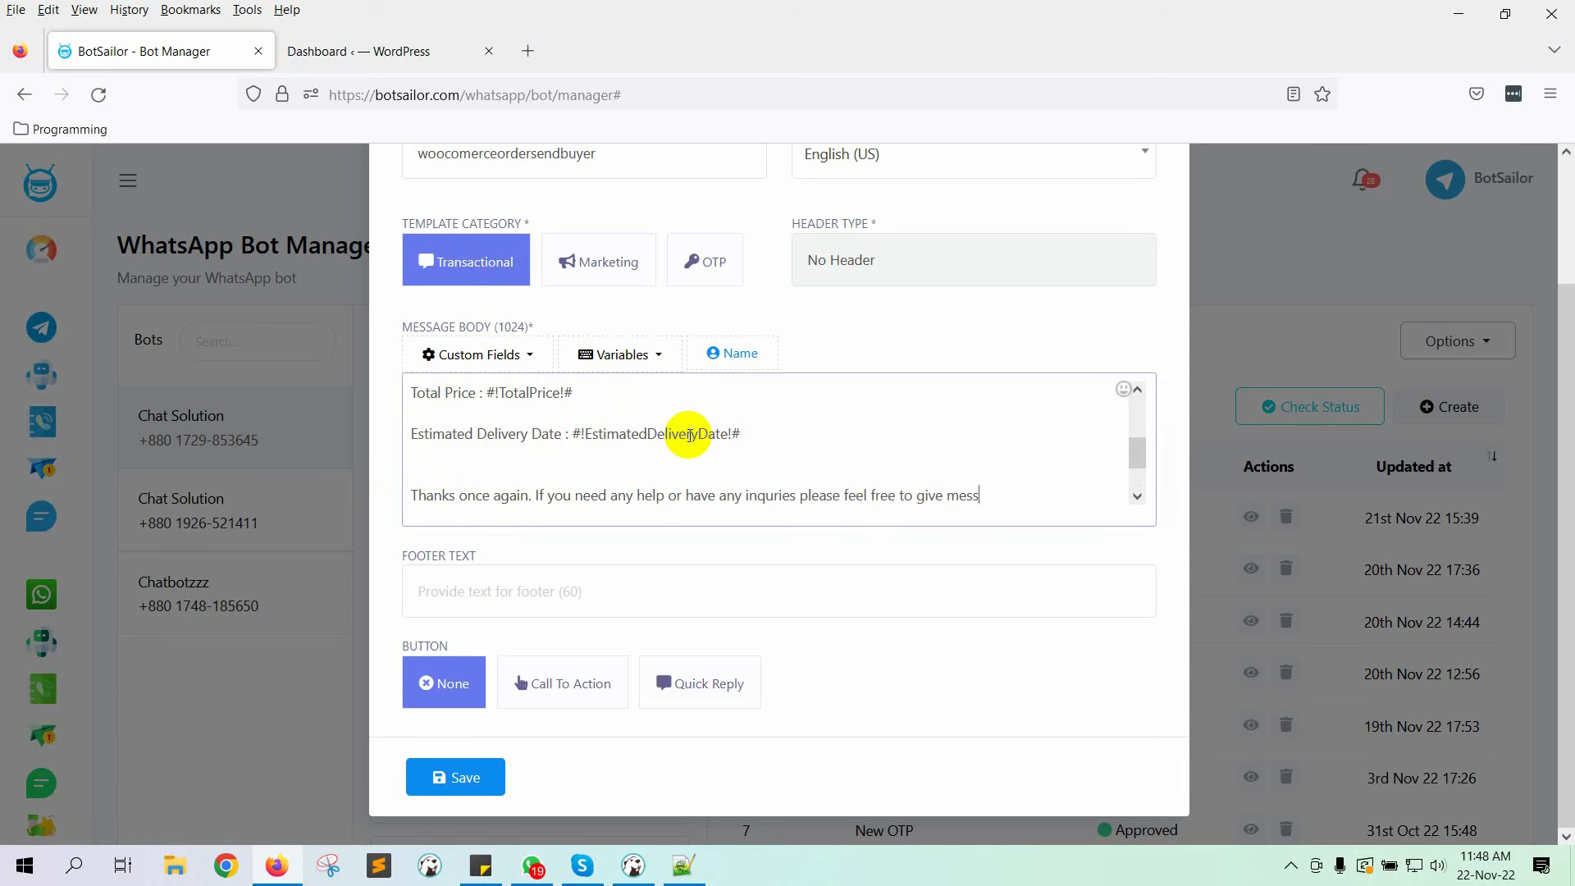
Step: Save the woocomerceordersendbuyer template and sync its status to Approved
scroll(689, 435, "down", 3)
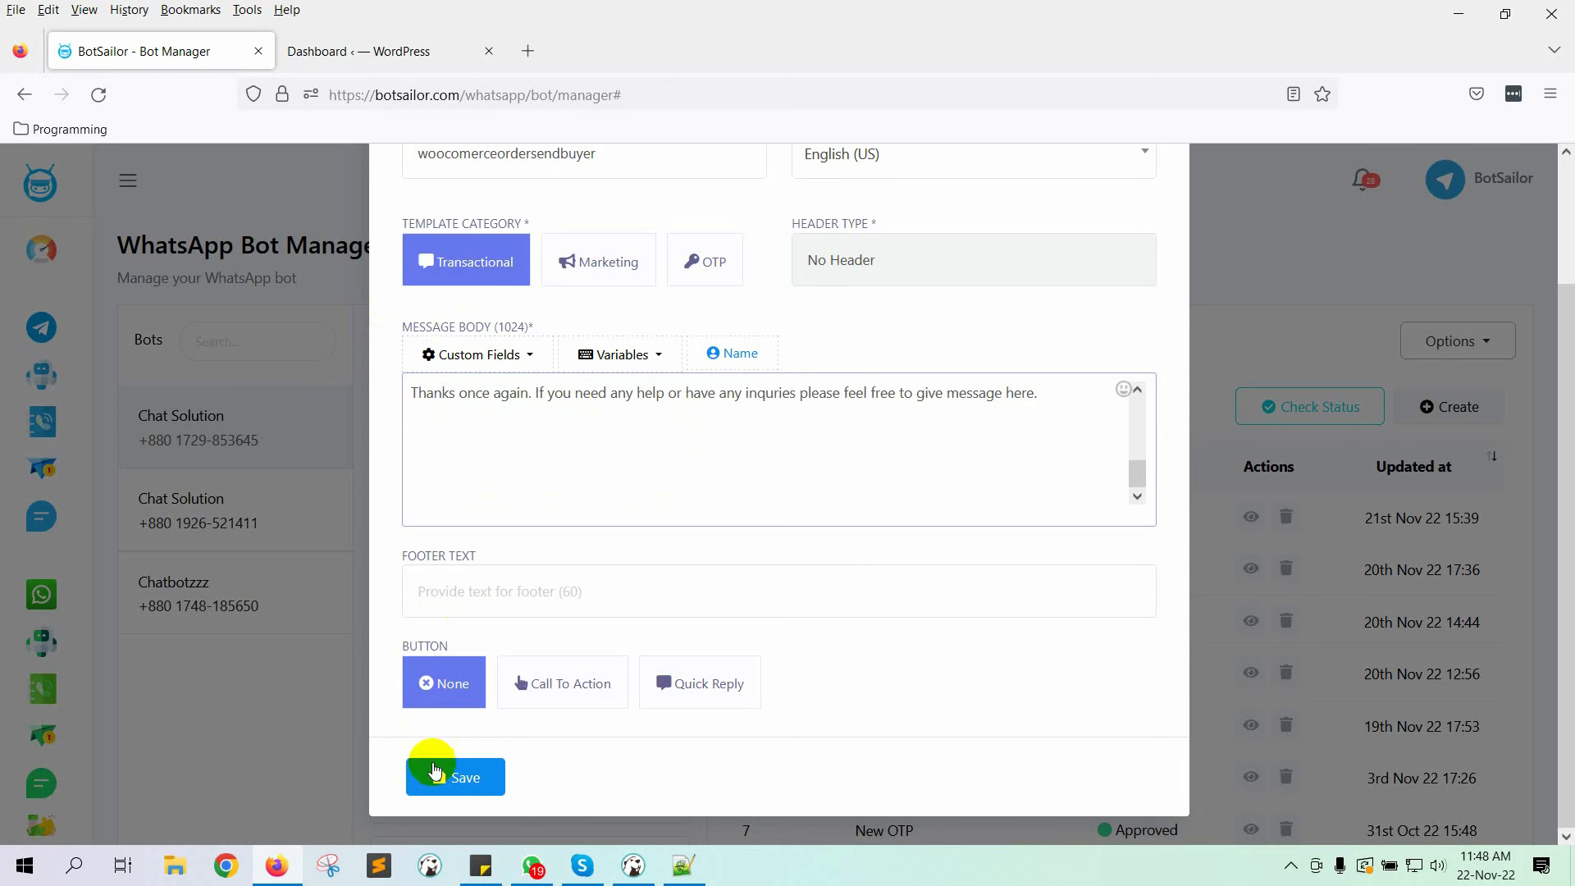
left_click(439, 773)
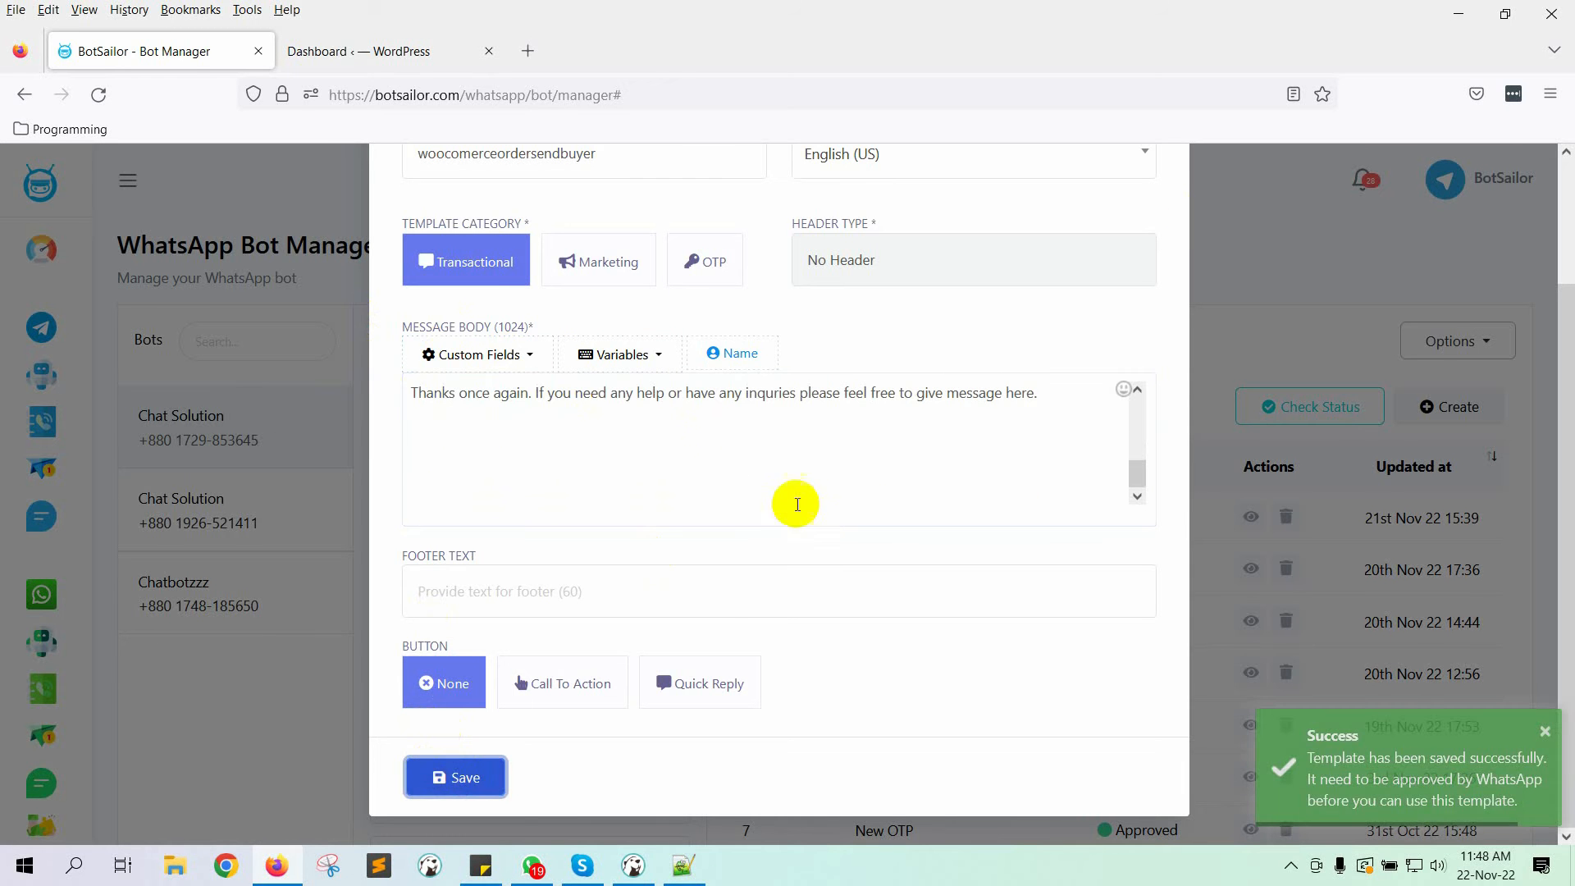
scroll(794, 503, "up", 3)
left_click(1157, 198)
left_click(1316, 414)
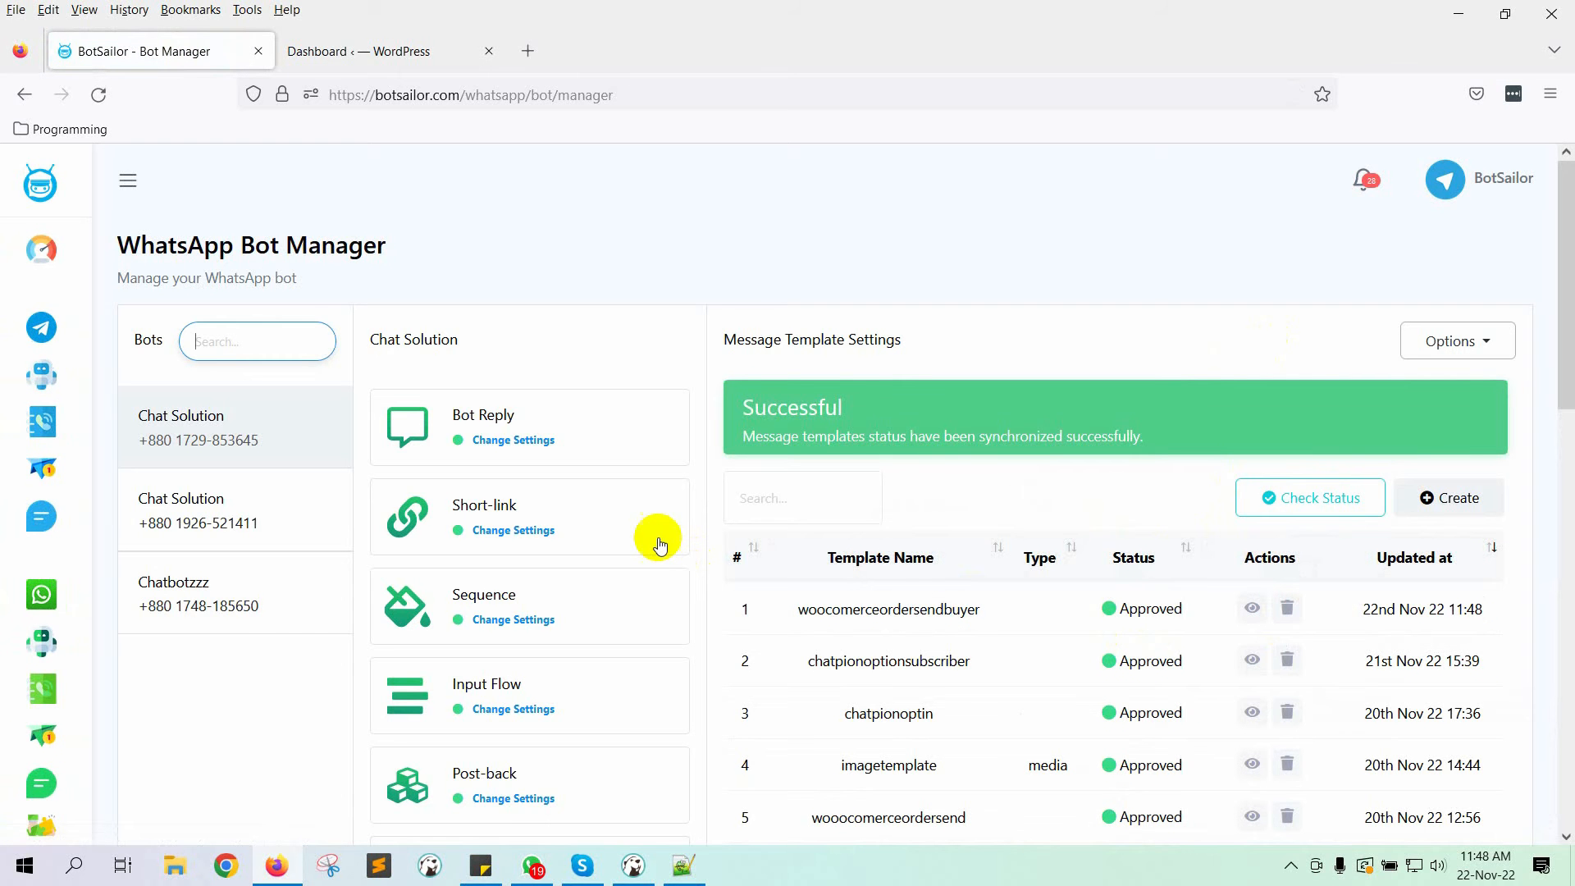
Step: Create the Buyer Notification workflow using the woocomerceordersendbuyer template
left_click(128, 180)
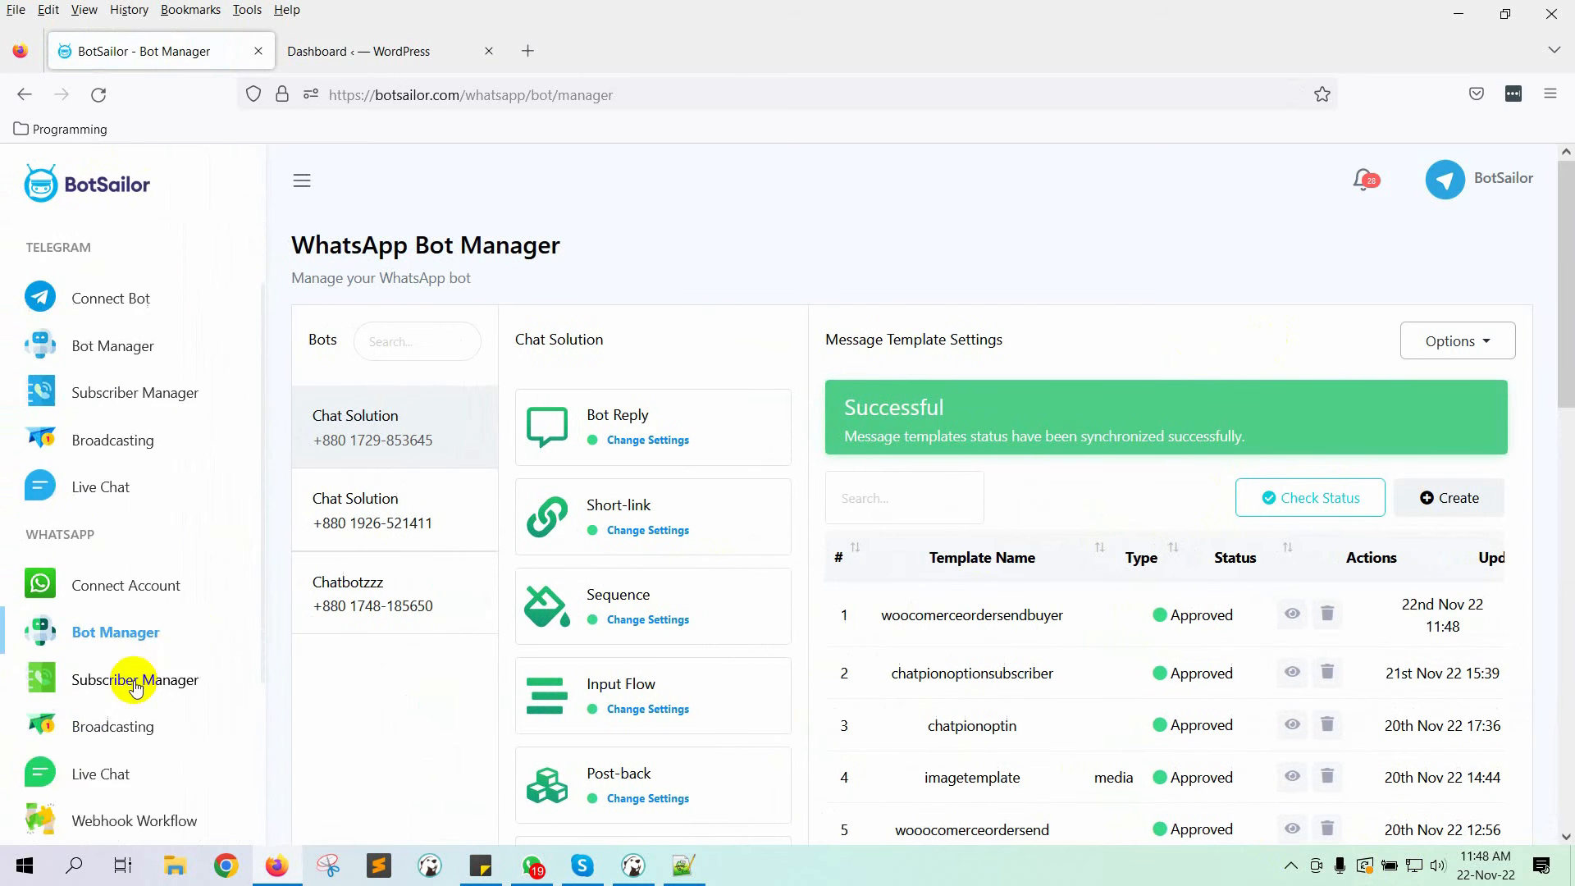
scroll(168, 663, "down", 3)
left_click(162, 591)
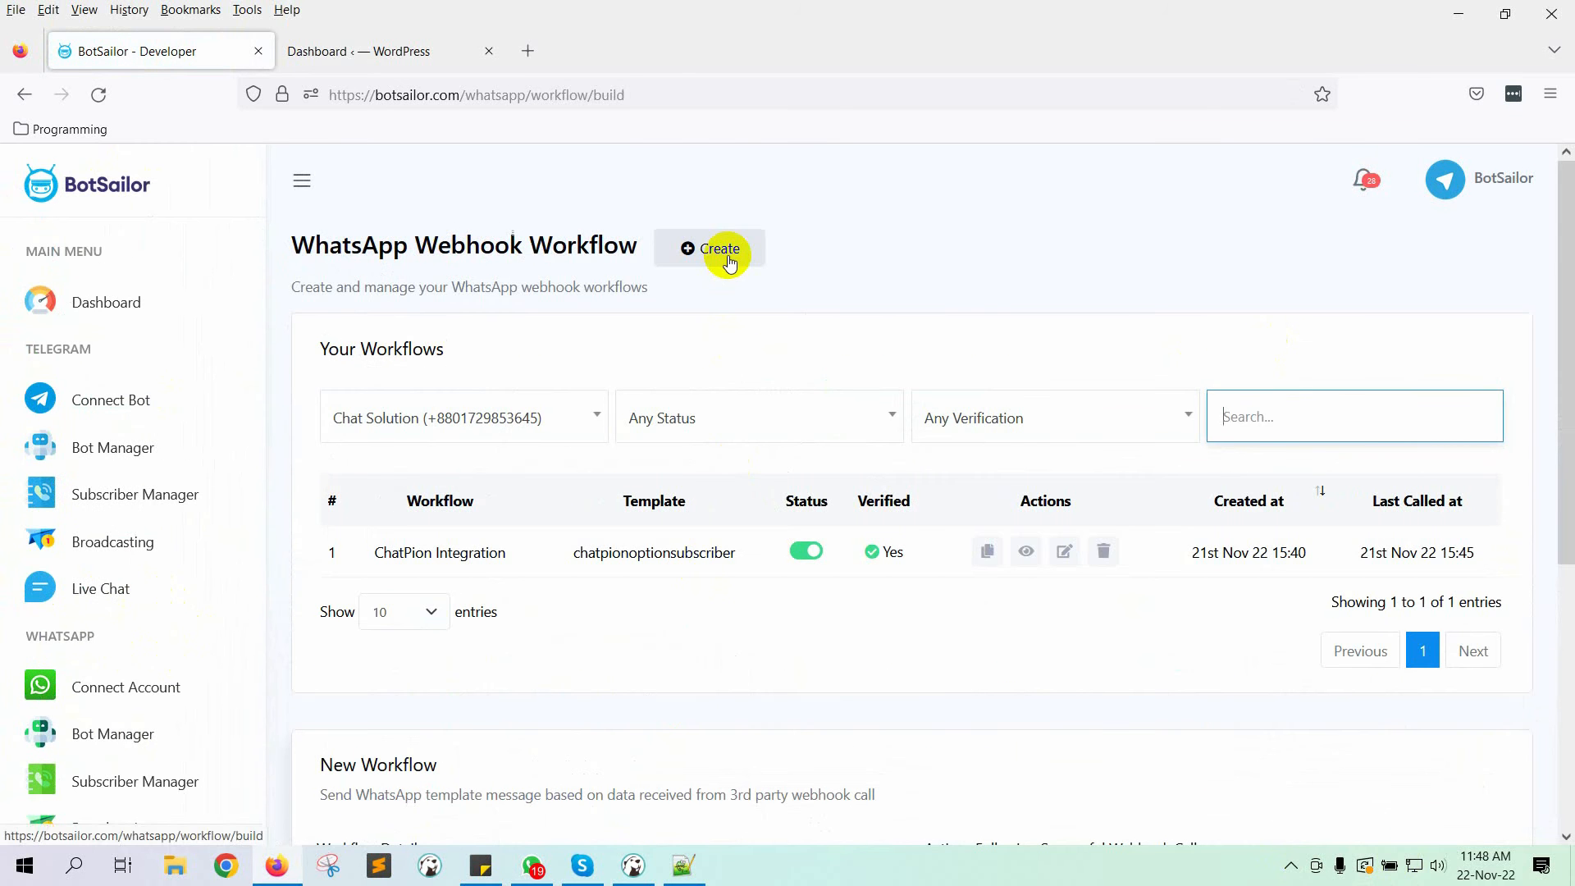
left_click(725, 255)
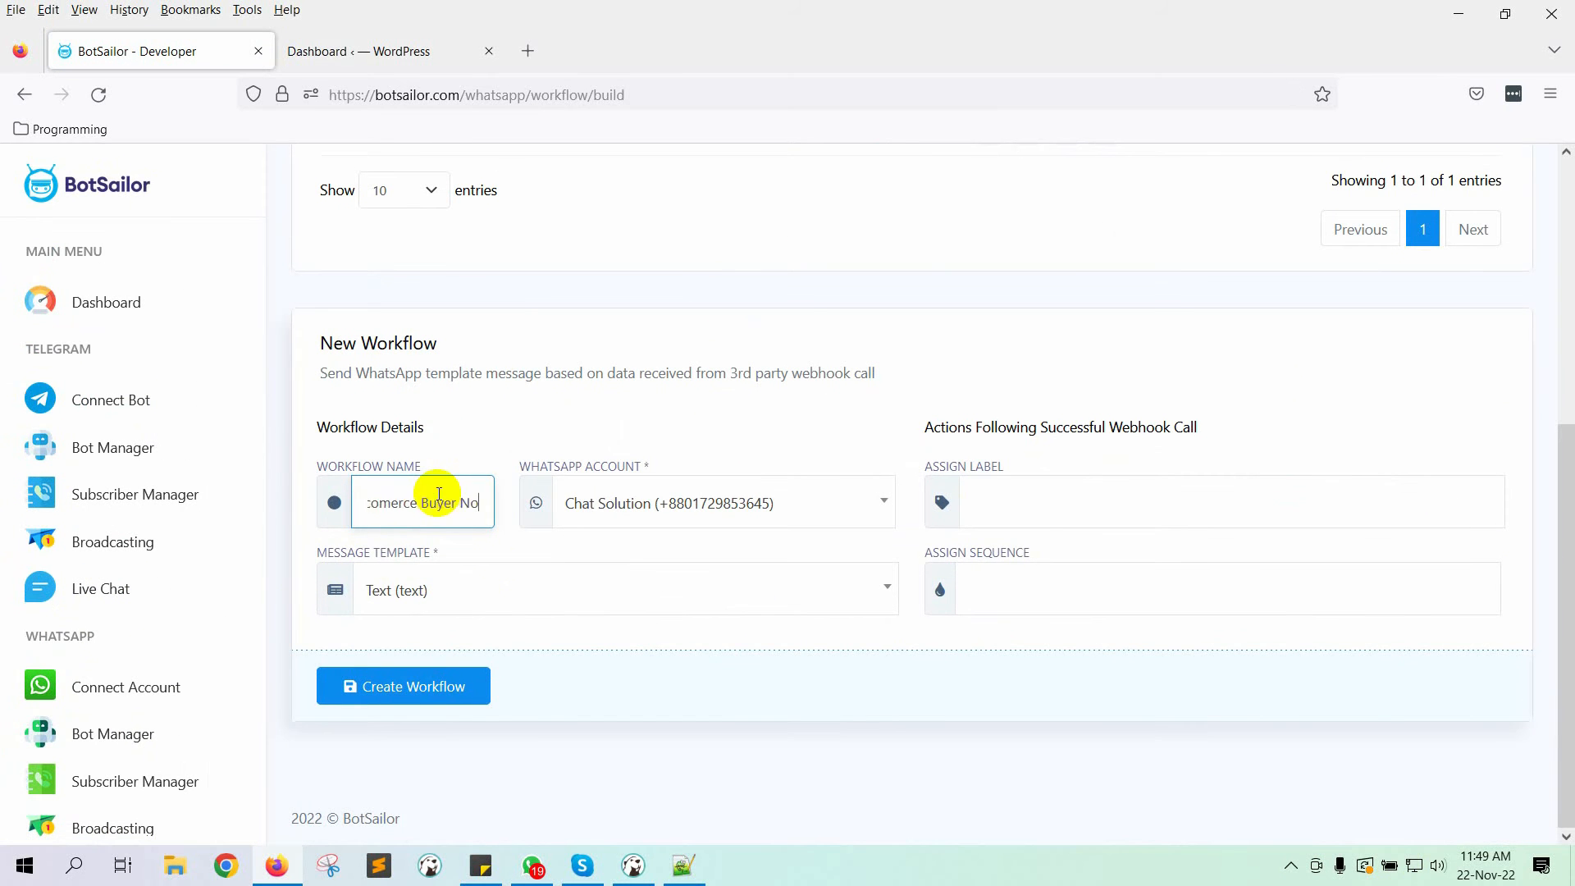
type("tification")
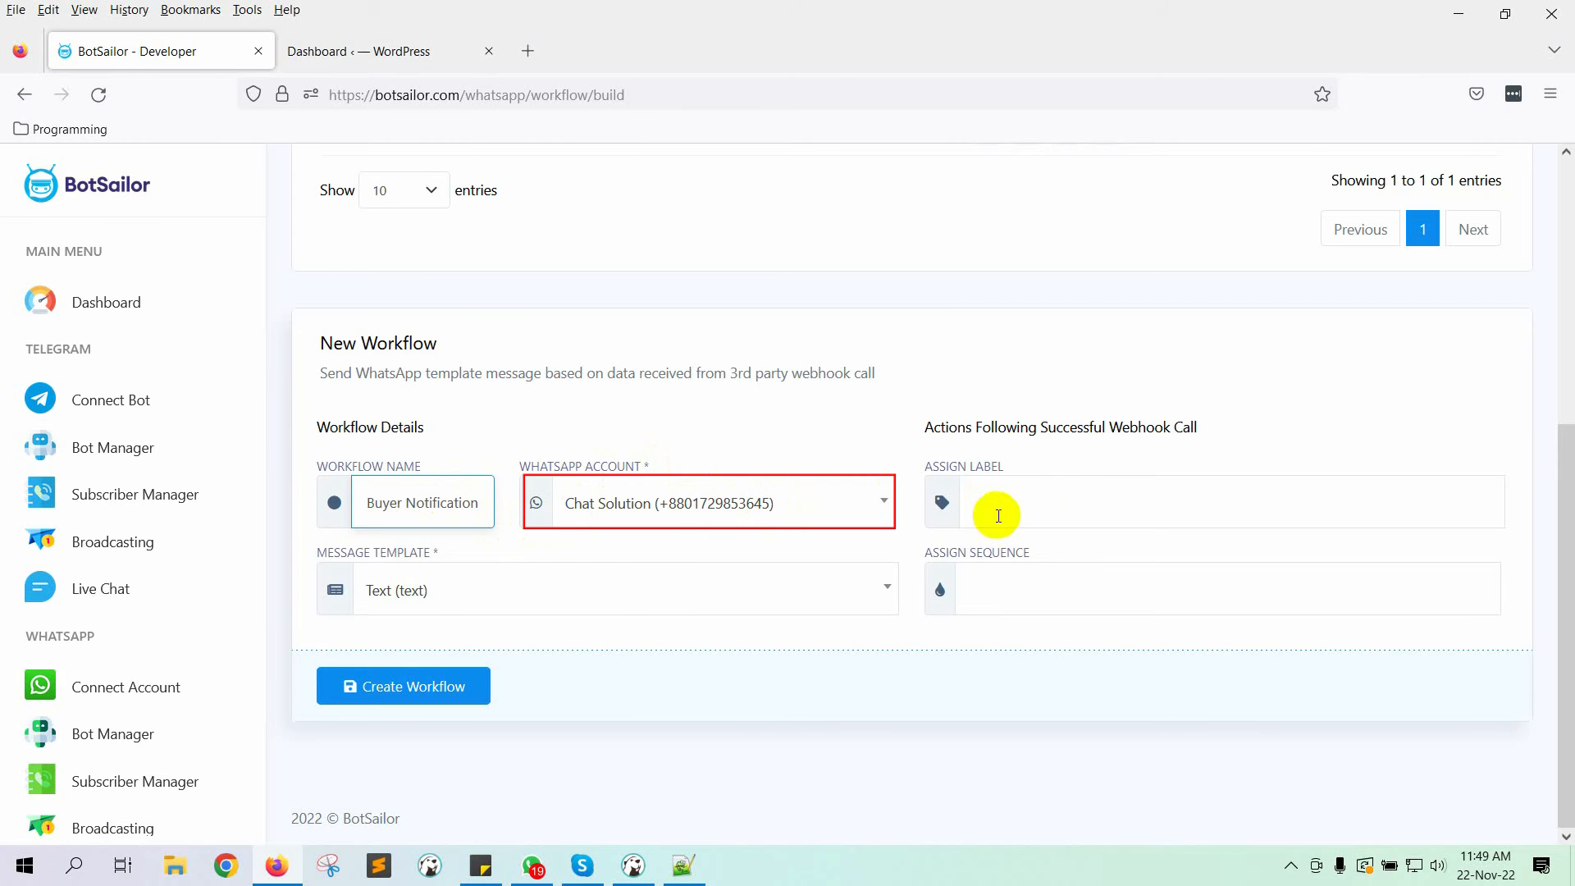
left_click(608, 596)
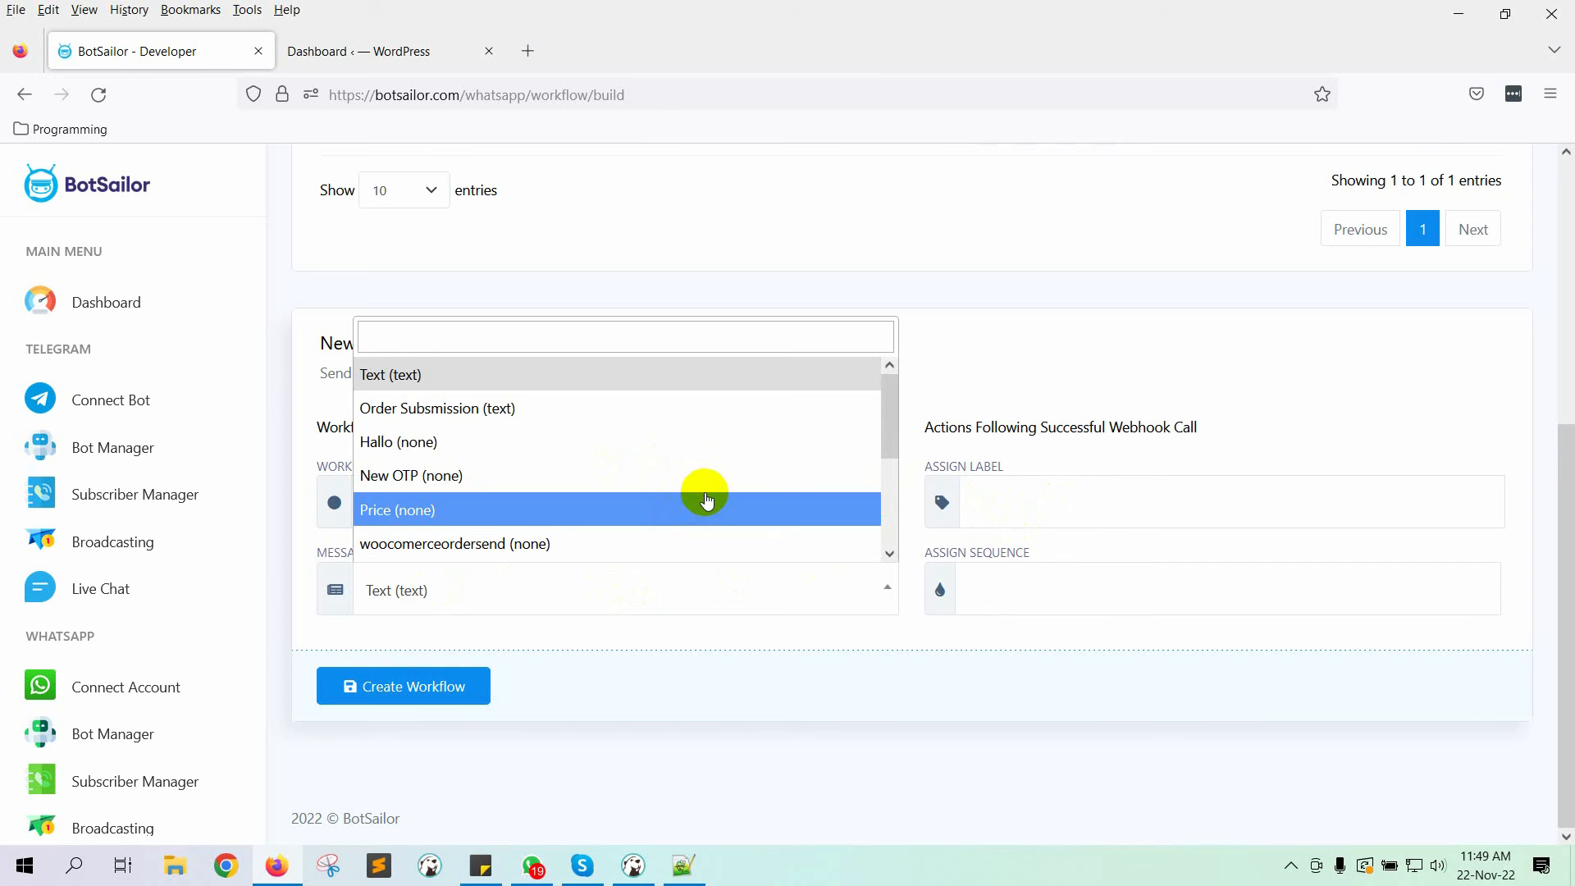
scroll(704, 498, "down", 4)
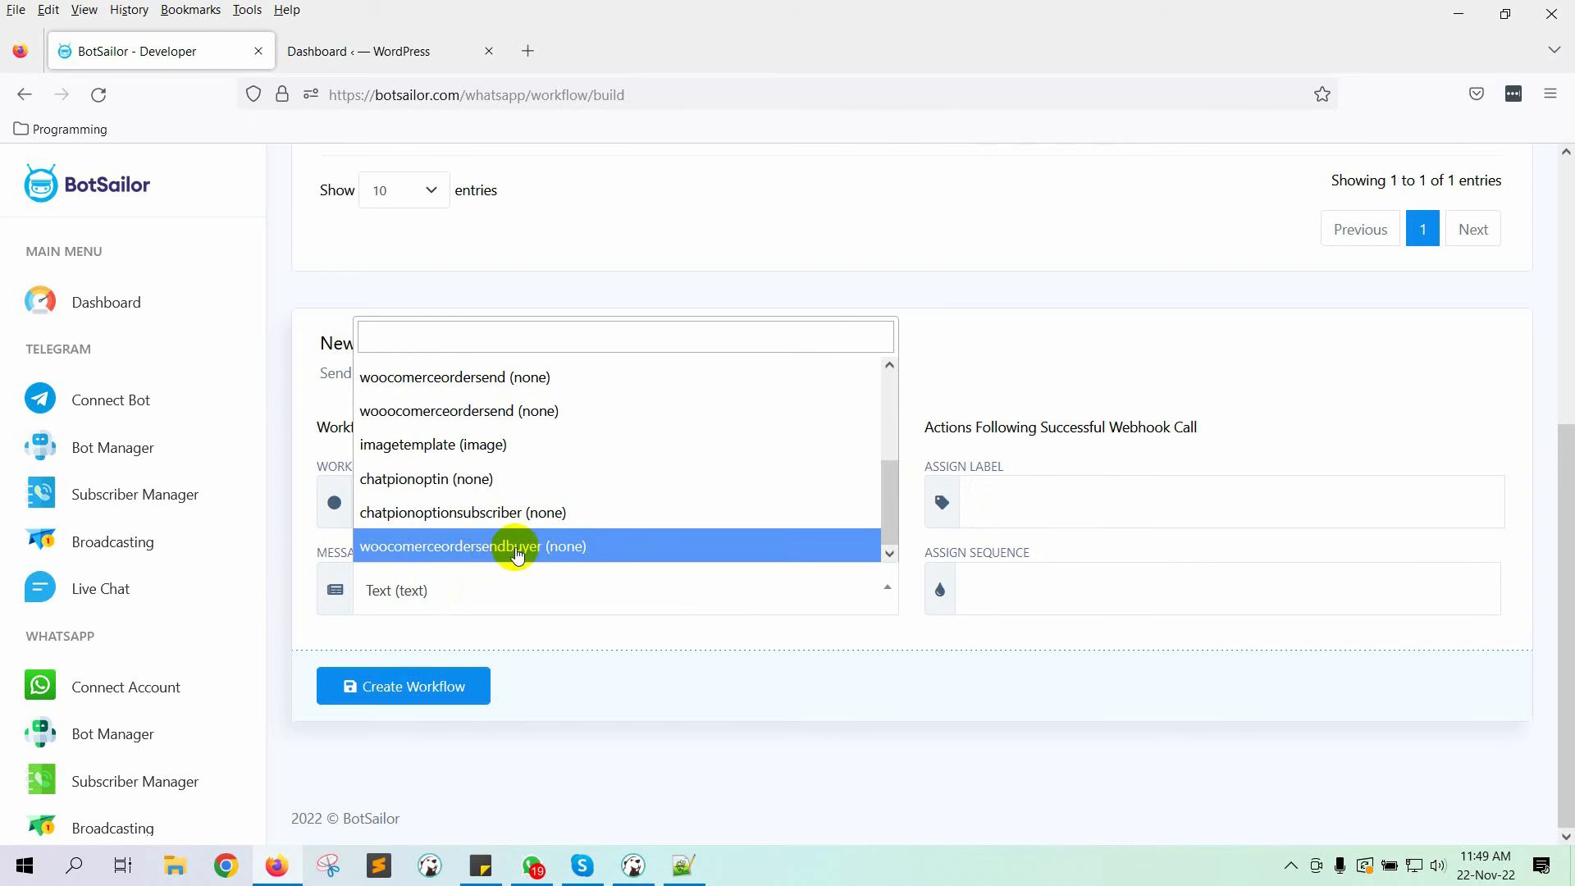
left_click(606, 545)
left_click(415, 690)
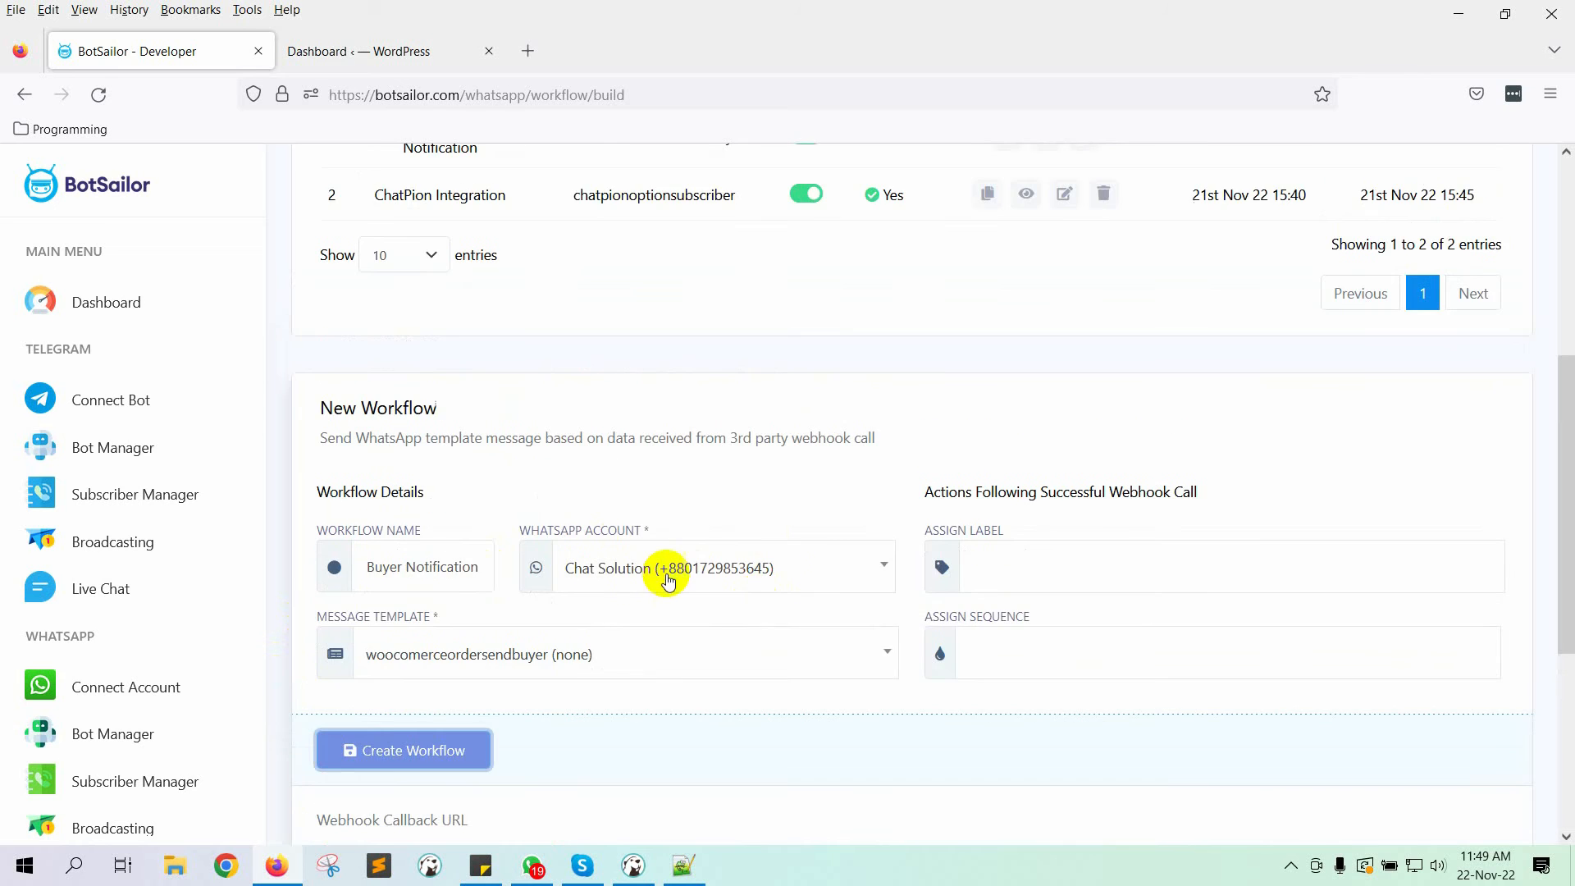
Step: Copy the workflow's webhook callback URL and bring up the WordPress dashboard
scroll(772, 529, "down", 5)
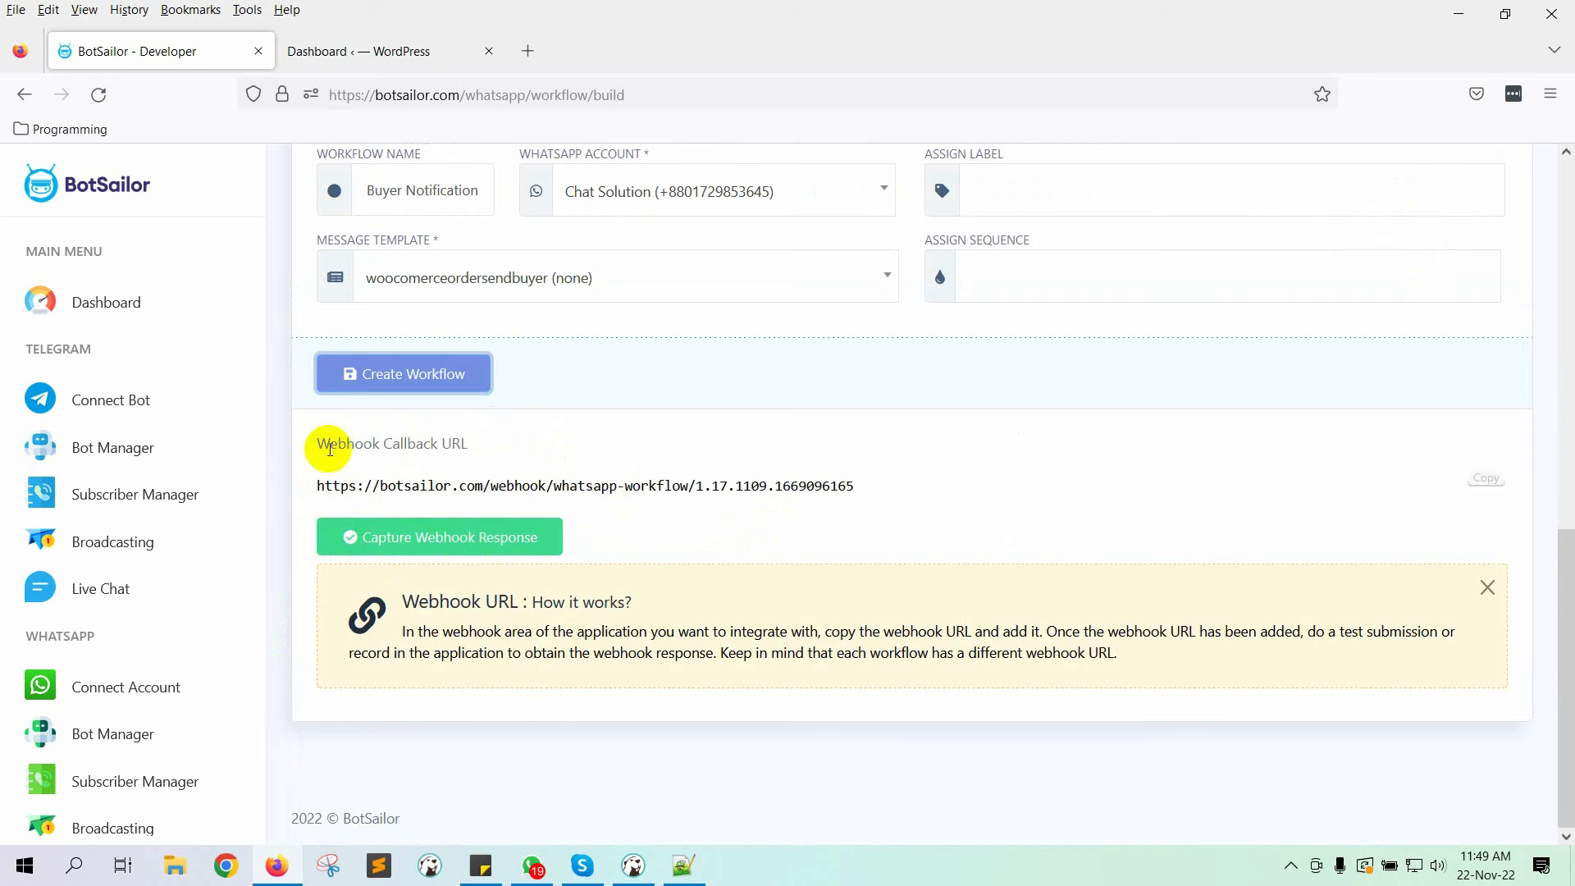
left_click_drag(328, 443, 565, 457)
double_click(563, 454)
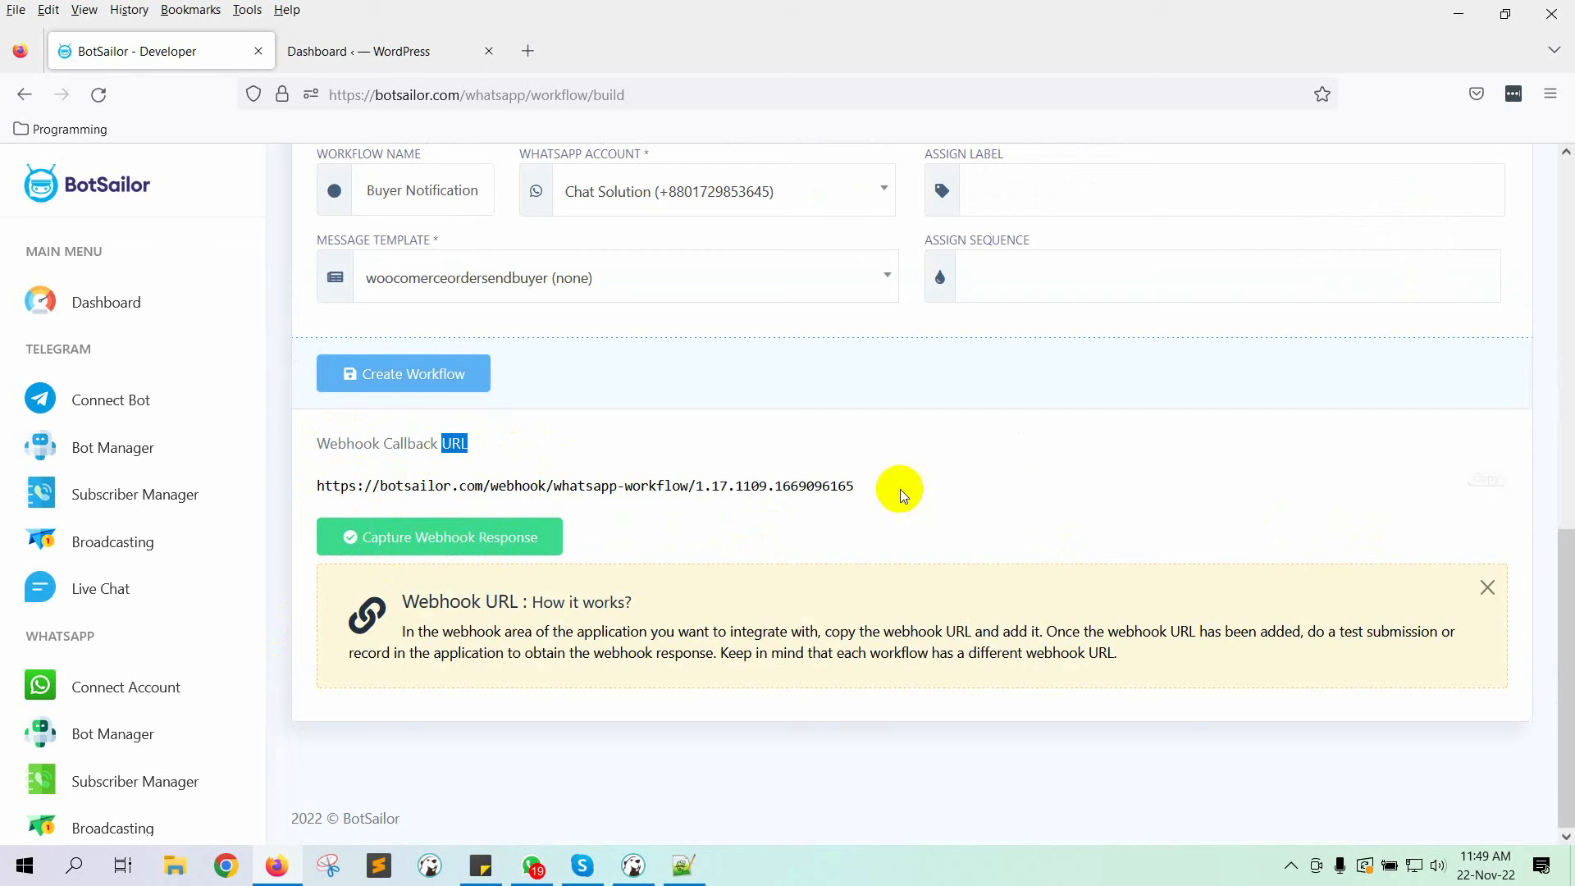
mouse_move(856, 485)
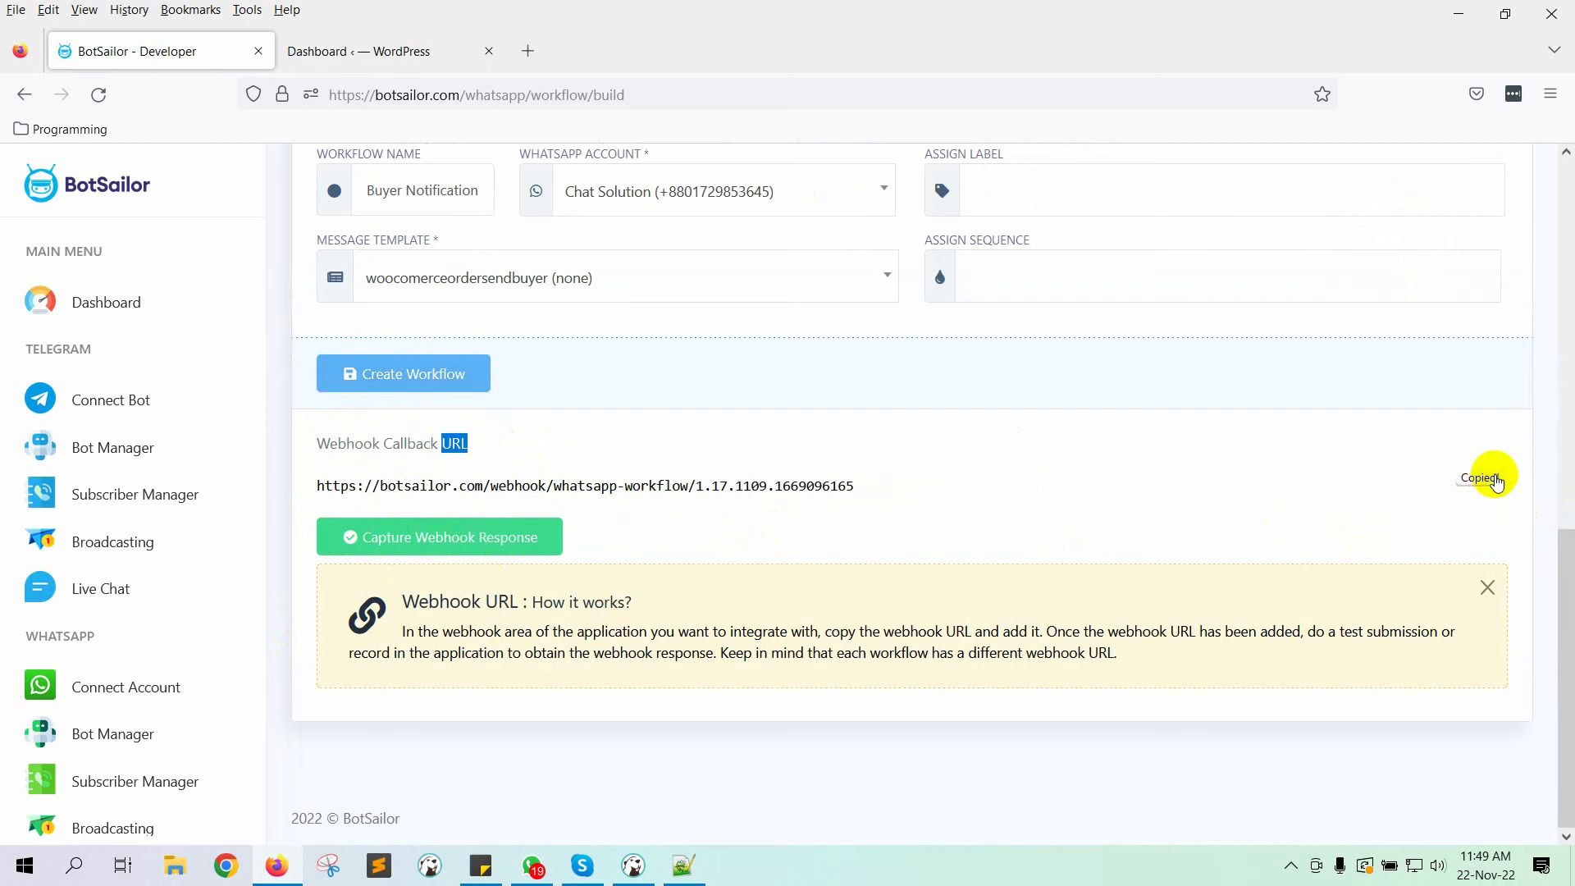
left_click(466, 538)
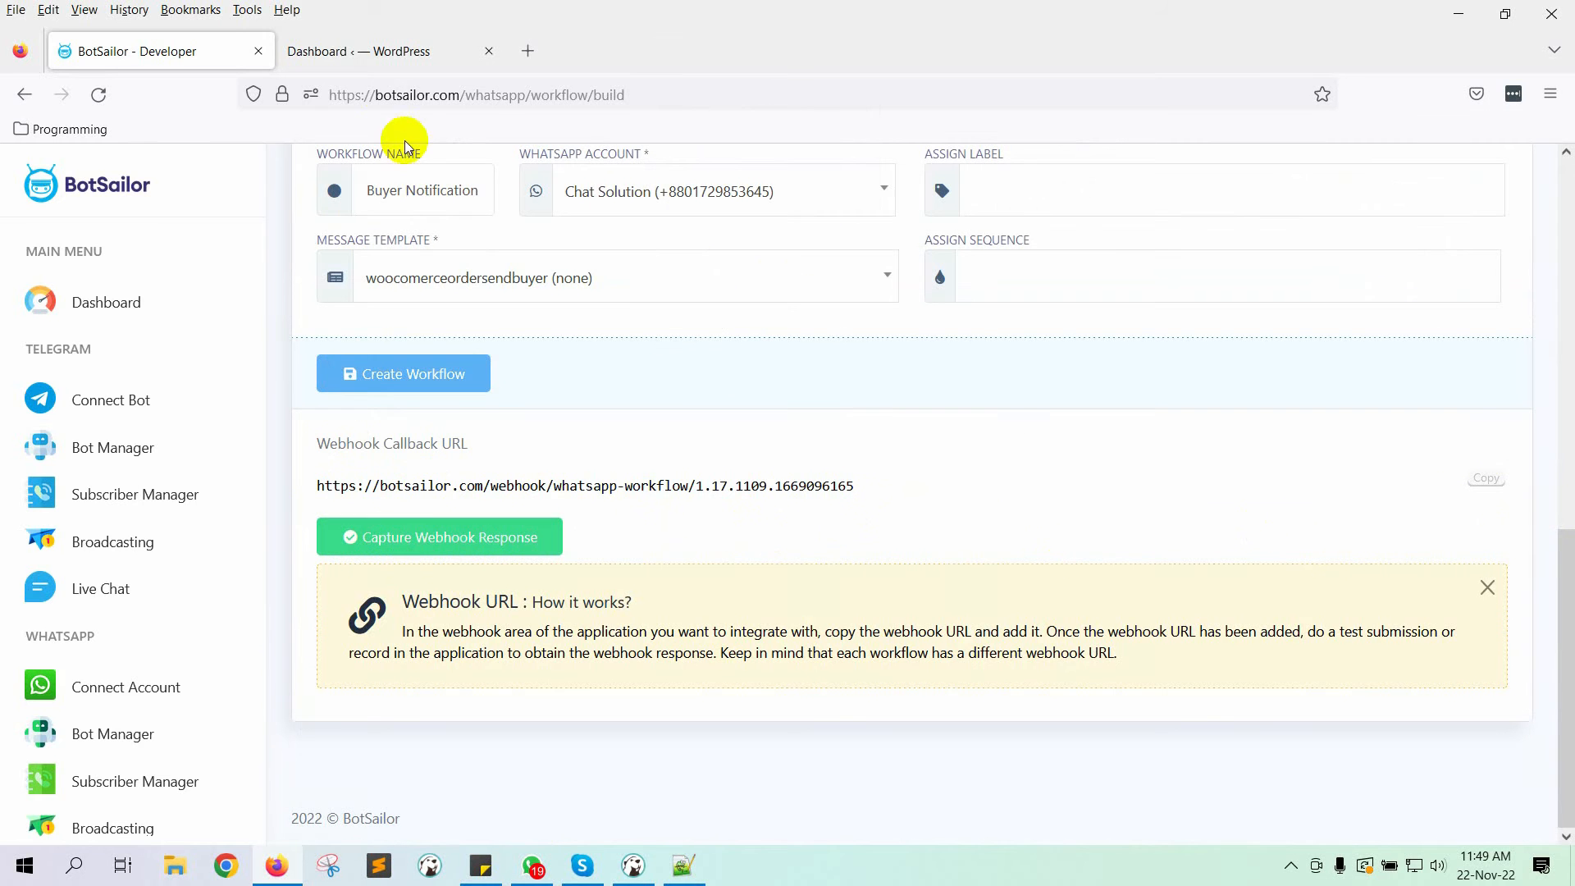
left_click(367, 53)
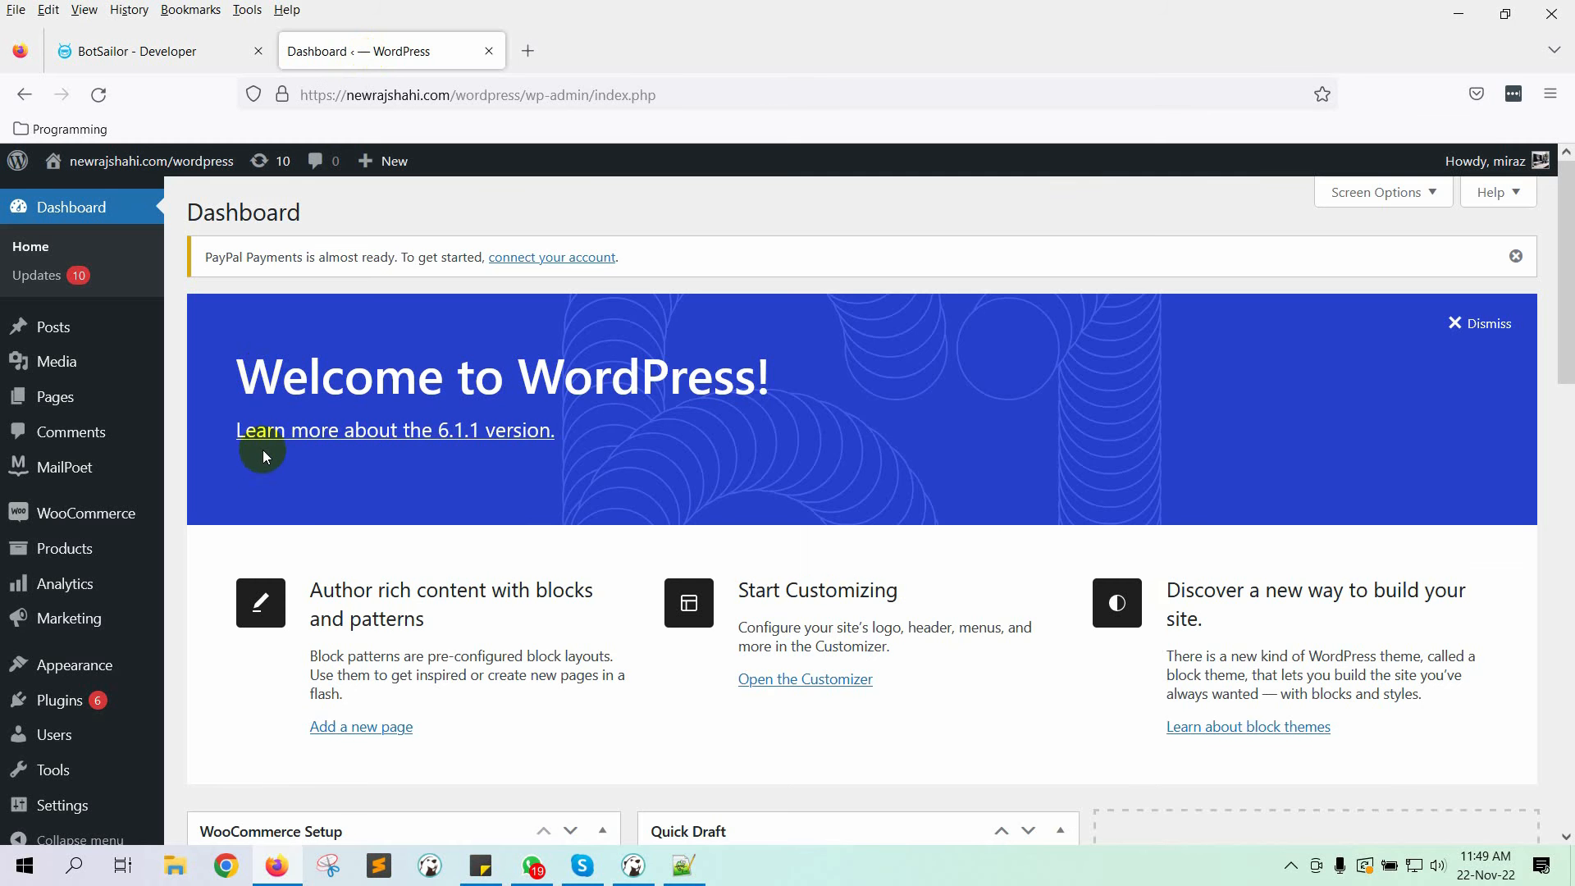
Step: Start a new webhook under WooCommerce Settings > Advanced > Webhooks
scroll(263, 449, "down", 5)
left_click(87, 497)
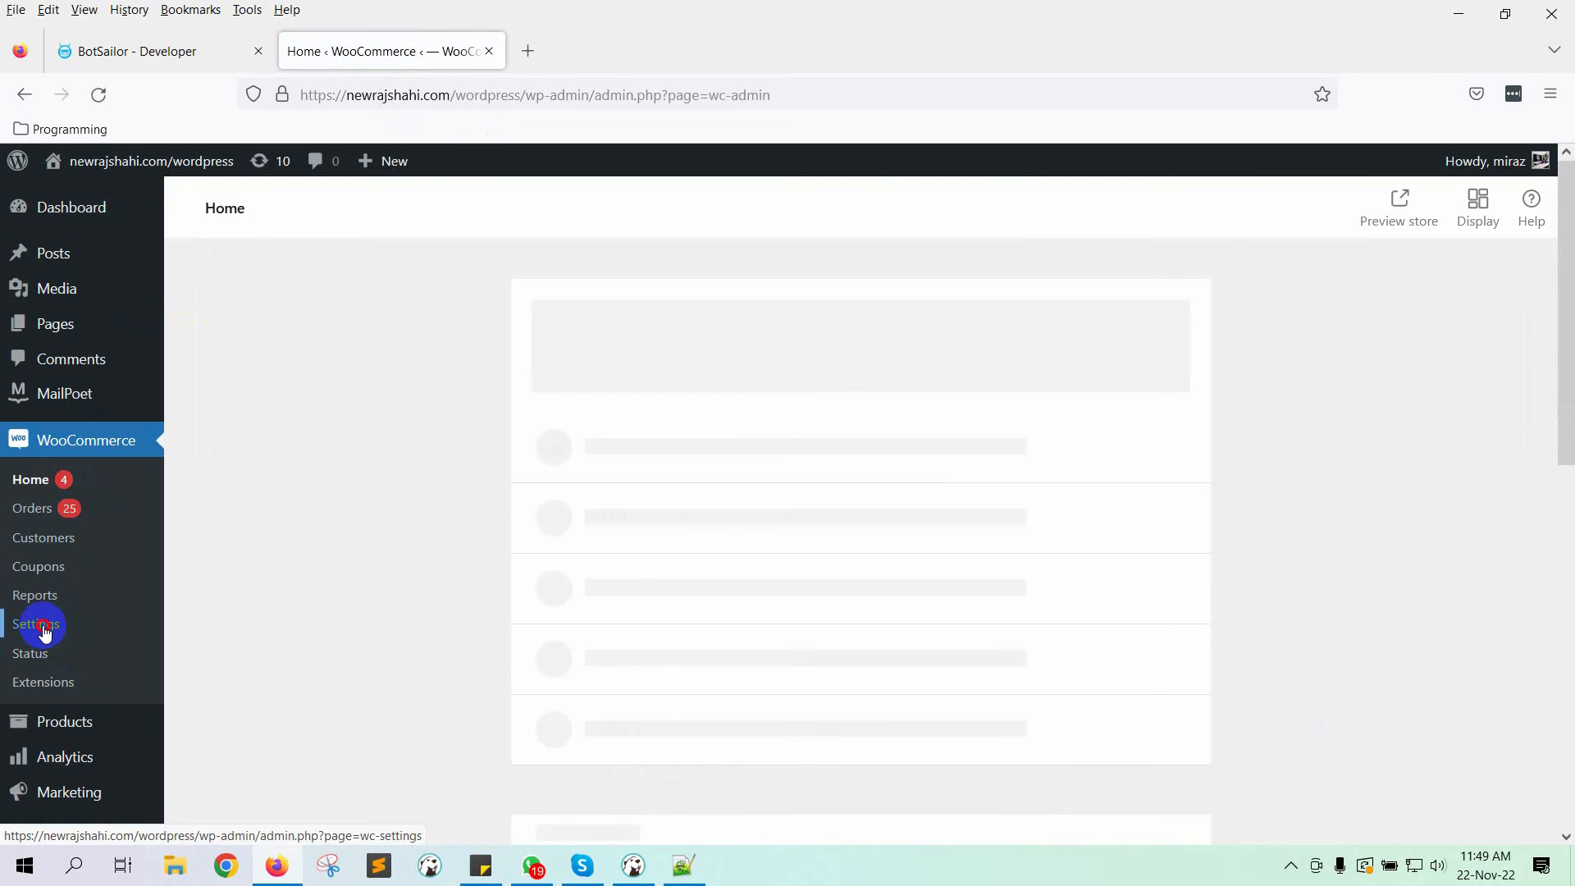
left_click(45, 631)
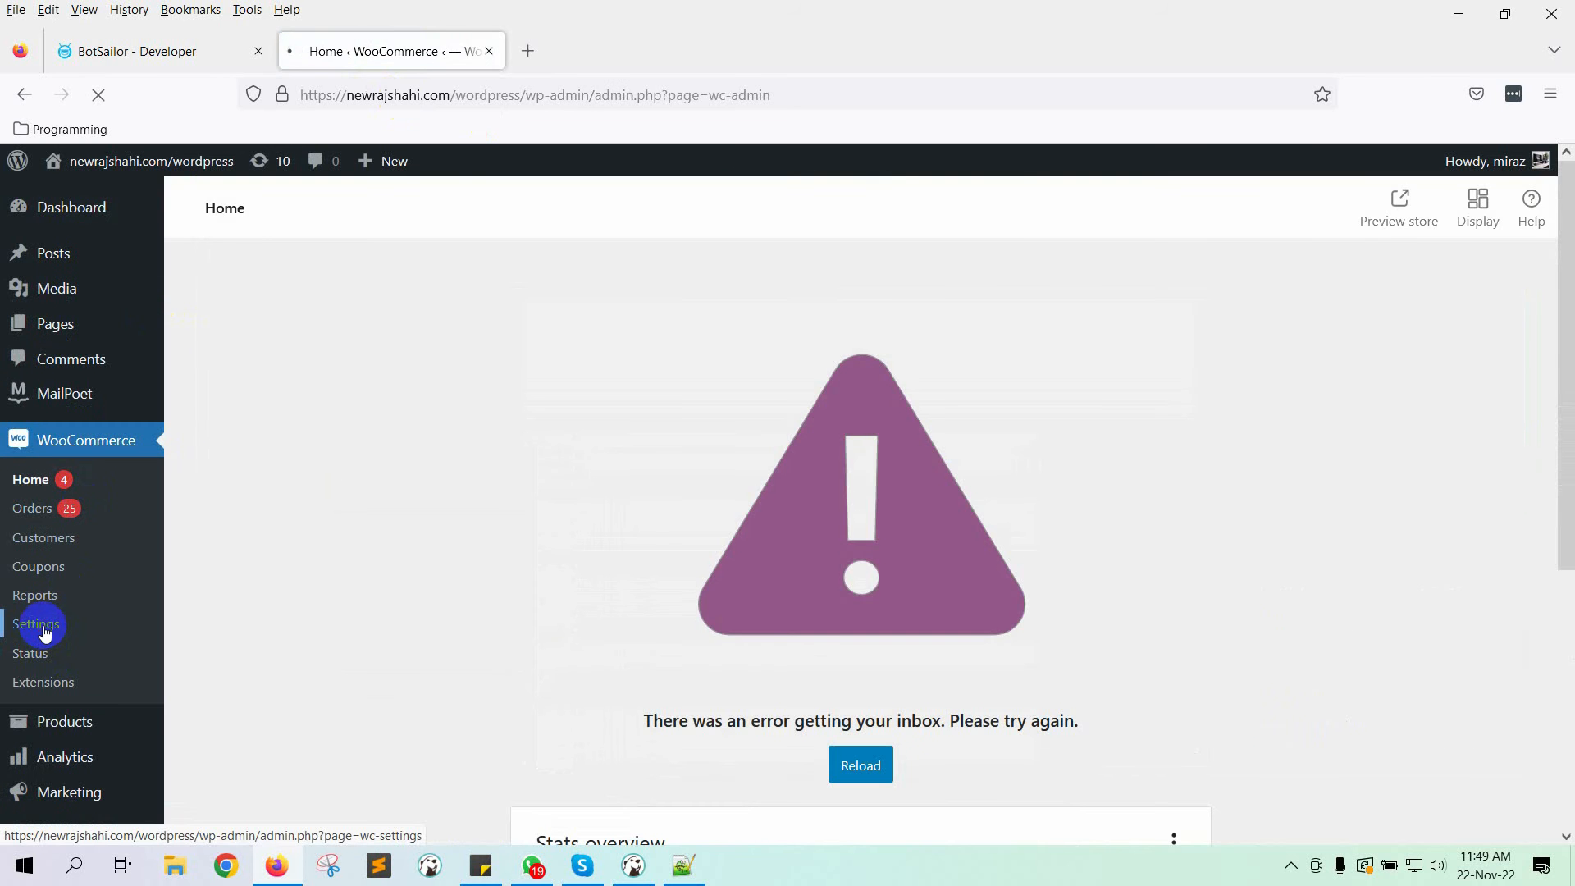
left_click(902, 297)
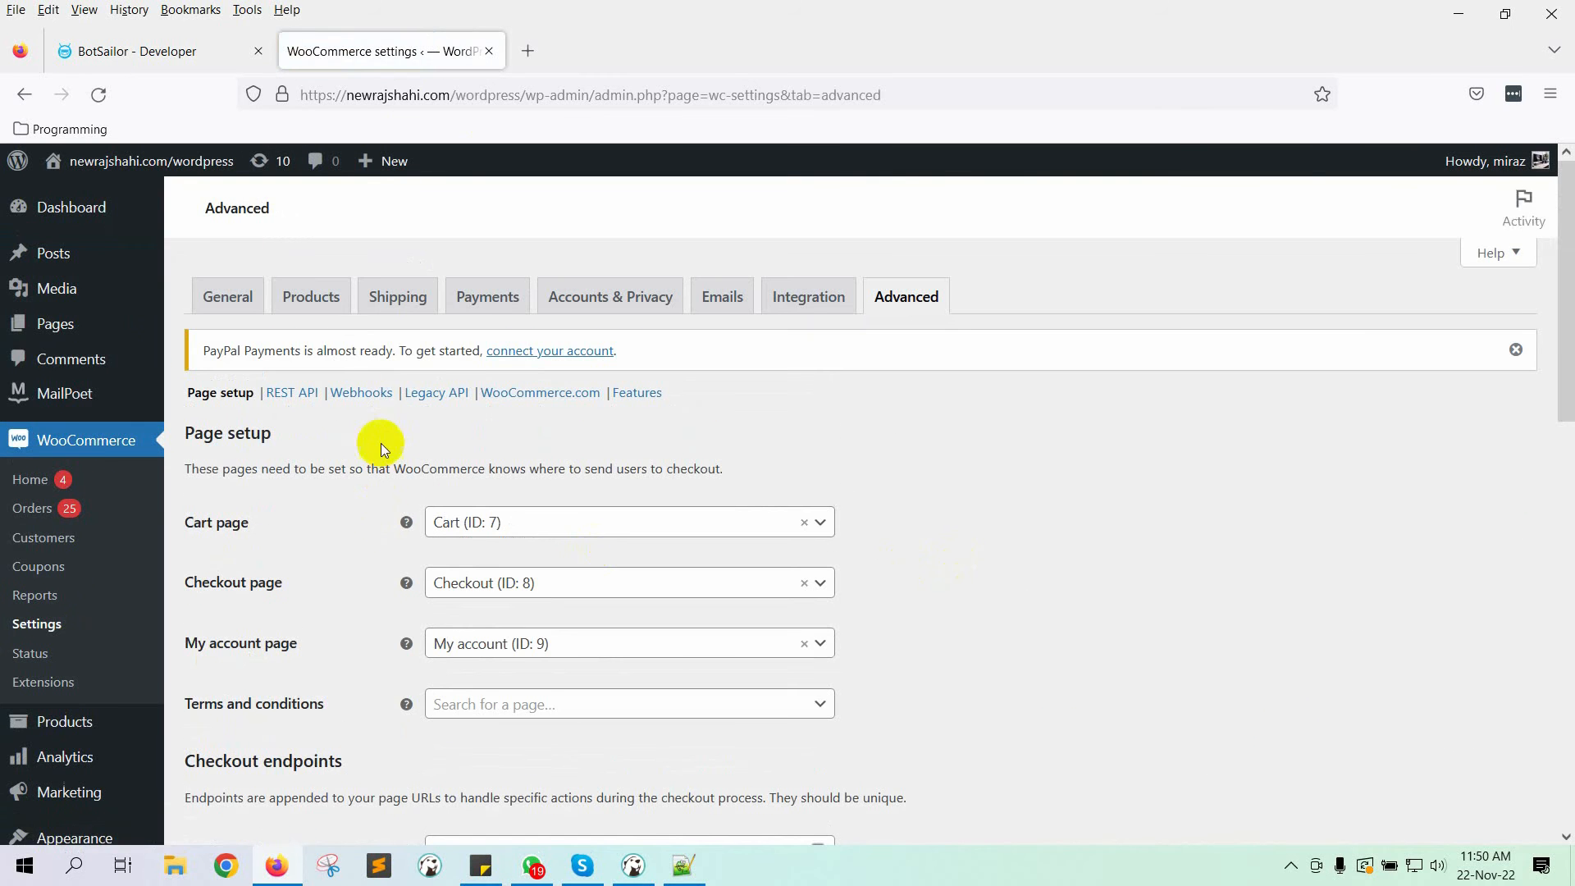
left_click(361, 392)
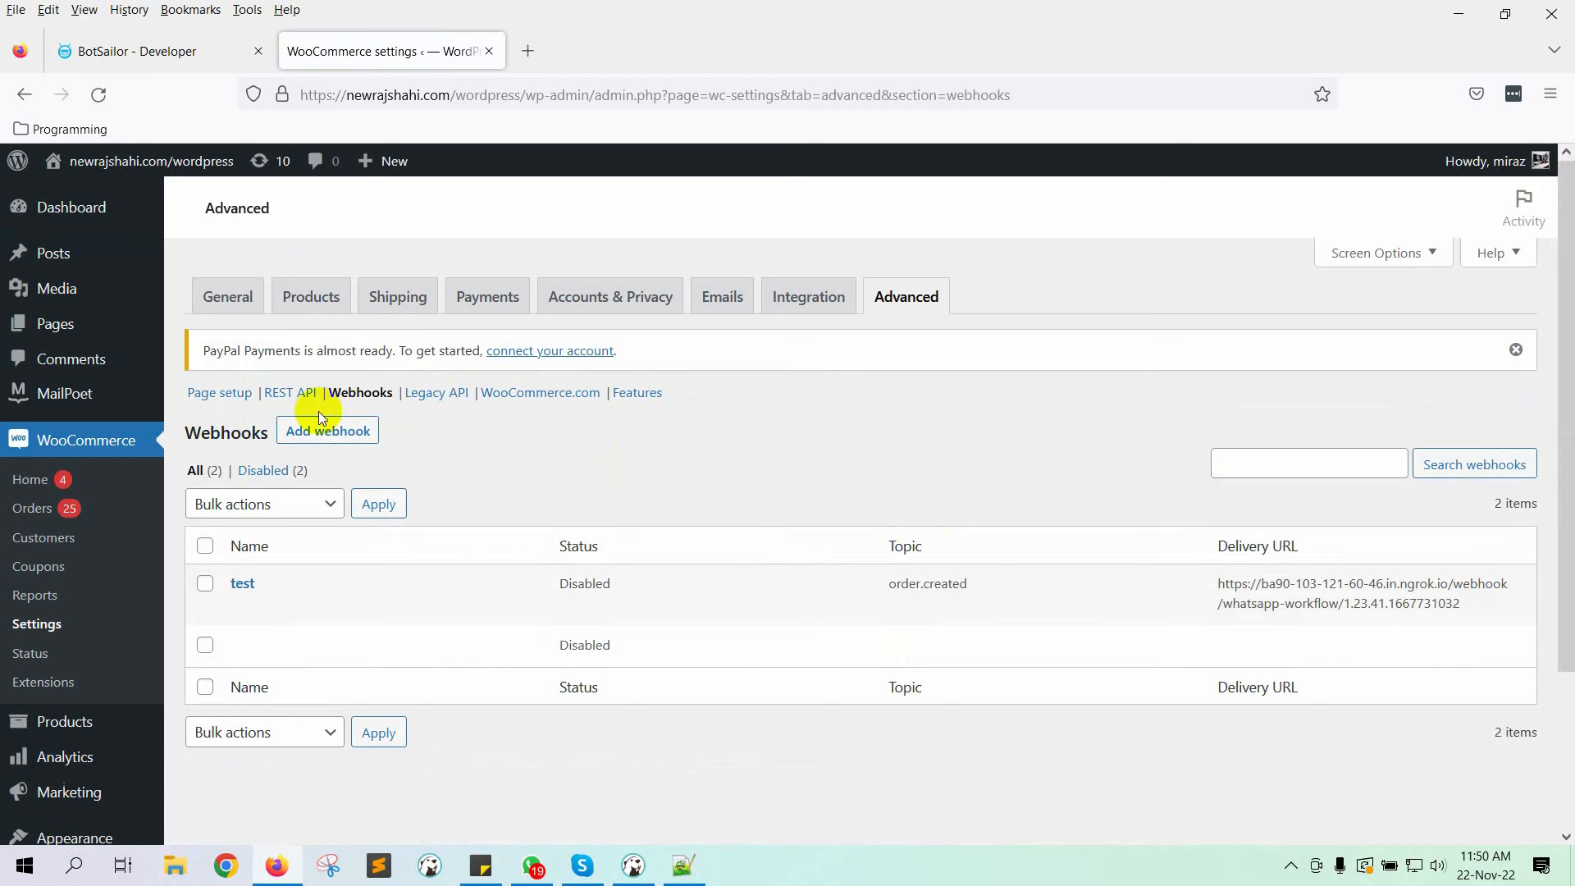
left_click(328, 431)
Step: Name the webhook BotSailor Integration buyer notification, status Active, topic Order created
type("bO")
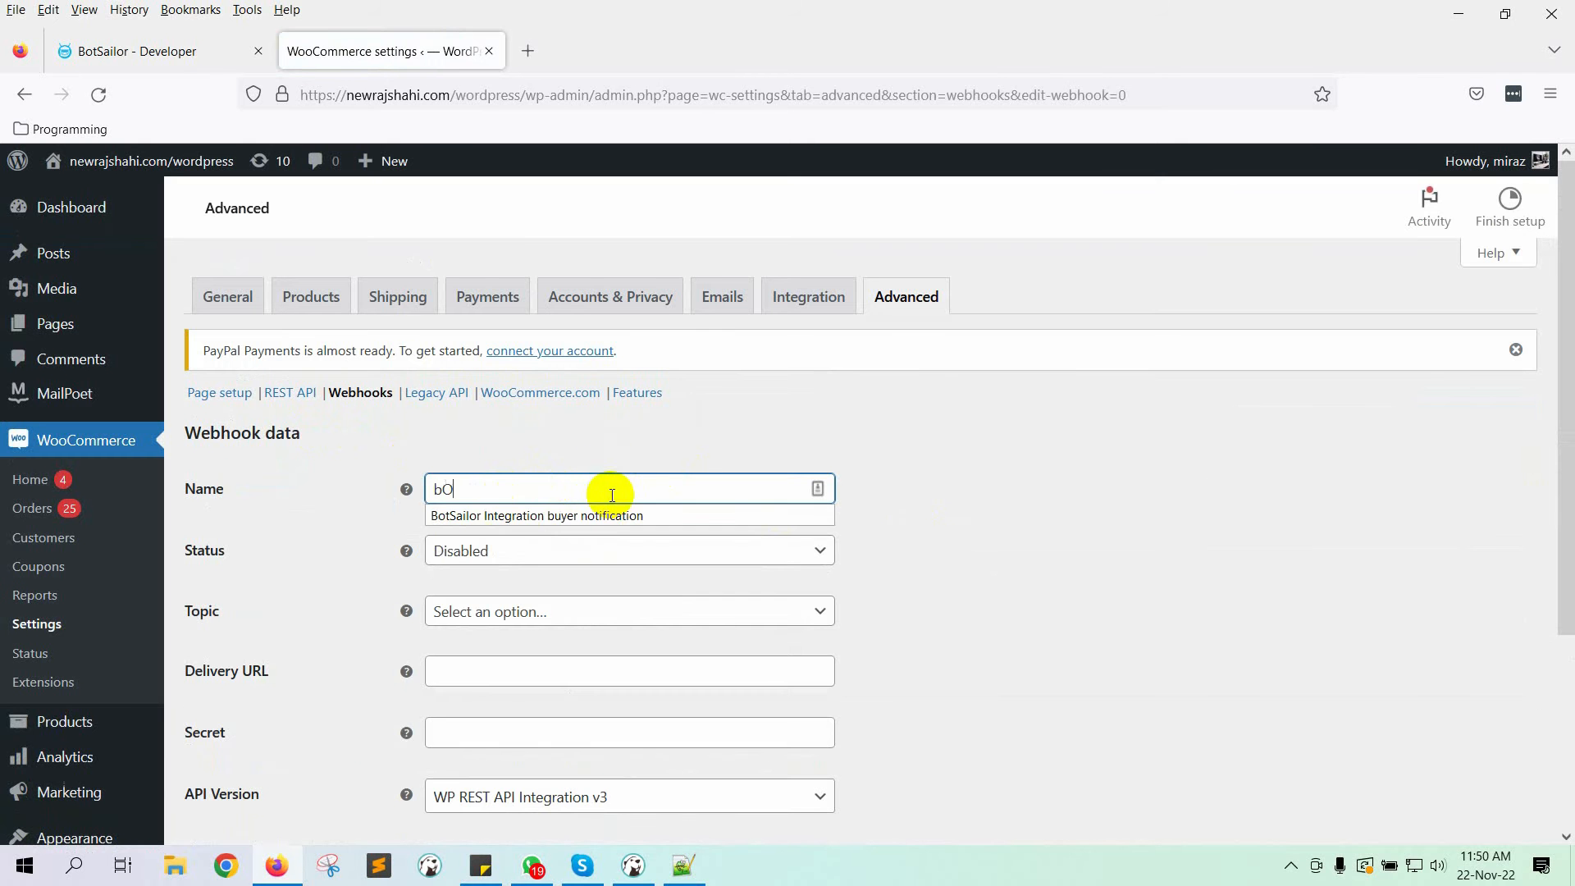
type("T")
left_click(606, 516)
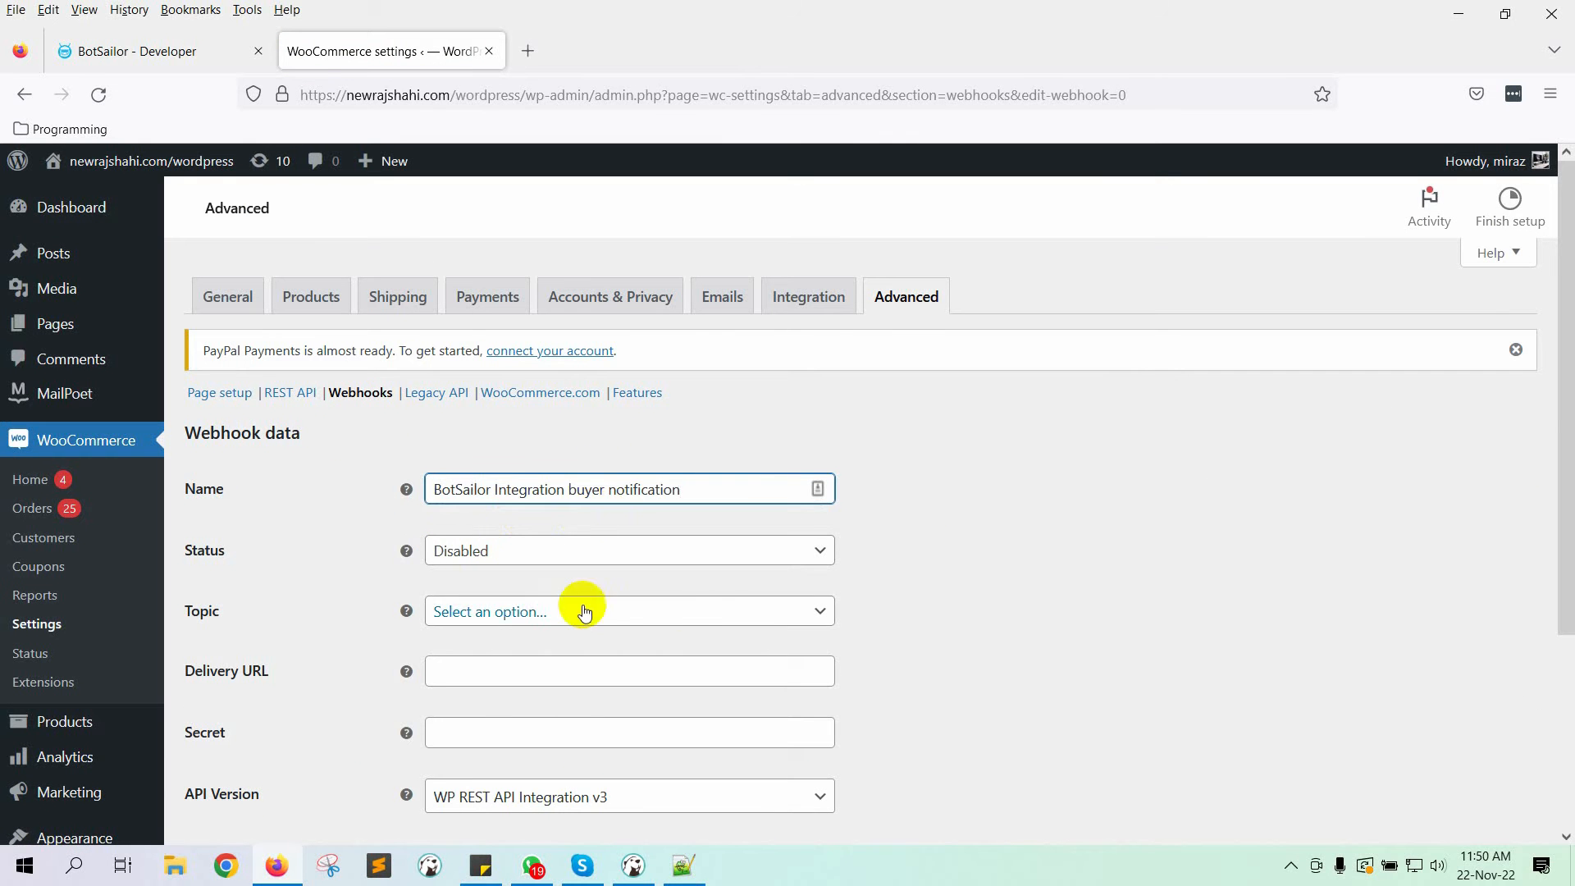
left_click(527, 558)
left_click(464, 581)
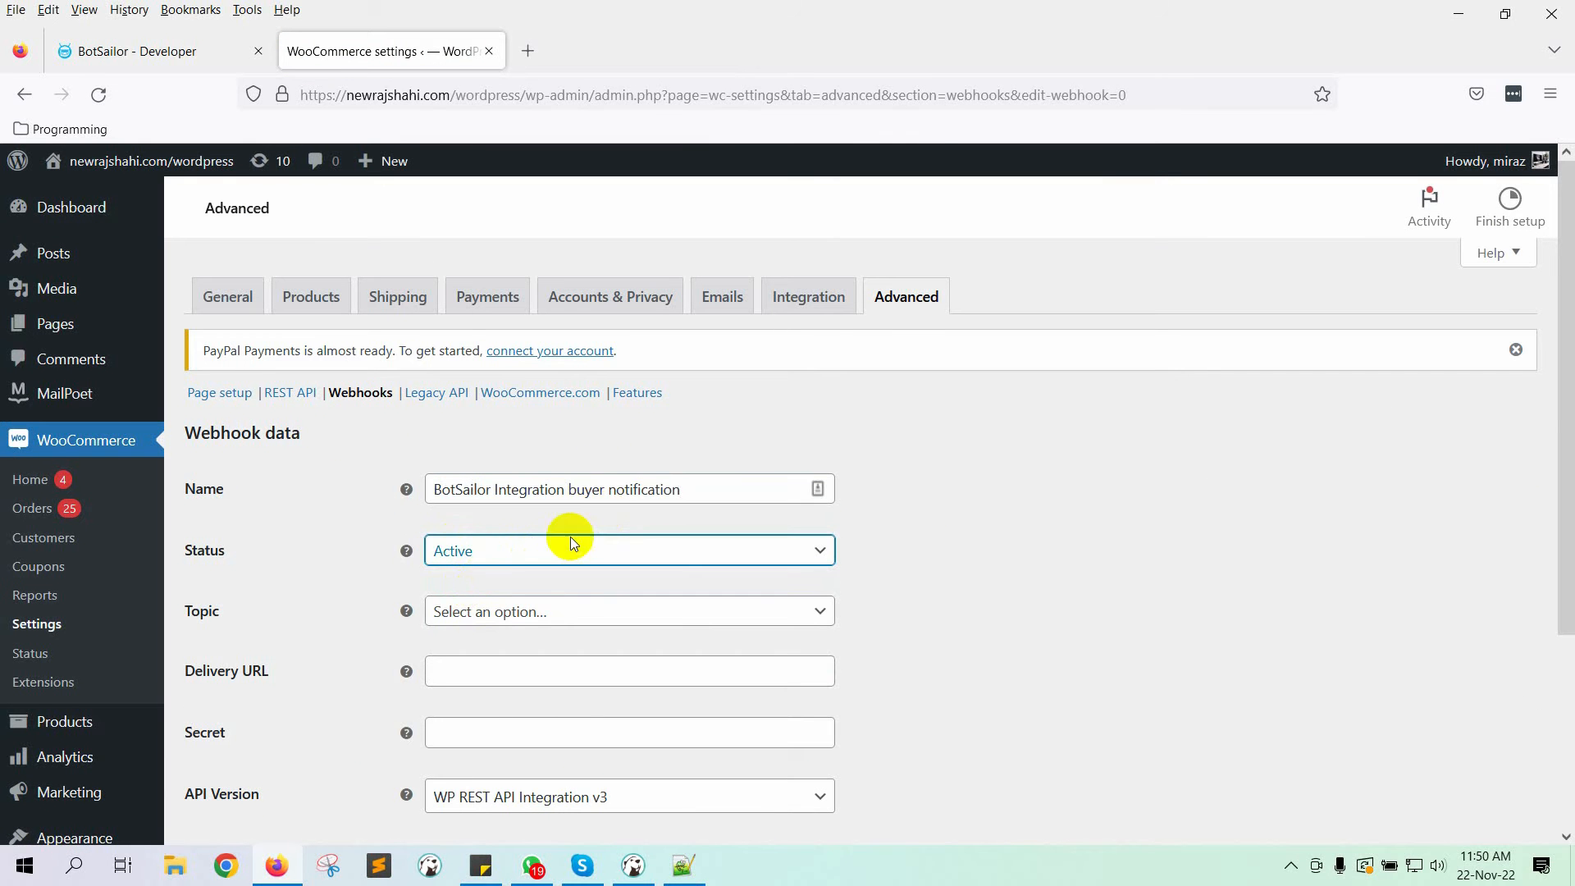
scroll(569, 537, "down", 3)
left_click(598, 398)
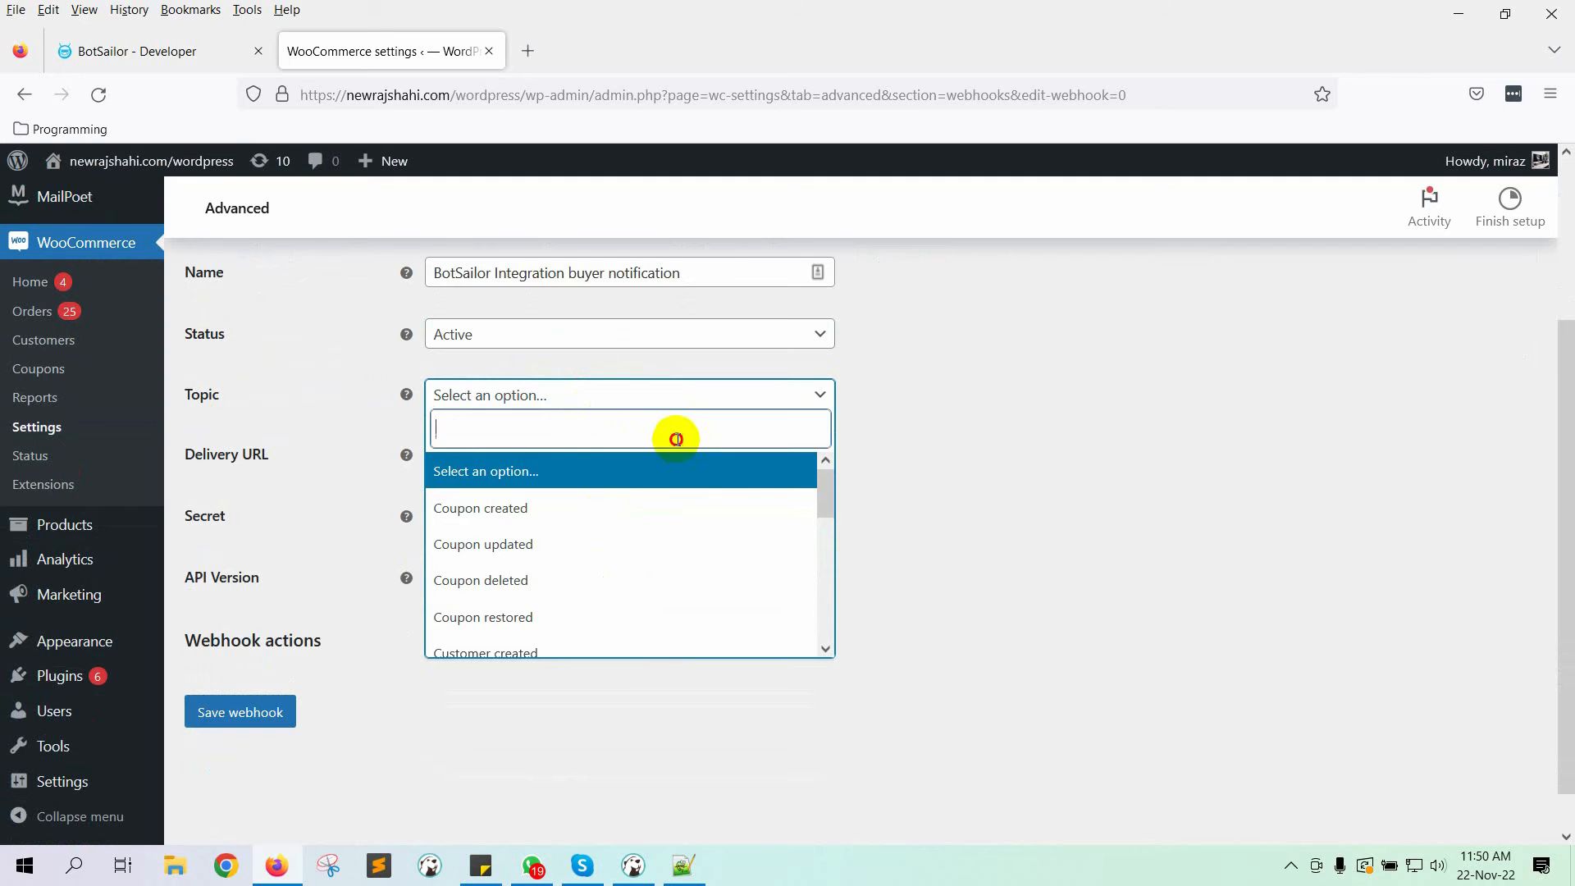
type("ORDER")
left_click(527, 473)
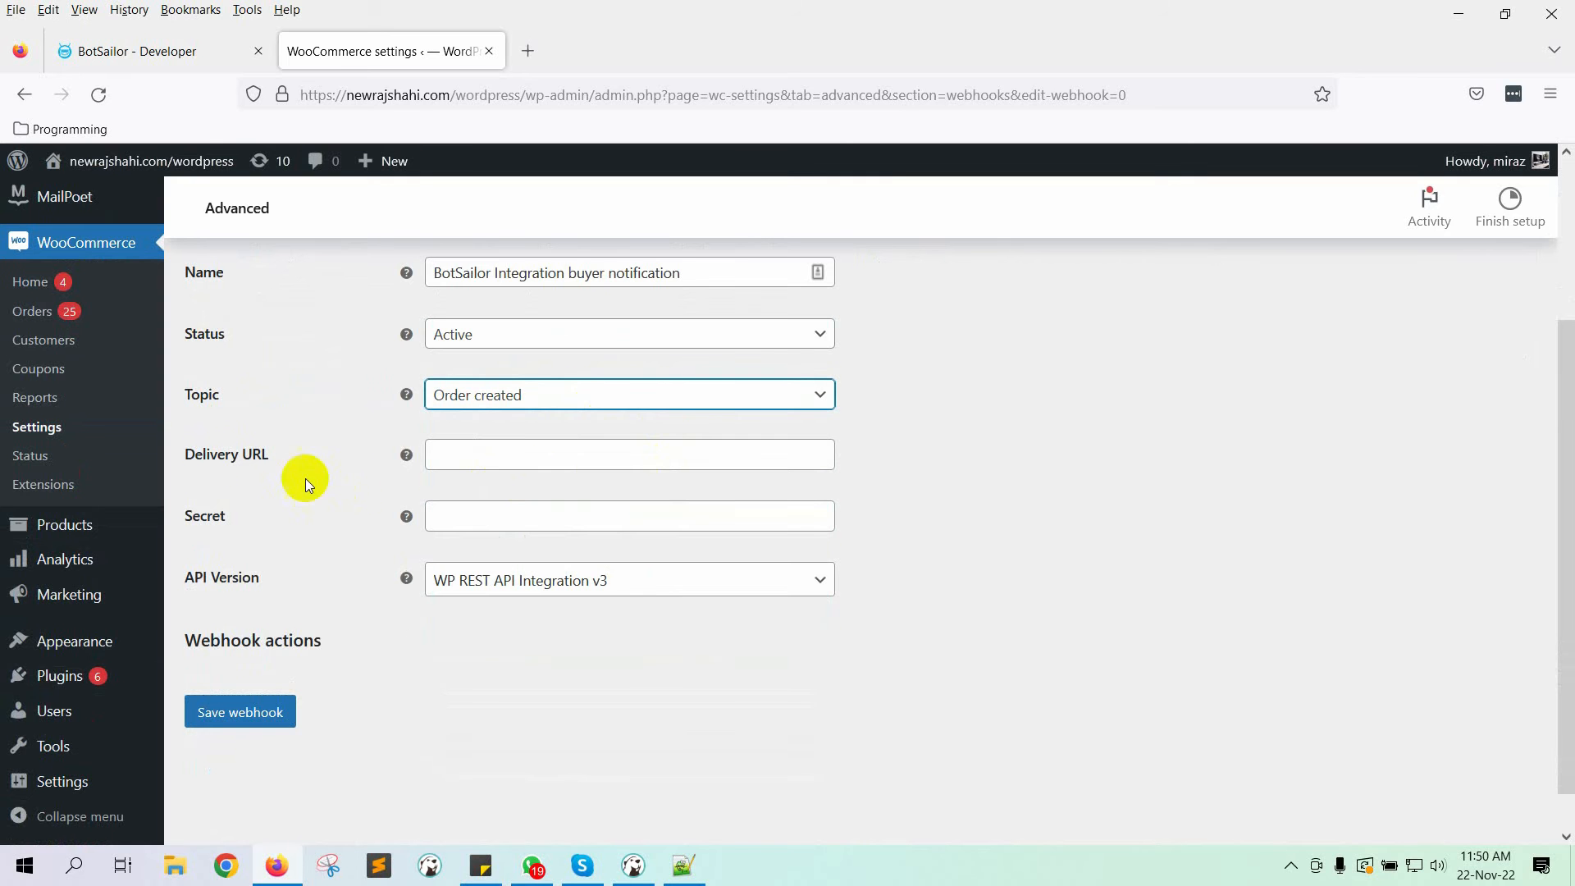
Step: Paste the BotSailor workflow URL as Delivery URL and save the webhook
left_click(538, 452)
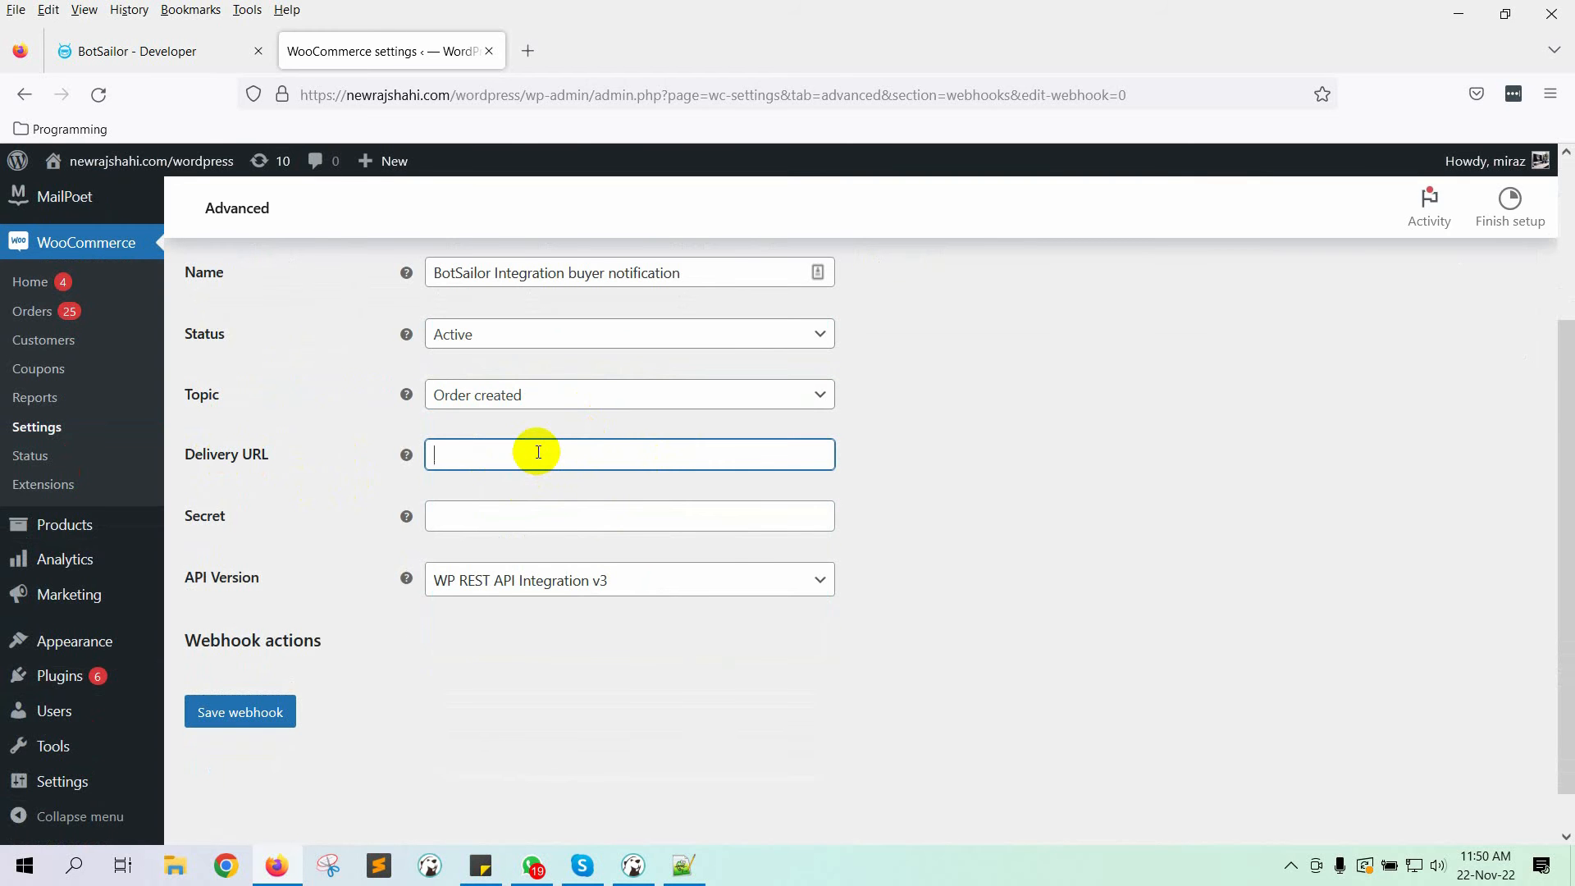
key("ctrl+v")
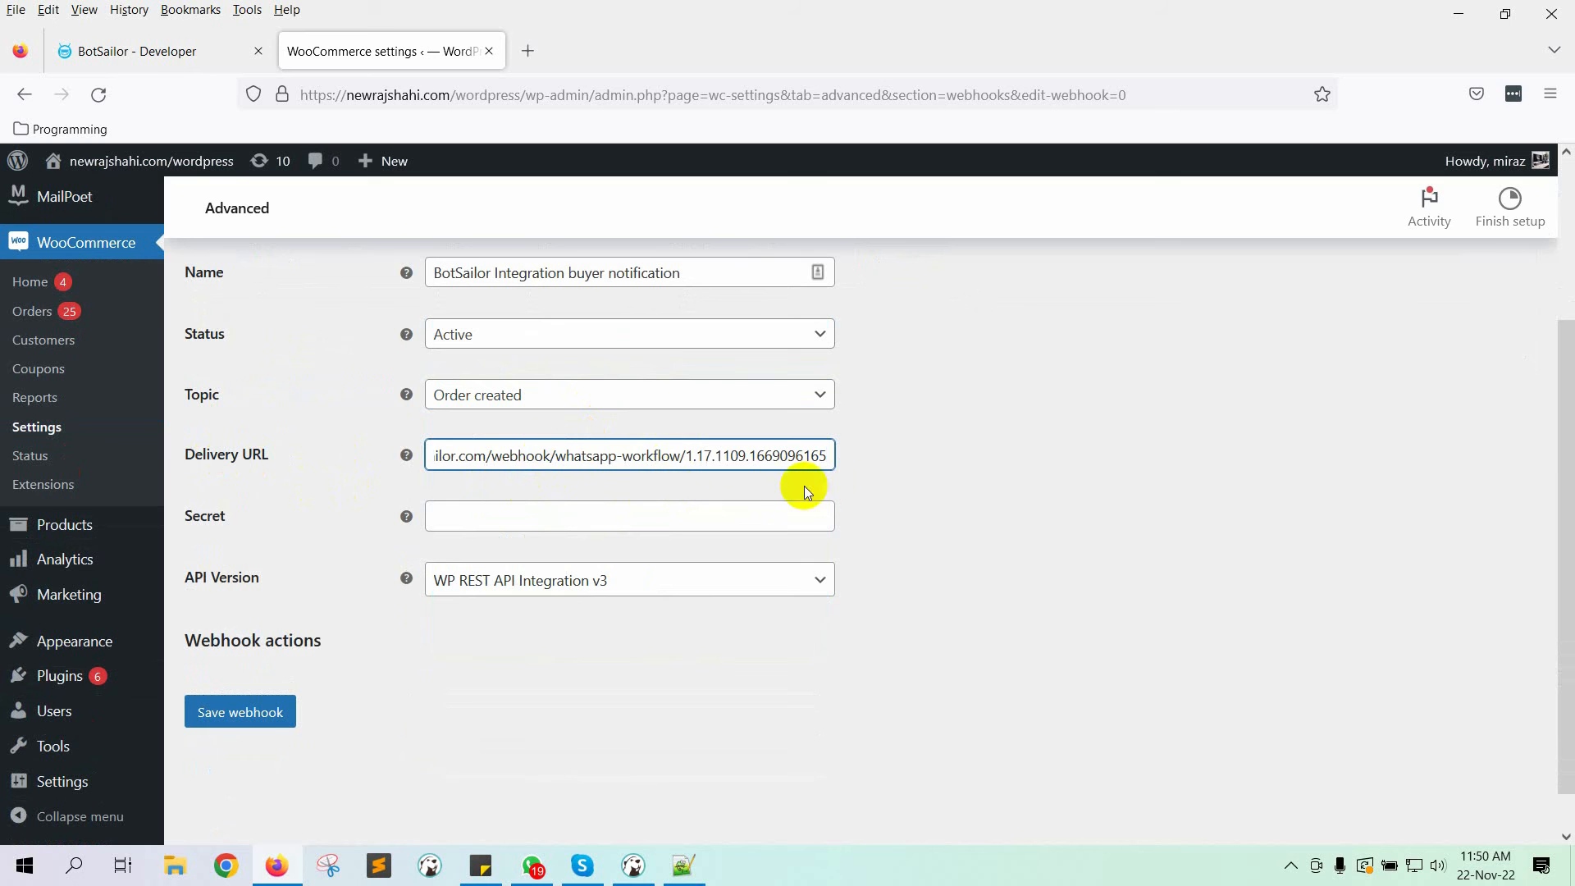
left_click(289, 712)
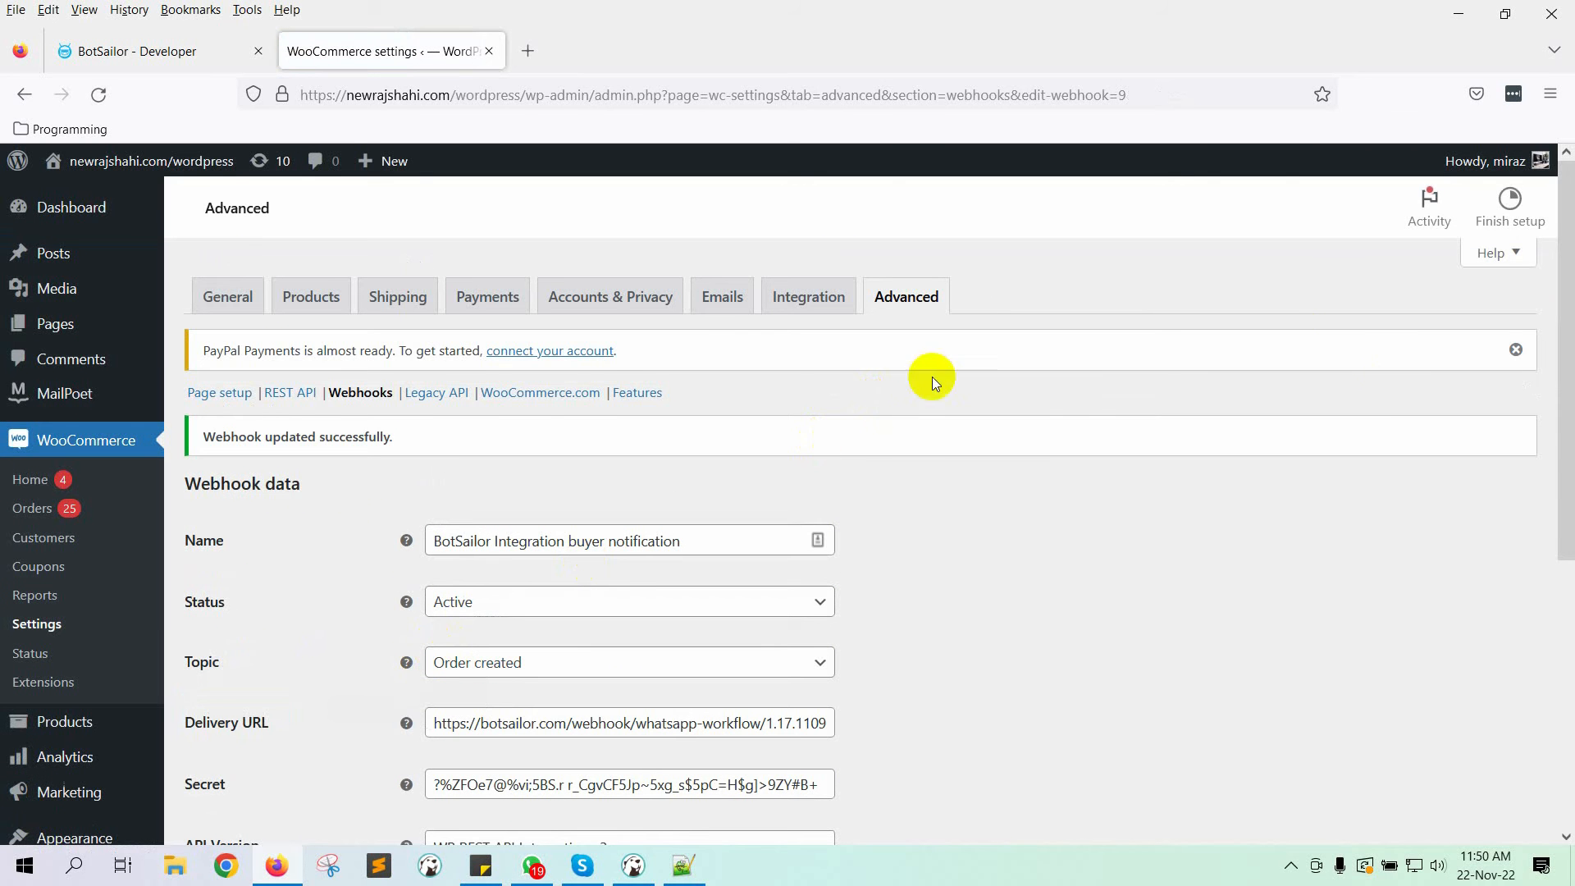
left_click(101, 52)
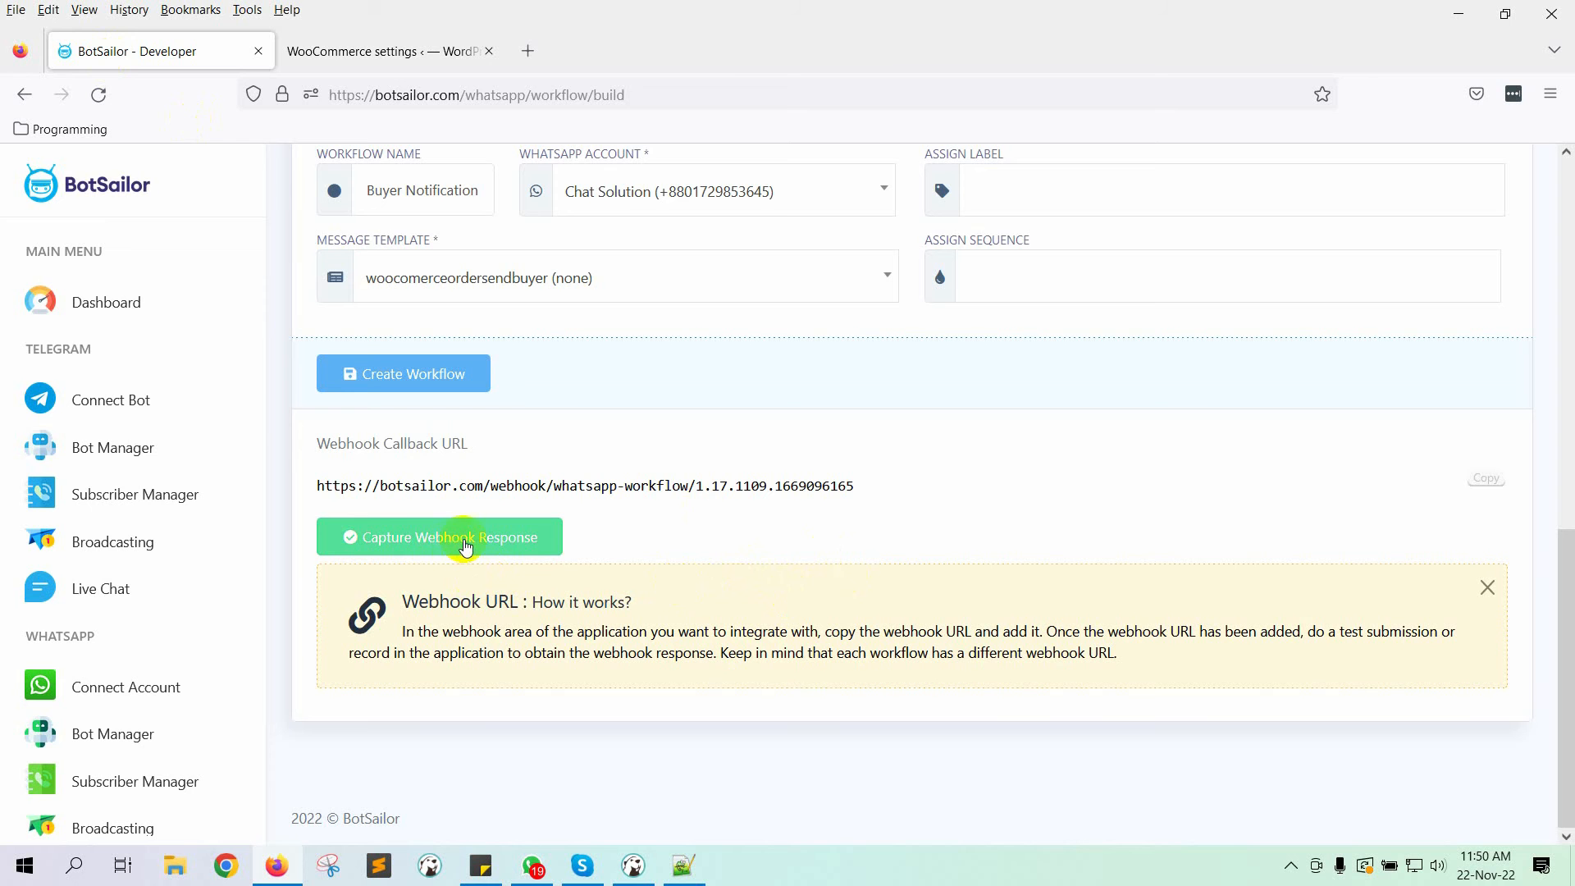
Step: Capture the webhook response, showing raw data with webhook_id 9 and the mapping fields
left_click(466, 545)
scroll(798, 515, "down", 9)
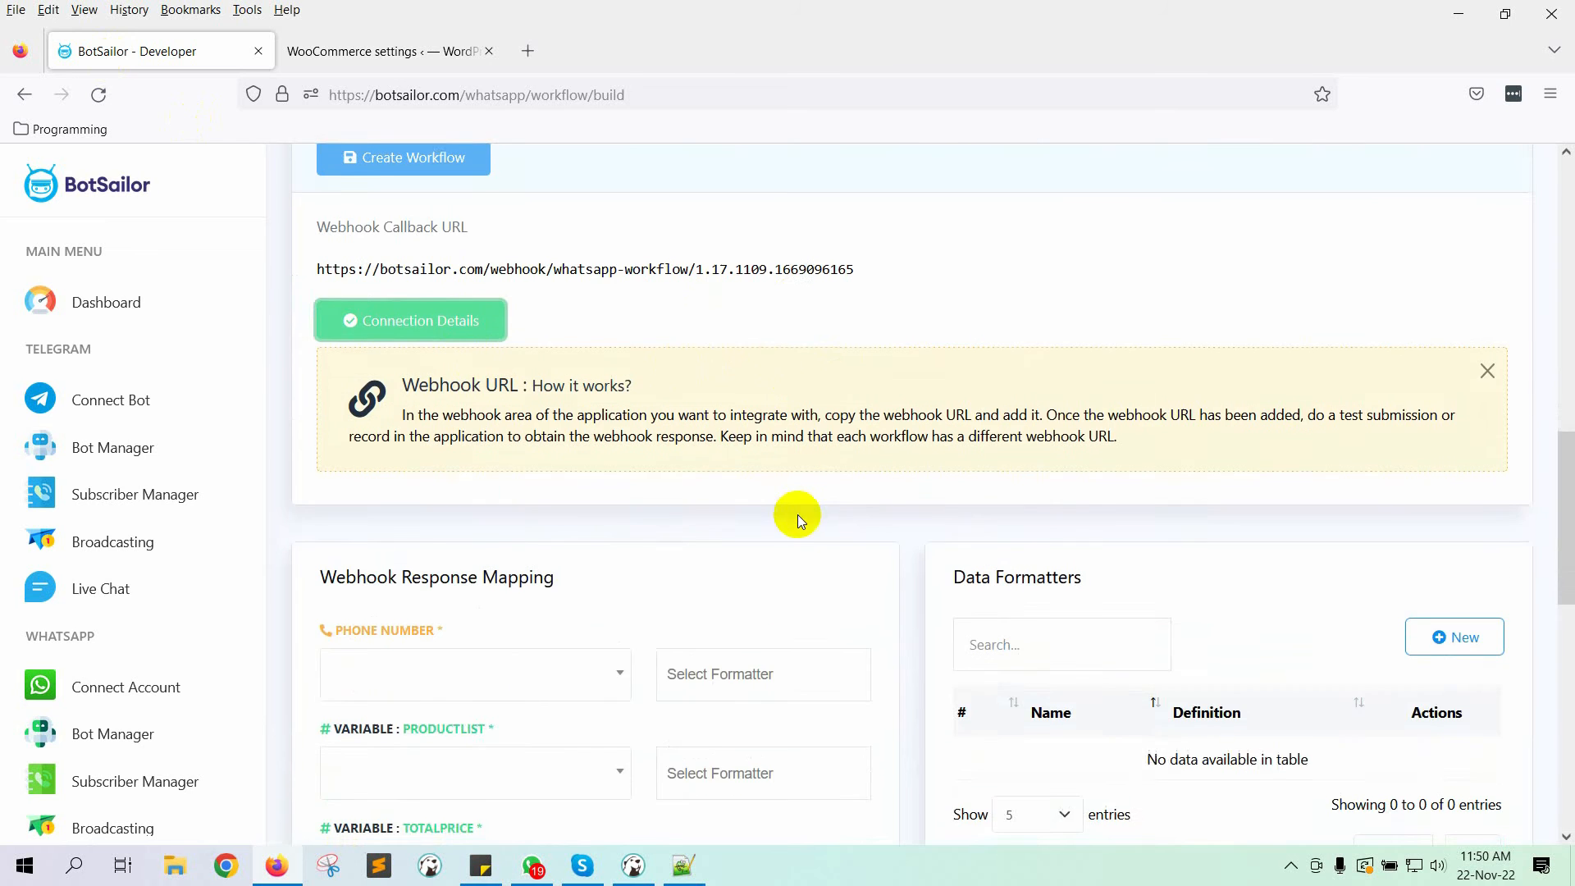
scroll(802, 517, "up", 3)
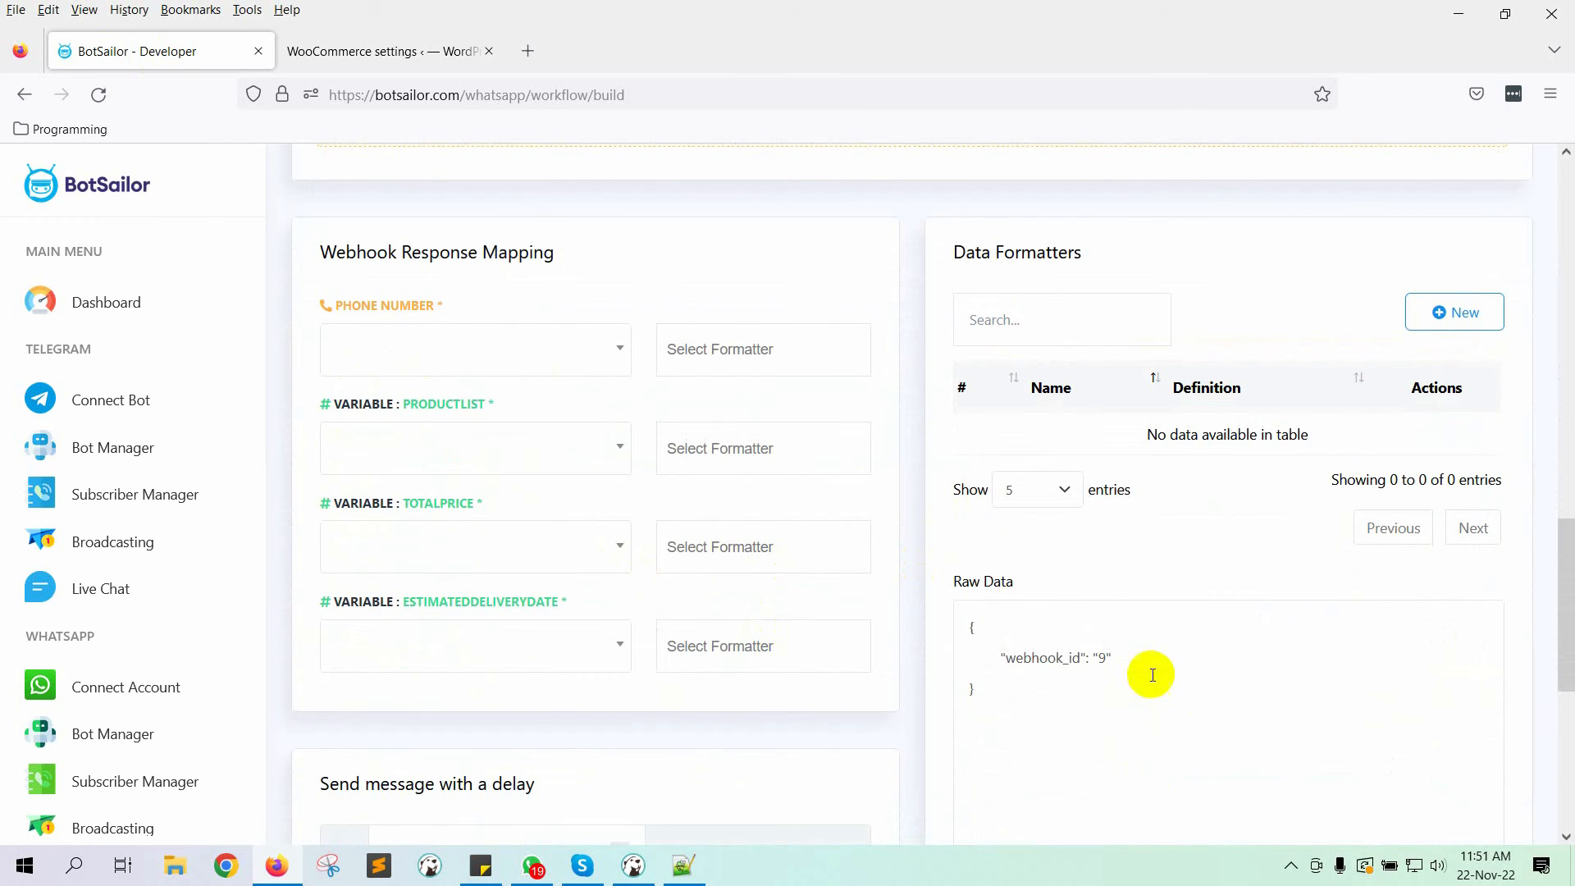
left_click_drag(1098, 714, 1094, 390)
scroll(1093, 390, "up", 6)
left_click(364, 51)
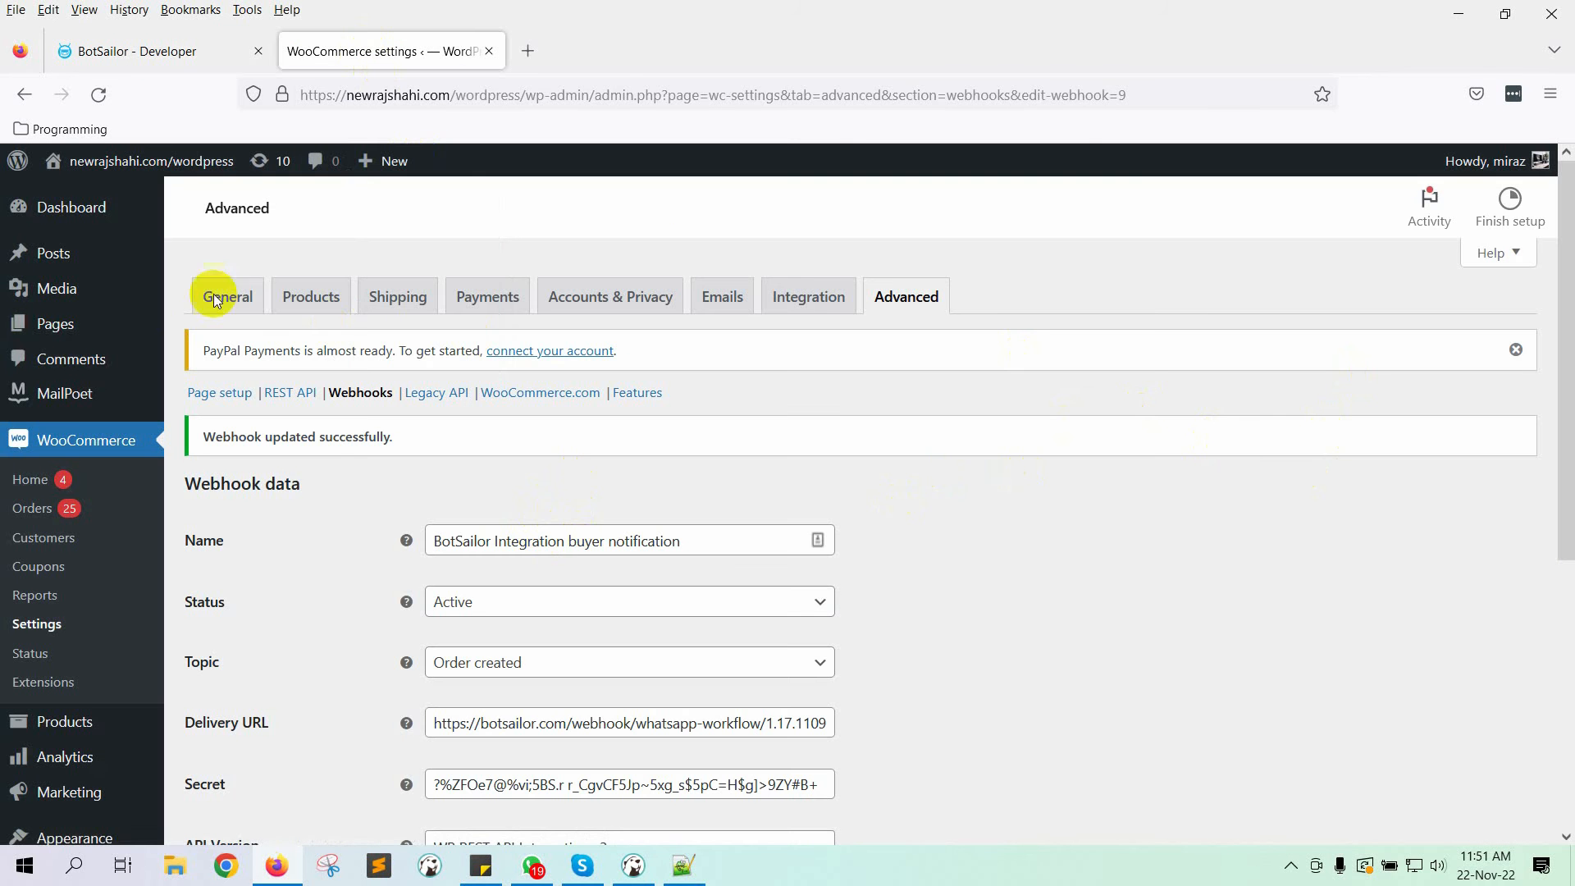
Step: Order Brand Buttons from the previewed storefront through cart and checkout
left_click(65, 443)
left_click(1391, 237)
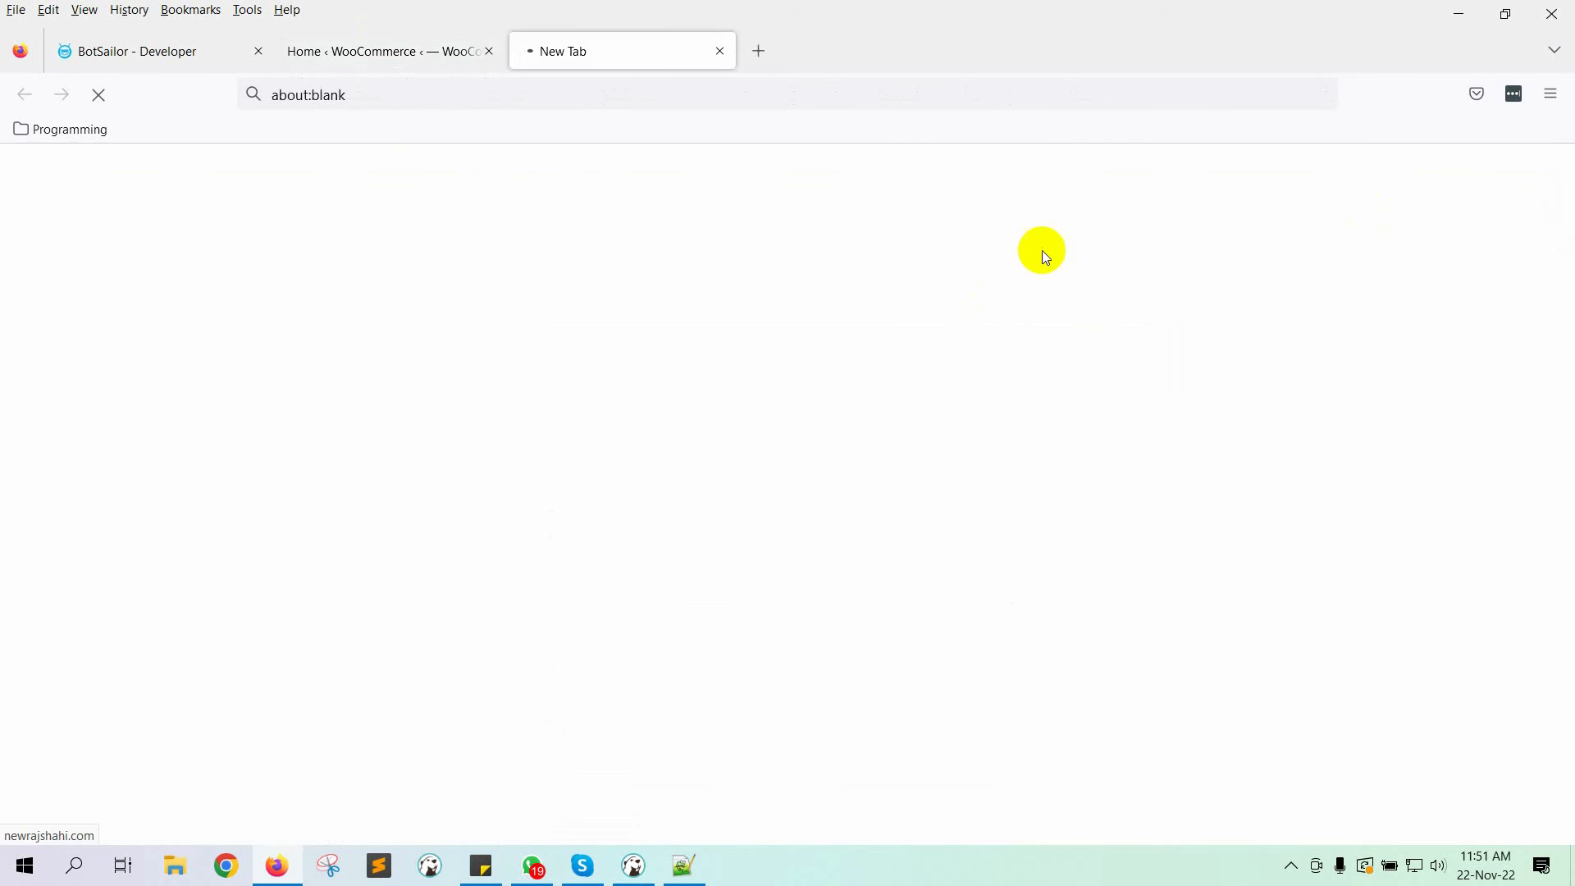
scroll(540, 529, "down", 4)
left_click(364, 675)
scroll(775, 594, "down", 5)
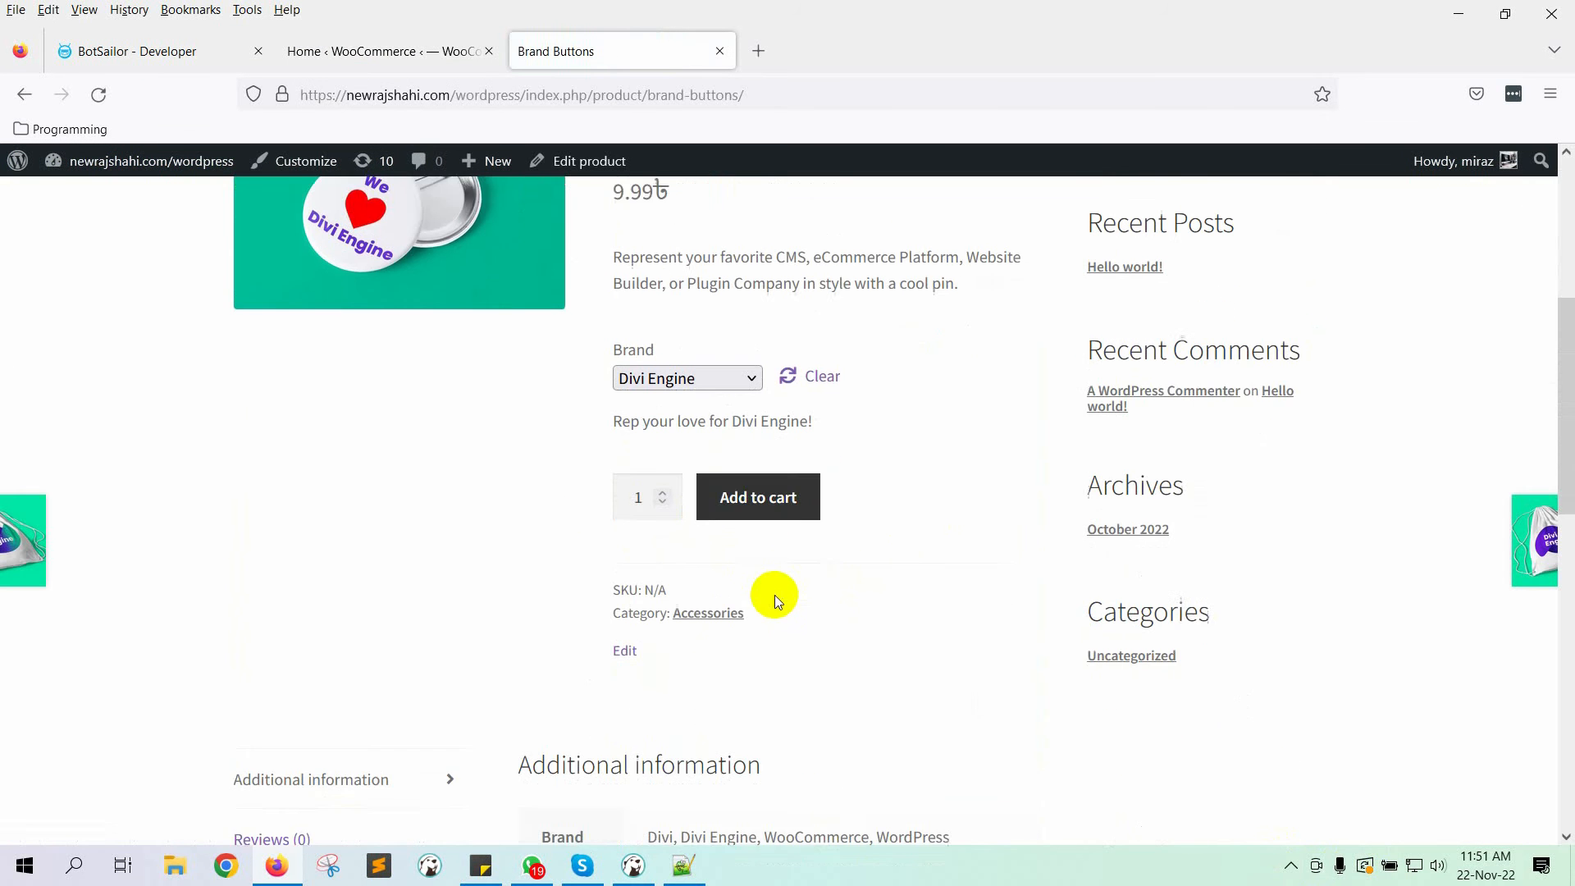
left_click(762, 476)
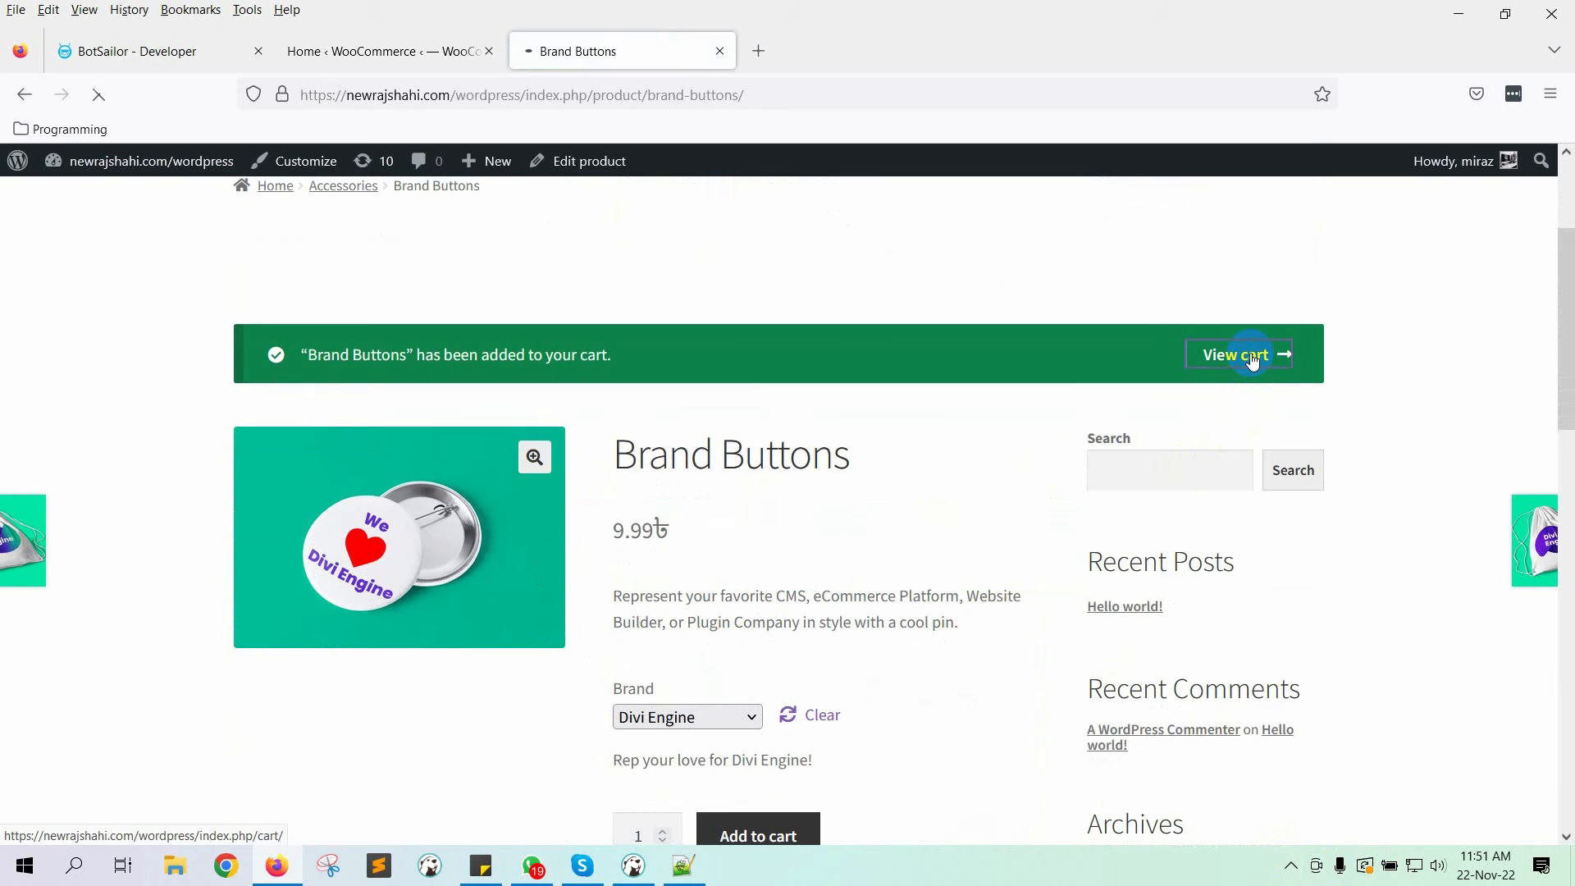
left_click(1252, 357)
scroll(943, 556, "down", 5)
left_click(943, 525)
scroll(816, 545, "down", 10)
left_click(787, 443)
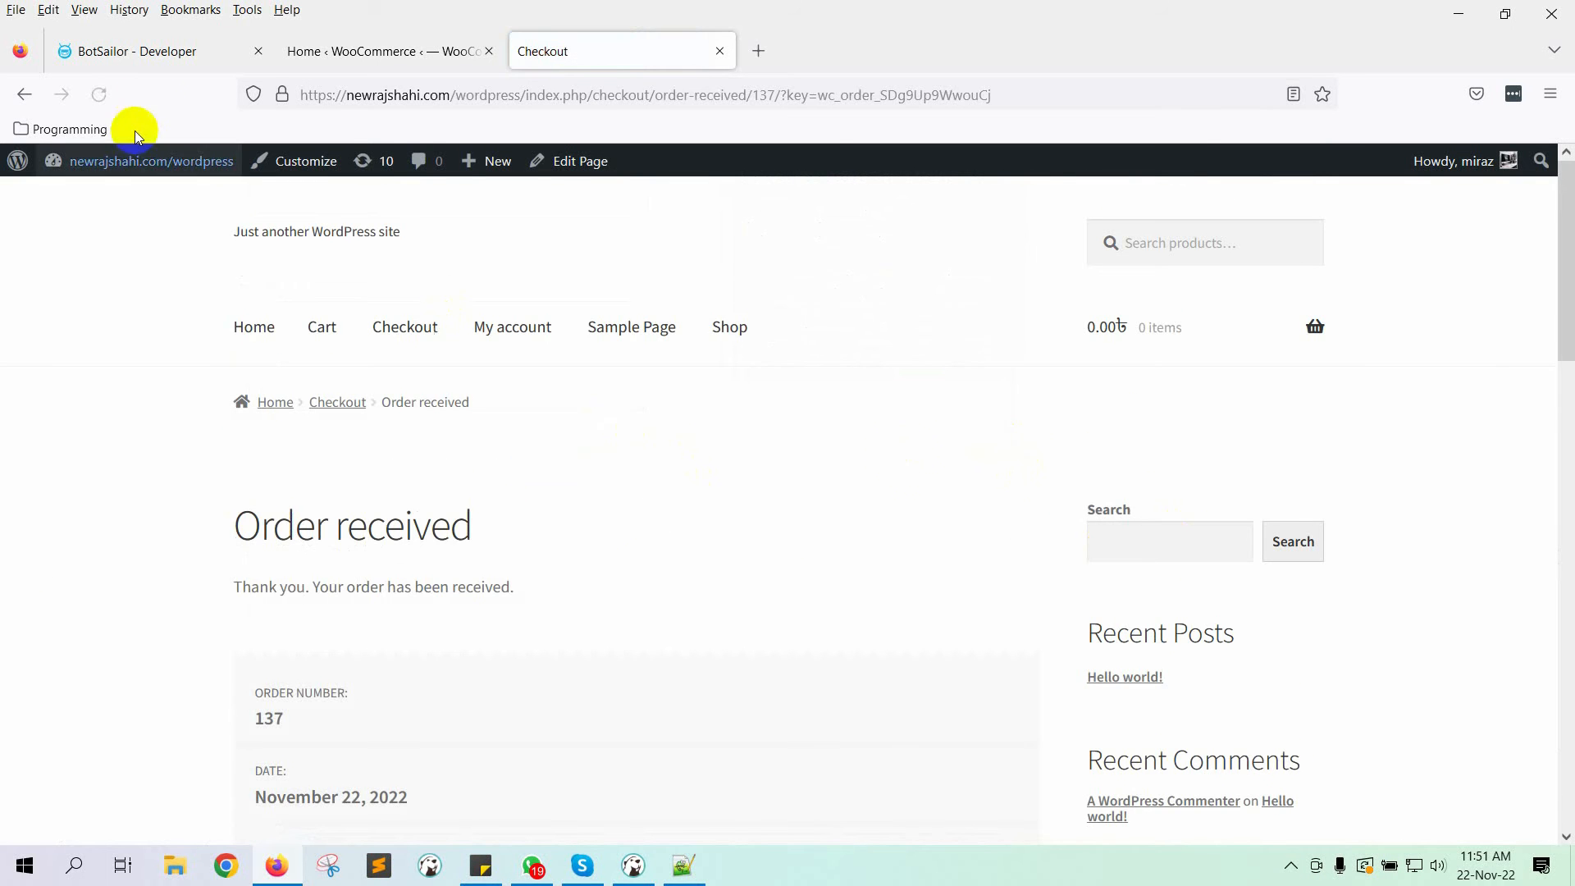
left_click(132, 51)
Step: Capture the test order's webhook response and scroll through the raw order JSON
left_click(404, 642)
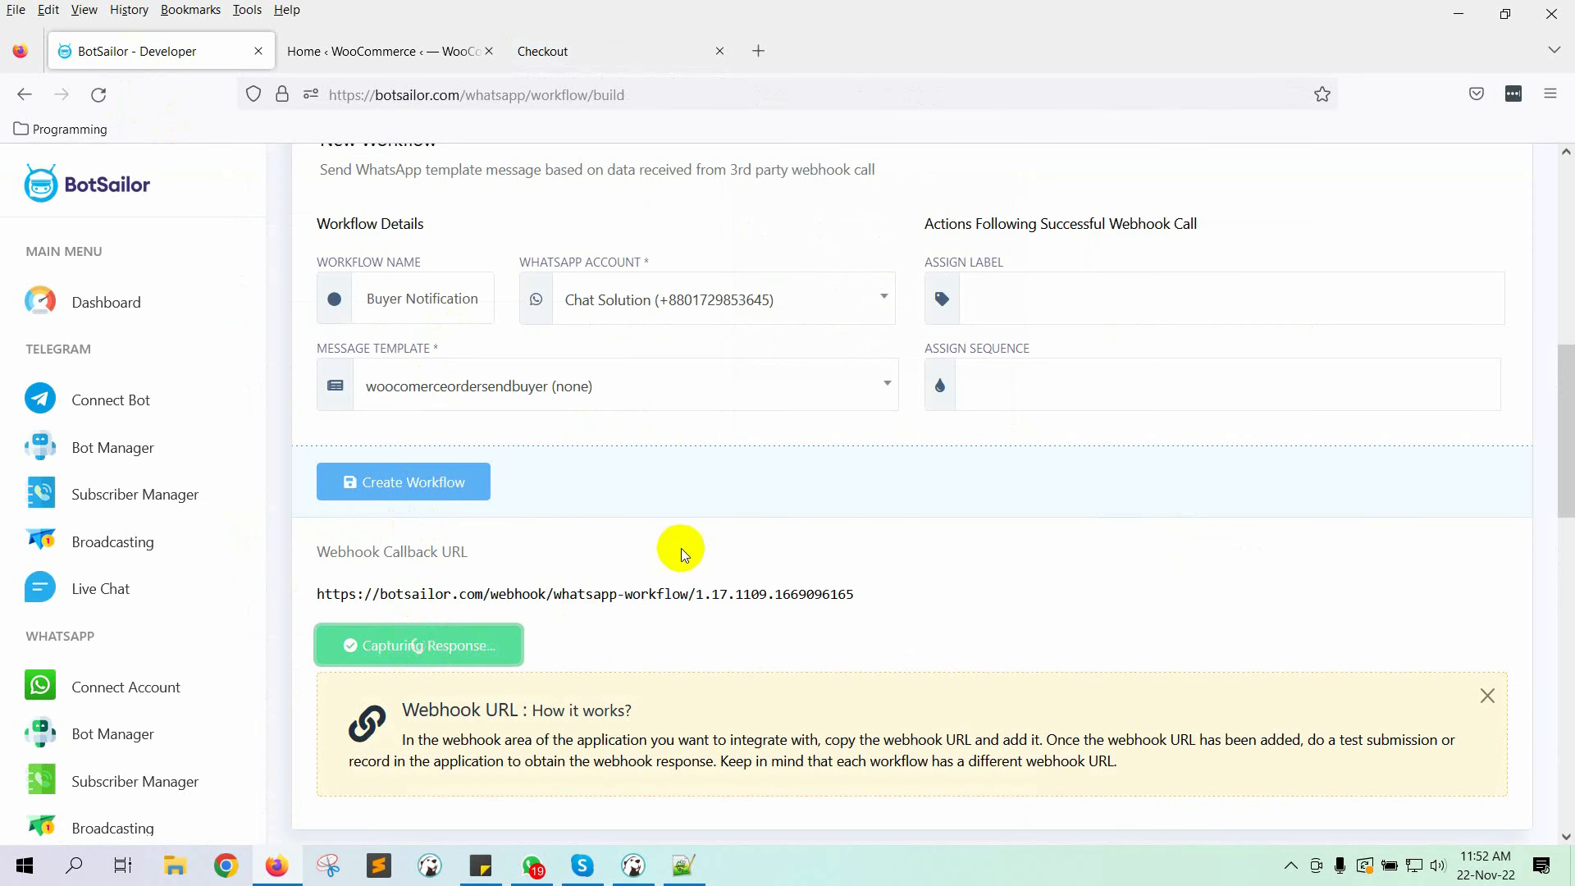
scroll(694, 539, "down", 5)
scroll(1041, 523, "down", 5)
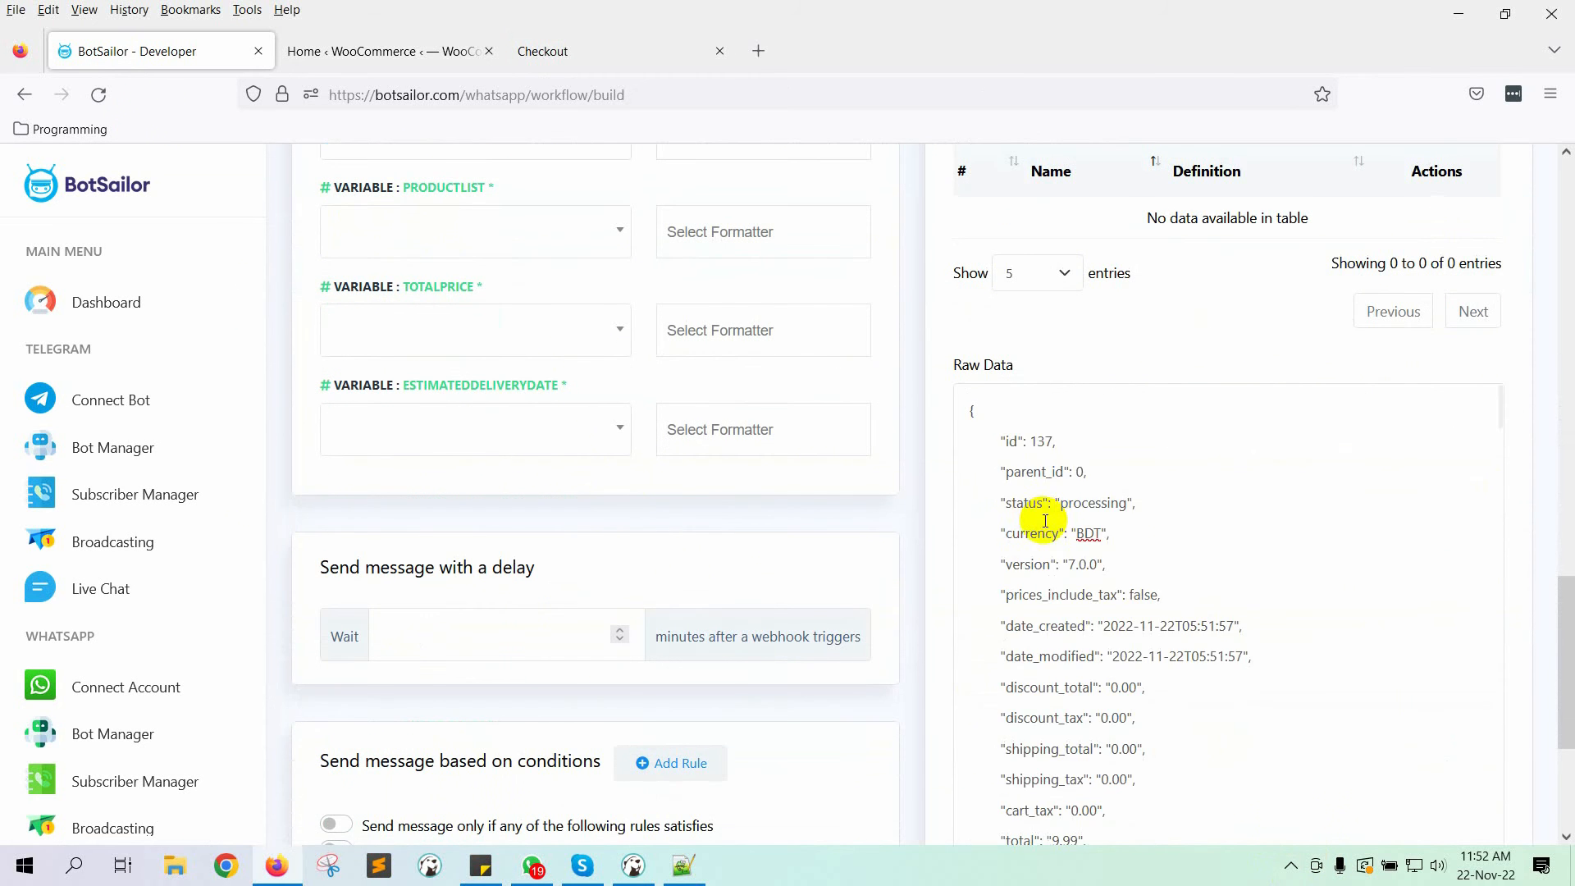
scroll(1223, 503, "down", 8)
scroll(1152, 540, "up", 10)
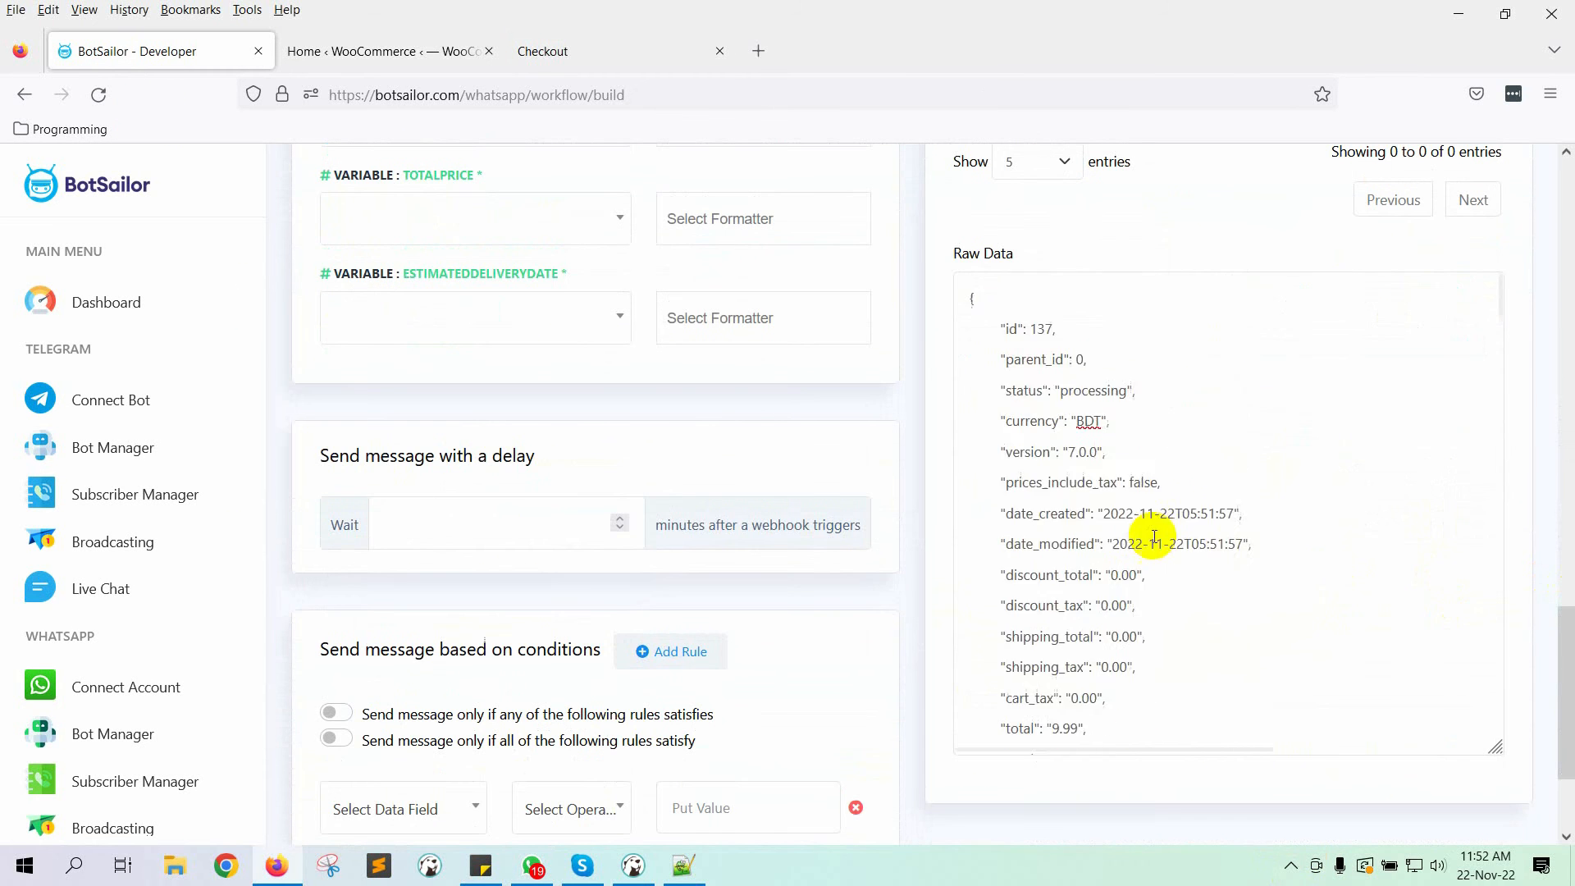
scroll(1255, 526, "down", 5)
left_click(1045, 515)
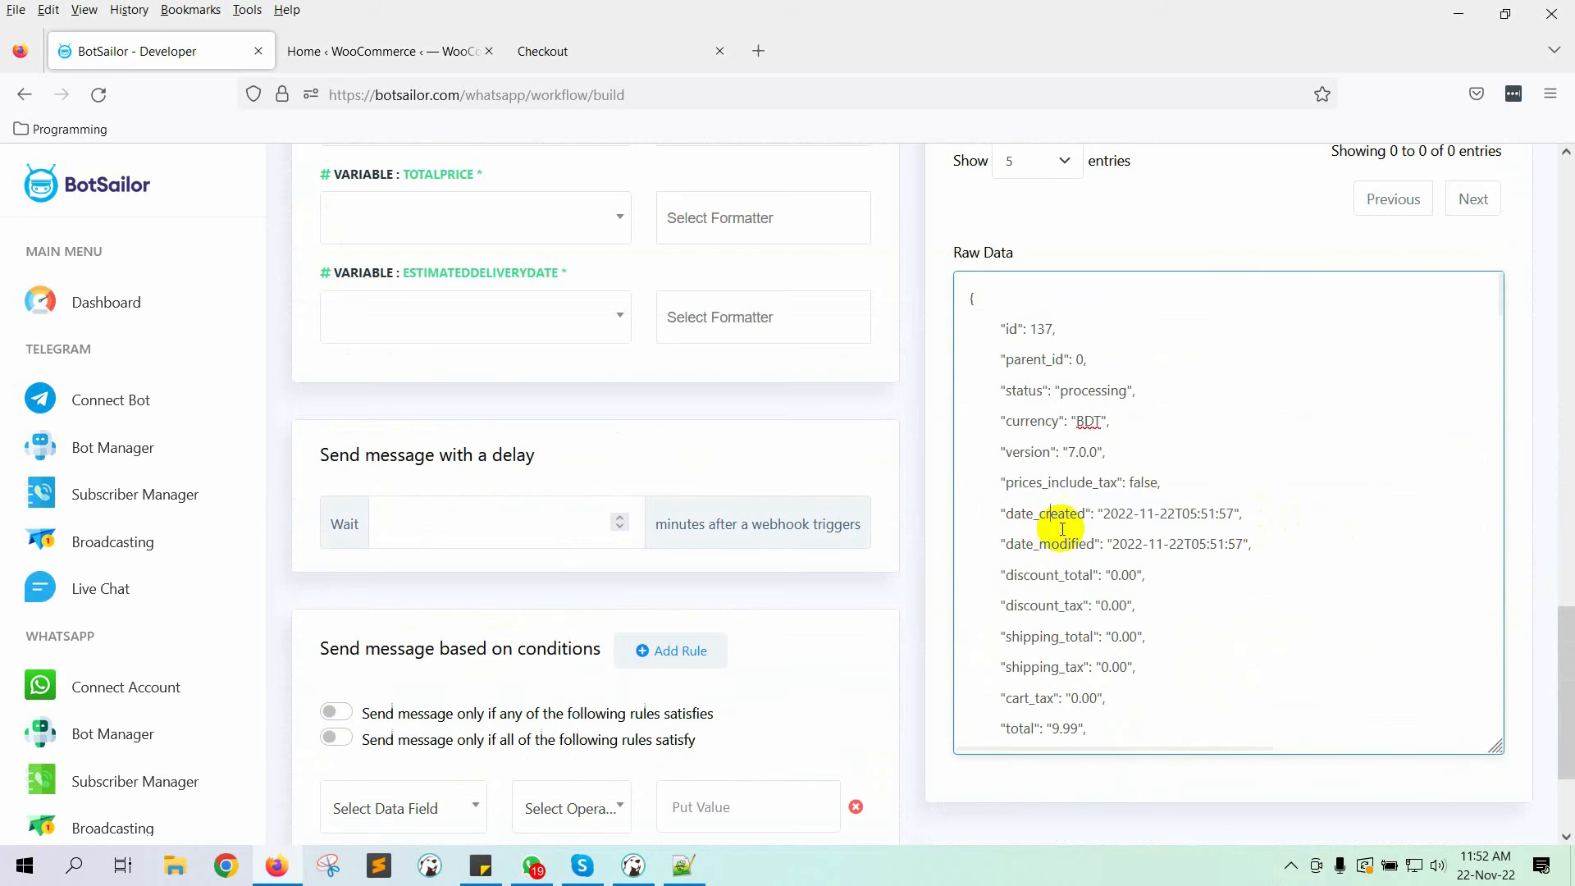
scroll(1428, 548, "up", 4)
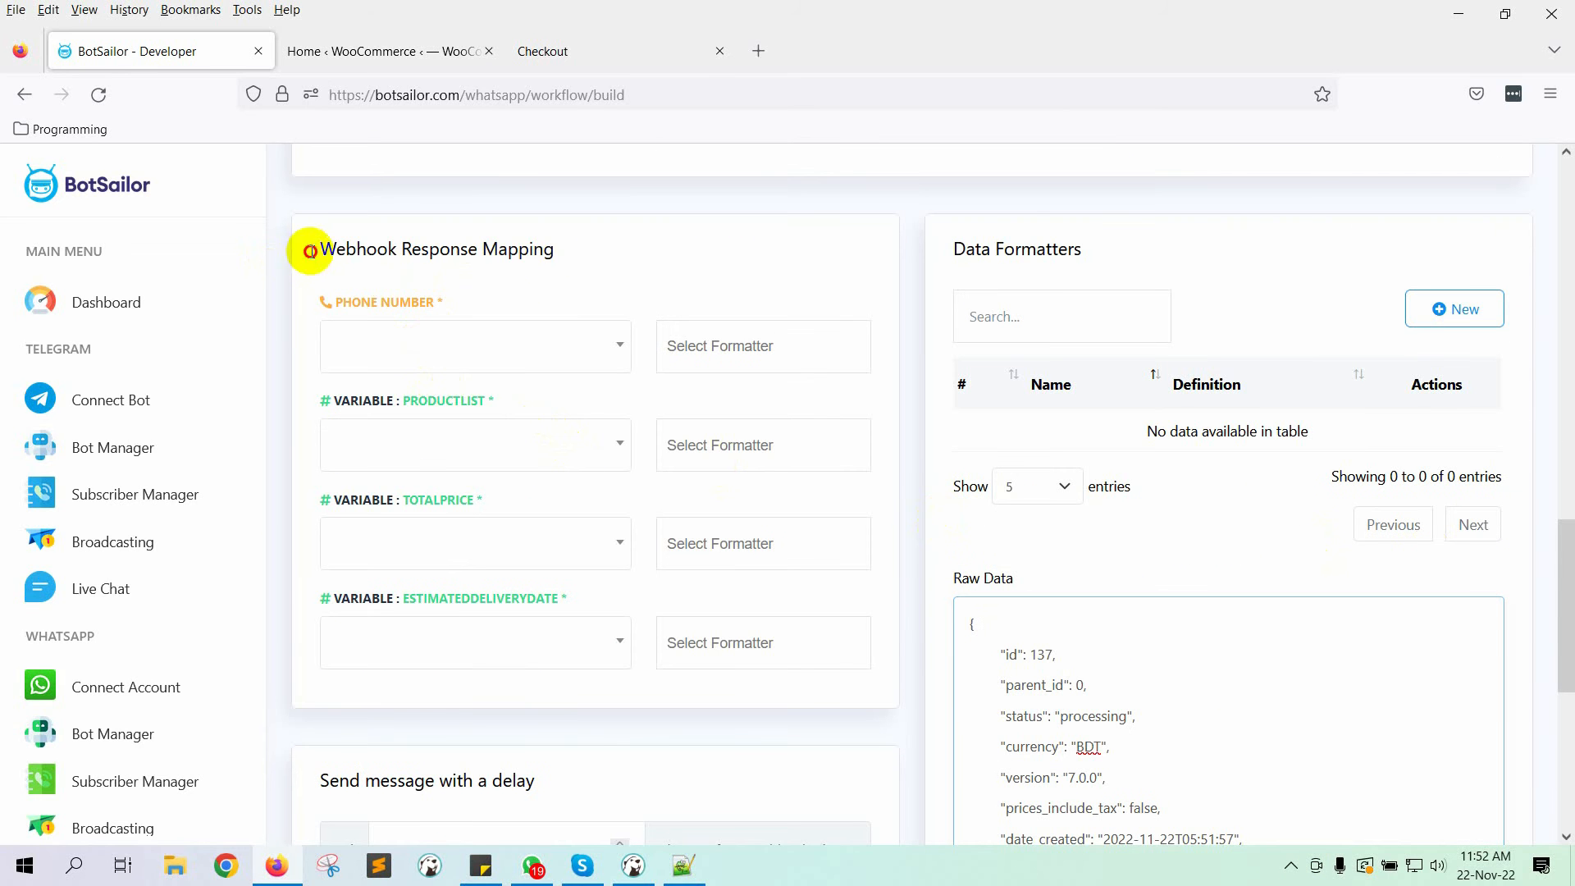
Step: Locate the billing > phone key in the captured raw data
left_click_drag(309, 246, 696, 257)
left_click(415, 317)
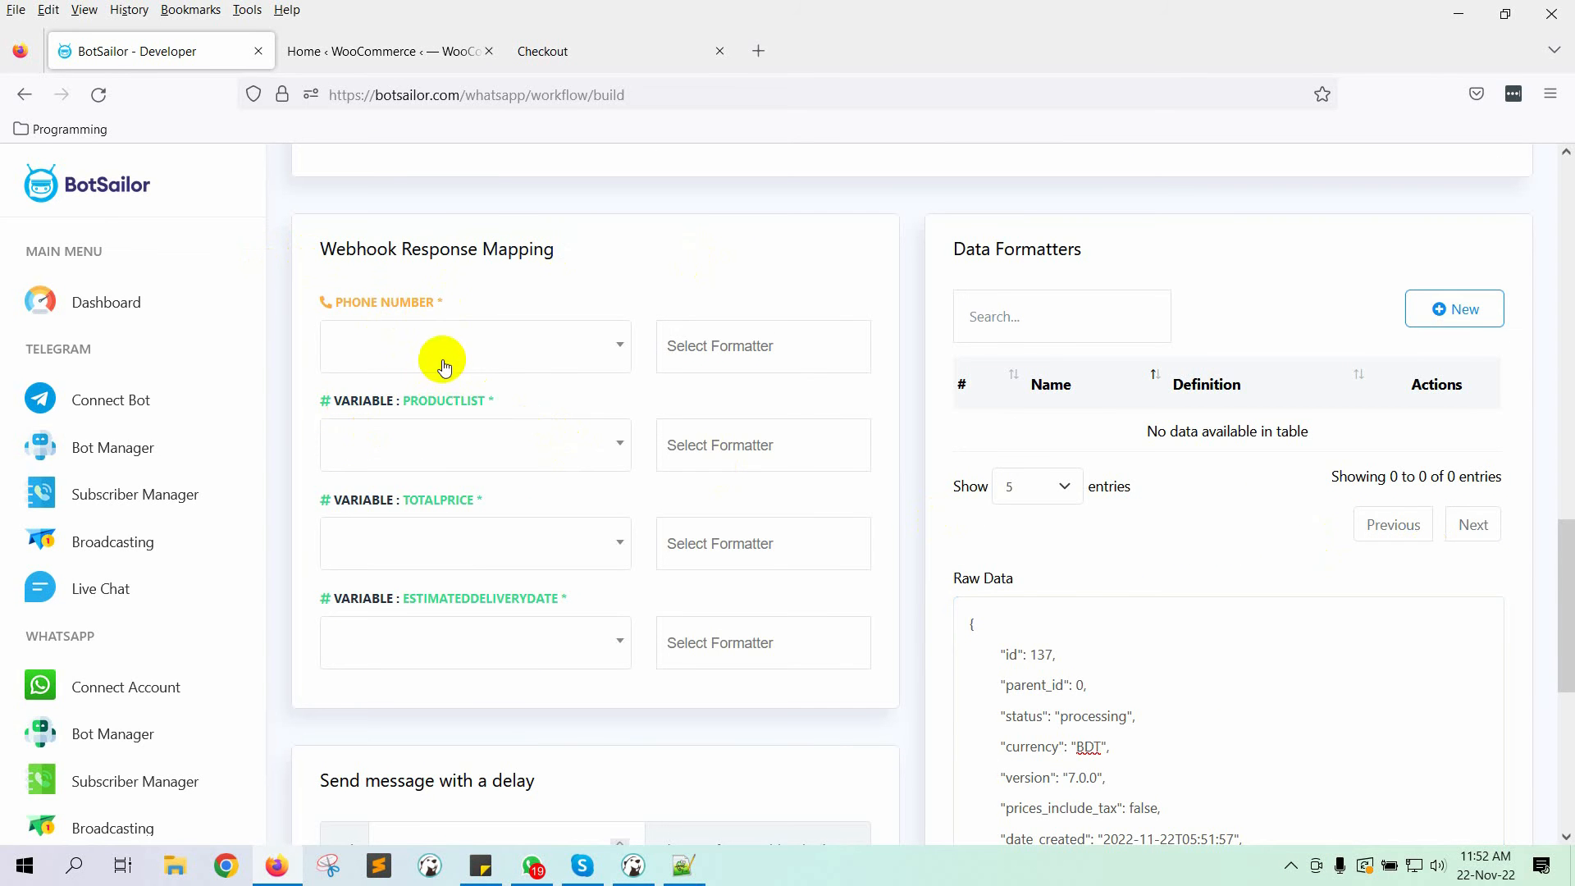
scroll(1335, 652, "down", 10)
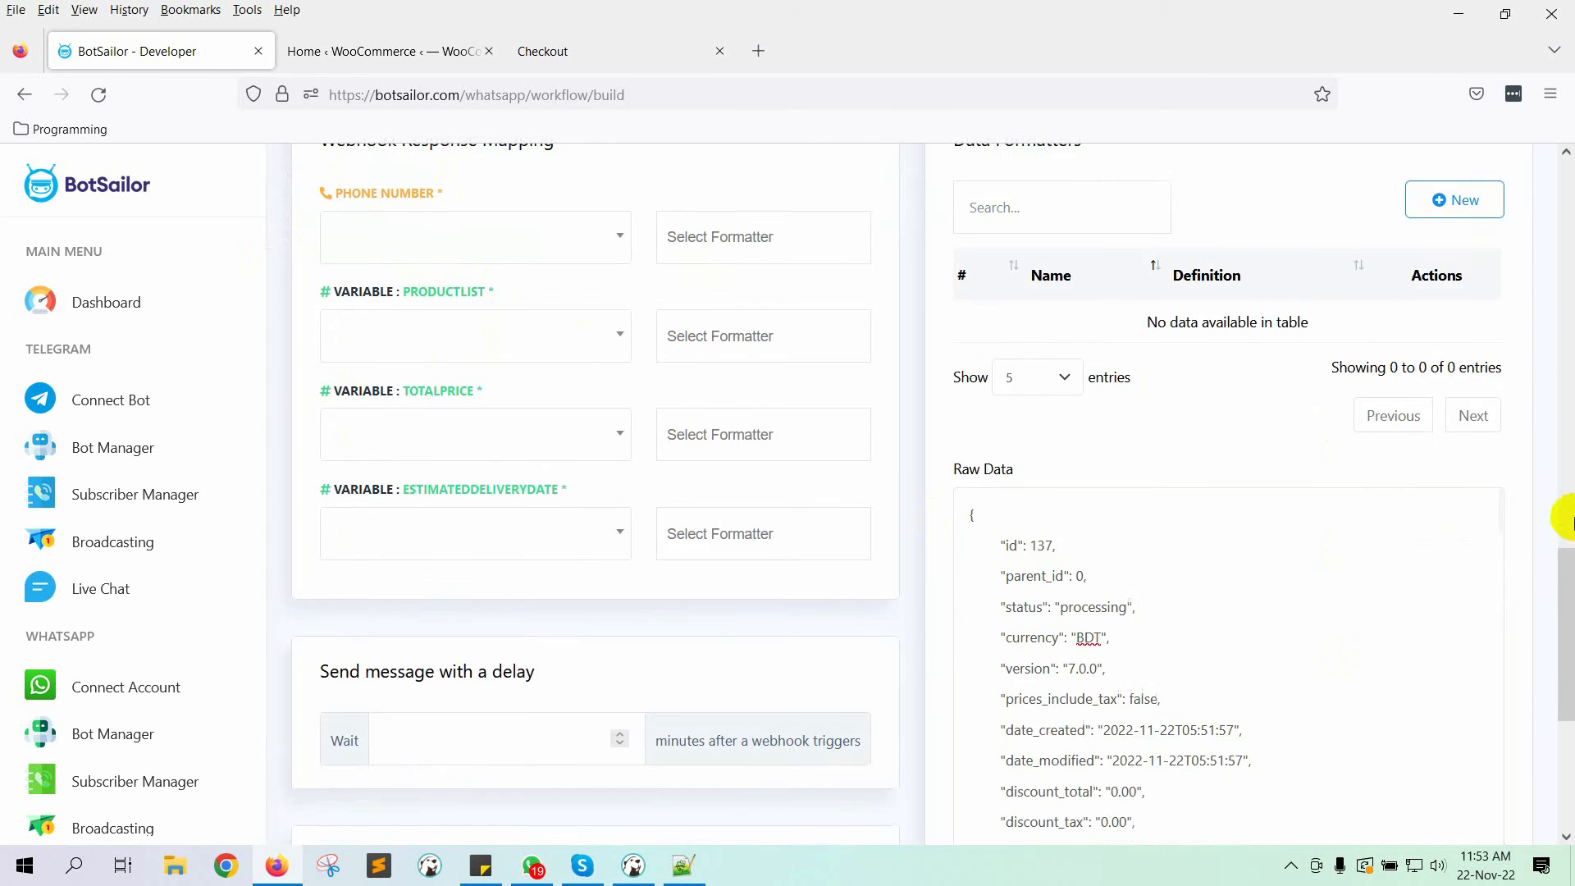
scroll(1335, 600, "down", 10)
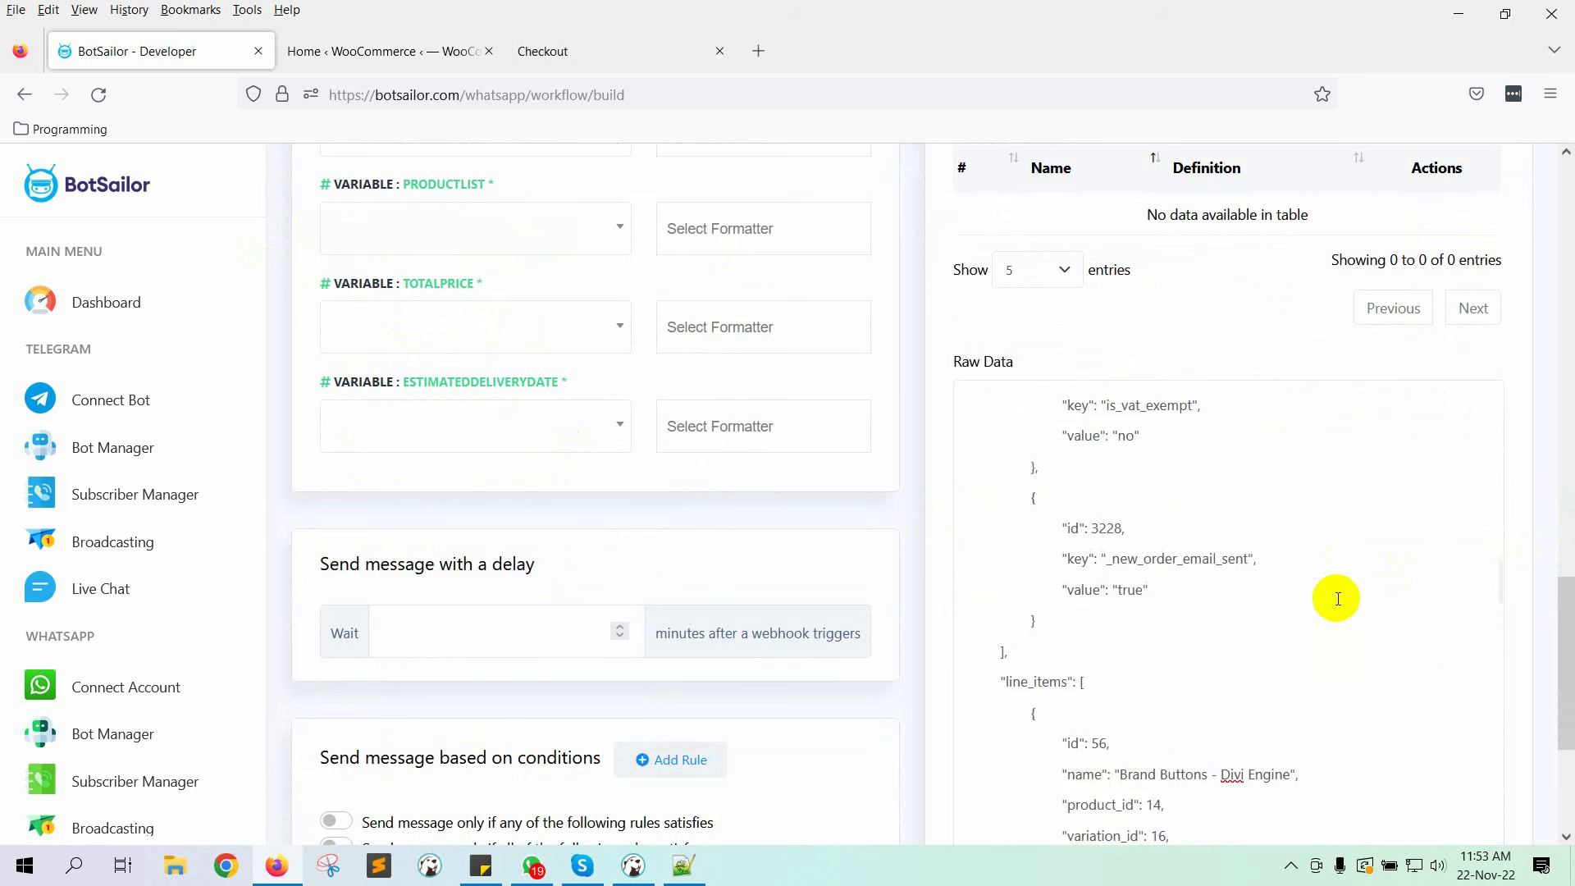
scroll(1309, 562, "up", 1)
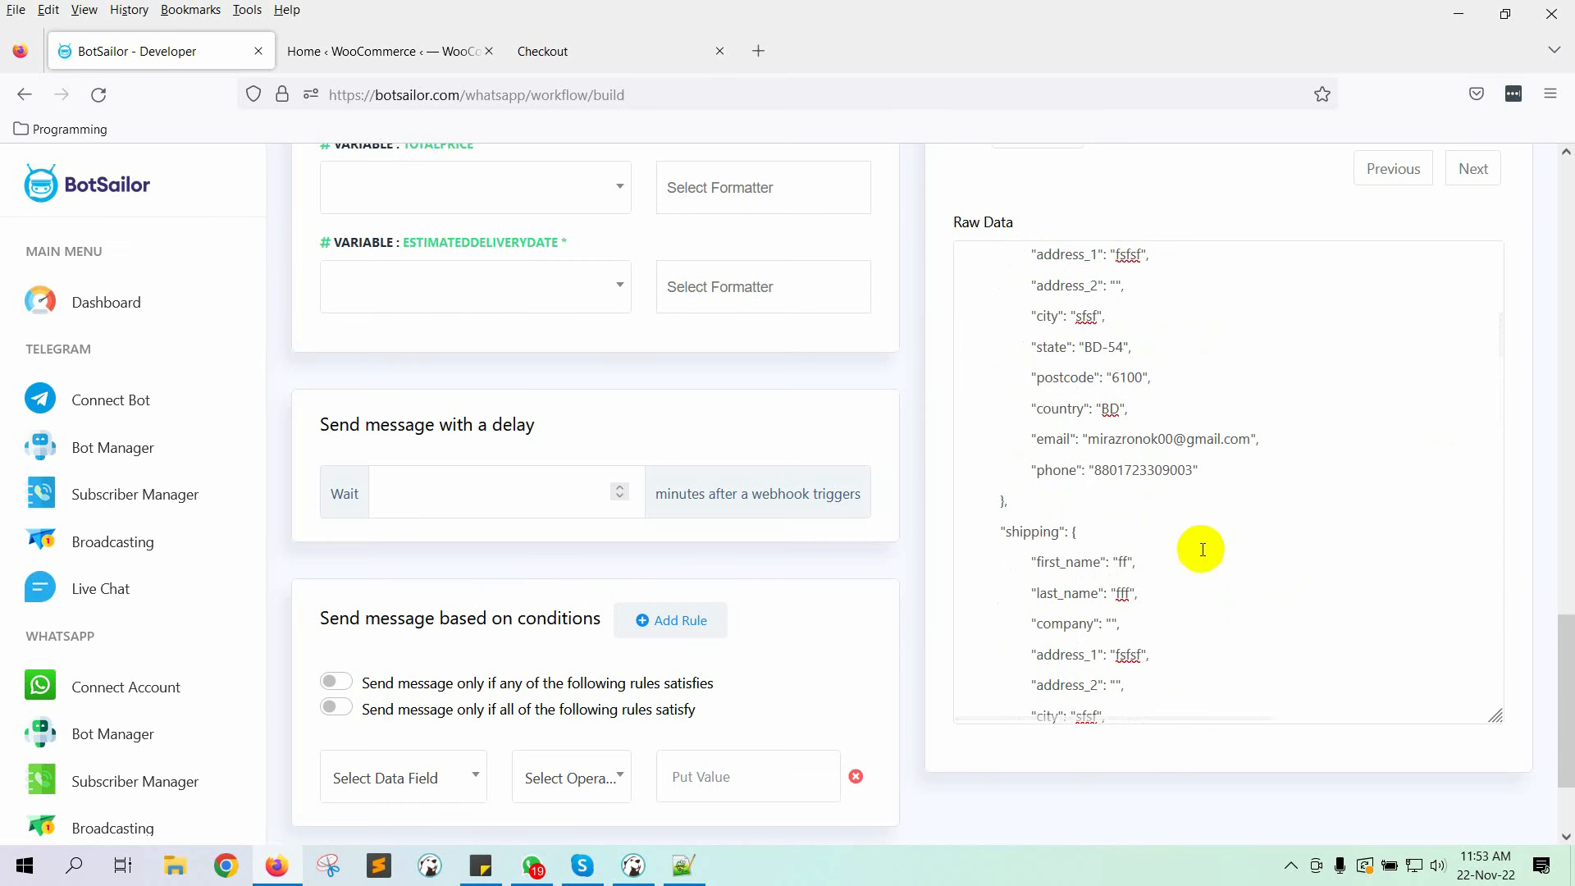
double_click(1056, 468)
scroll(1153, 520, "up", 3)
double_click(1026, 348)
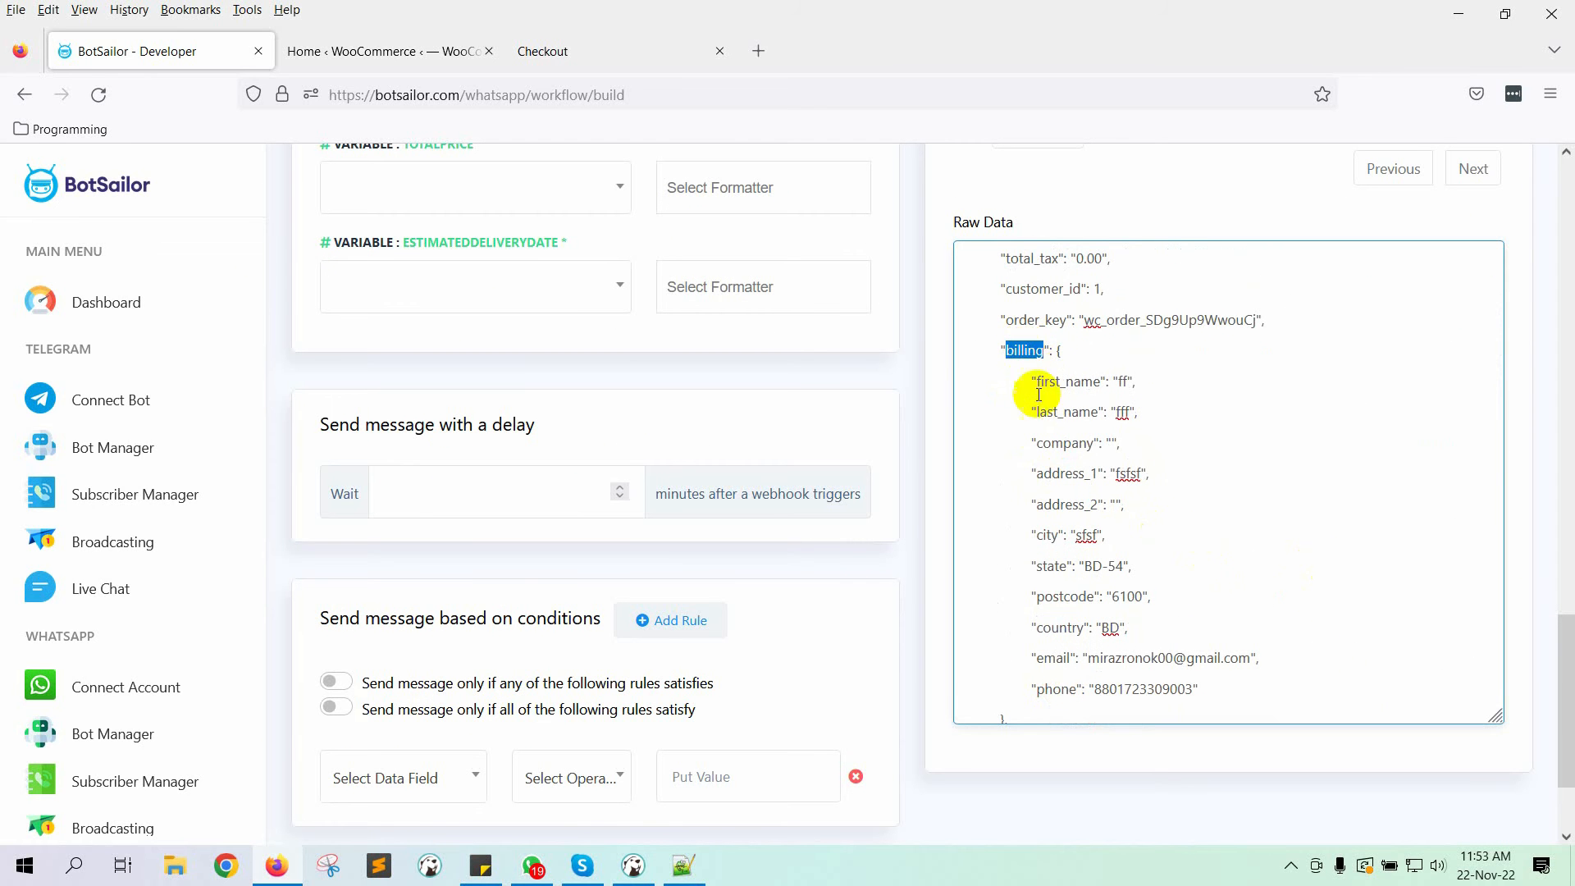
double_click(1055, 689)
Step: Set the Phone Number data field to billing>phone from the captured order
scroll(455, 364, "up", 3)
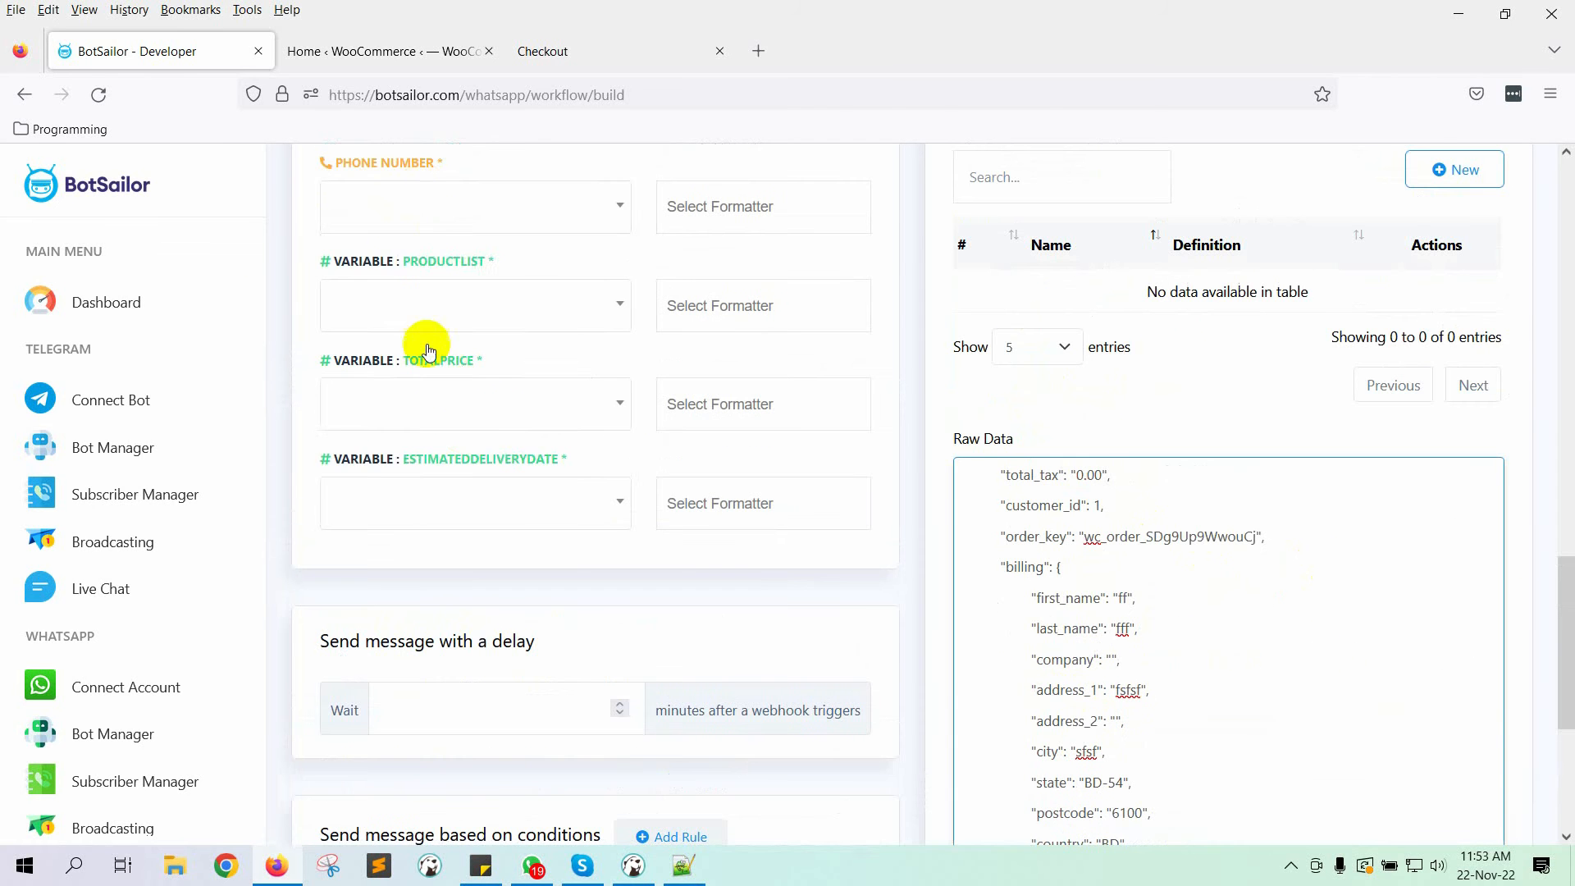
left_click(422, 197)
type("PH")
key("Return")
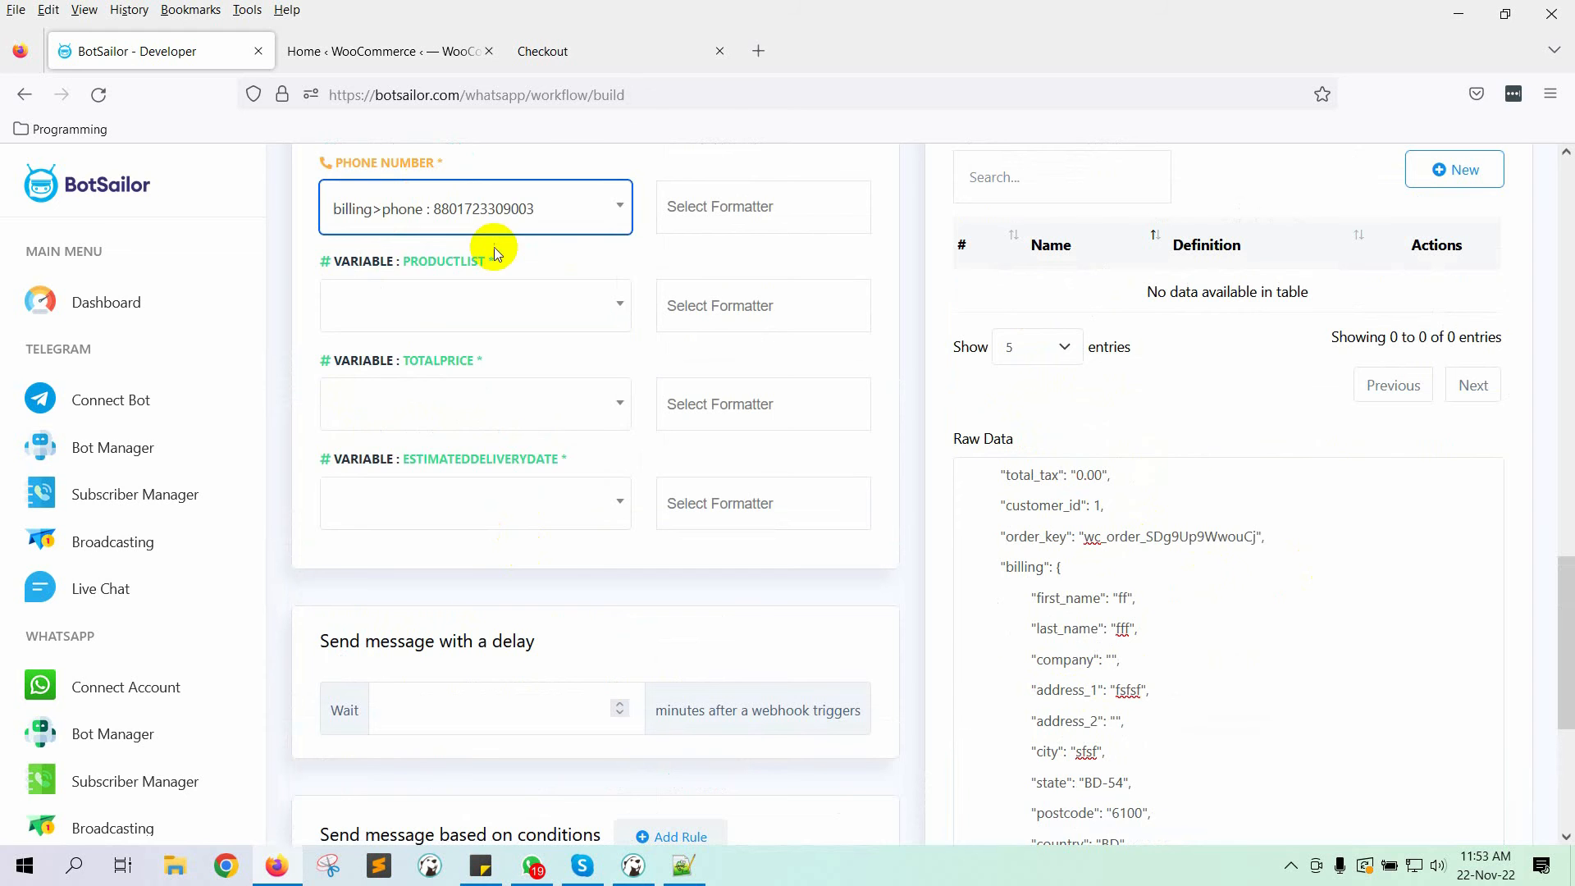
left_click(535, 211)
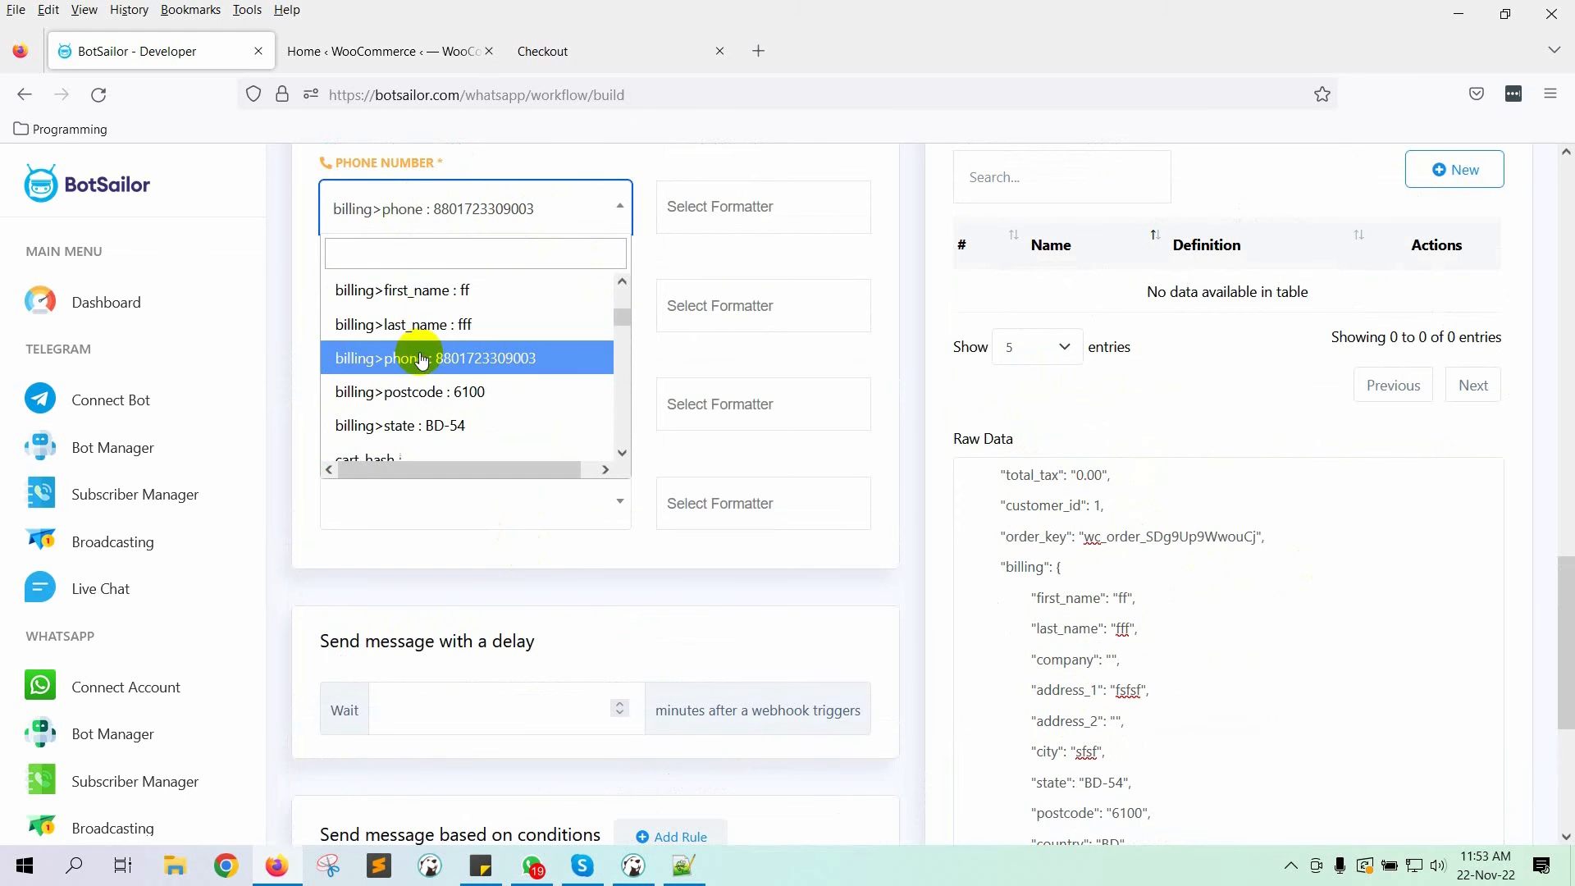
left_click(421, 361)
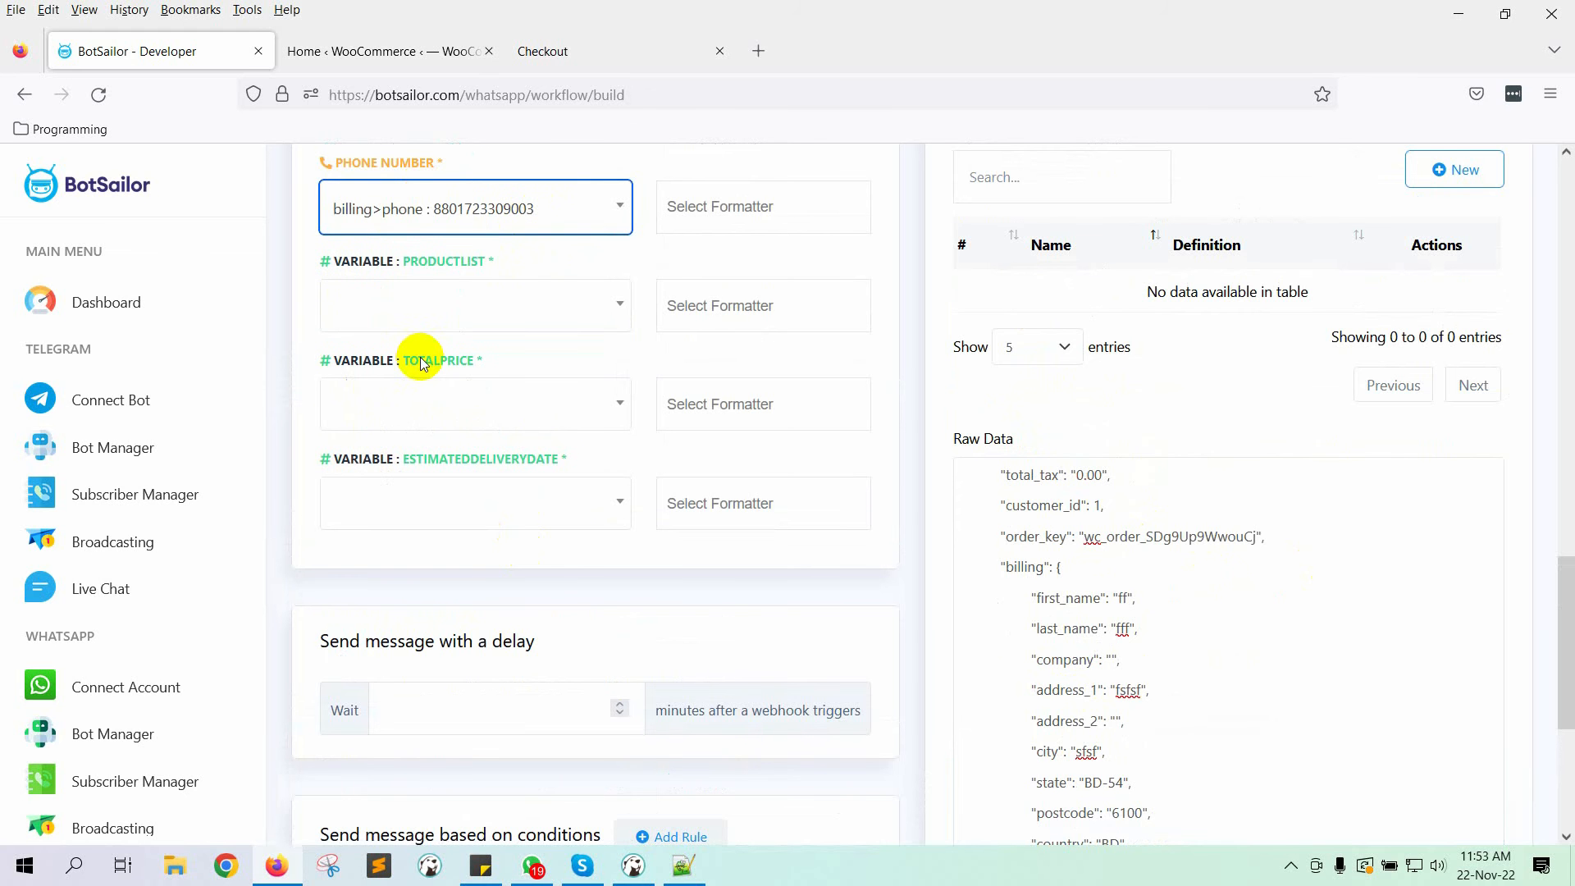
left_click(914, 322)
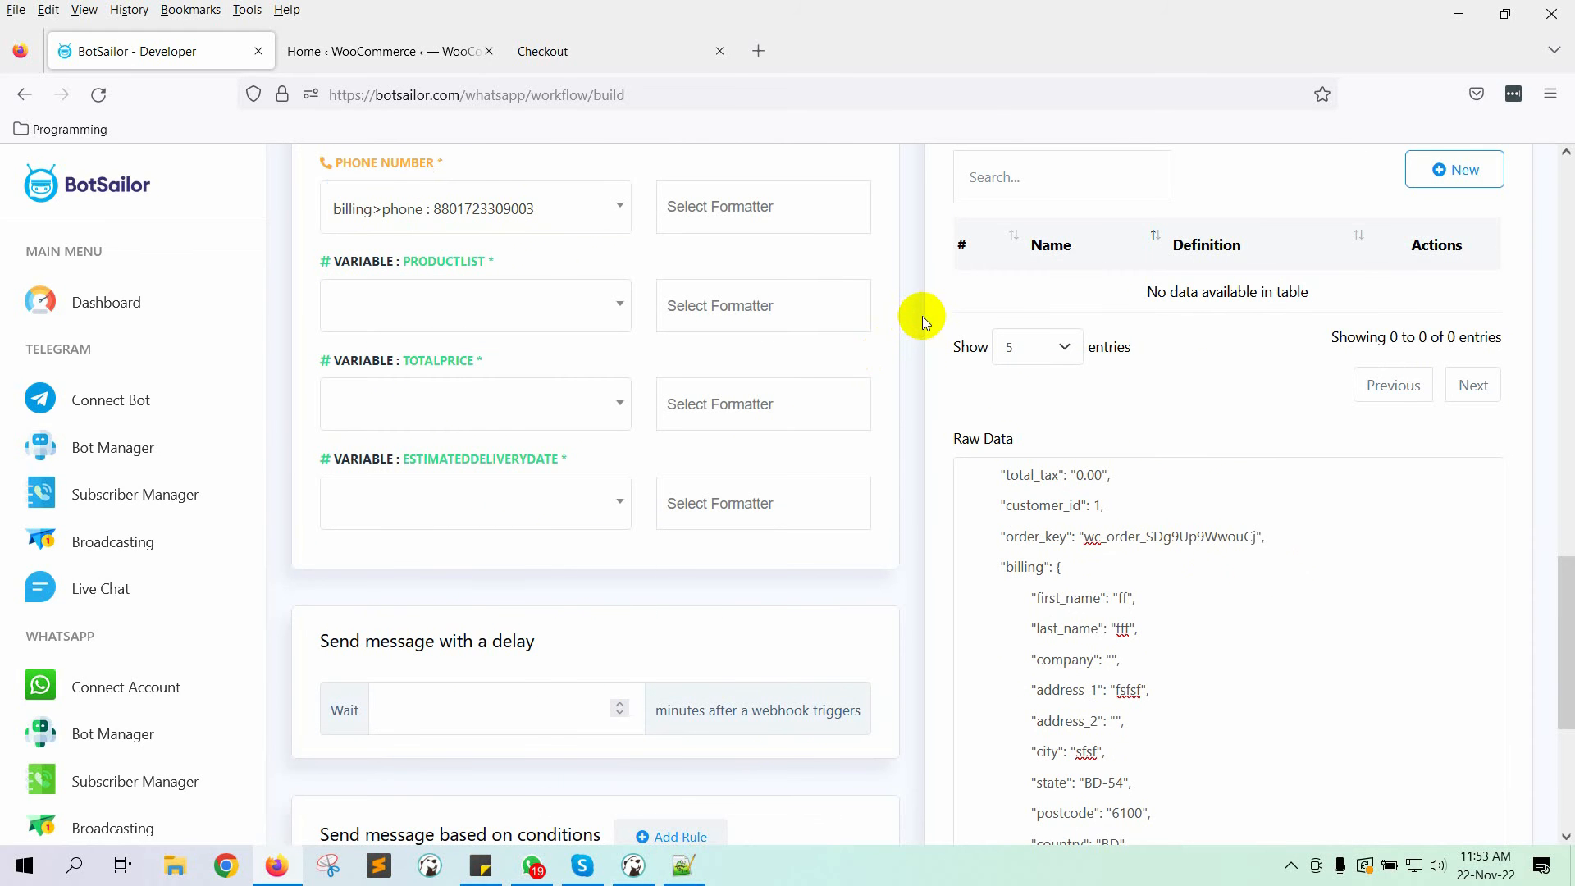
scroll(578, 407, "up", 2)
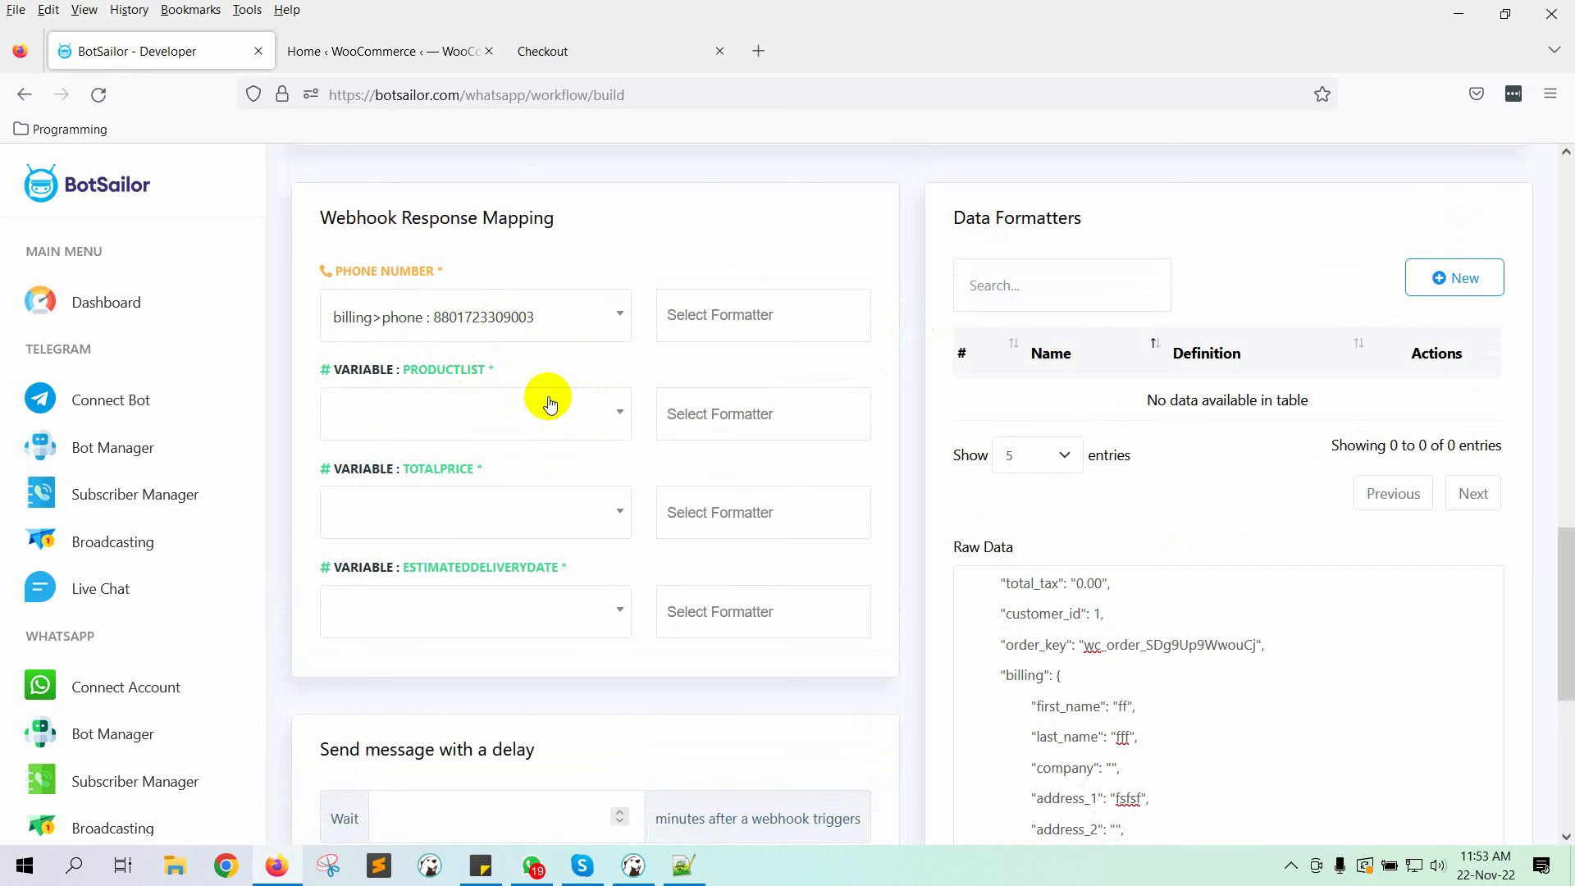
Step: Create a 'Phone number formatter' using Trim Left that trims '+', and save it
left_click(1444, 283)
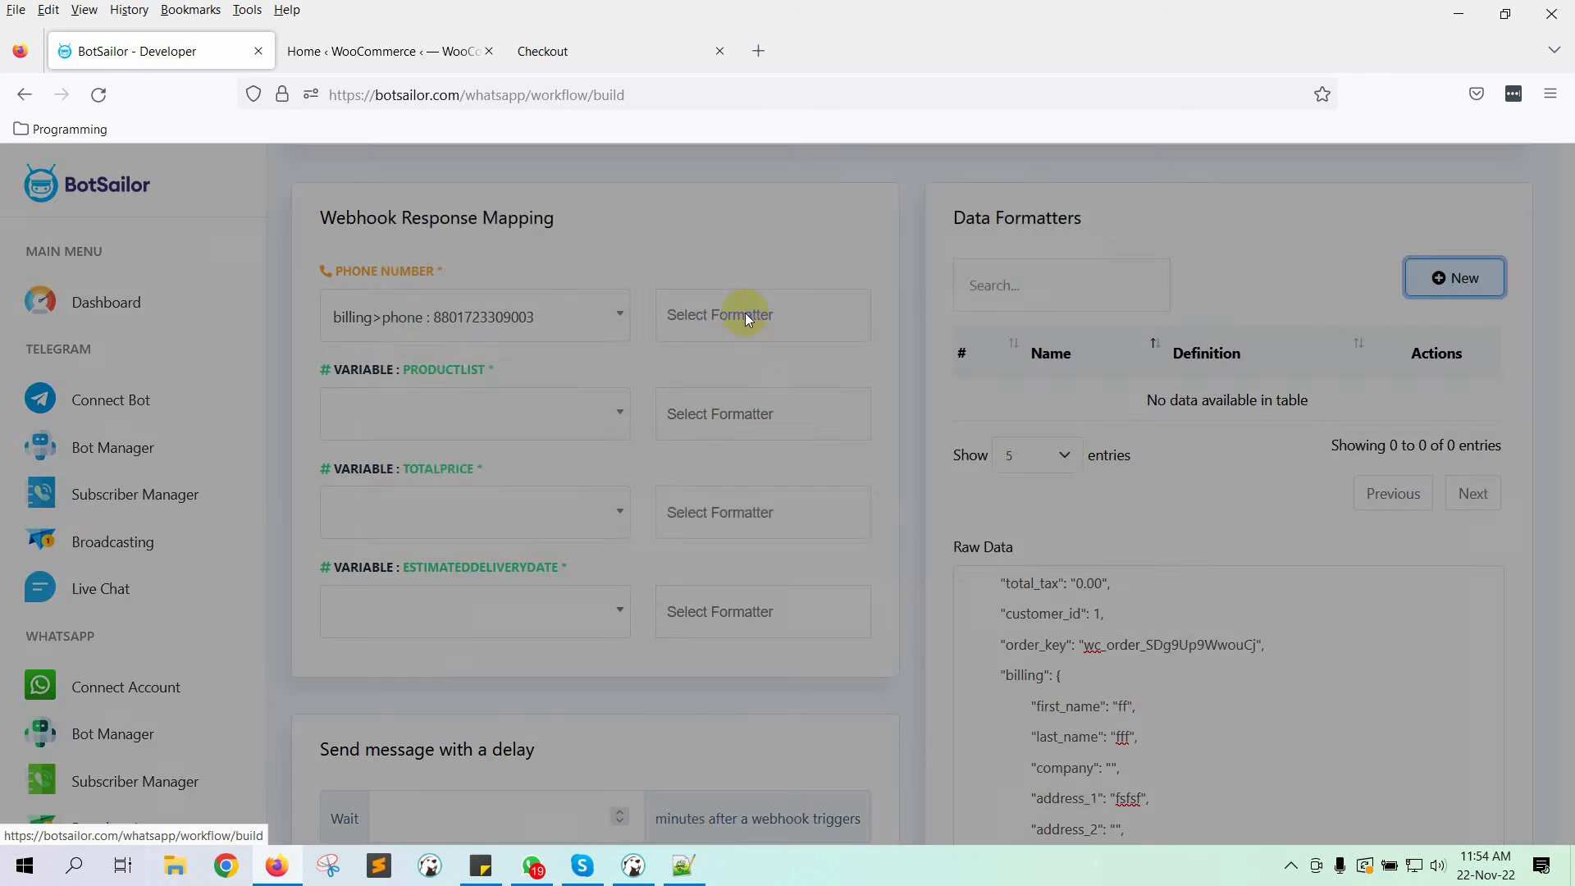
type("Ph")
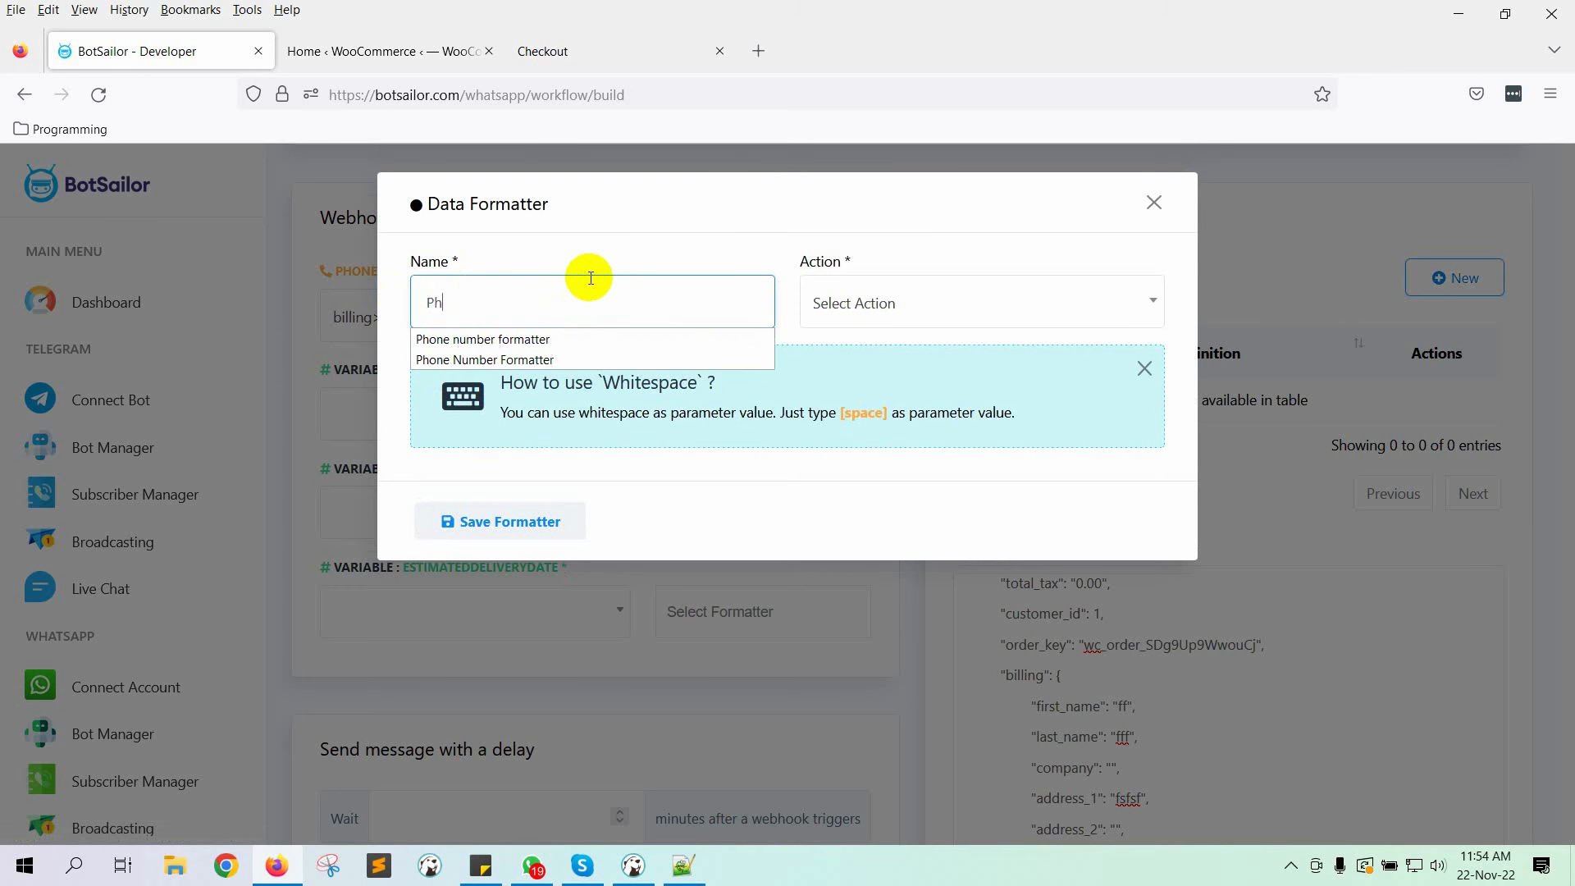
type("one Number fo")
left_click(587, 339)
left_click(965, 294)
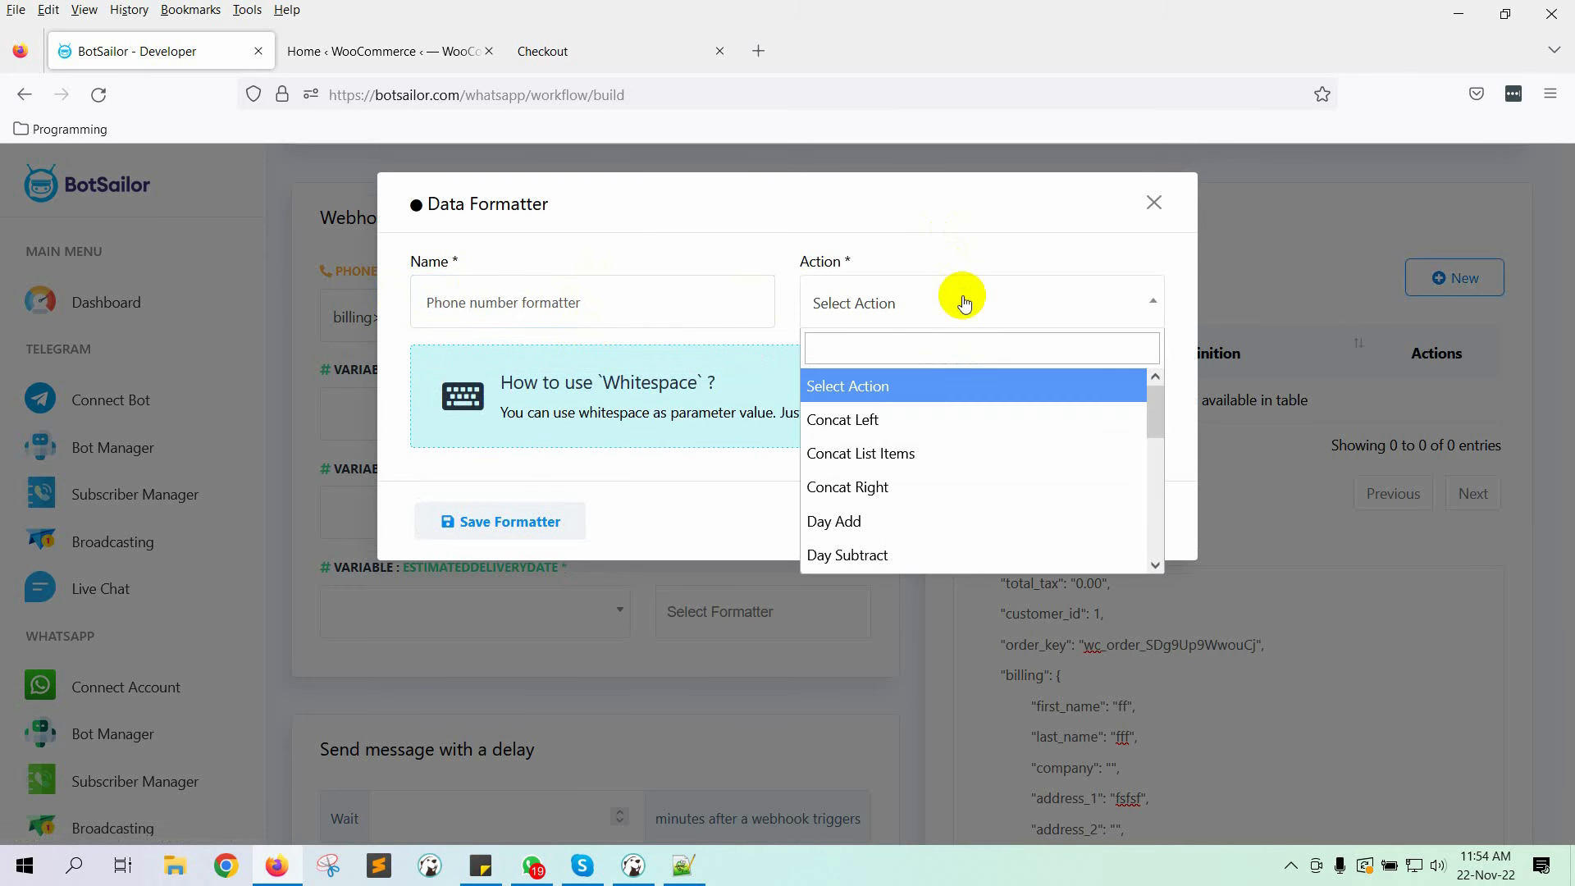
left_click(959, 419)
scroll(949, 520, "down", 5)
scroll(922, 520, "down", 2)
left_click(921, 520)
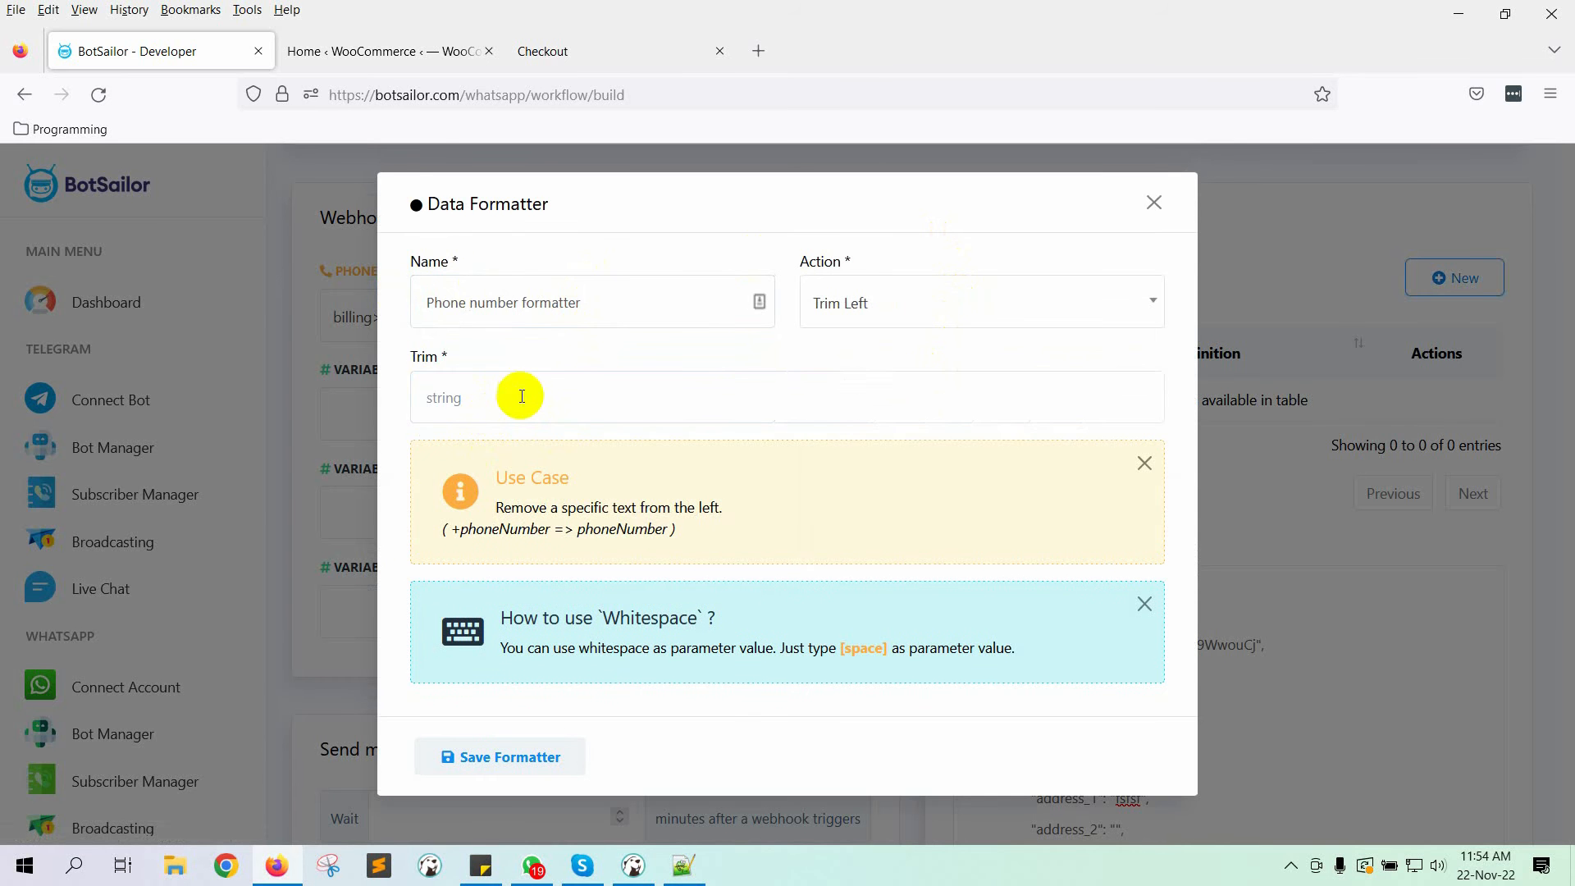
left_click(525, 389)
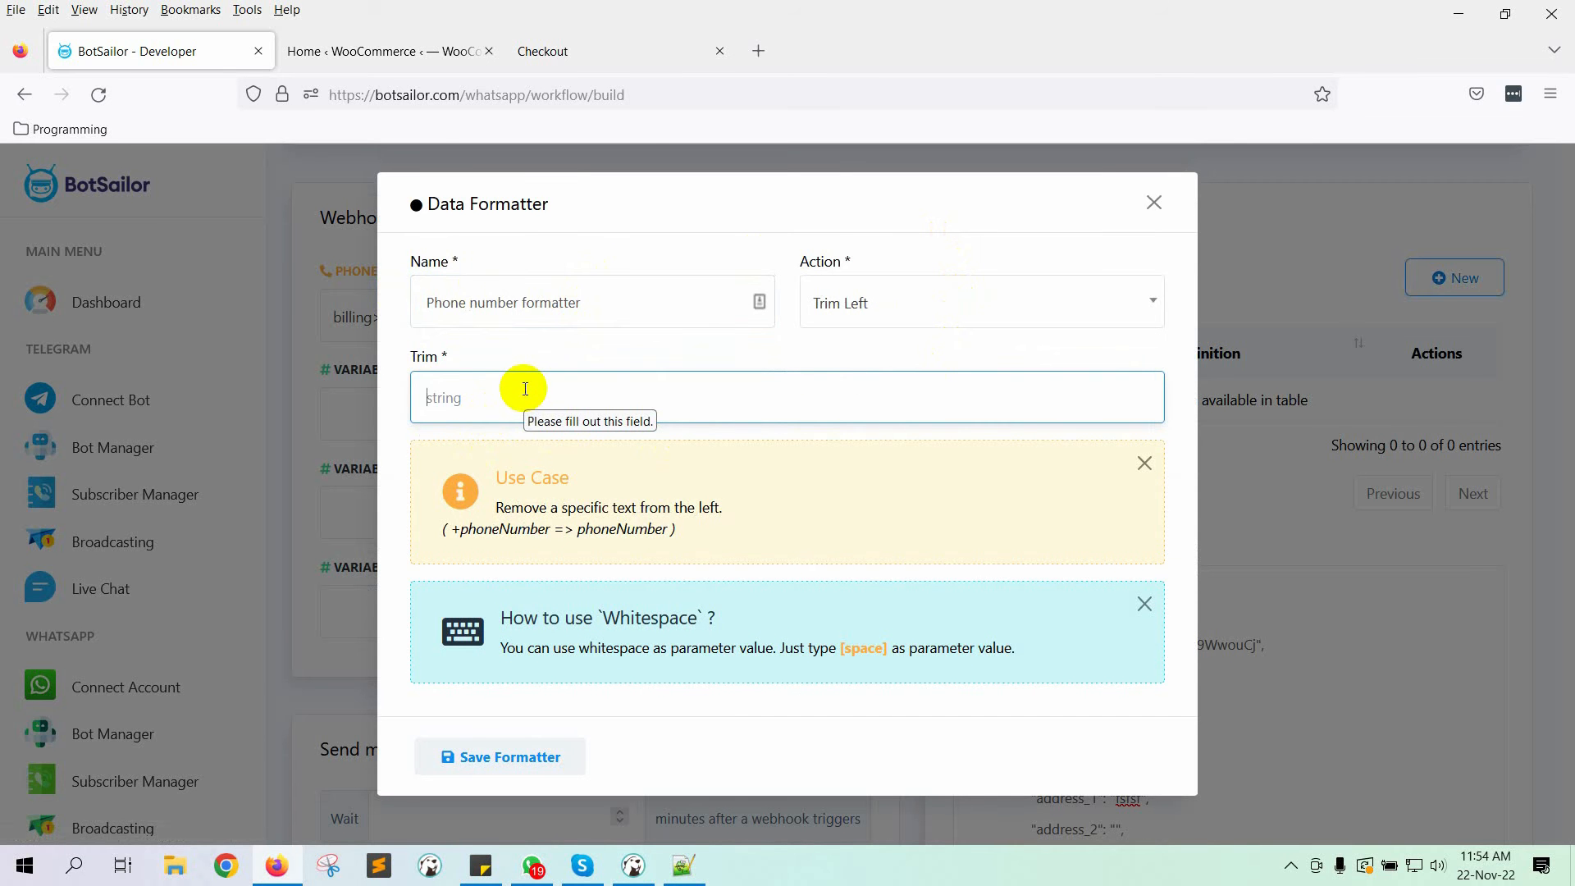
type("+")
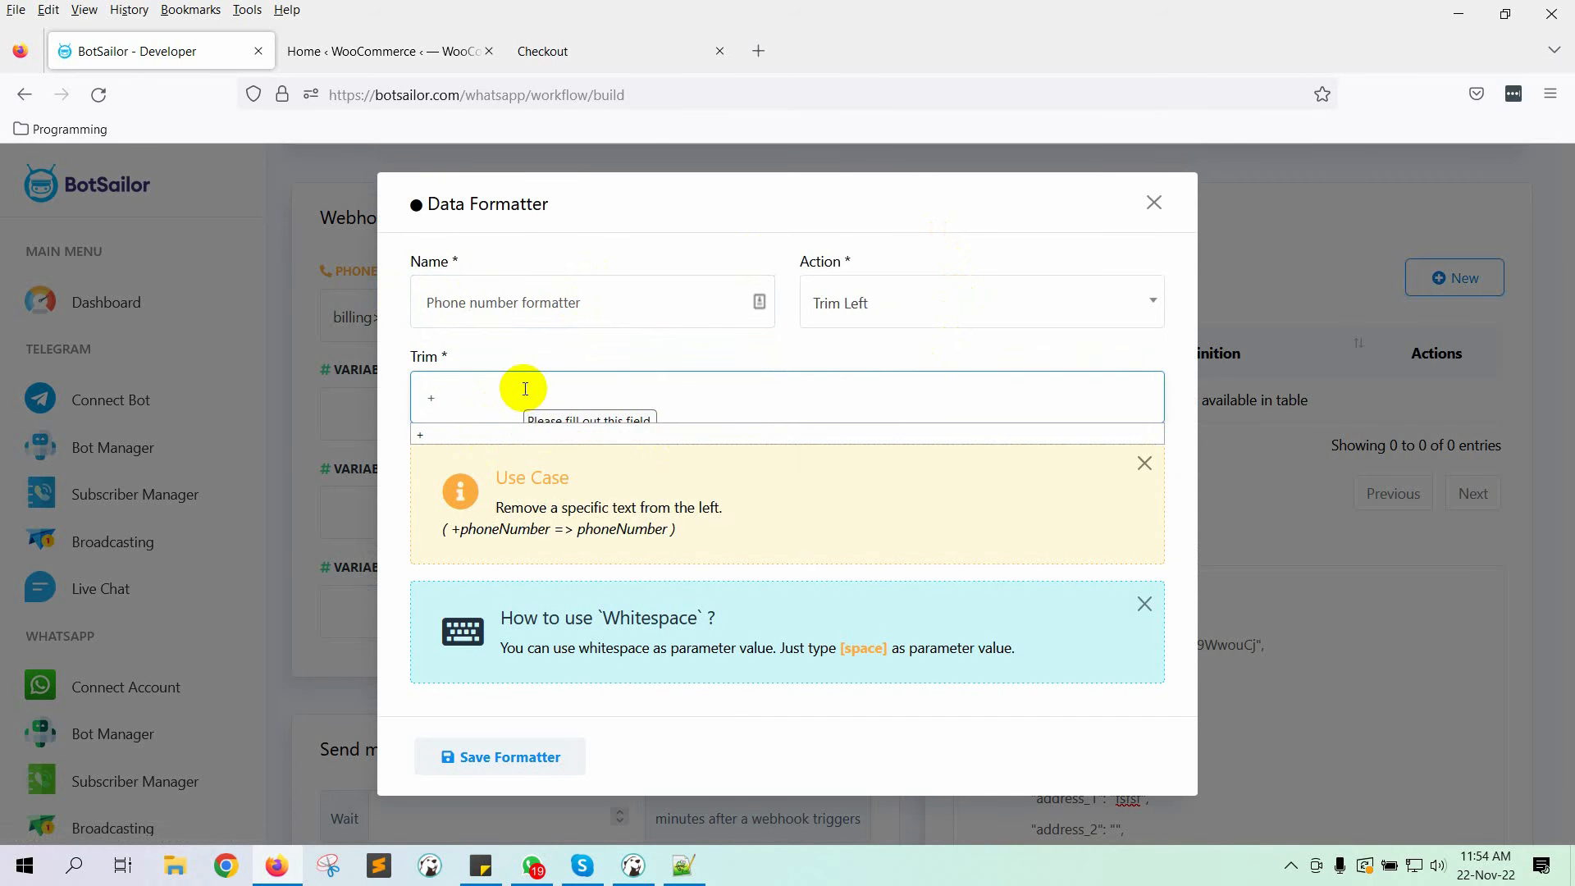
left_click(612, 341)
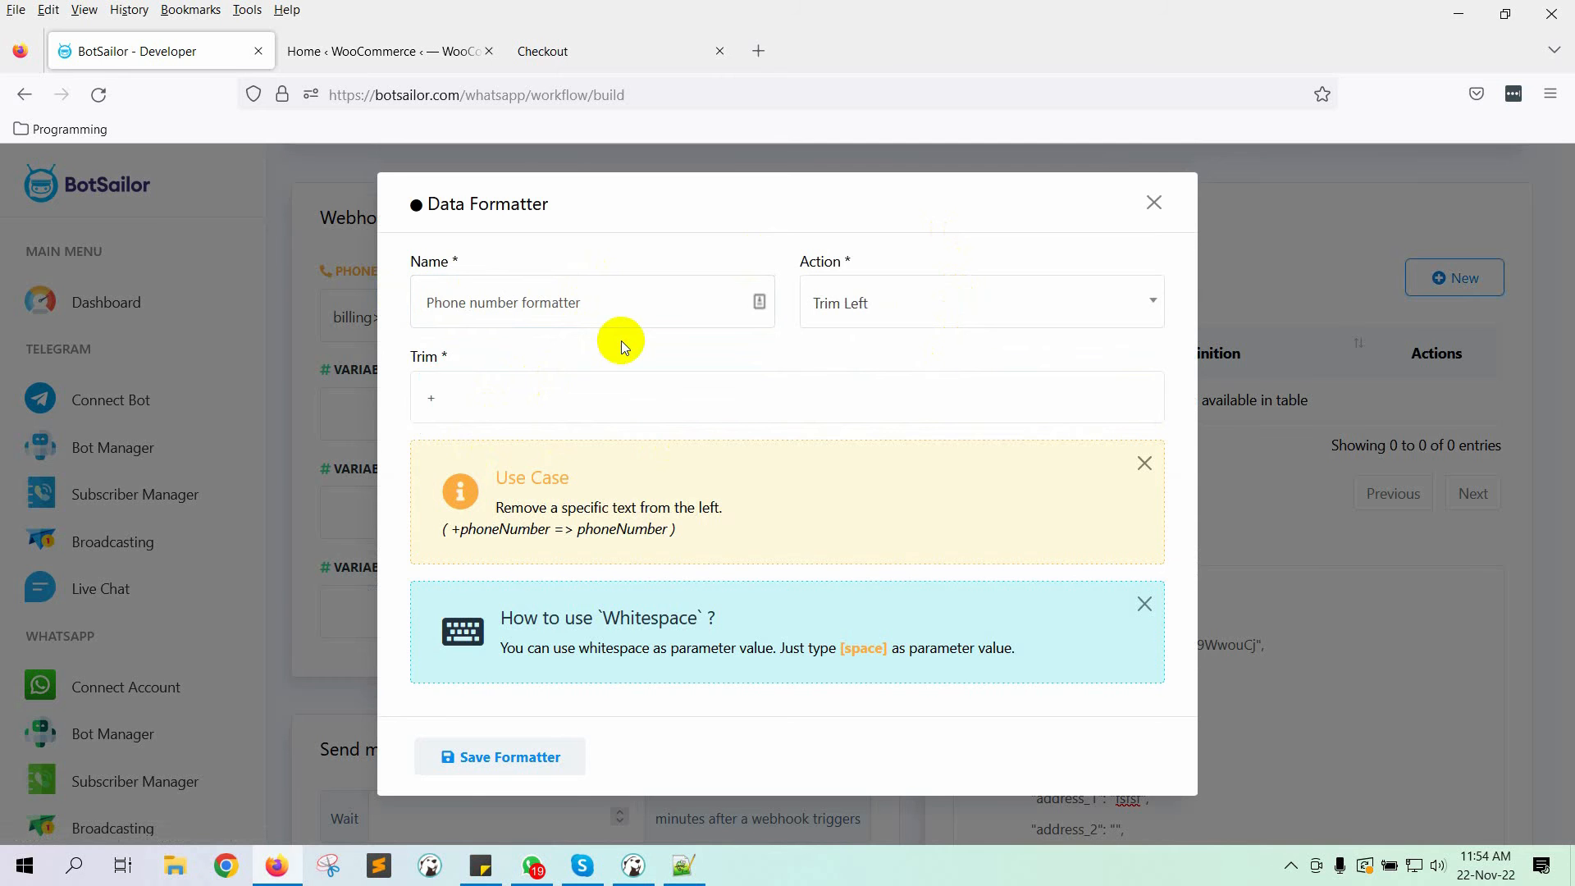
left_click(562, 753)
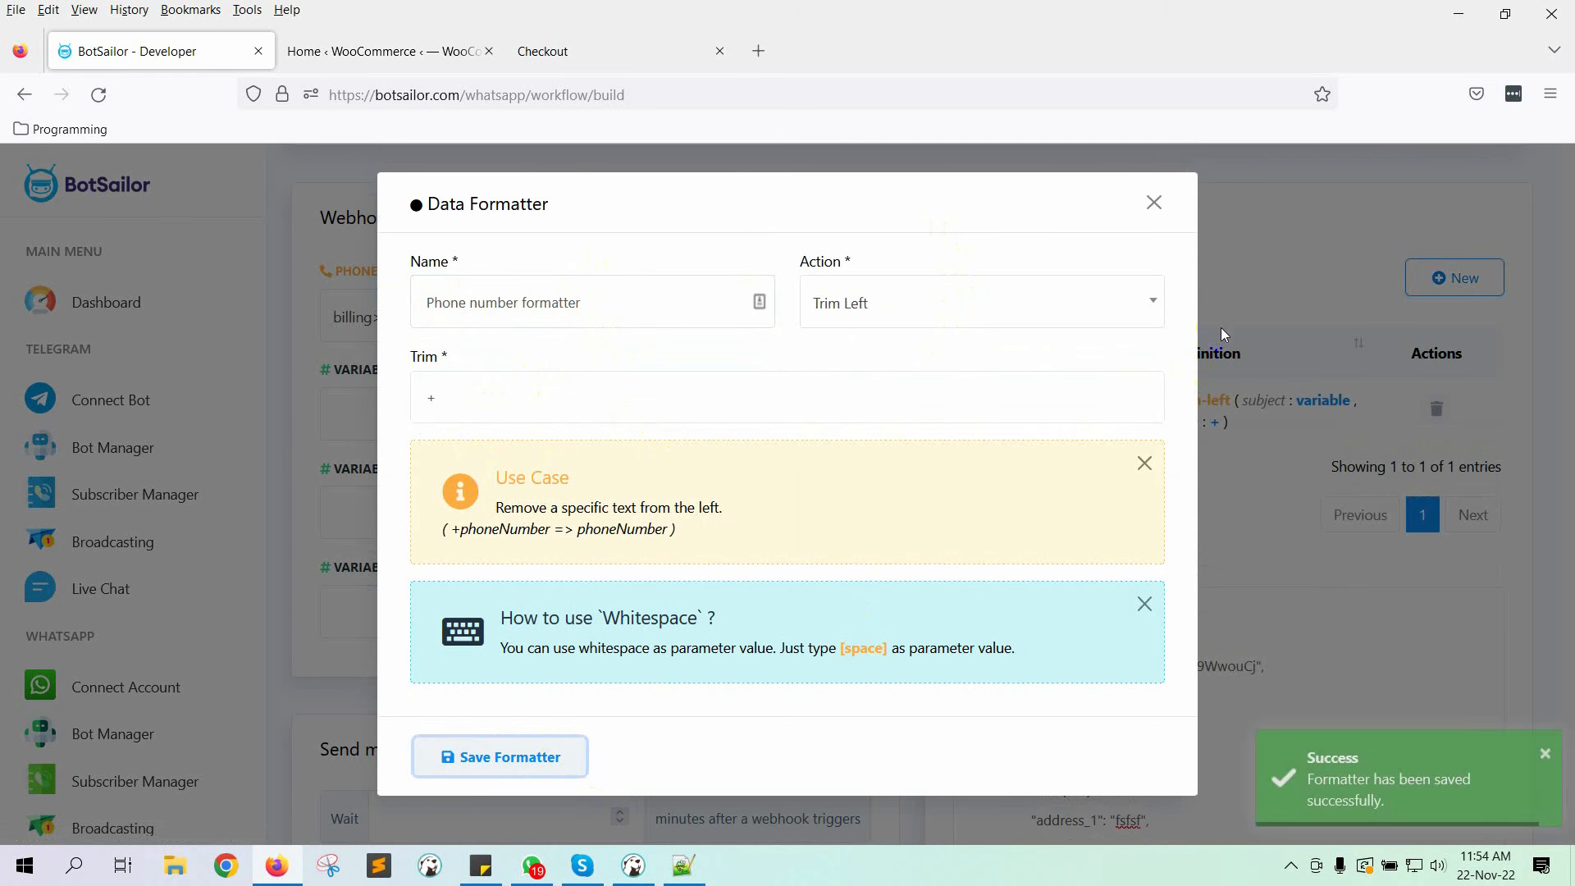
Step: Apply Phone number formatter to the phone number mapping
left_click(1152, 204)
left_click(774, 314)
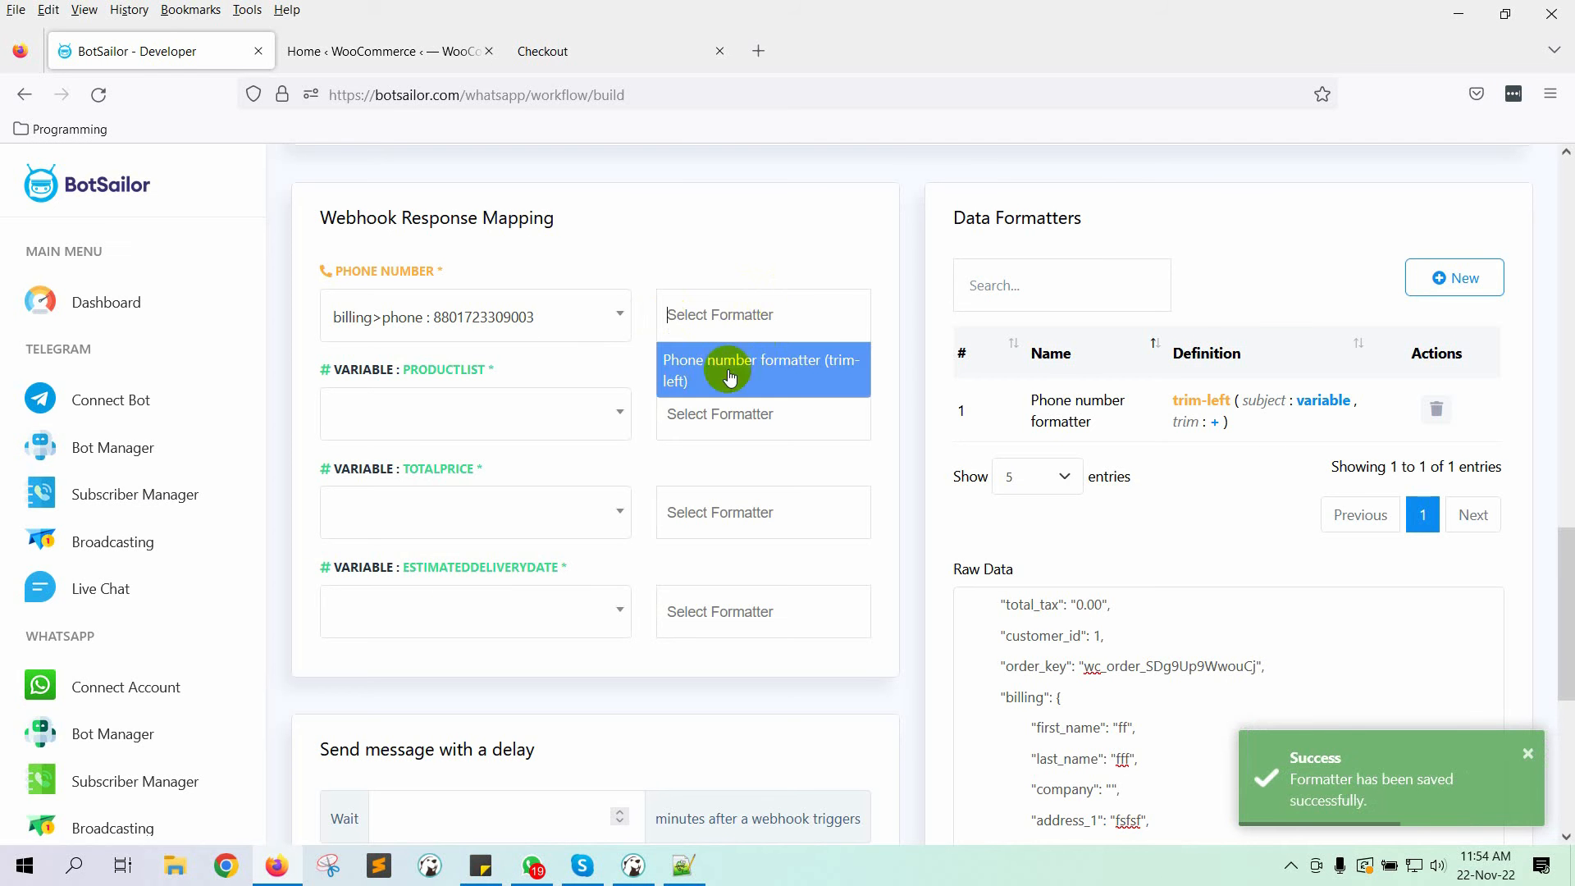
left_click(718, 366)
Step: Locate the line_items key in the webhook's raw order data
left_click(457, 441)
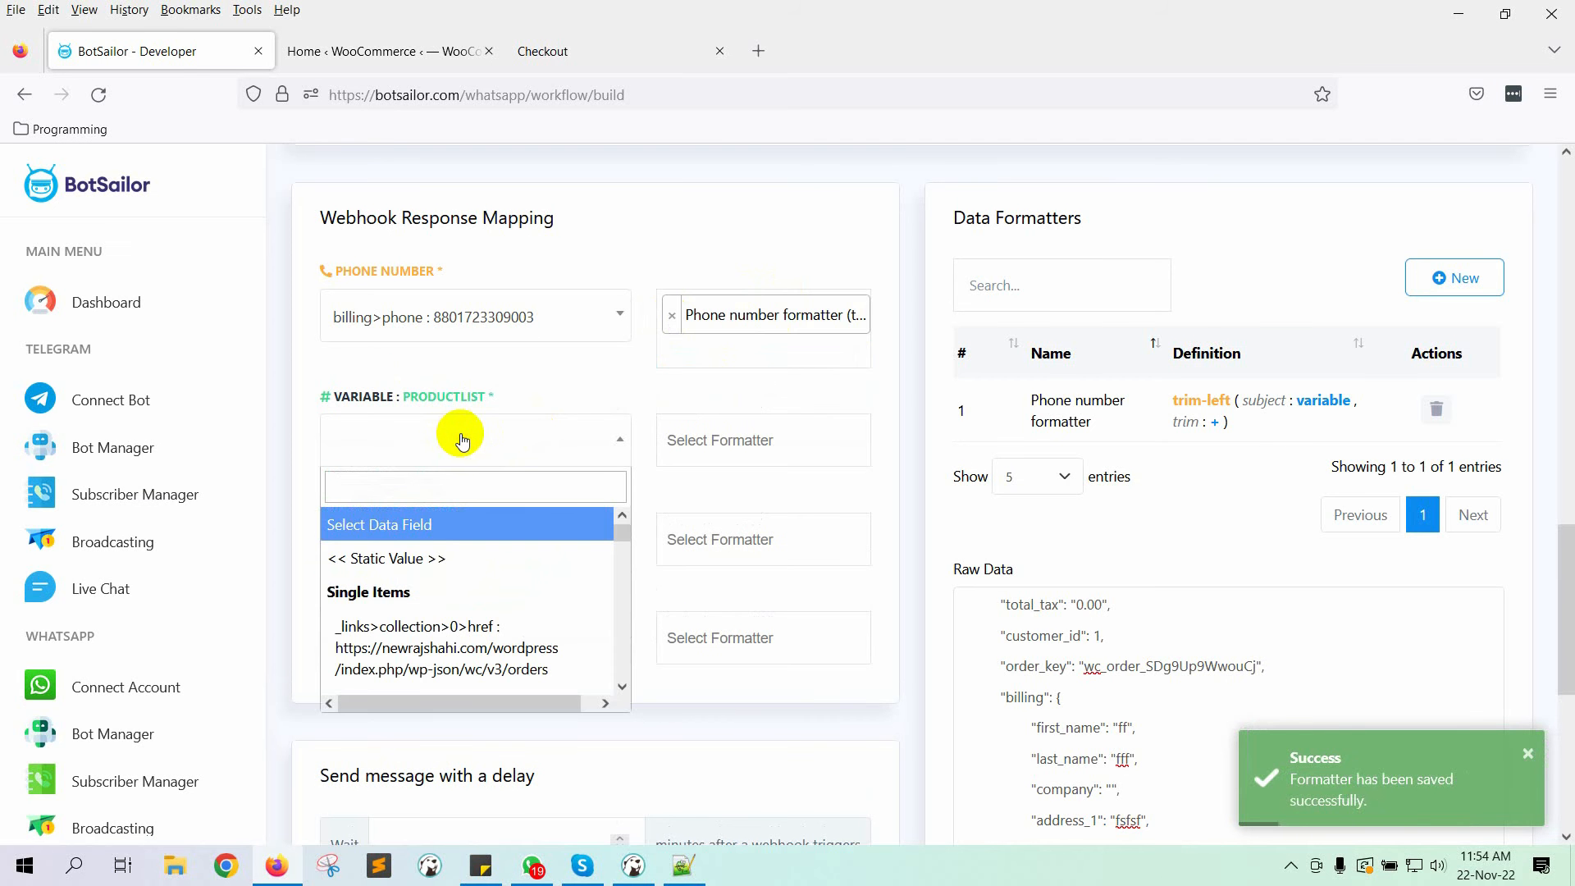
scroll(1505, 553, "down", 3)
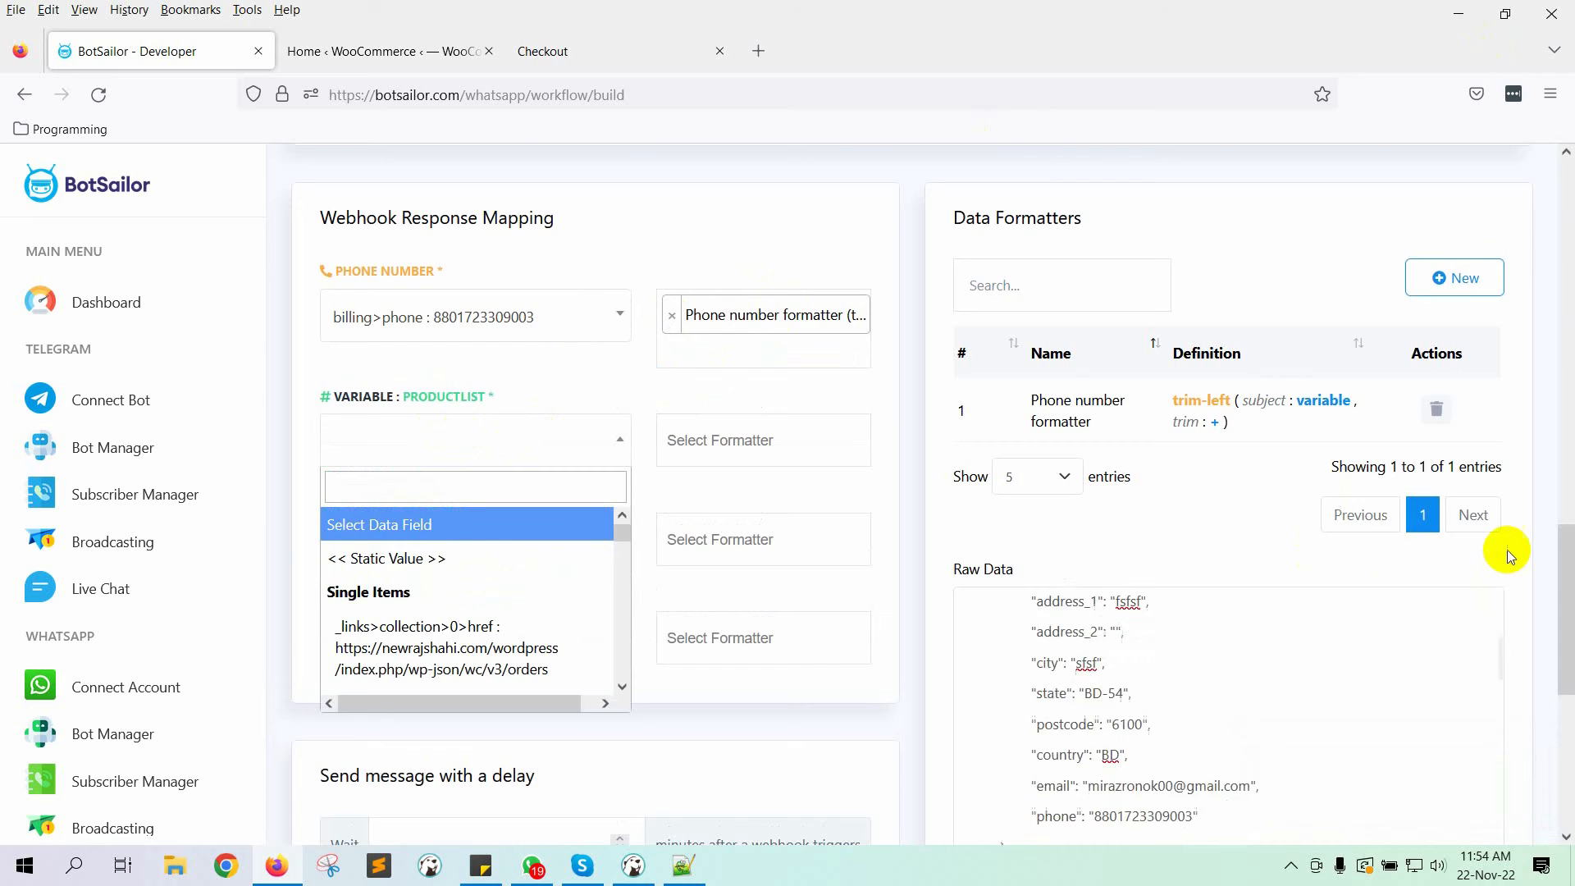
scroll(1229, 515, "down", 4)
scroll(1228, 515, "down", 5)
double_click(1030, 328)
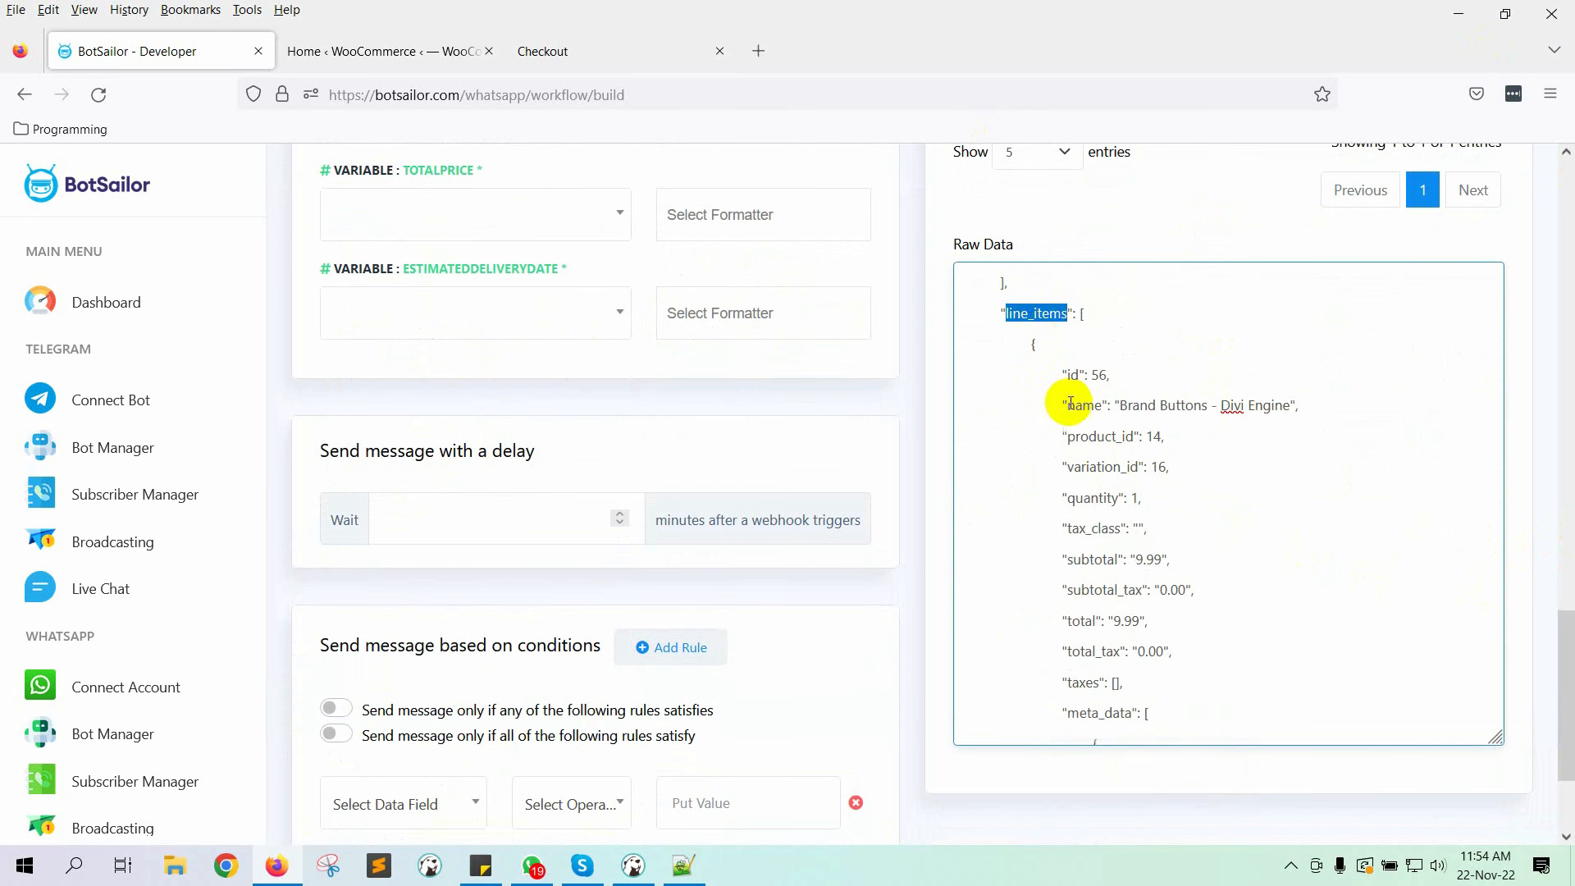
left_click_drag(1066, 405, 1291, 407)
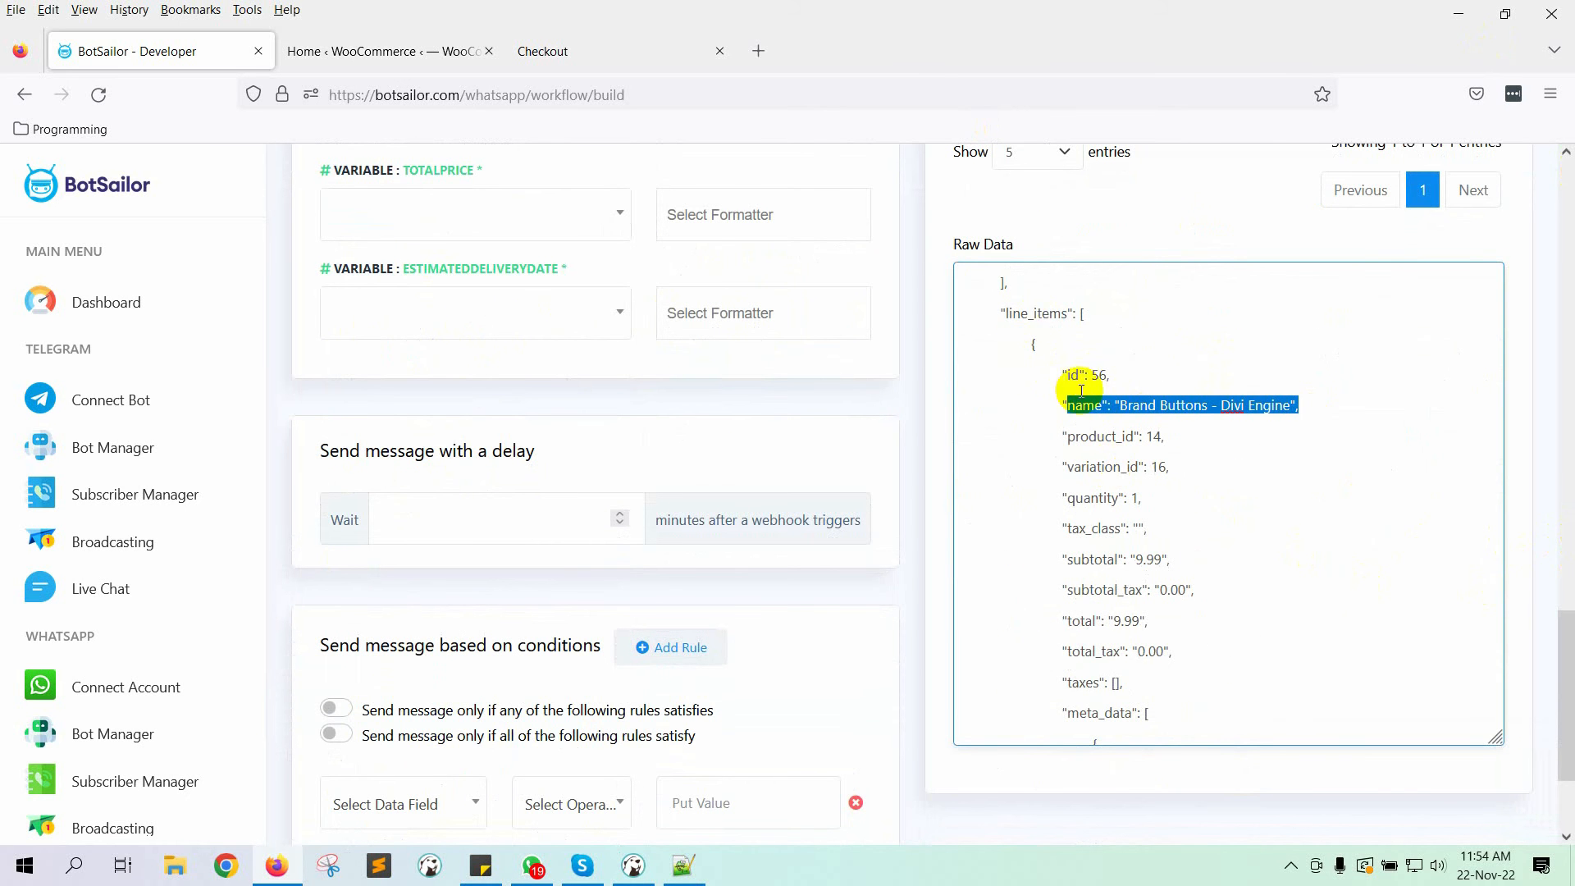
left_click(1020, 314)
double_click(1020, 314)
scroll(457, 309, "up", 4)
Step: Choose line_items as the PRODUCTLIST data field
left_click(527, 436)
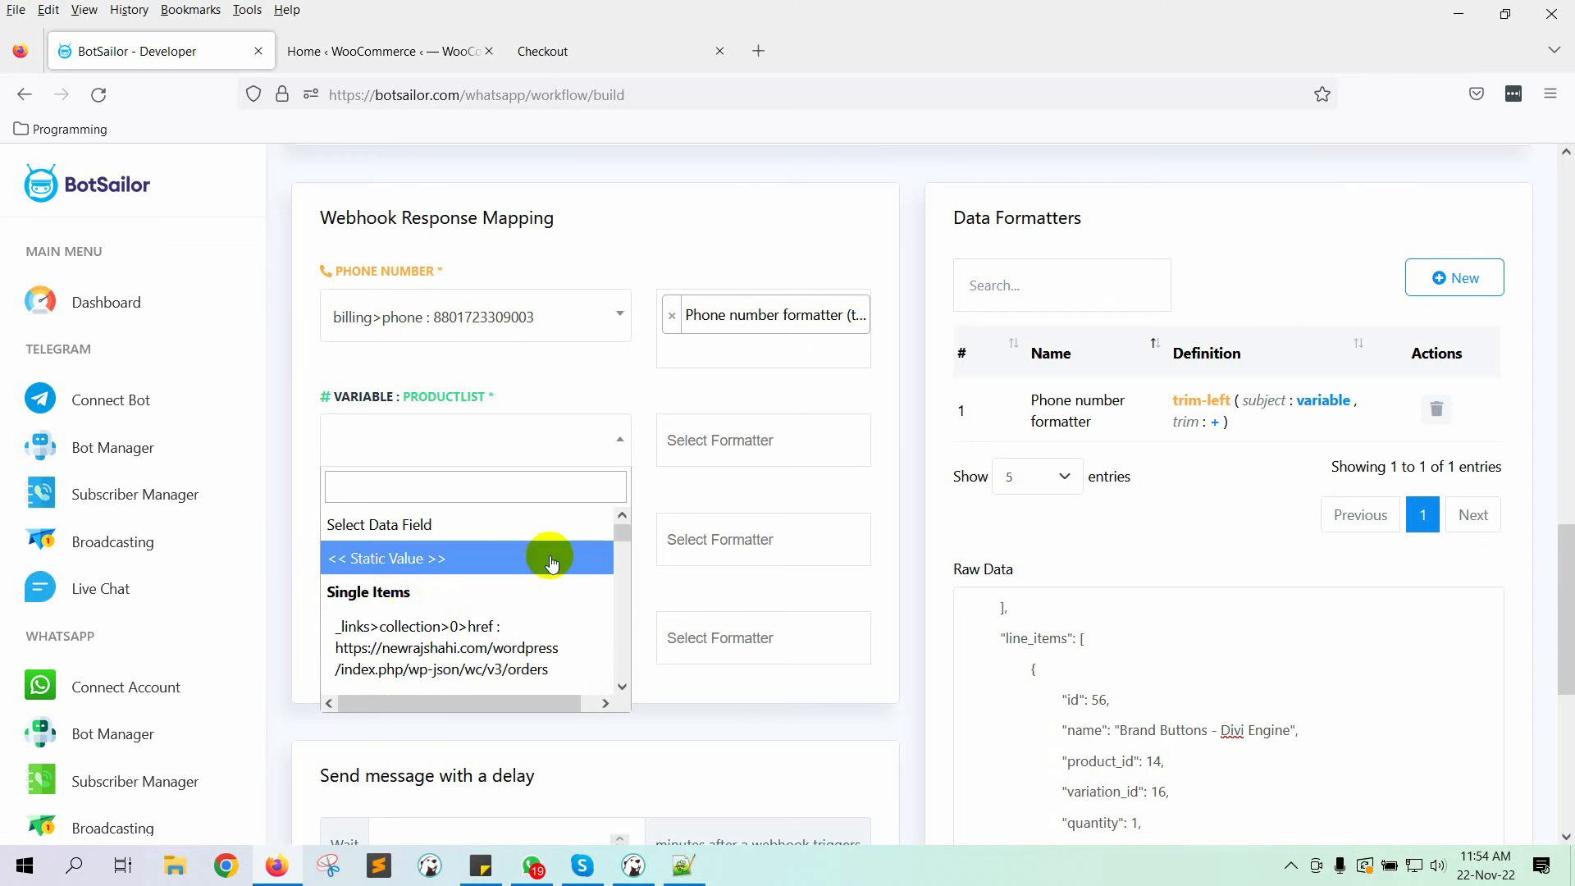
left_click_drag(621, 534, 622, 661)
scroll(476, 644, "down", 3)
scroll(405, 587, "up", 3)
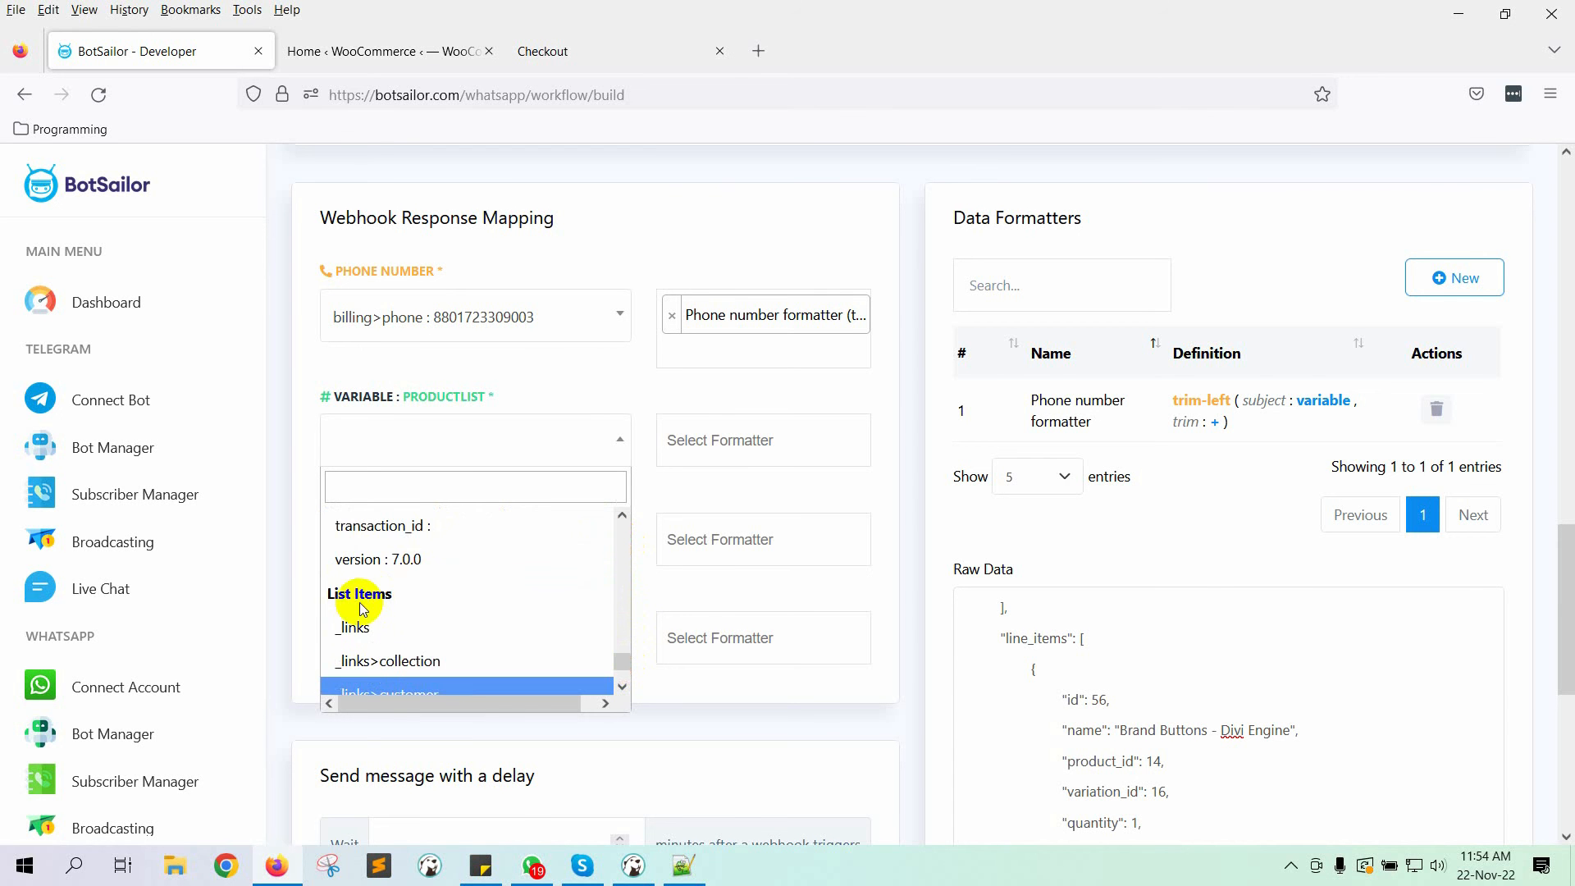
scroll(435, 616, "down", 3)
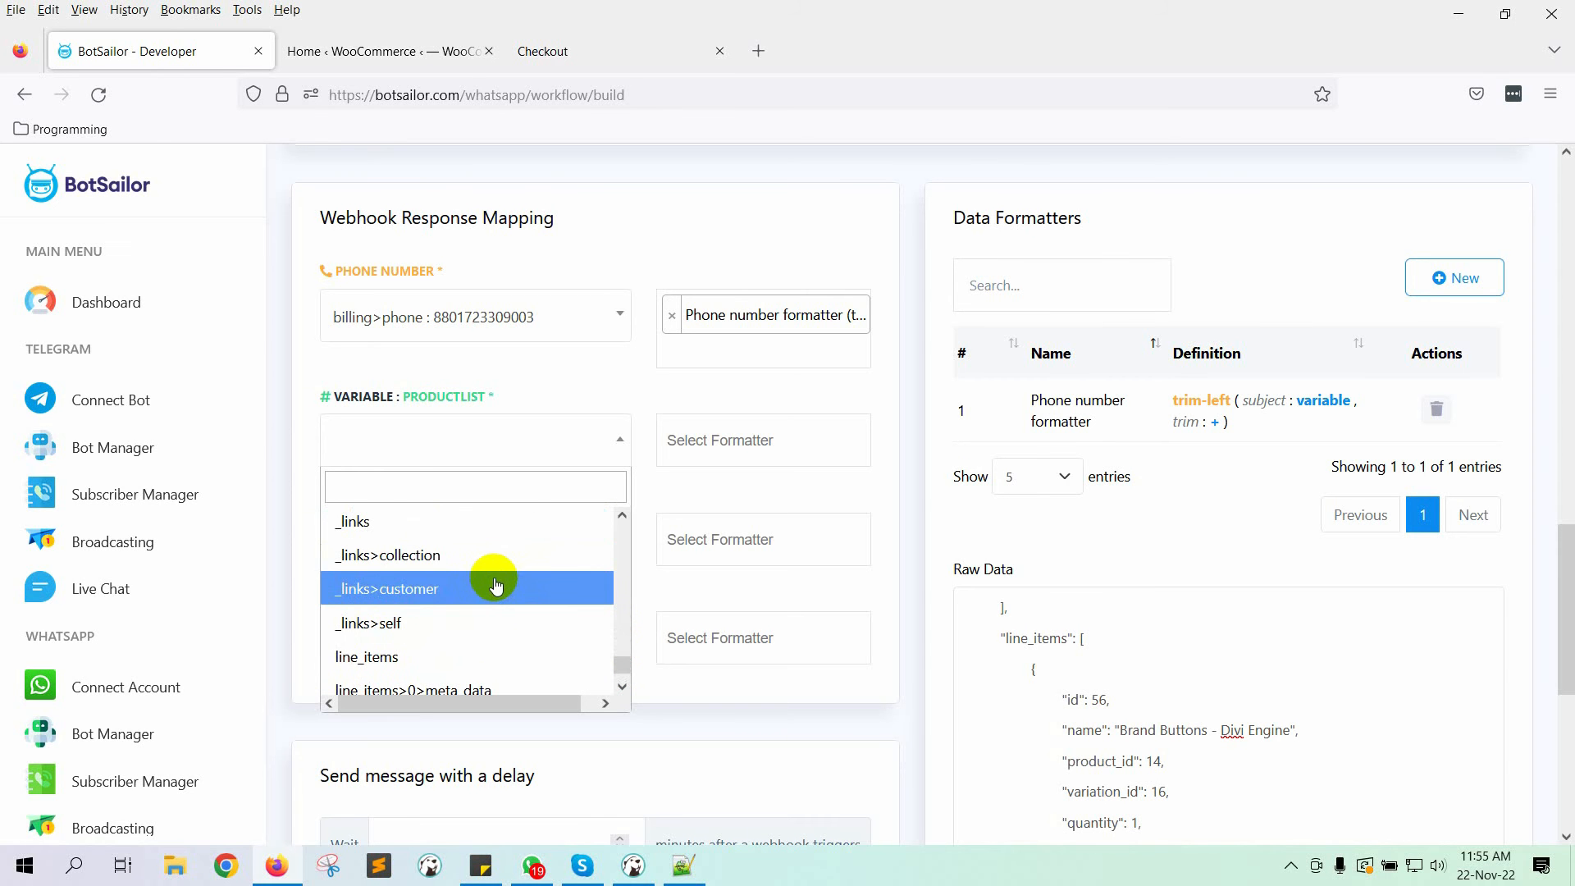
scroll(435, 595, "down", 3)
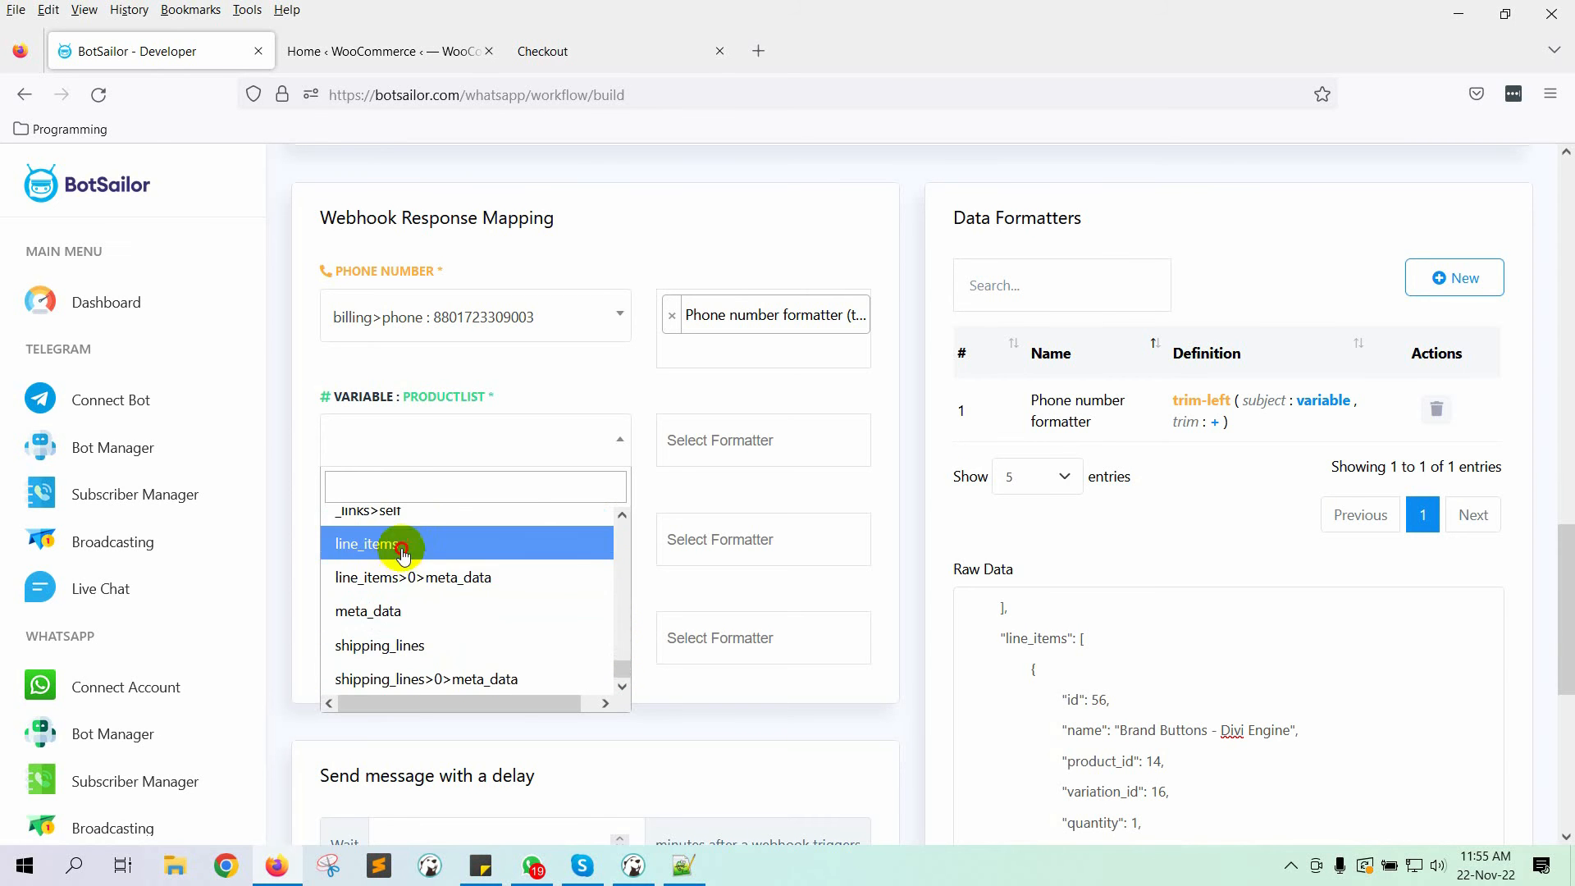
left_click(402, 544)
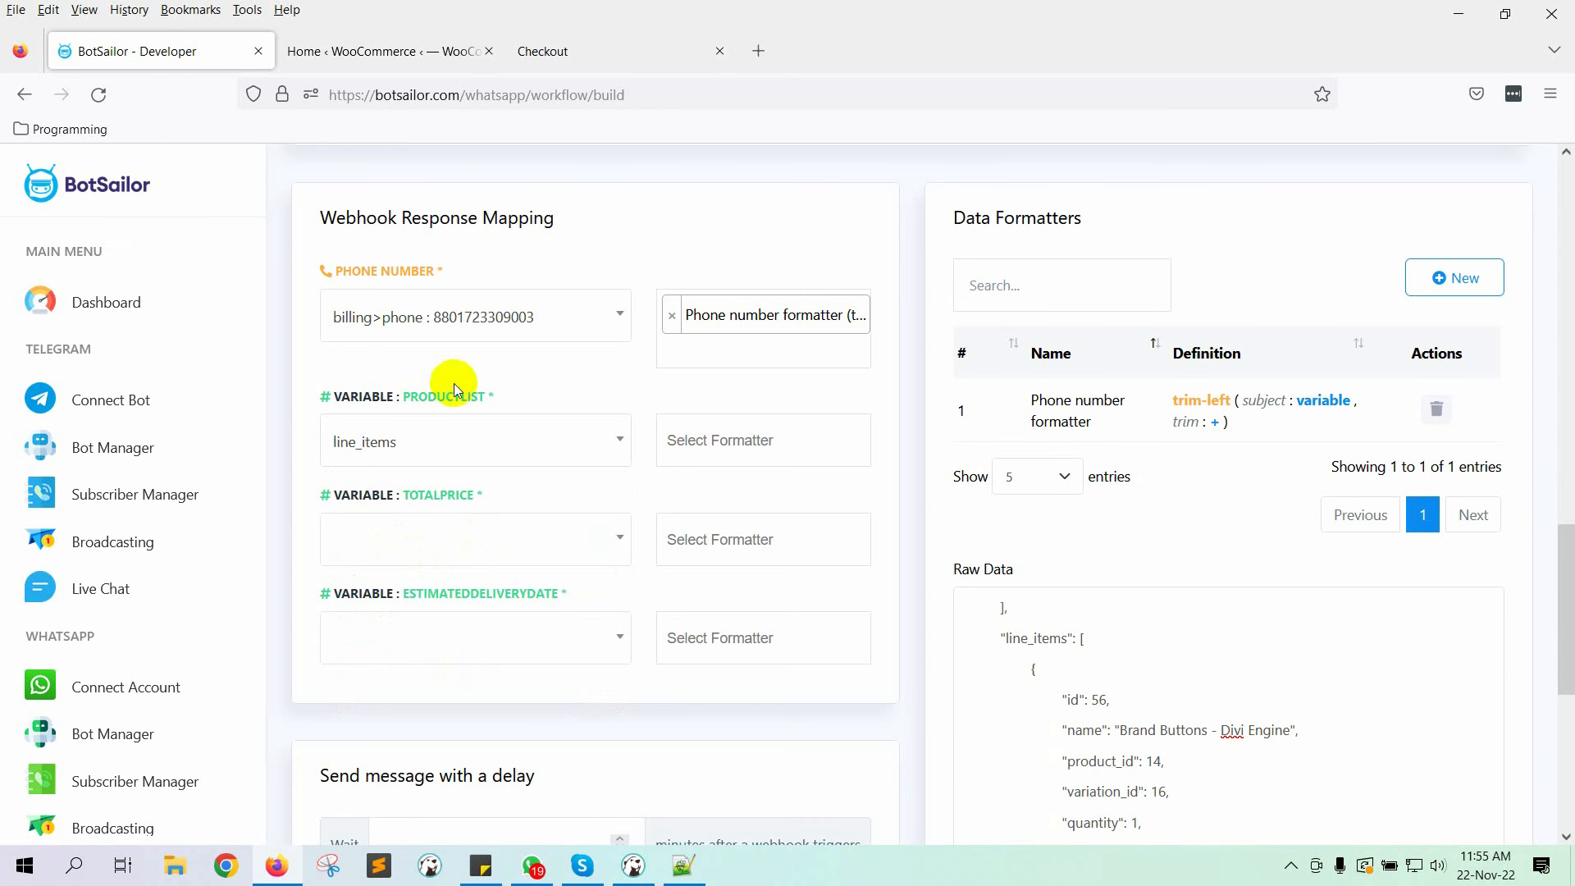
Step: Start a new formatter named 'Product List Formatter' with the Concat List Items action
left_click(1473, 273)
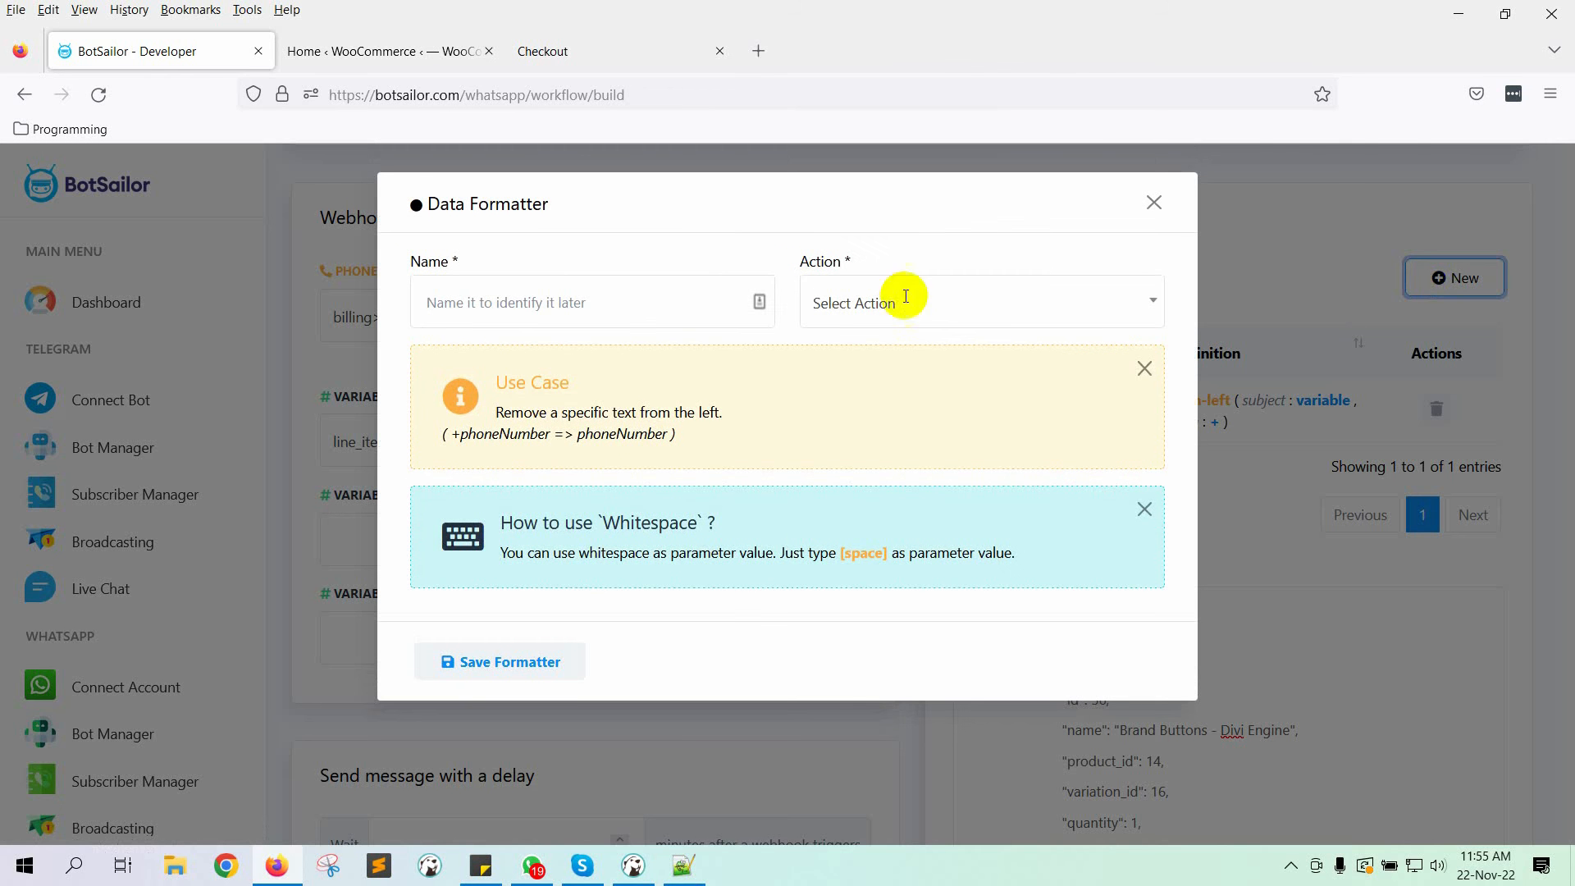
left_click(639, 303)
type("Product List F")
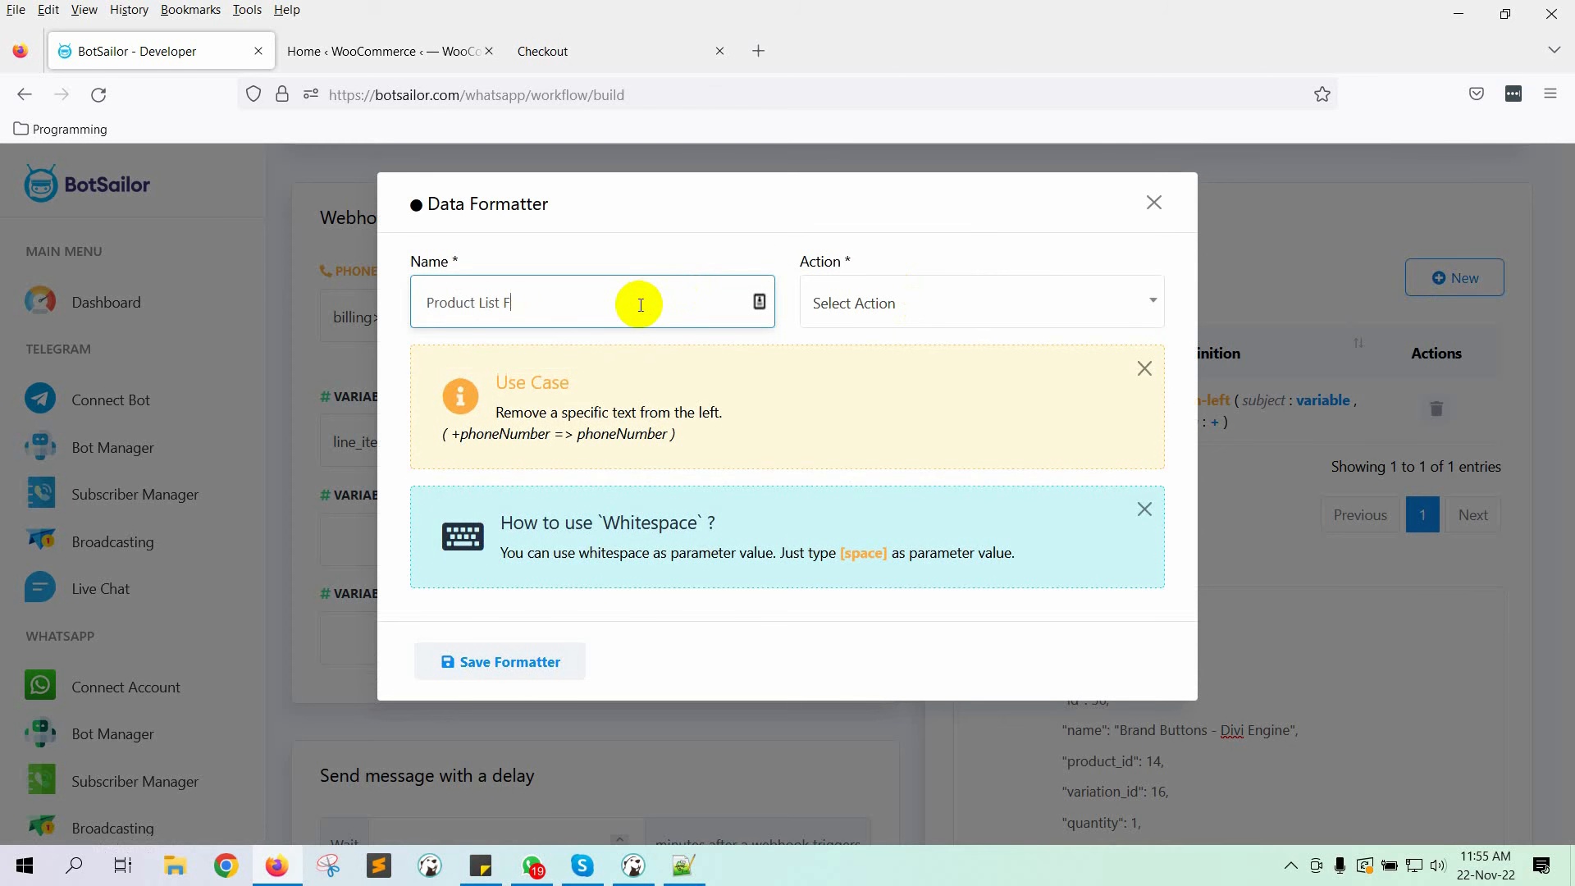
type("ormatter")
left_click(1013, 302)
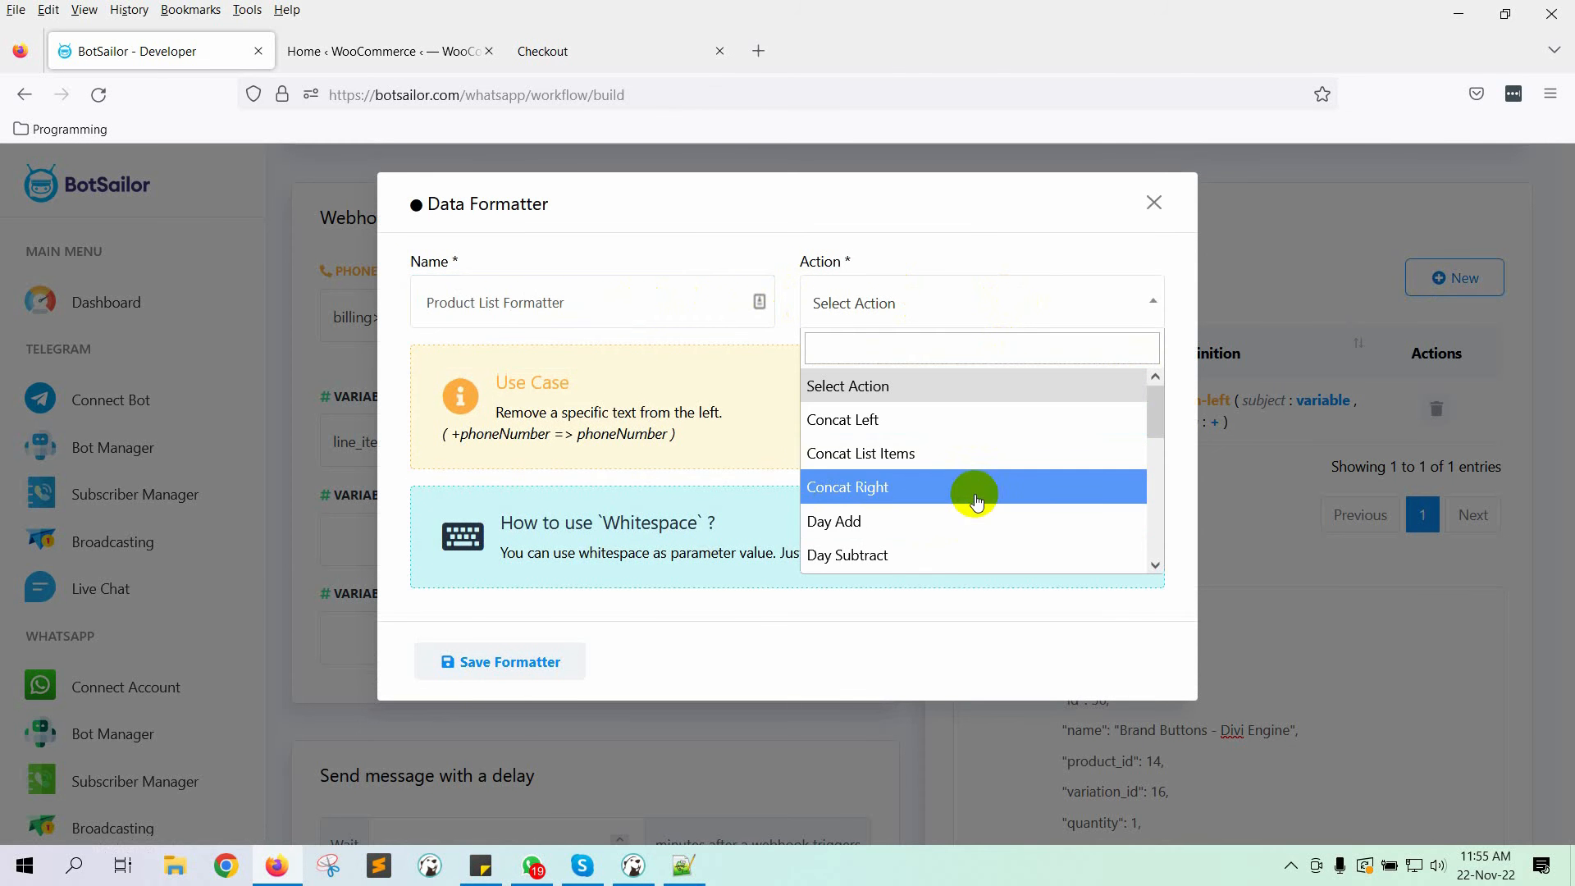
left_click(815, 453)
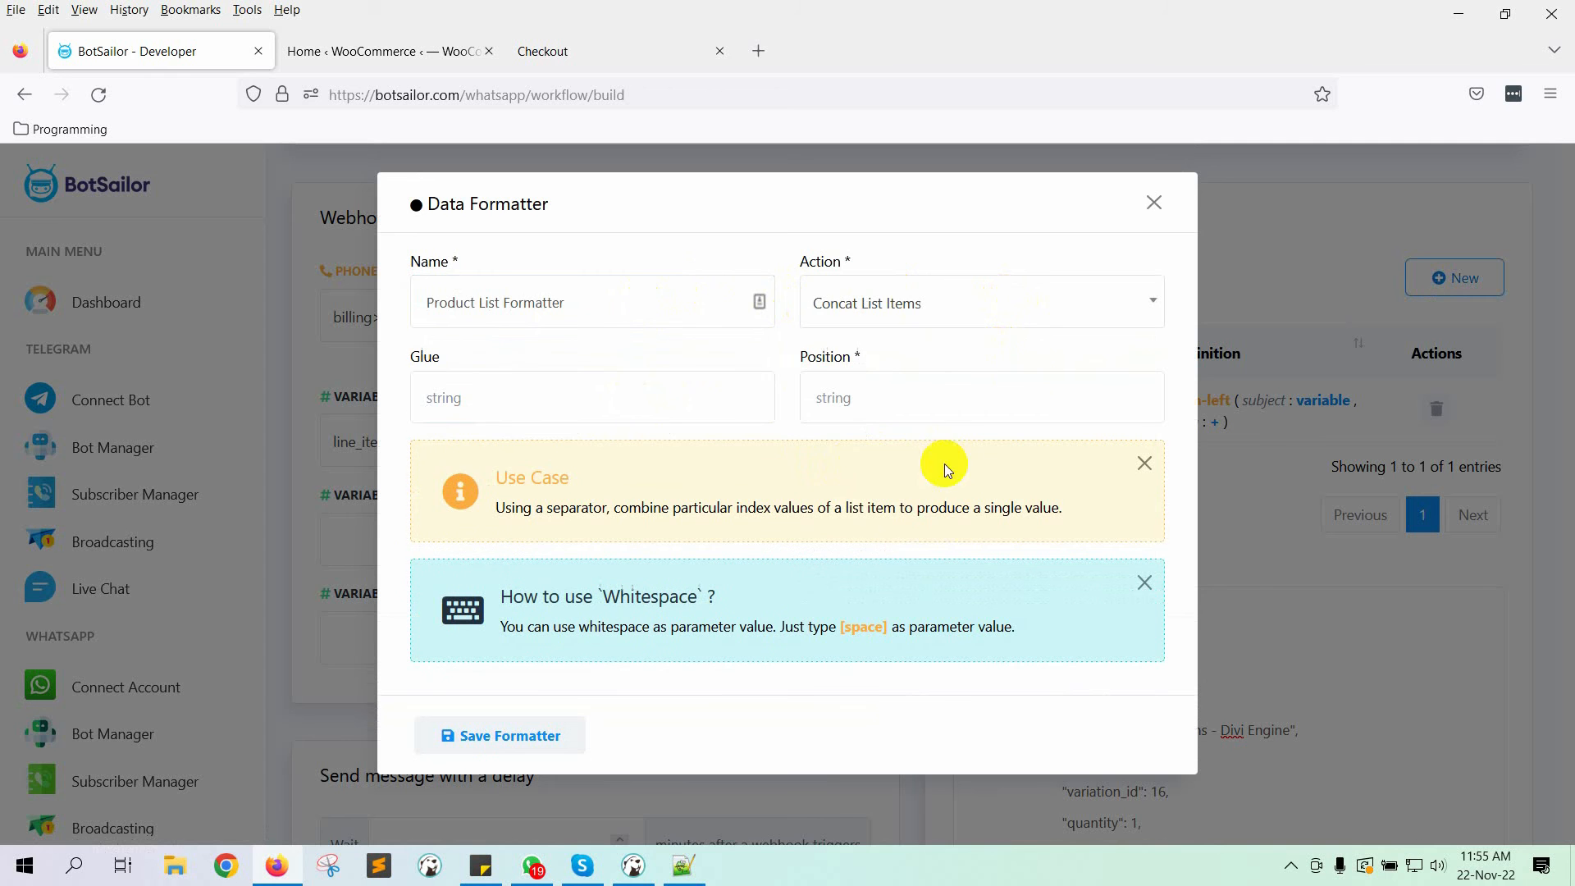
Step: Set the glue to ',' and the item field to 'name', then save the formatter
left_click(509, 400)
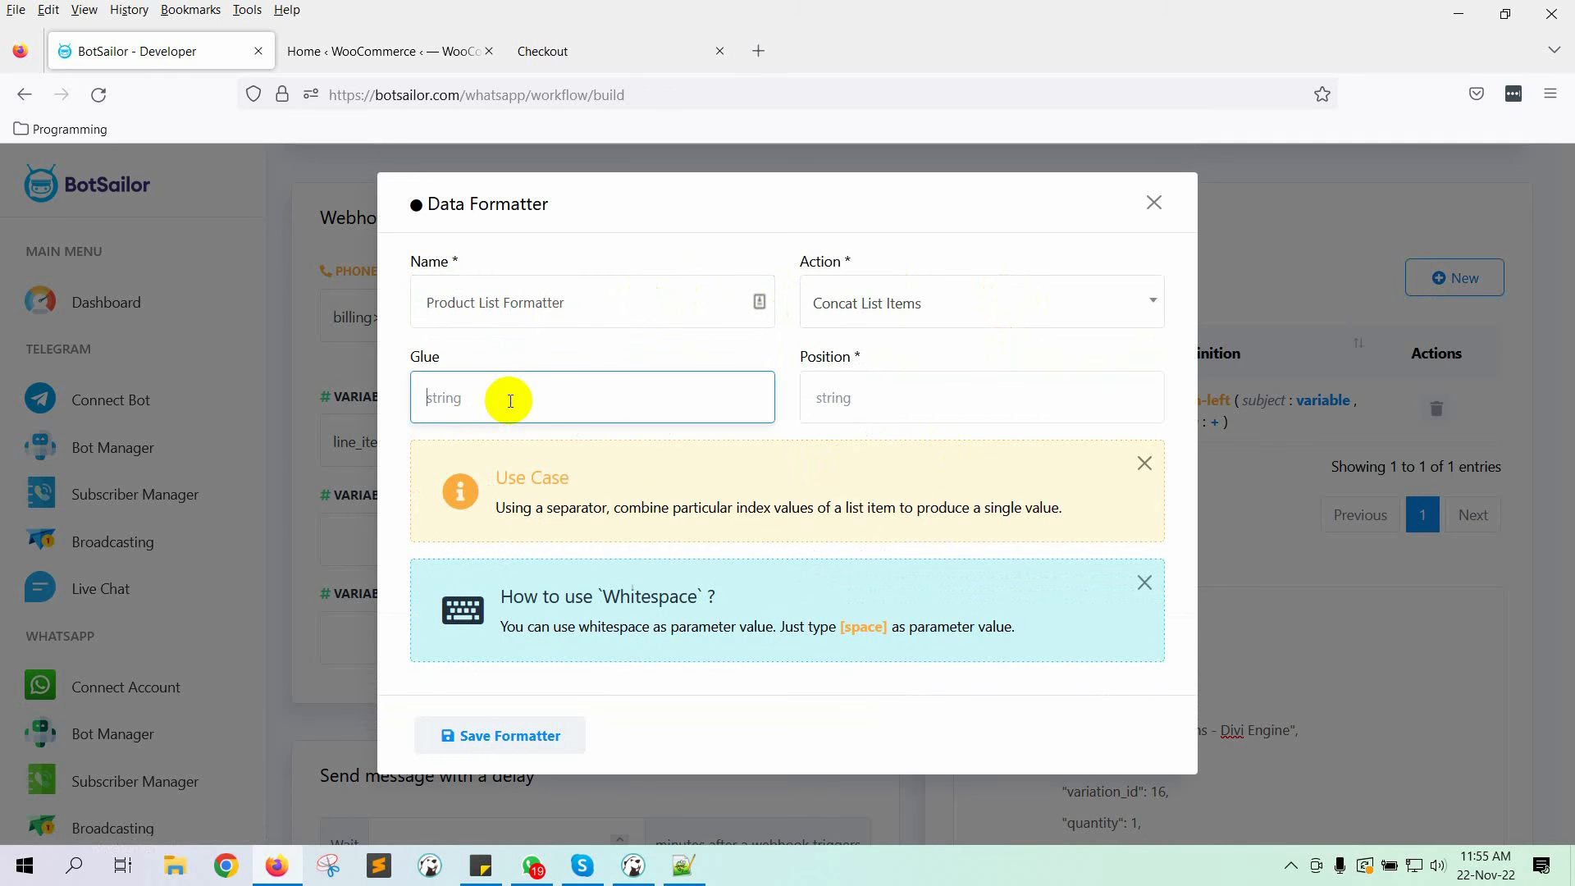
type(",")
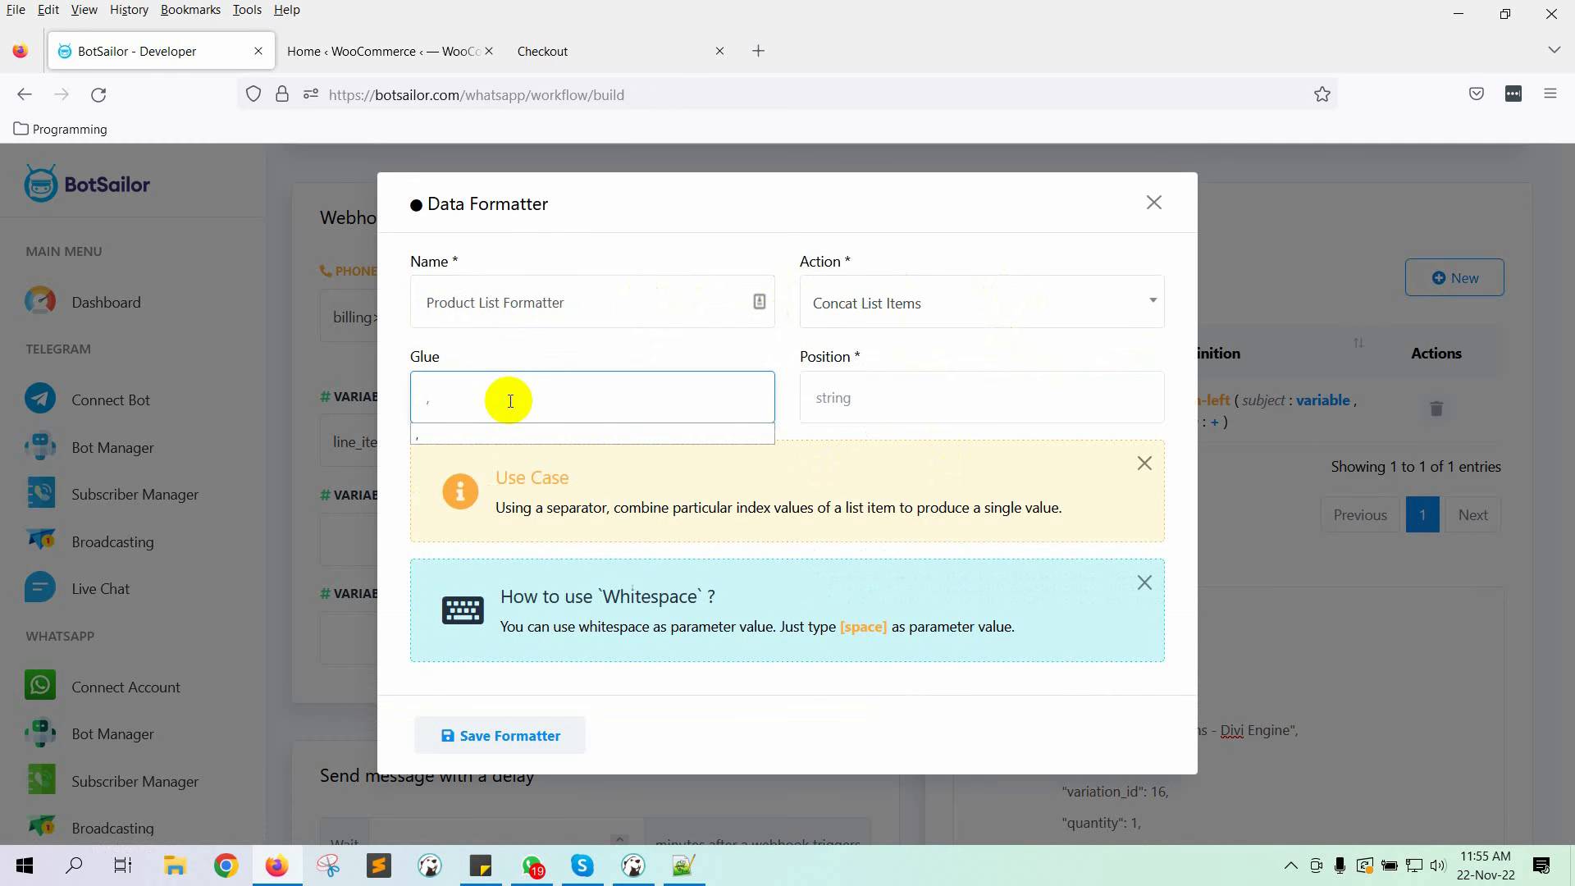
left_click(959, 402)
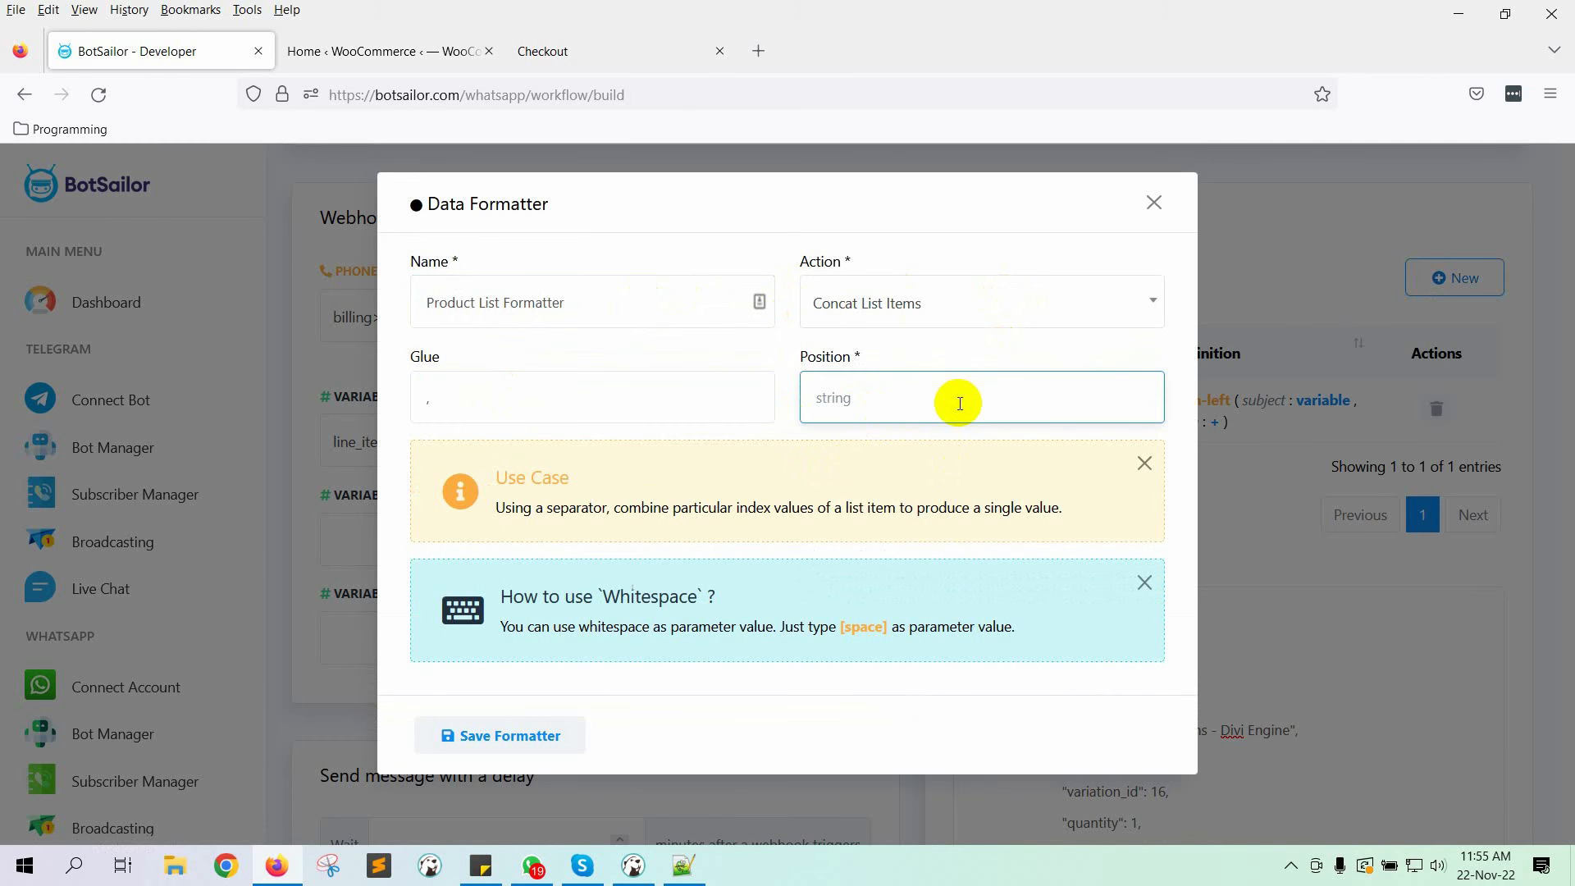
type("nam")
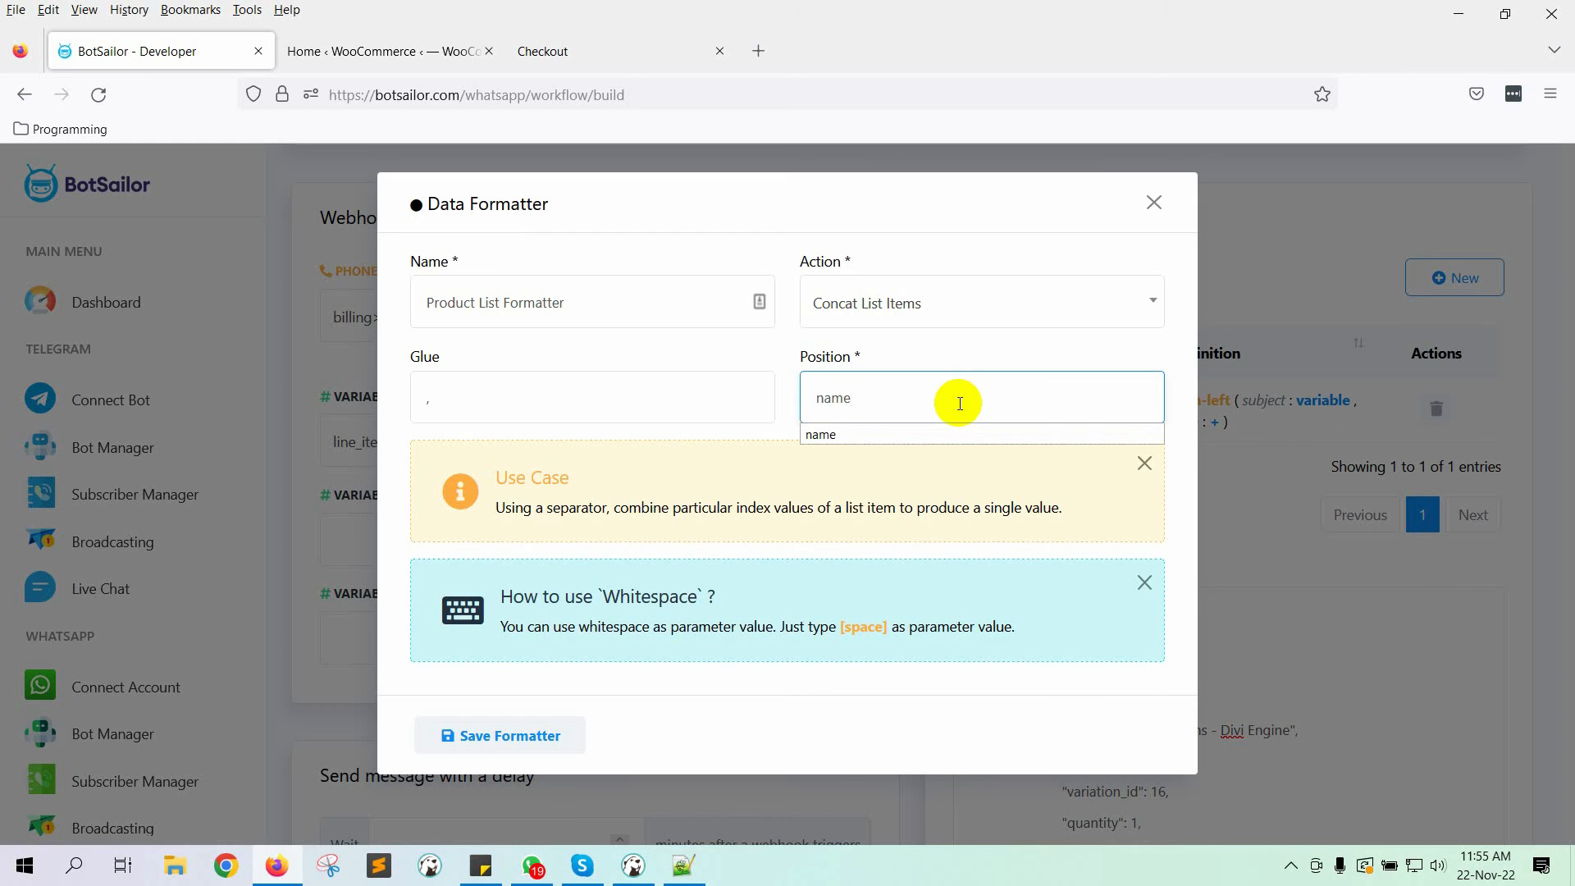
type("e")
left_click(902, 435)
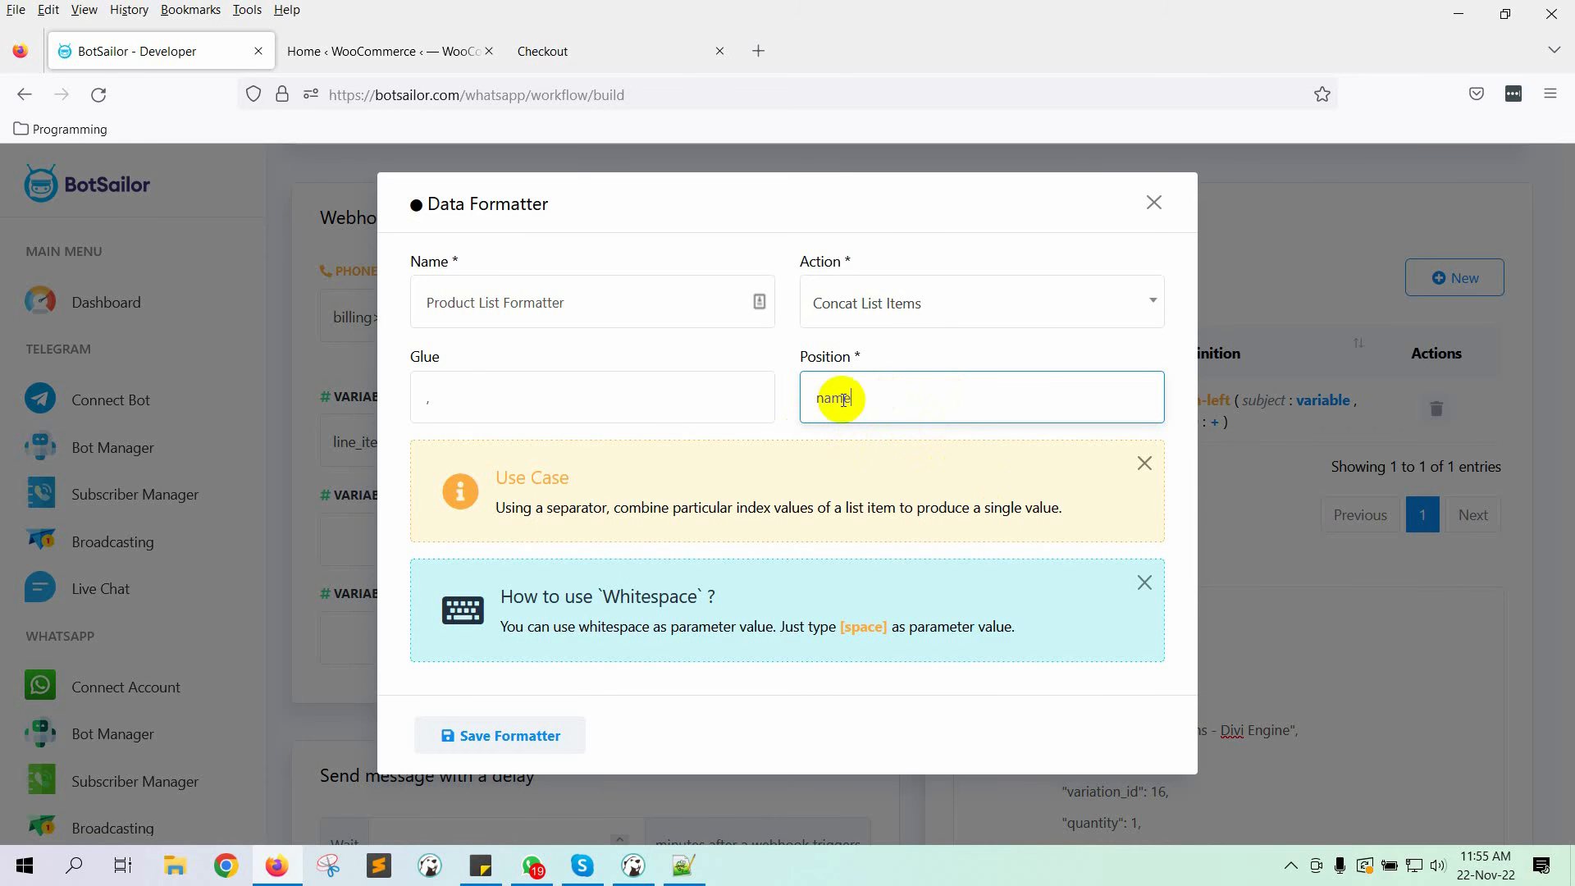
left_click(517, 736)
left_click(1154, 202)
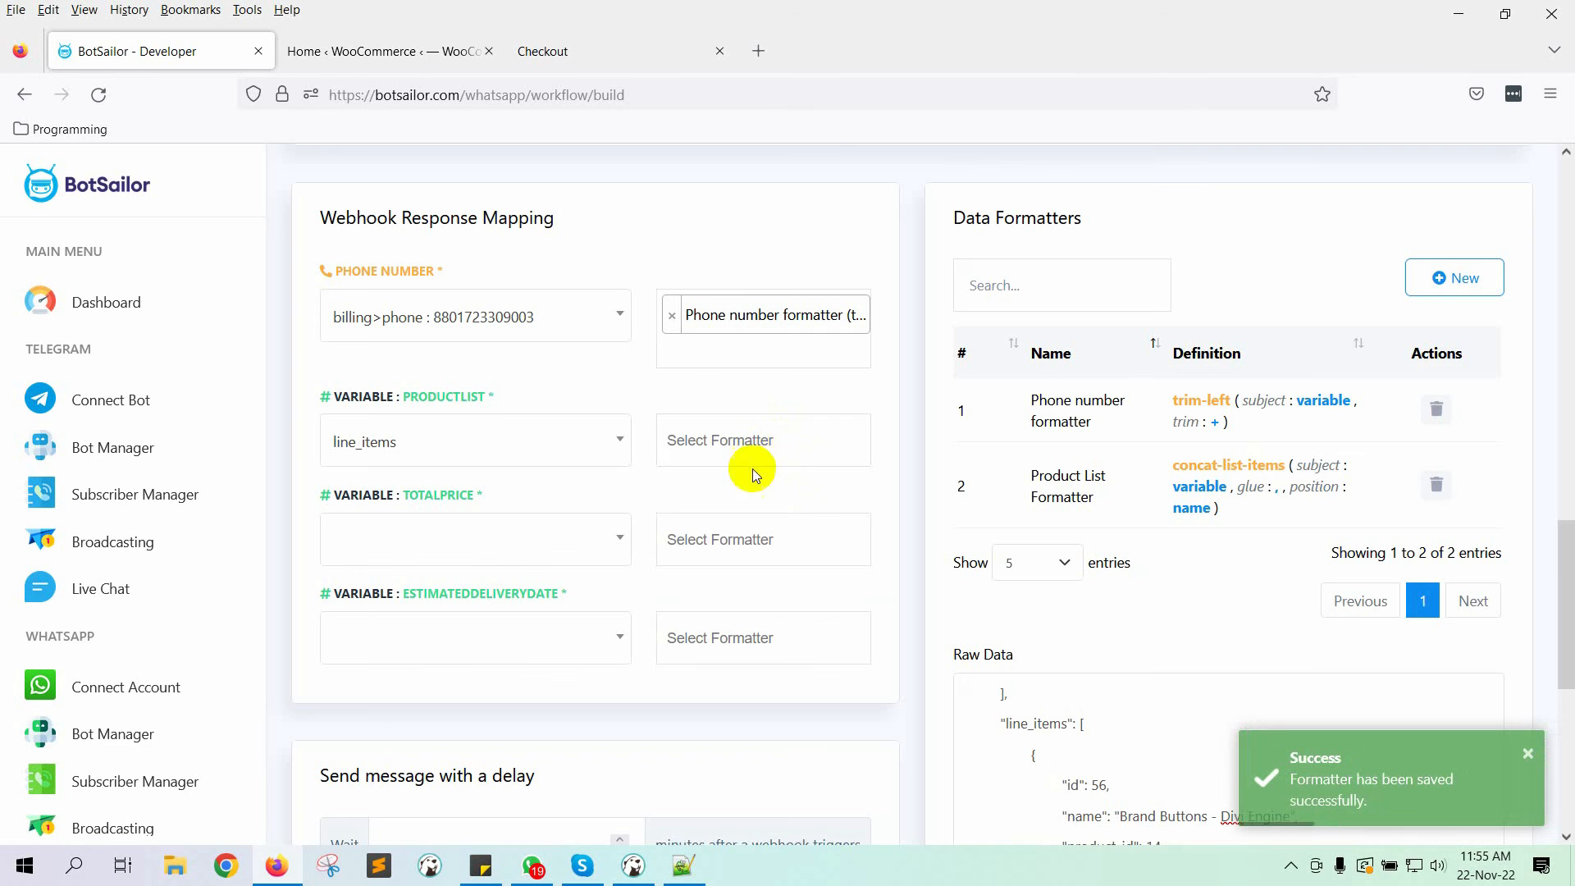
left_click(763, 448)
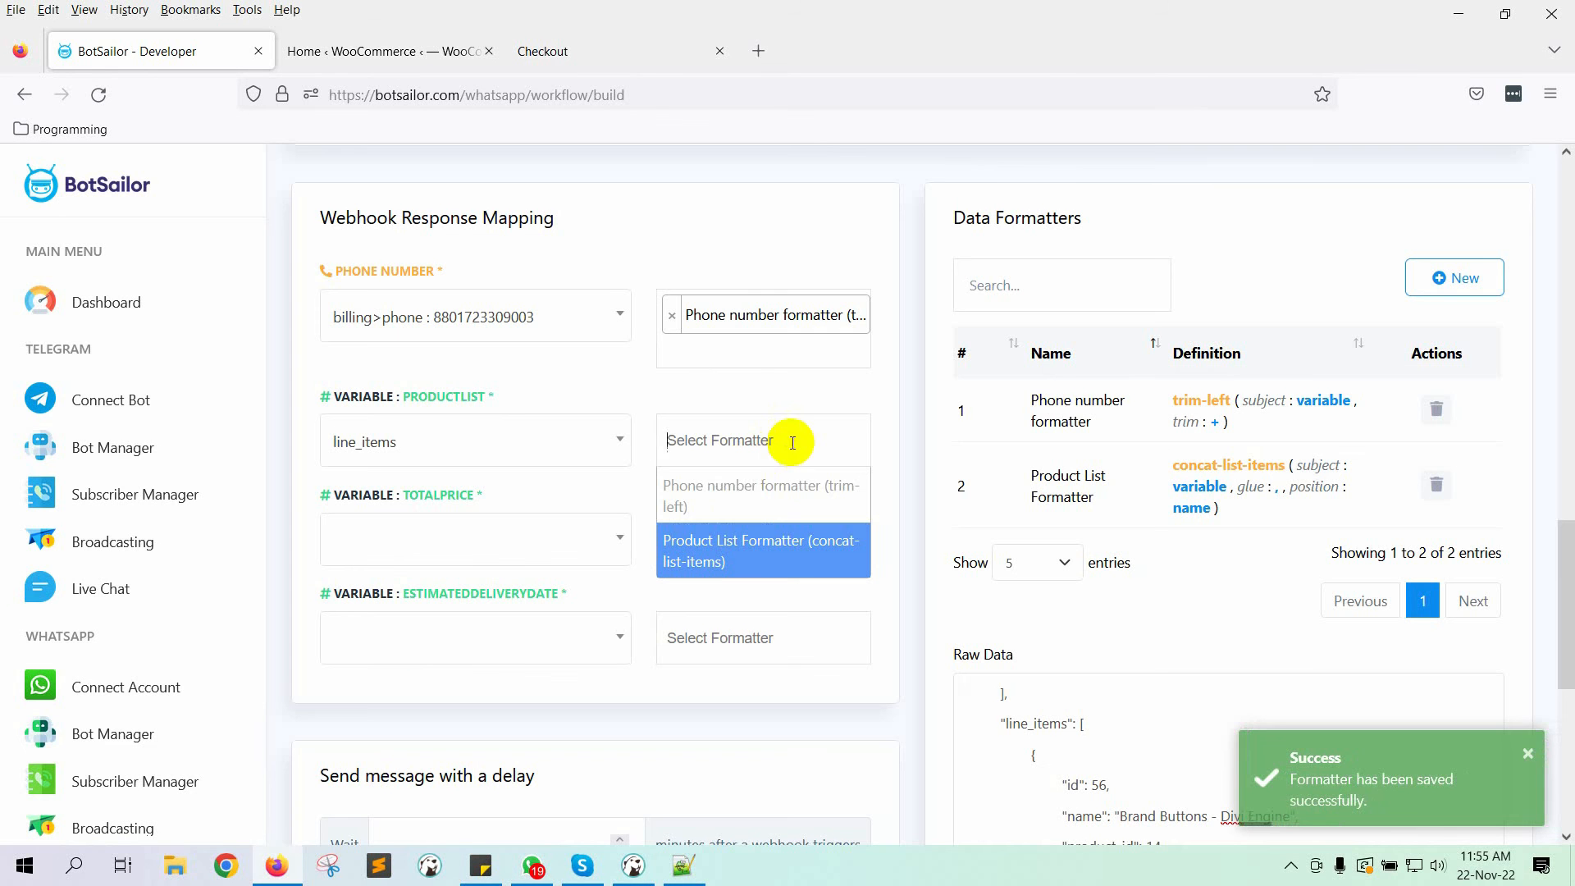
Step: Apply Product List Formatter to PRODUCTLIST and map TOTALPRICE to total : 9.99
left_click(762, 573)
scroll(510, 474, "down", 2)
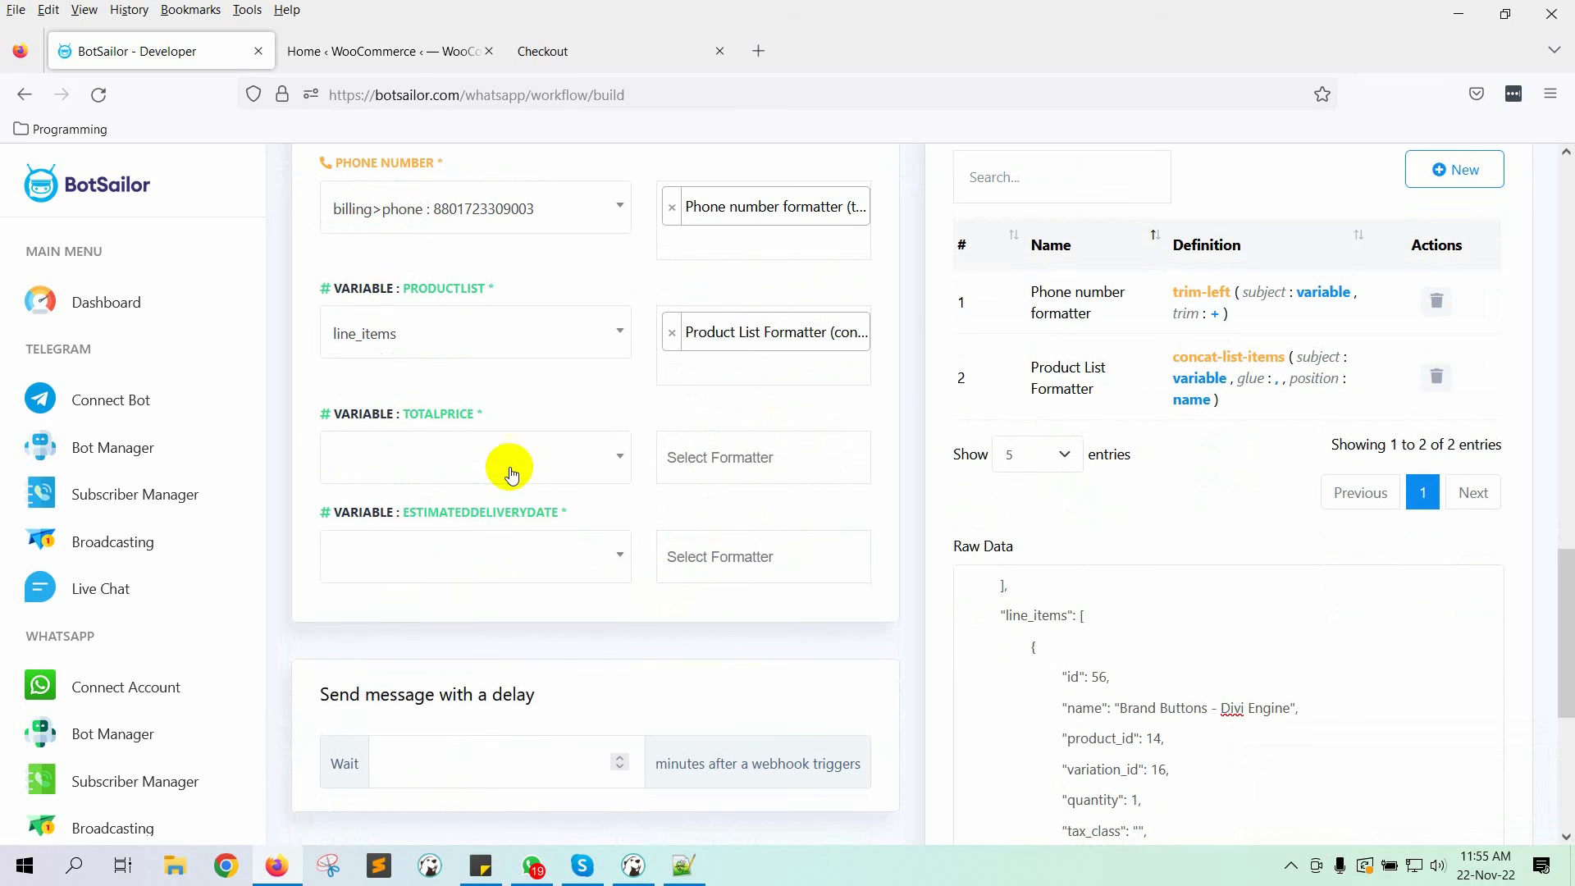
left_click(511, 461)
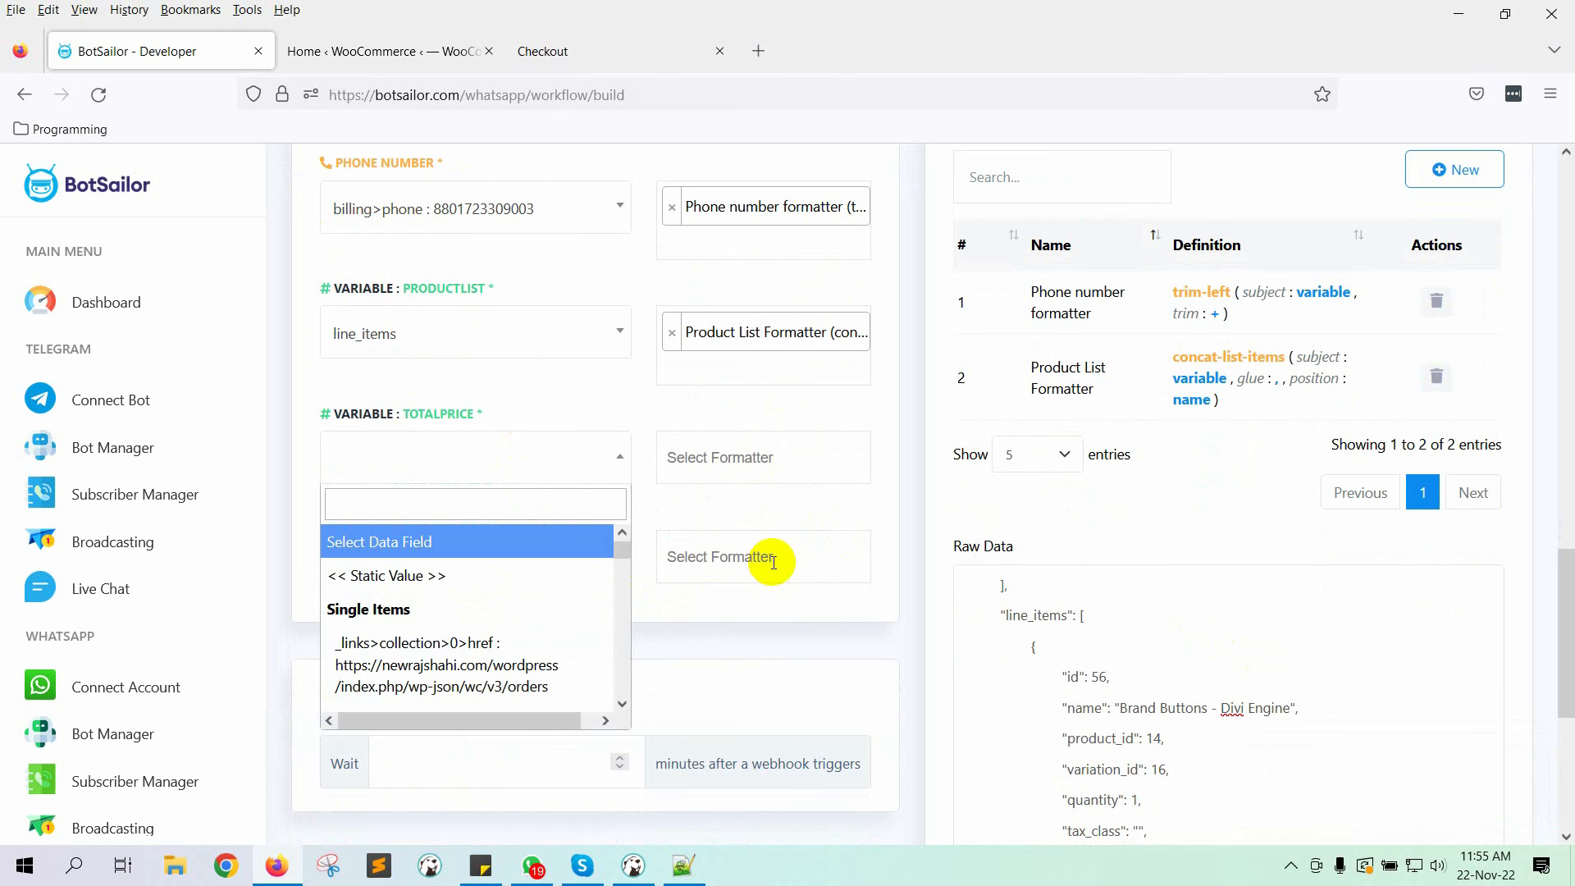
left_click(534, 503)
type("total")
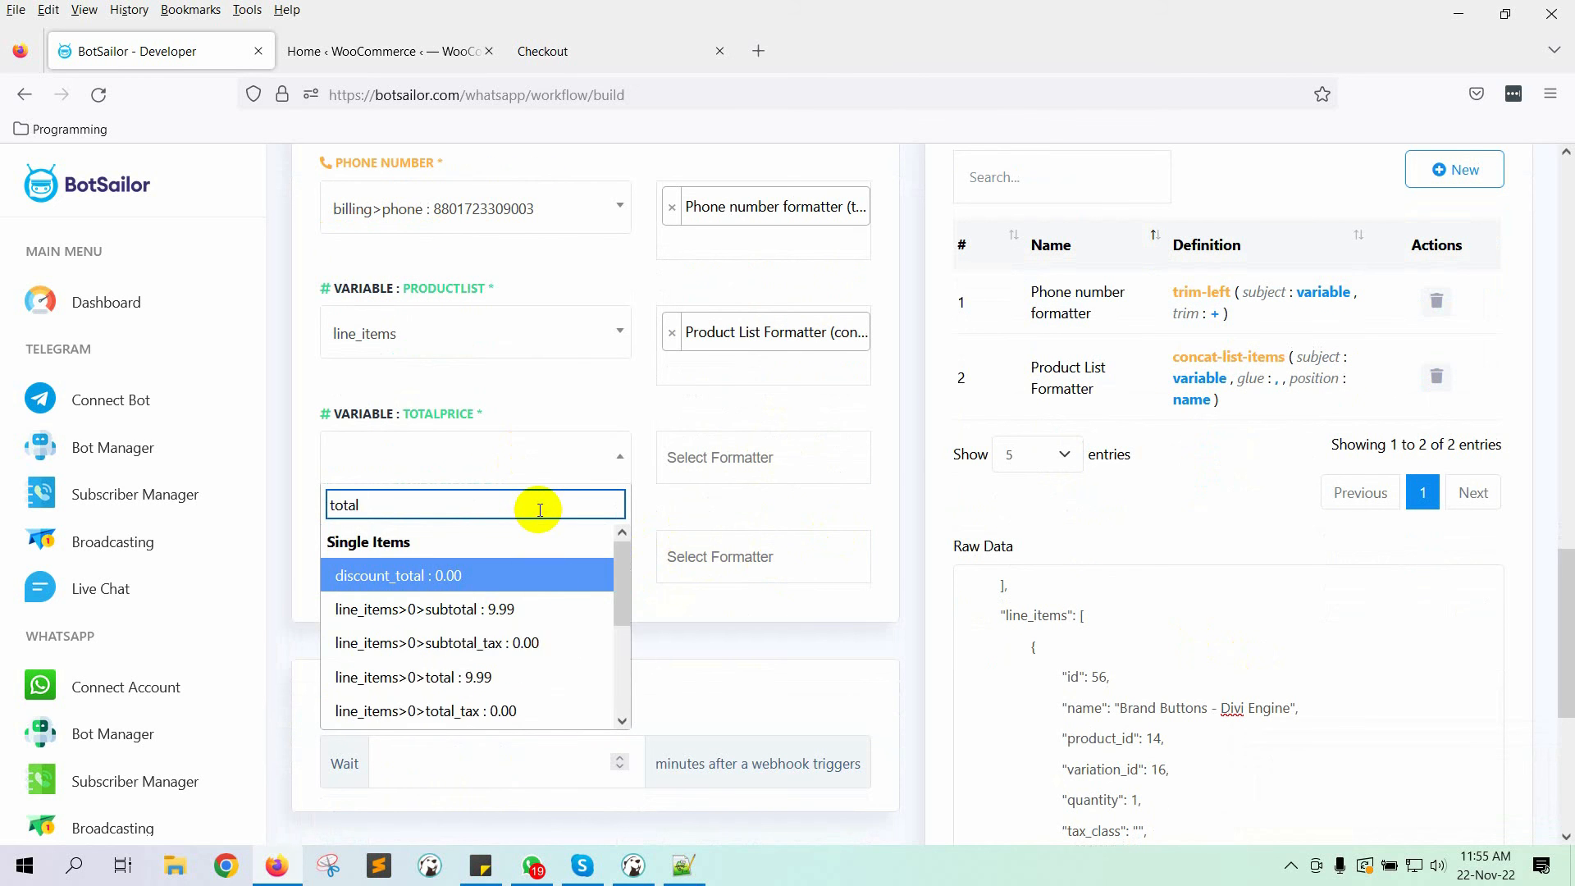
scroll(558, 640, "down", 3)
left_click(460, 675)
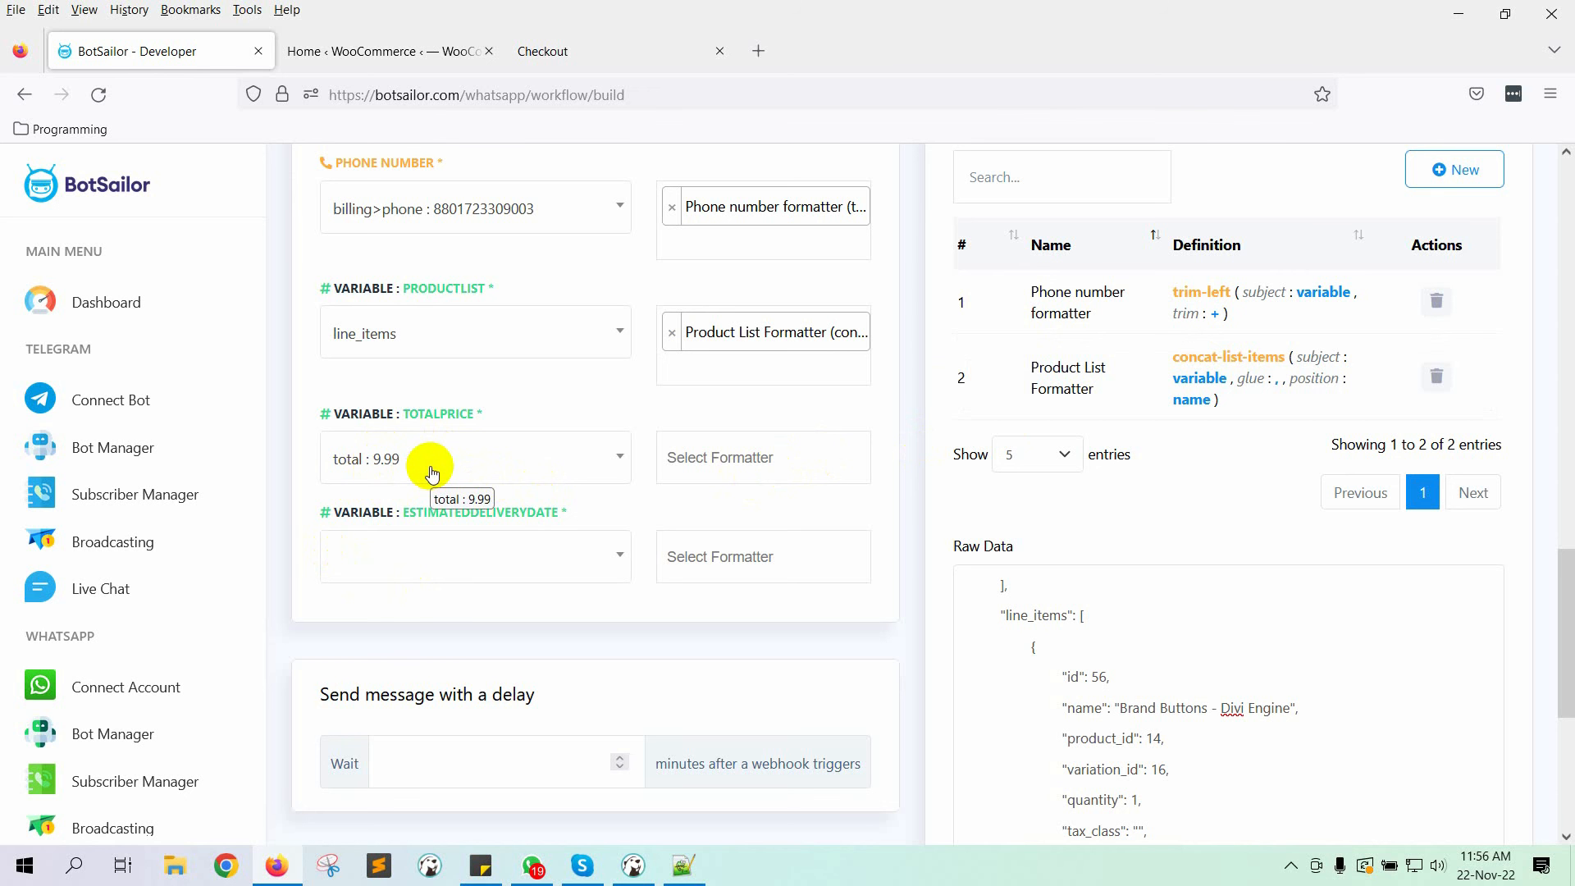
Step: Save a 'currency display' formatter using Concat Left to prefix [currency]
left_click(1451, 169)
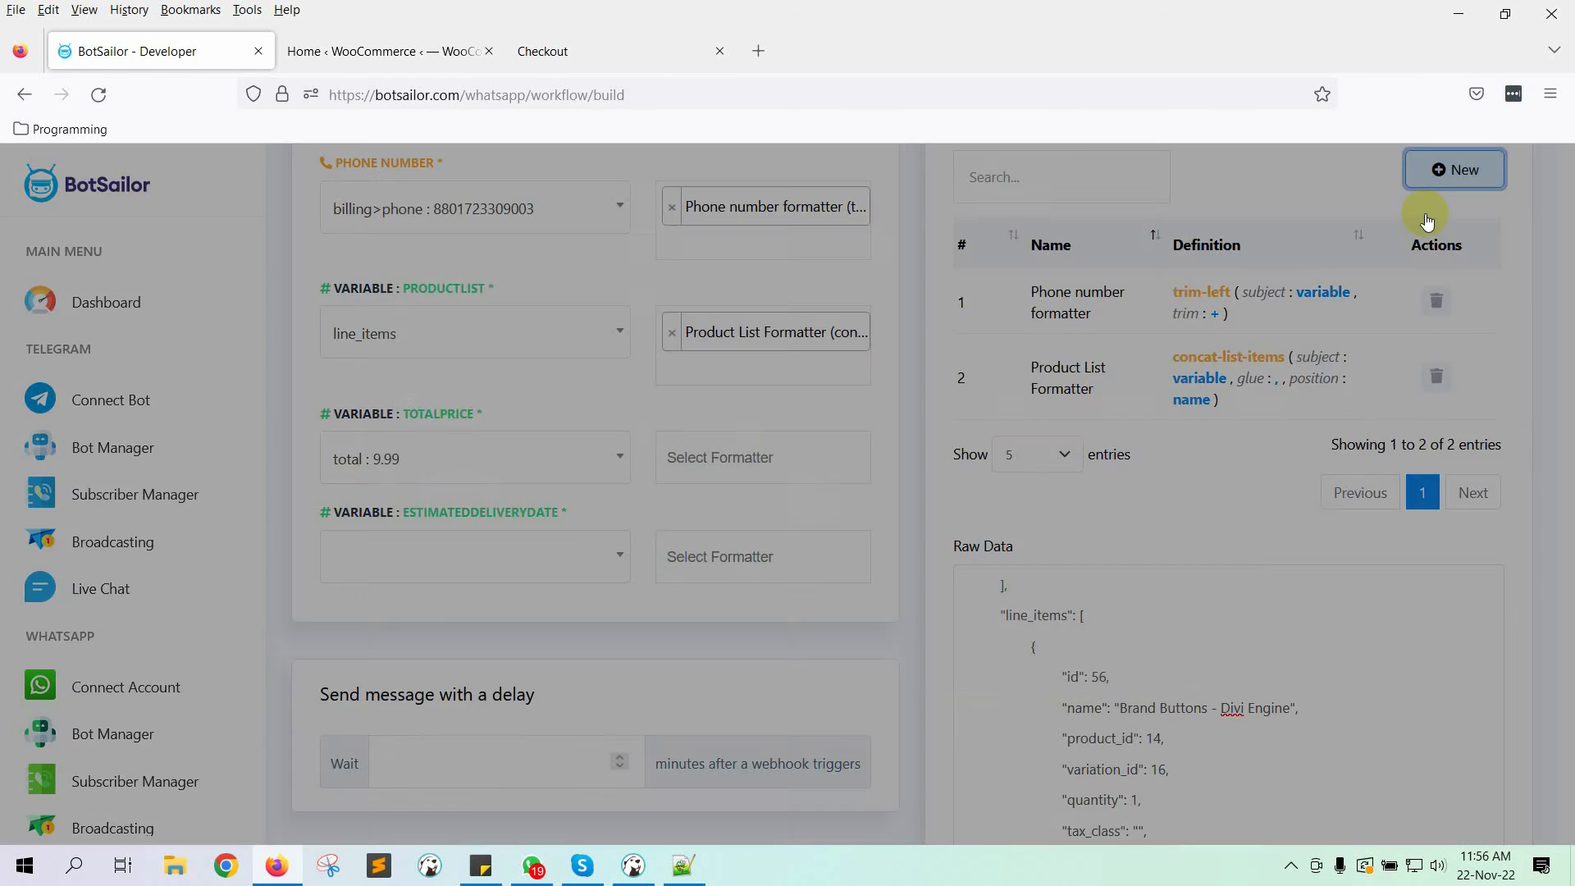
left_click(519, 292)
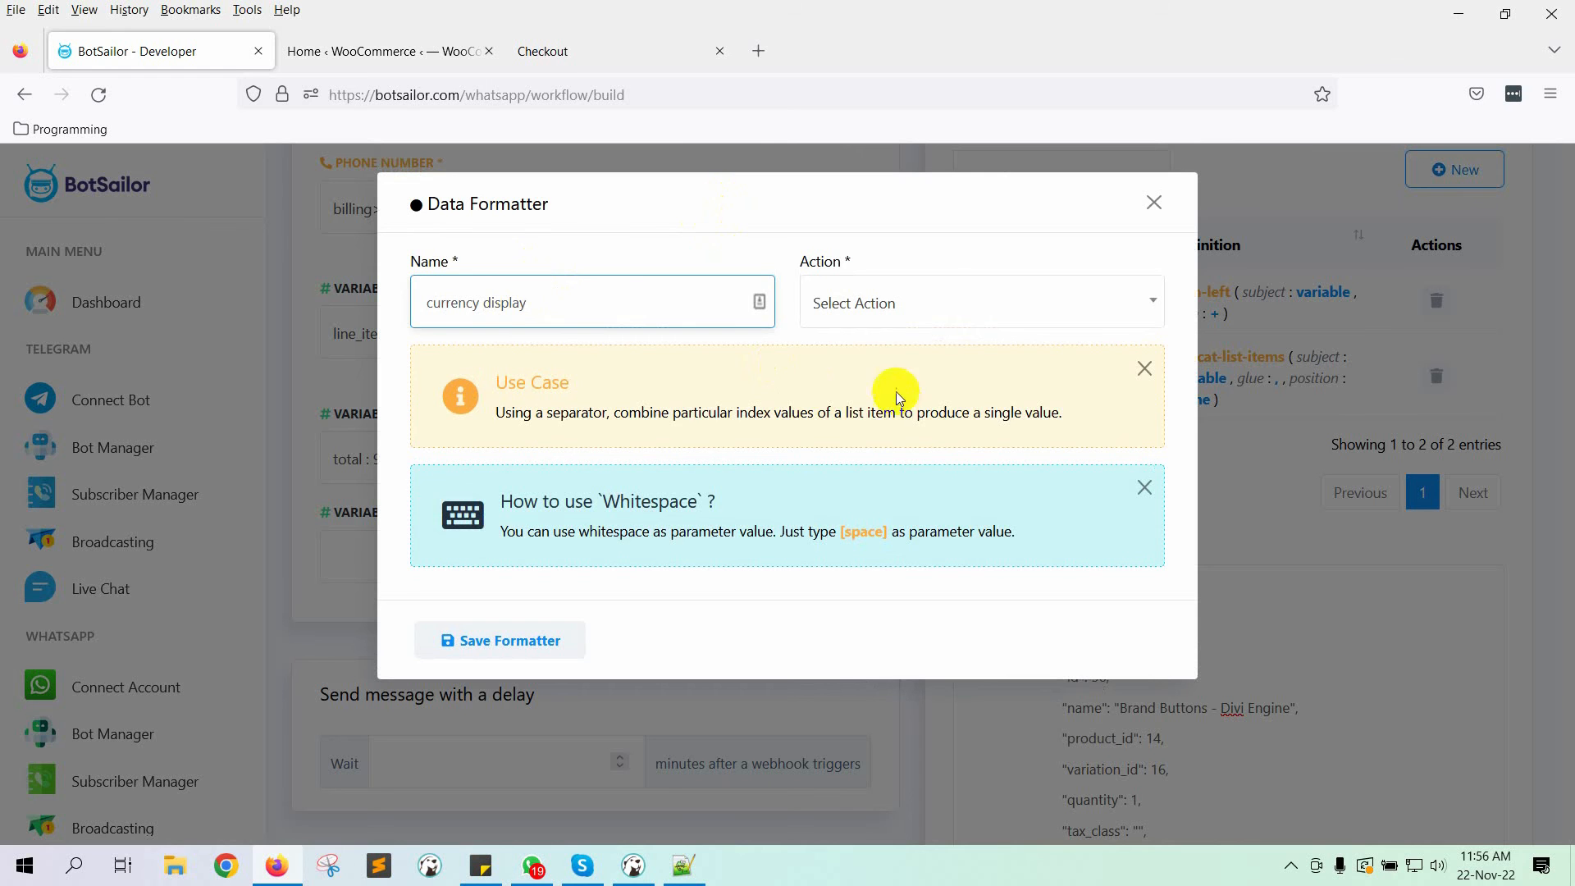
left_click(946, 297)
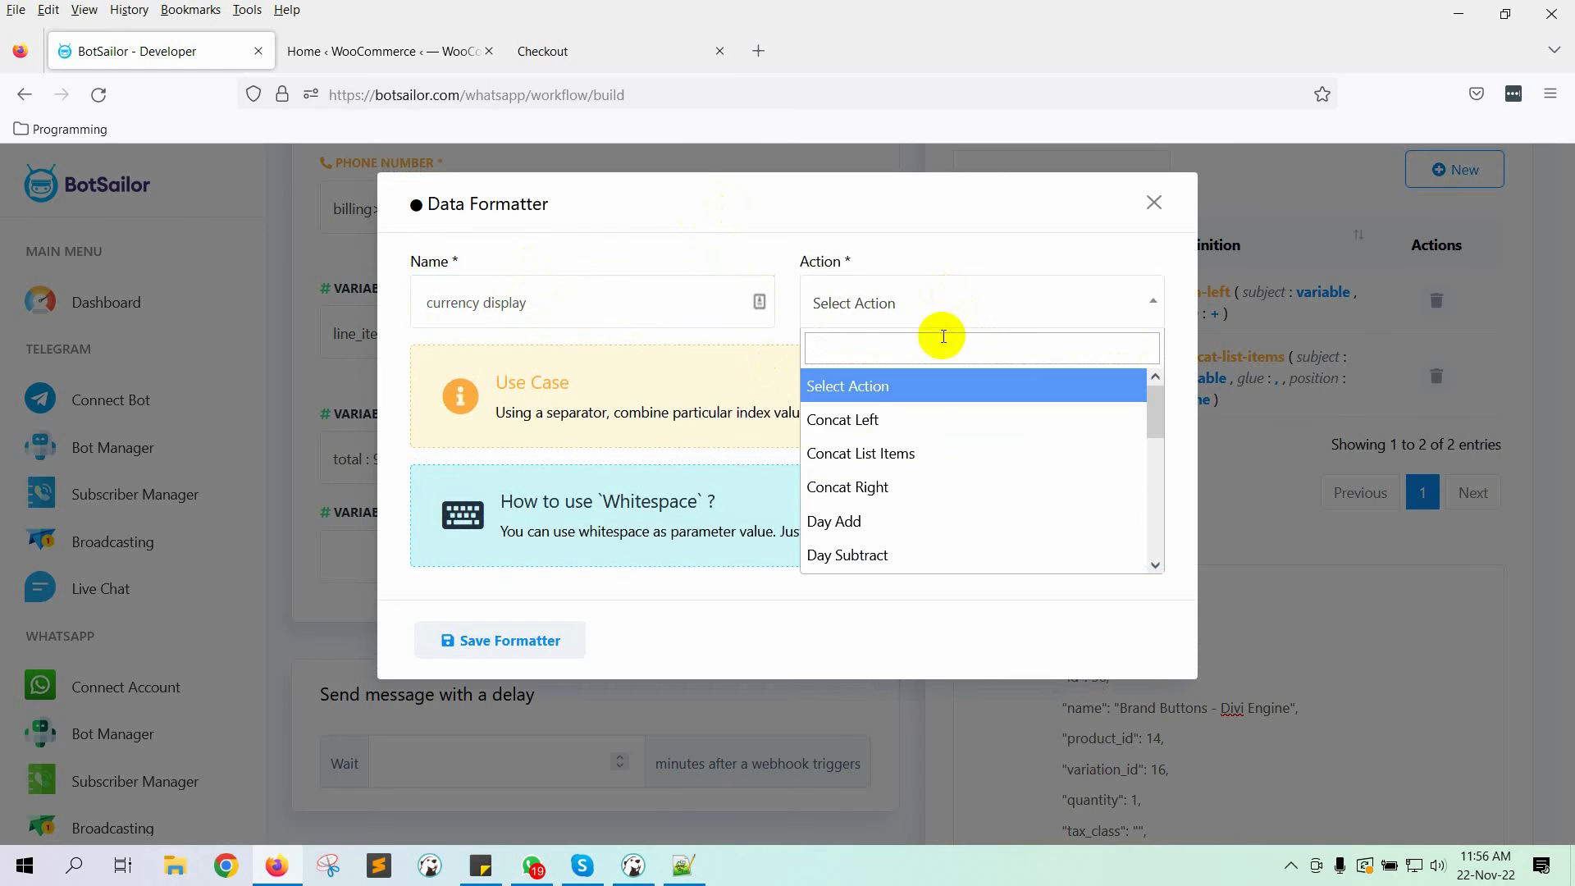
left_click(933, 428)
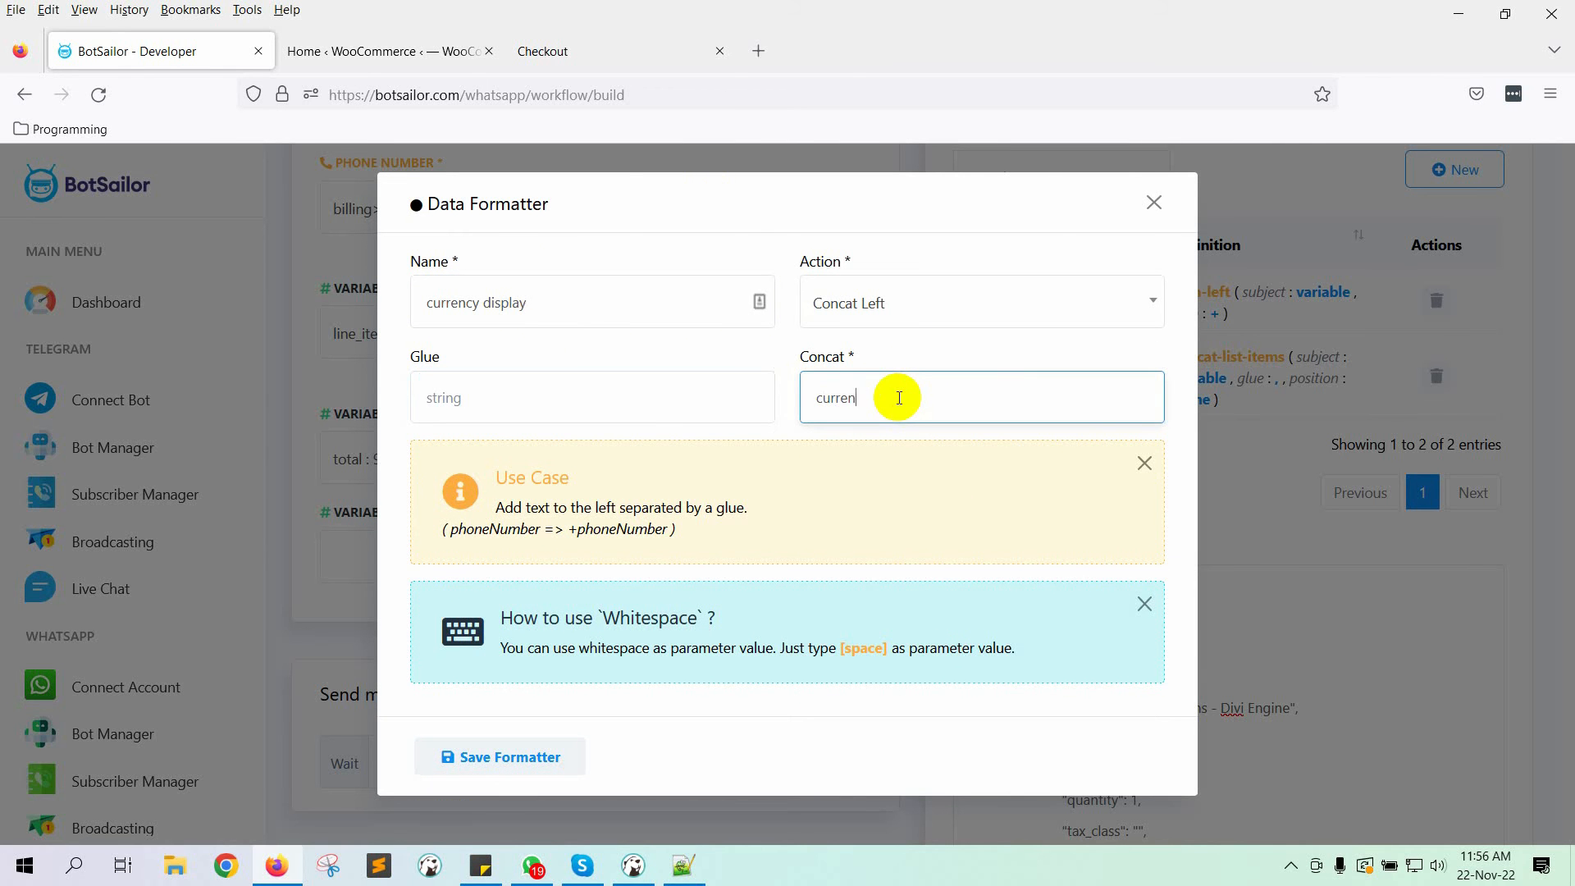
left_click(874, 435)
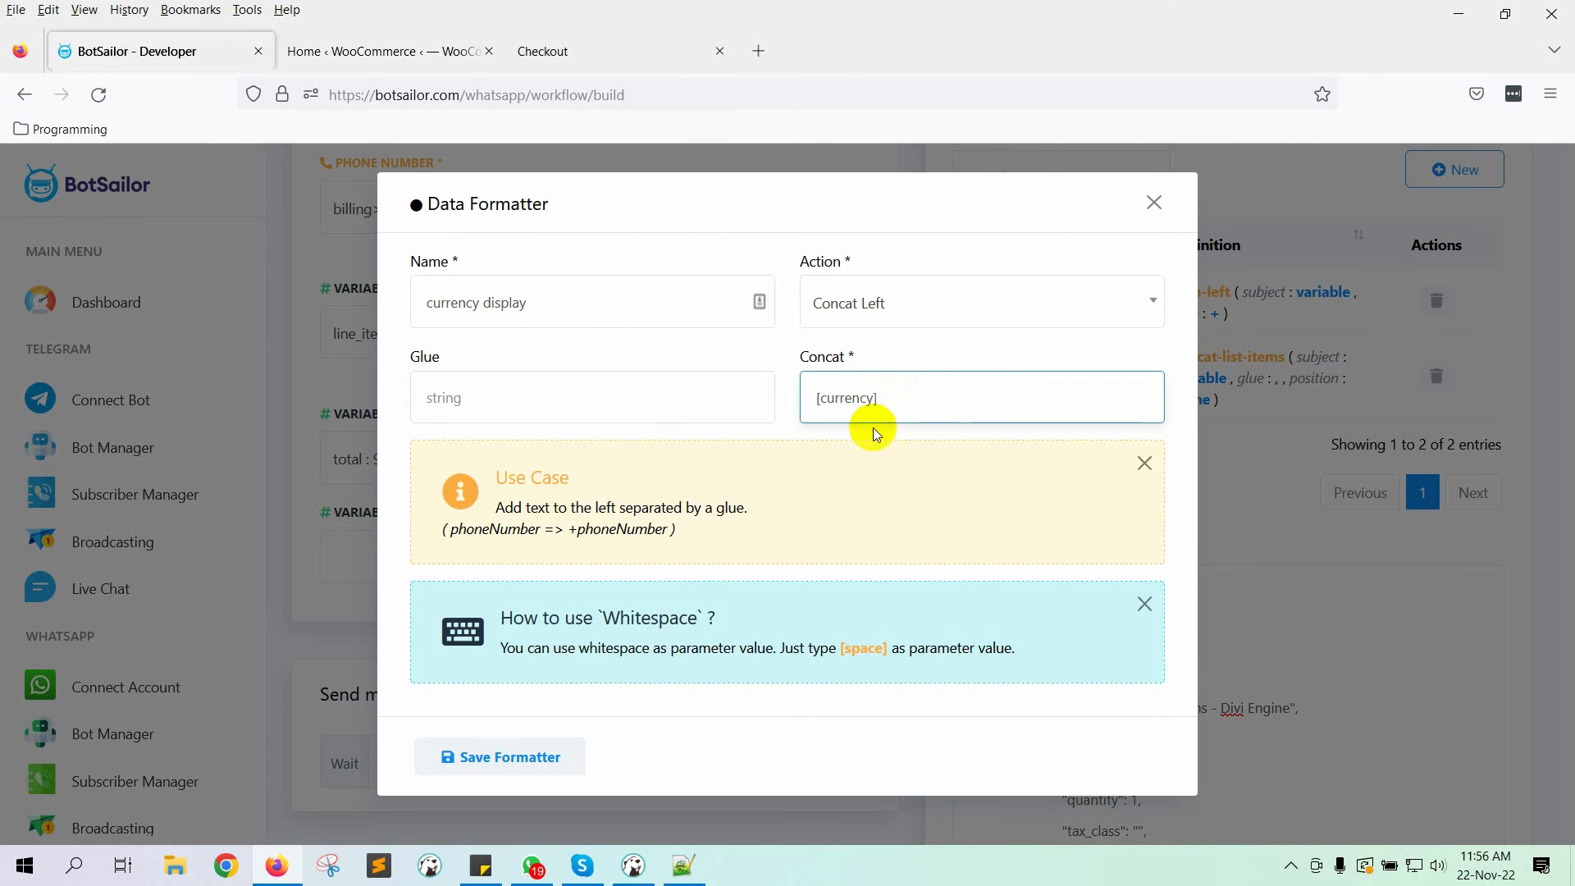
left_click(527, 753)
Step: Scroll through the raw order data to find the date fields
left_click(1147, 193)
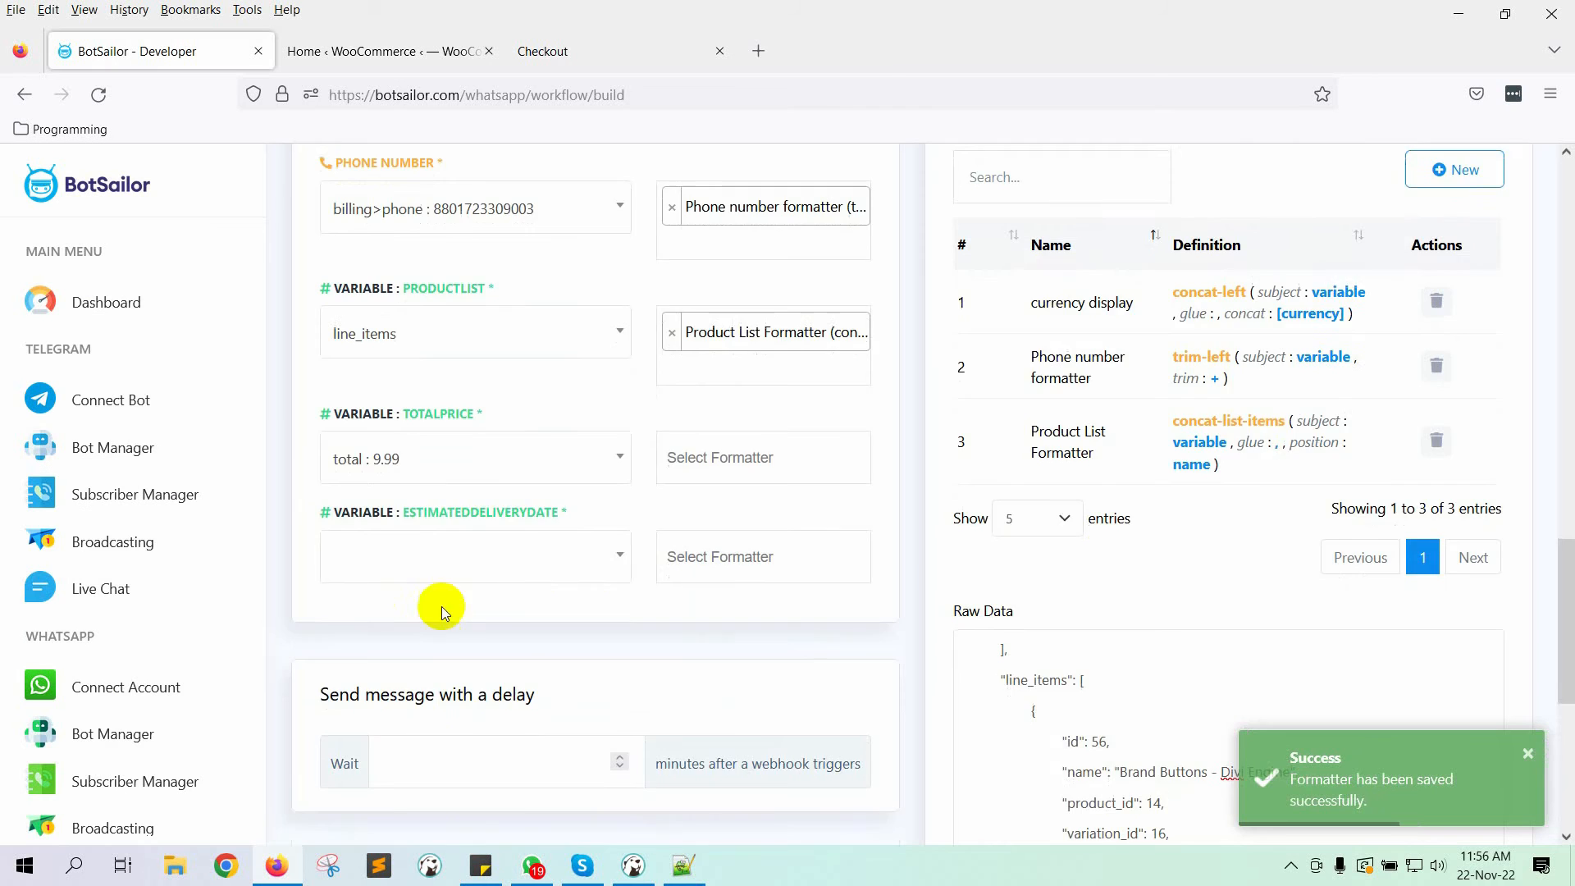
scroll(439, 558, "down", 4)
scroll(1340, 545, "down", 1)
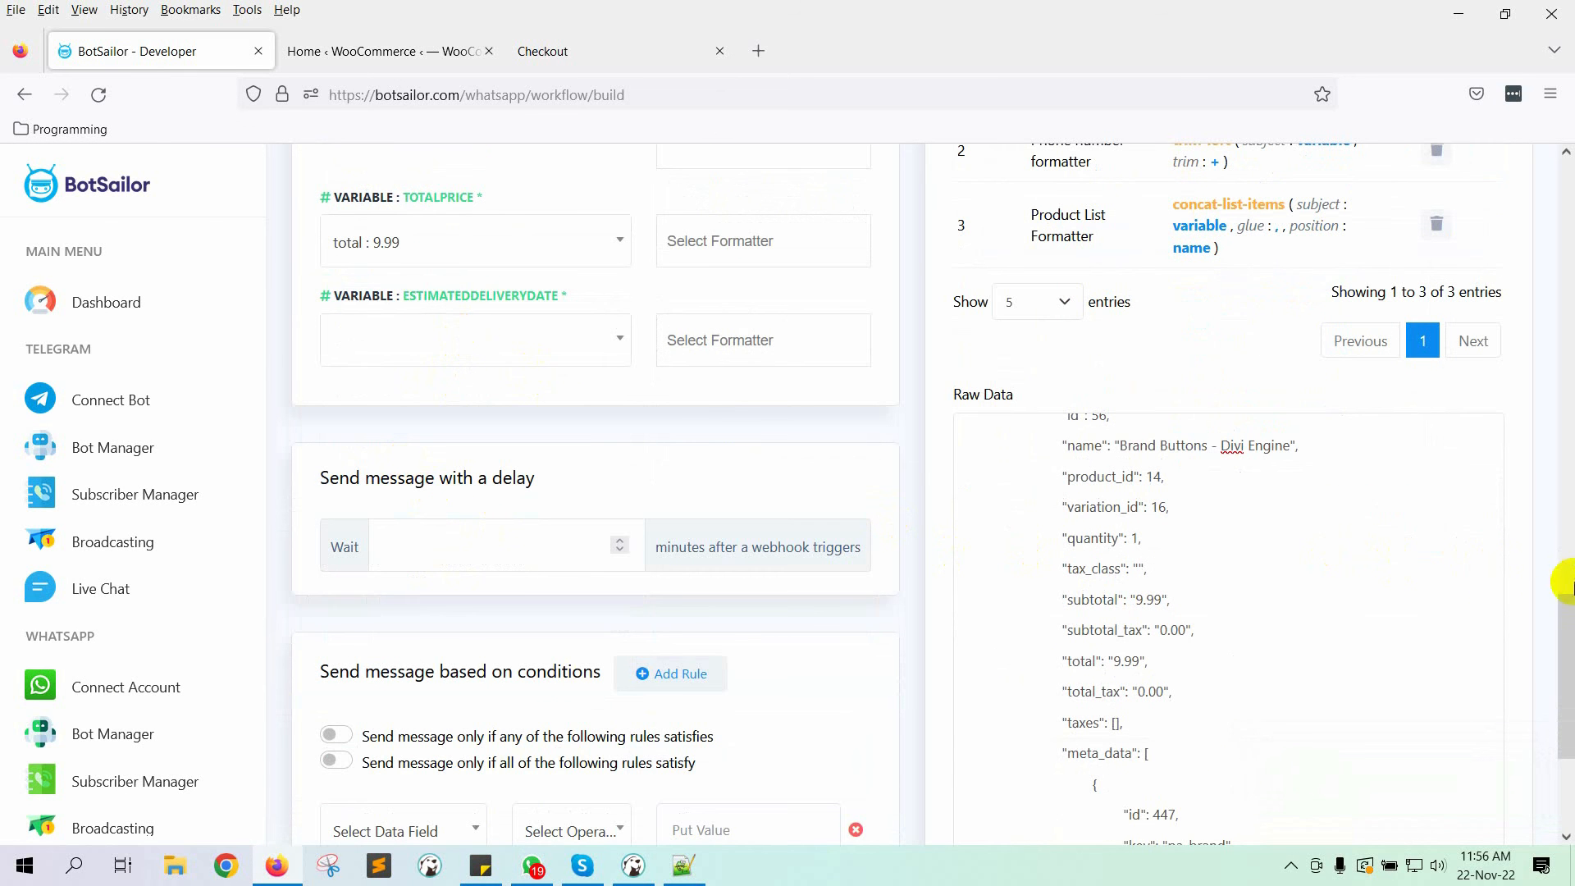
scroll(1571, 584, "down", 2)
scroll(1189, 600, "down", 4)
scroll(1193, 594, "up", 4)
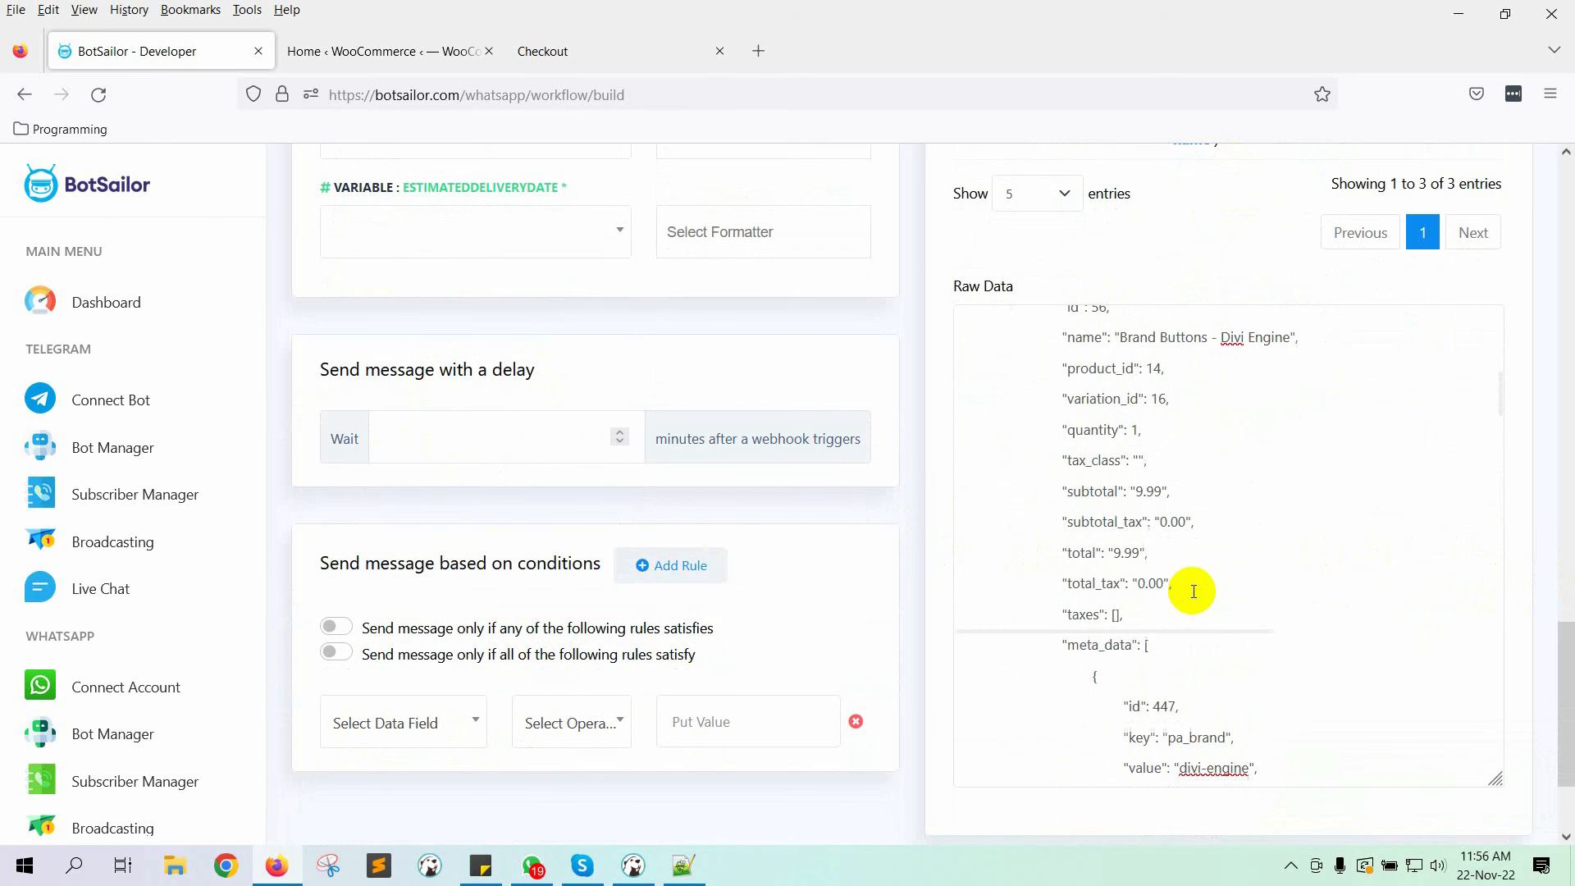
scroll(1194, 591, "up", 8)
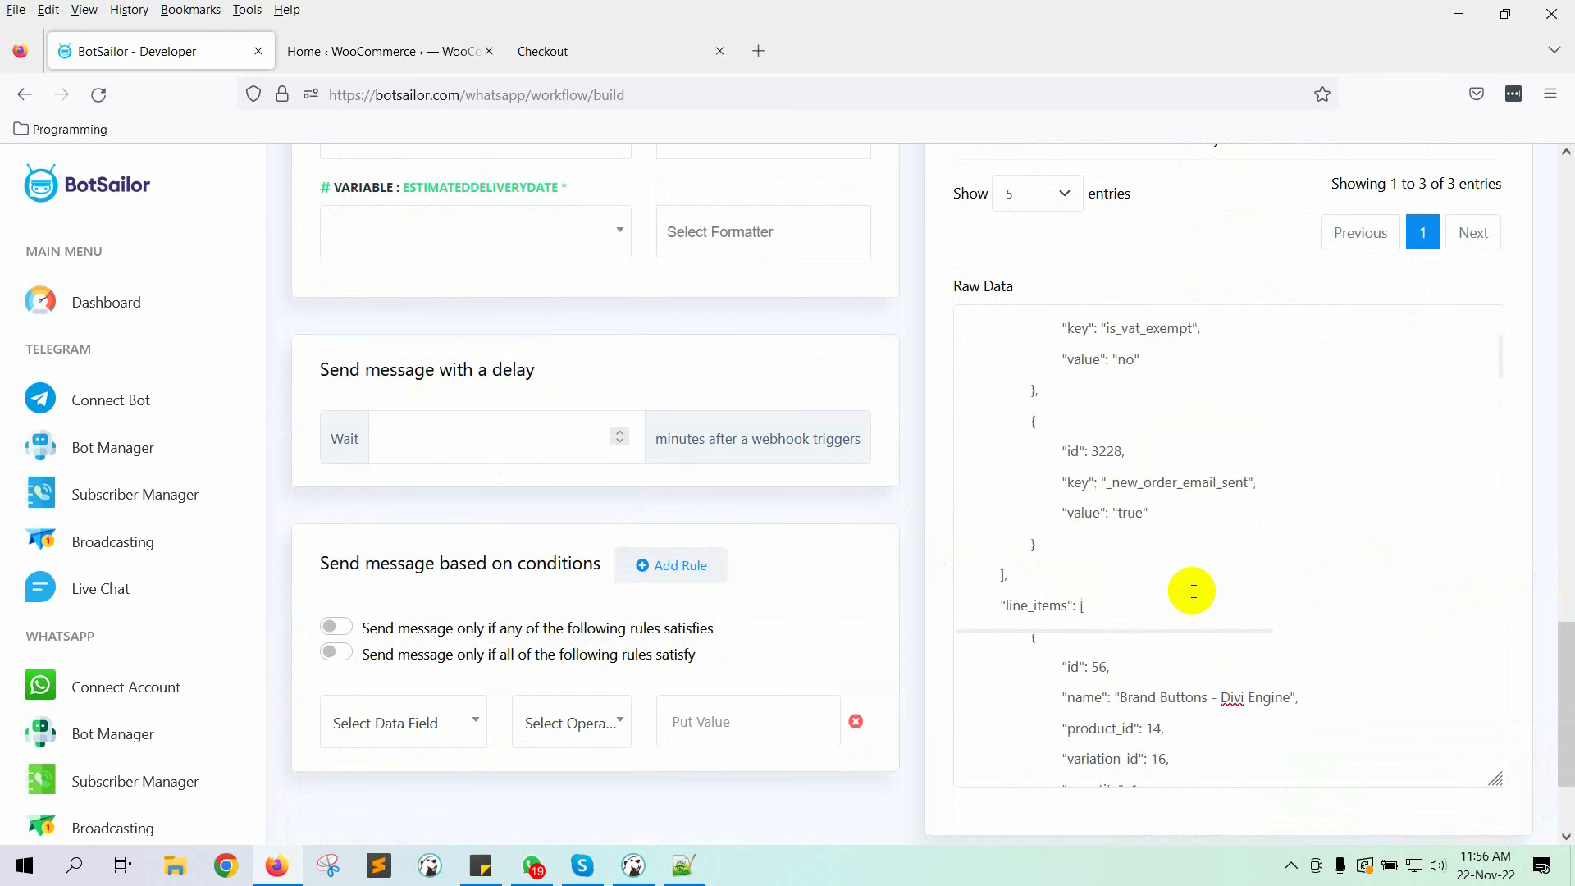
scroll(1194, 591, "up", 8)
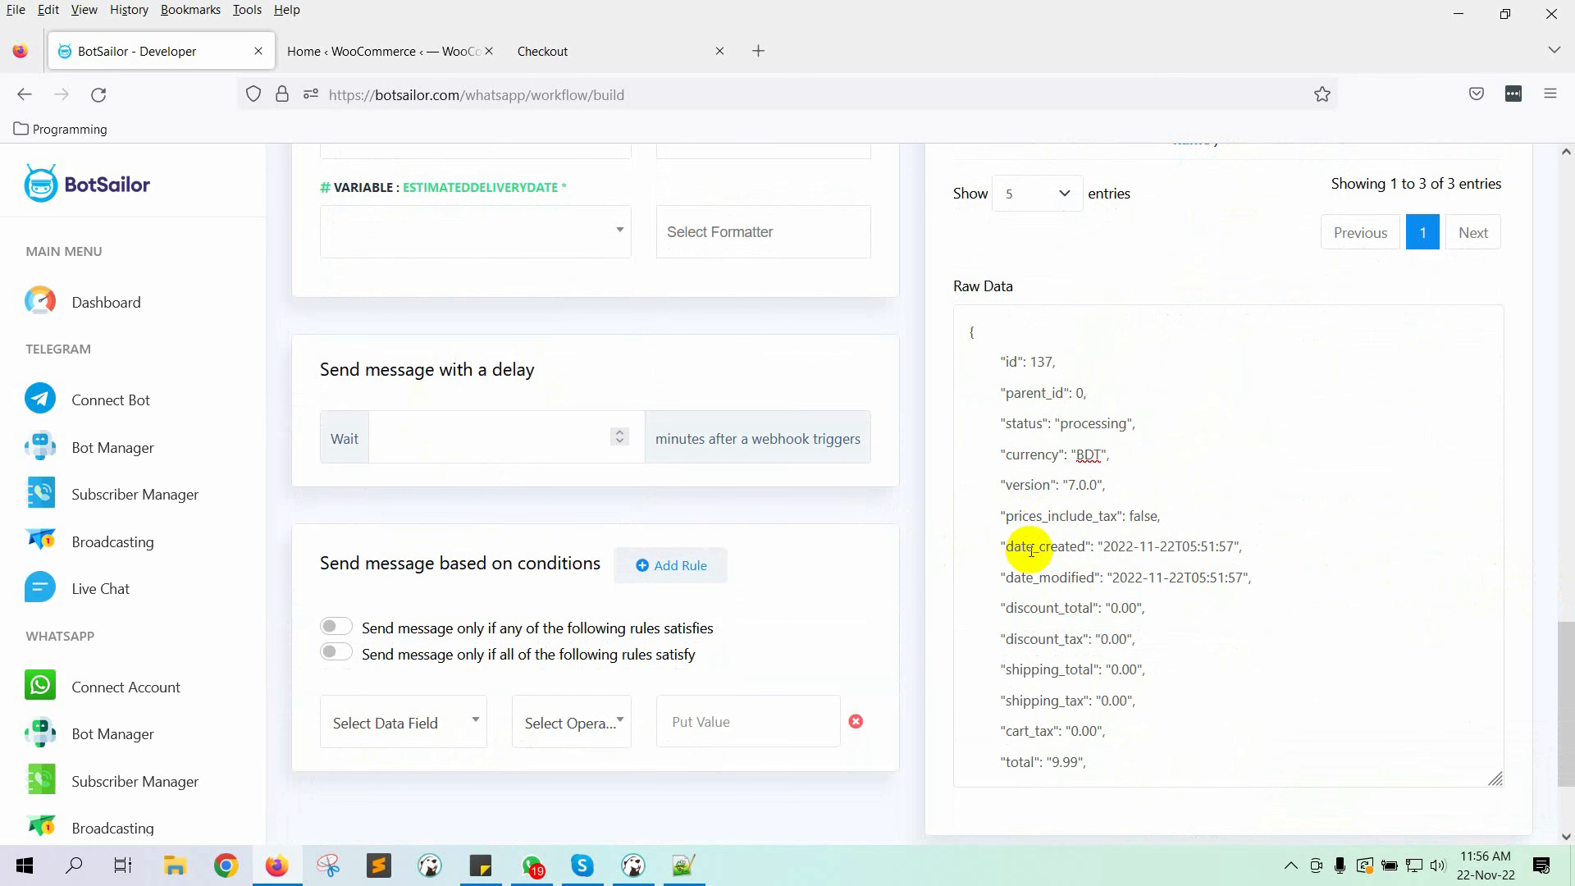
left_click_drag(1032, 547, 1160, 547)
scroll(1568, 623, "up", 3)
Step: Map ESTIMATEDDELIVERYDATE to date_created (2022-11-22T05:51:57) by searching 'date'
left_click(414, 458)
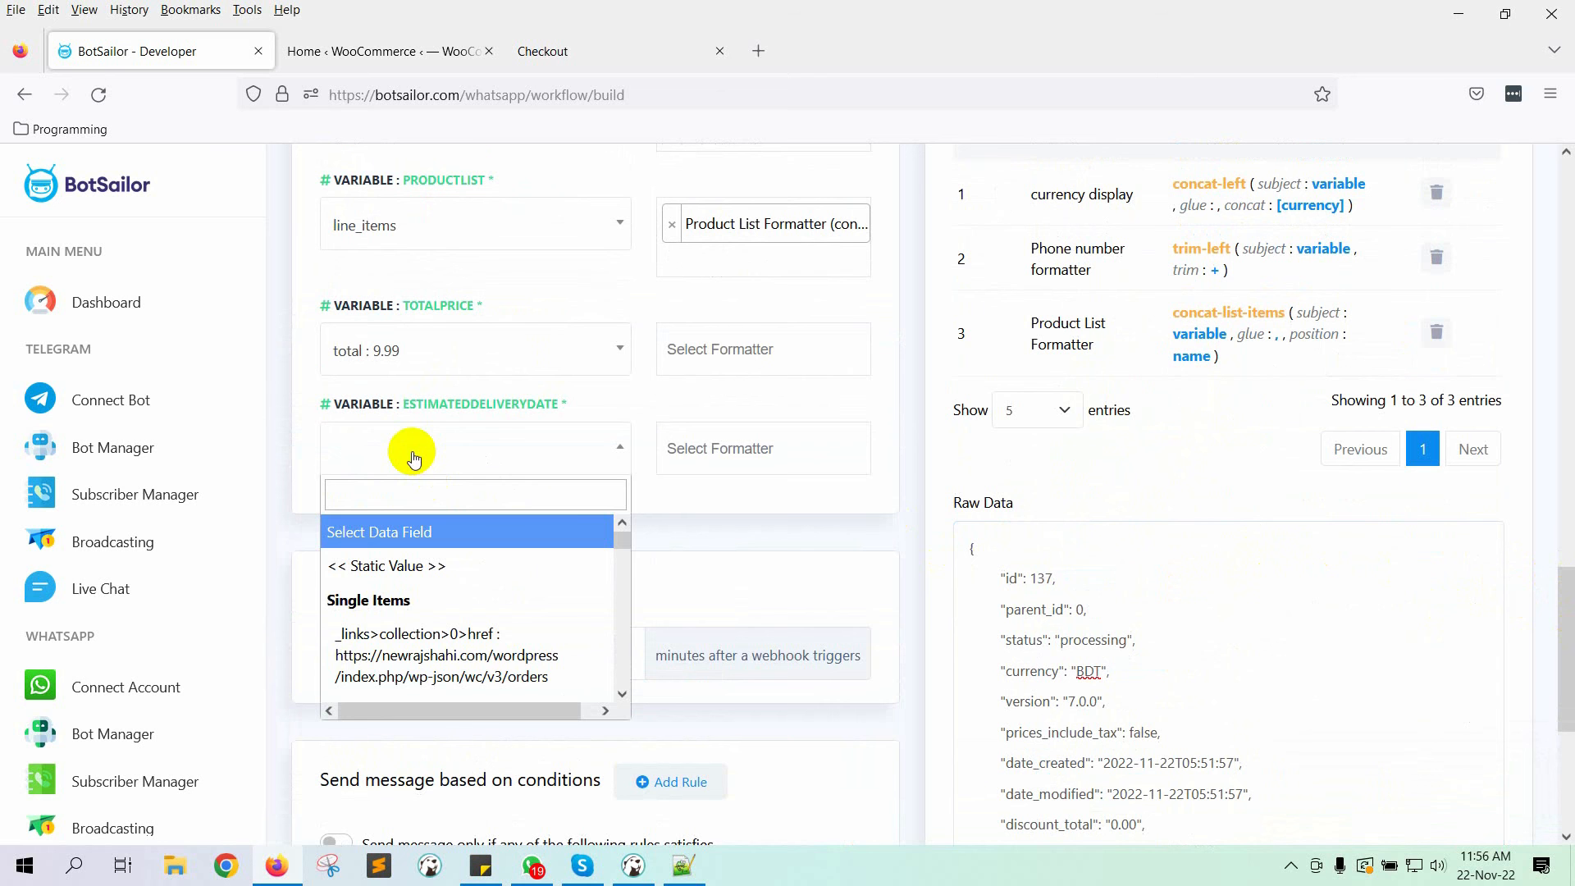
type("date")
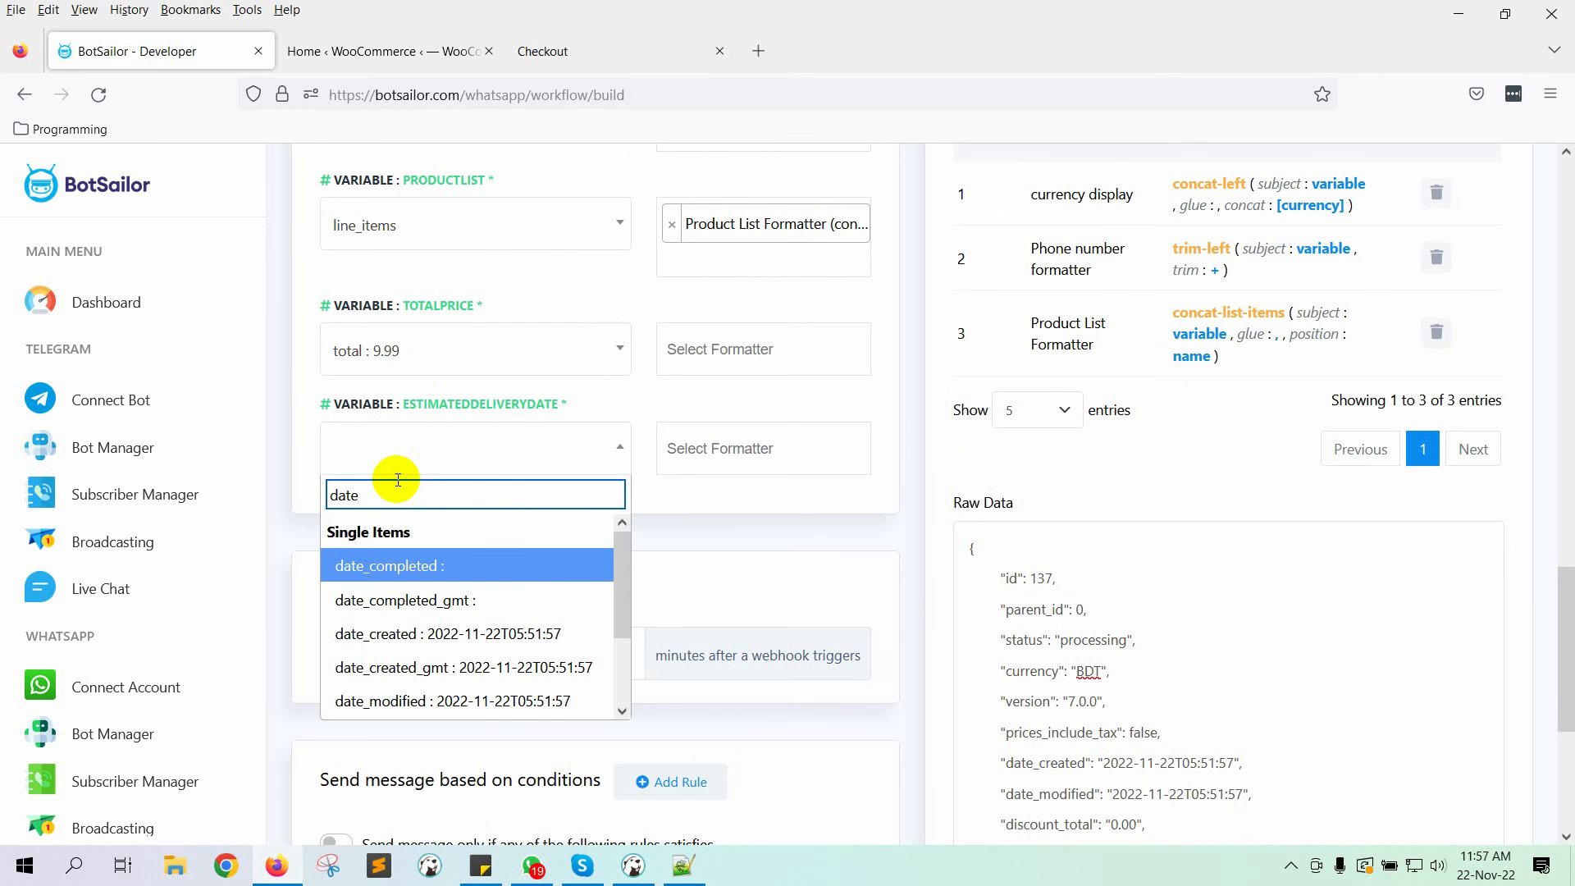
left_click(468, 633)
scroll(1144, 451, "up", 3)
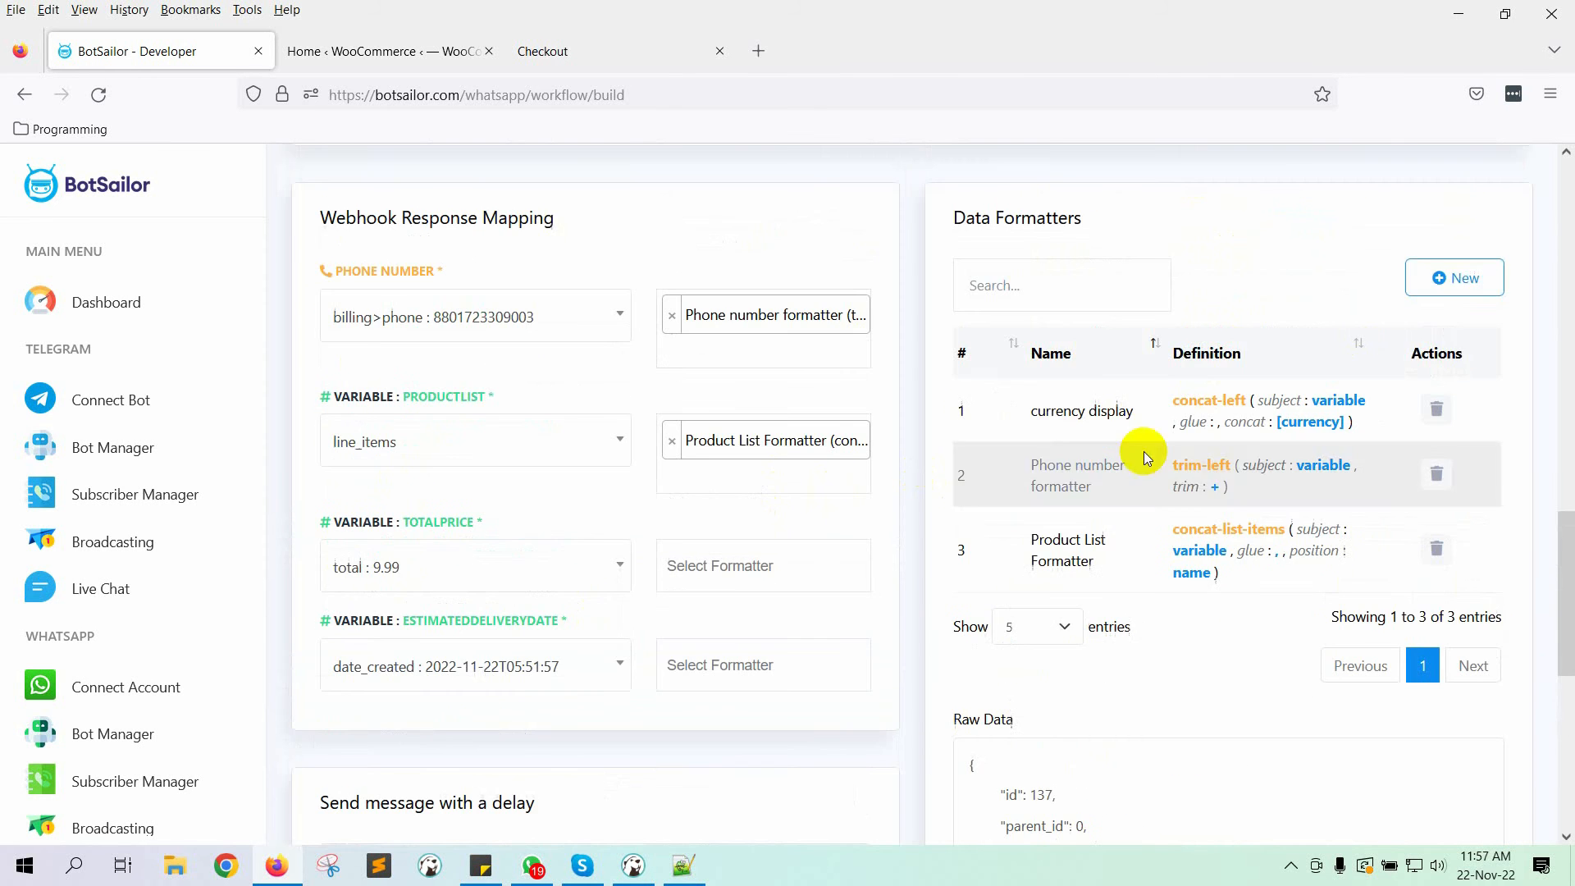
Step: Save a 'deliverydate' formatter using Day Add with 7 days
left_click(1454, 277)
left_click(515, 310)
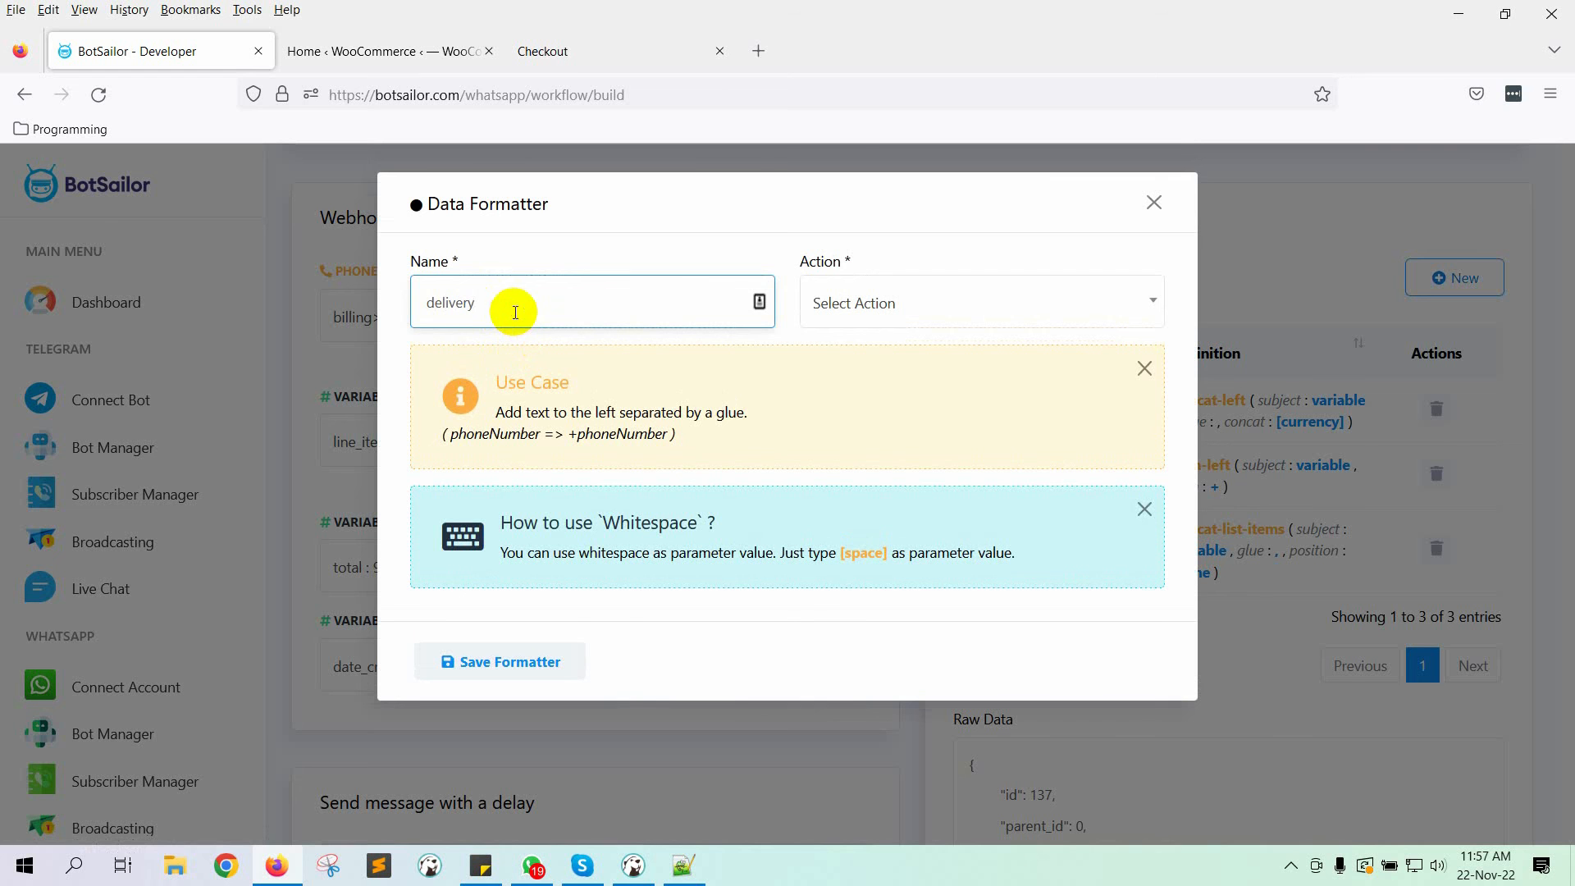
left_click(1030, 316)
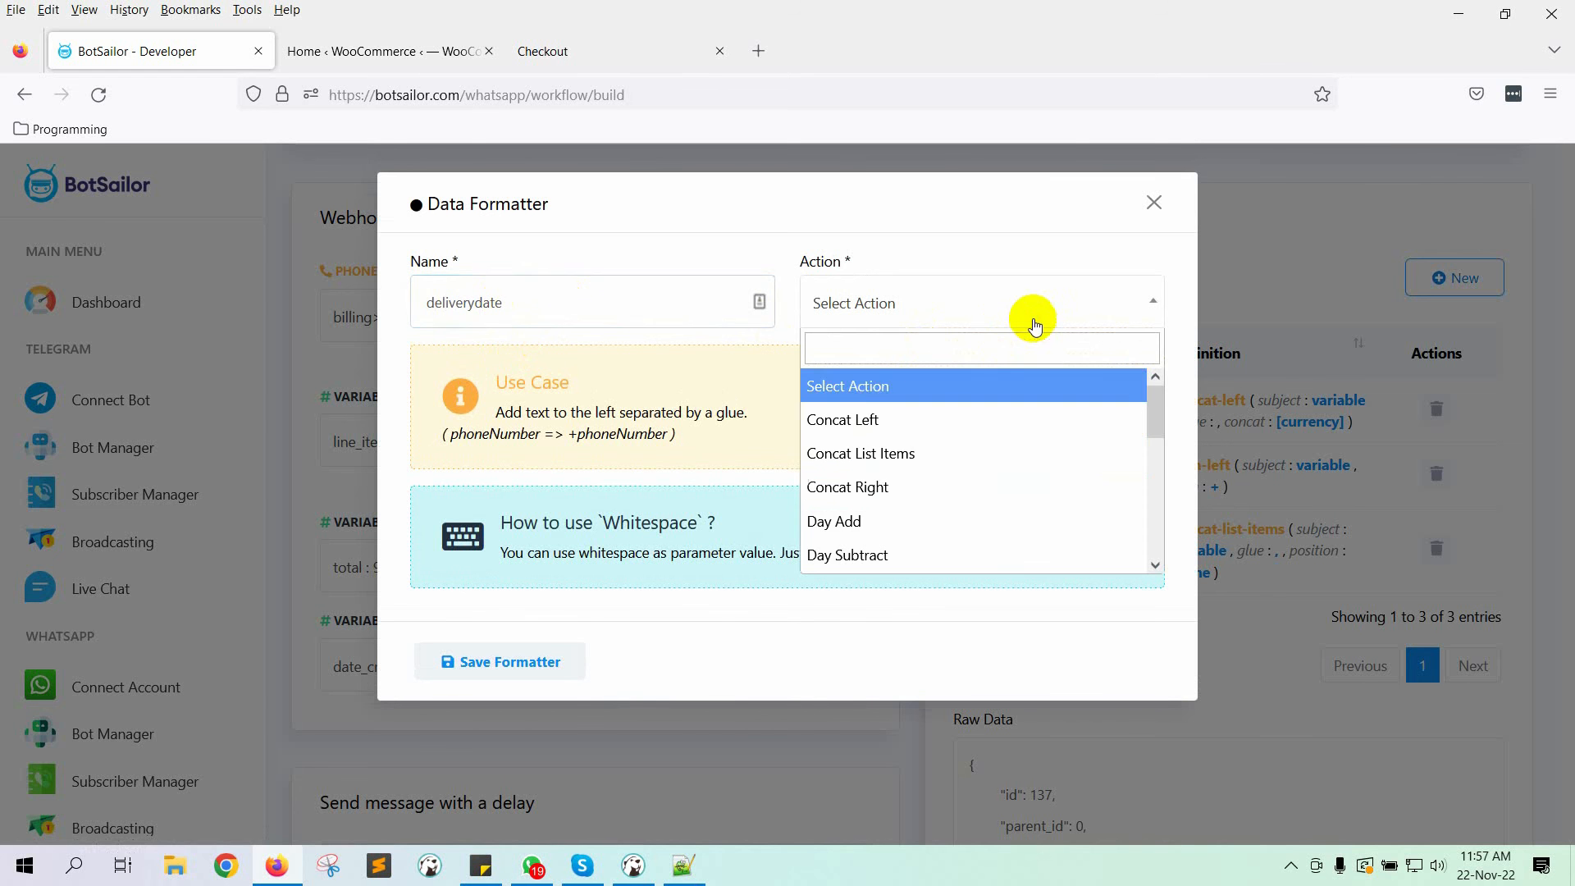
left_click(876, 524)
left_click(529, 405)
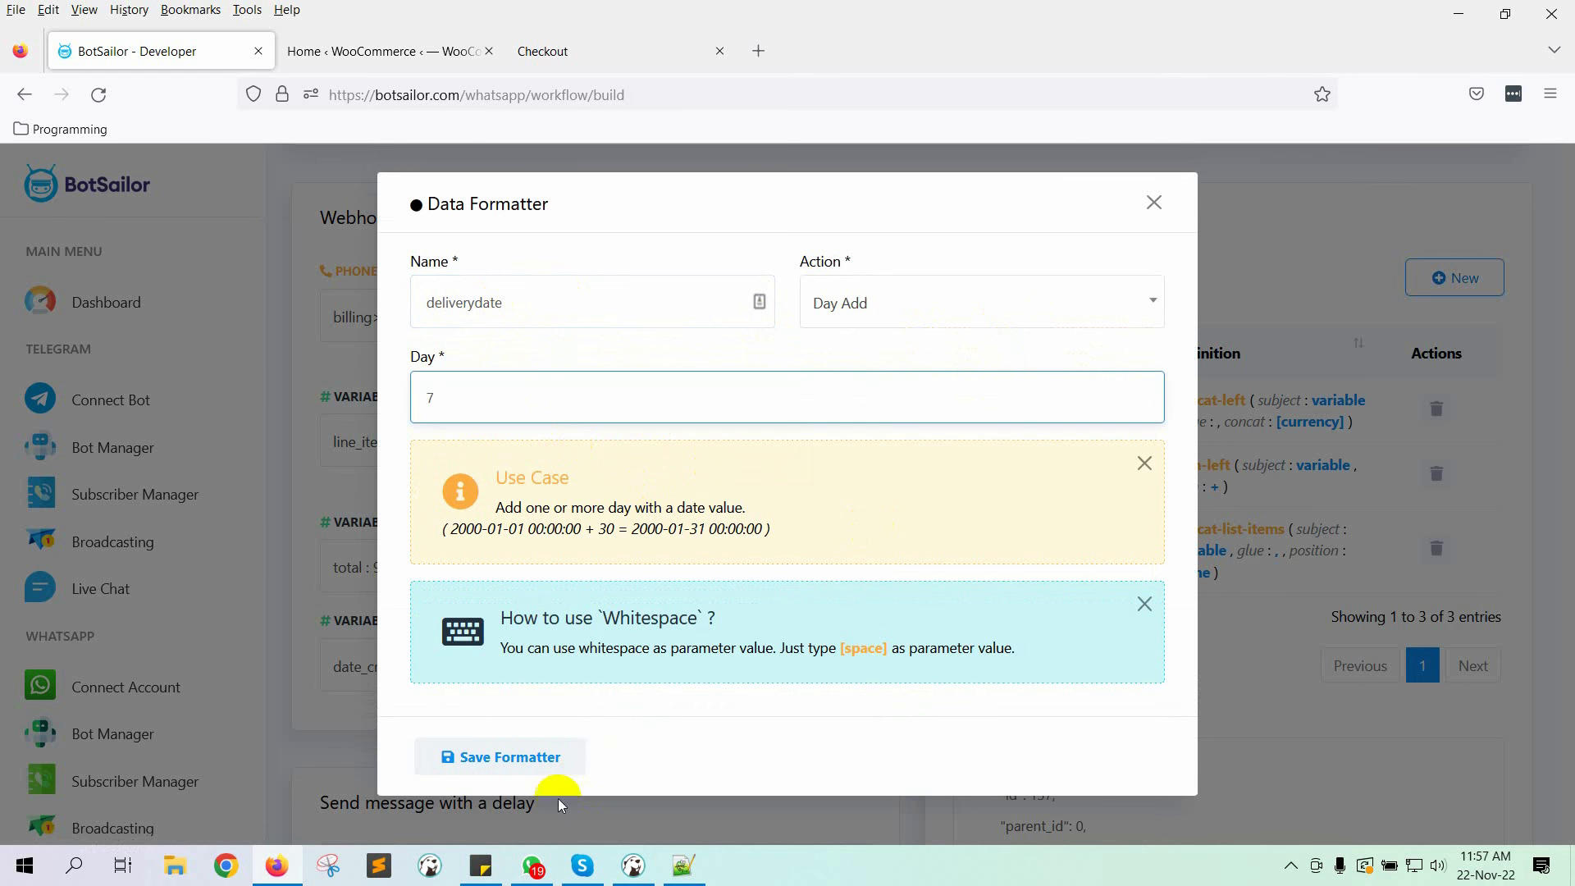
left_click(543, 756)
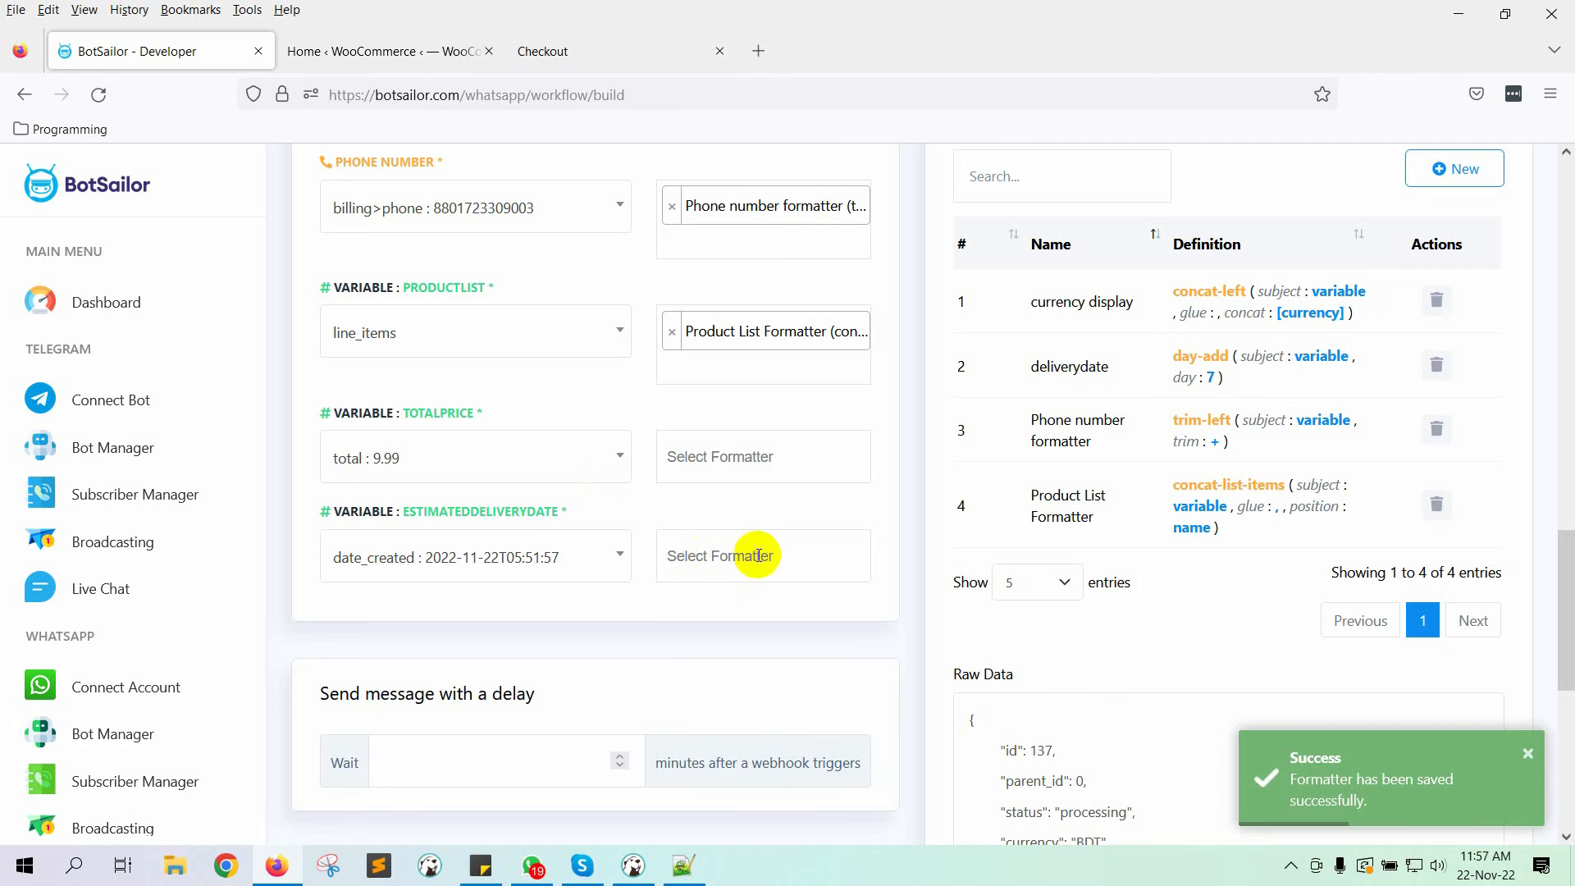
Step: Apply deliverydate to ESTIMATEDDELIVERYDATE and currency display to TOTALPRICE
left_click(748, 556)
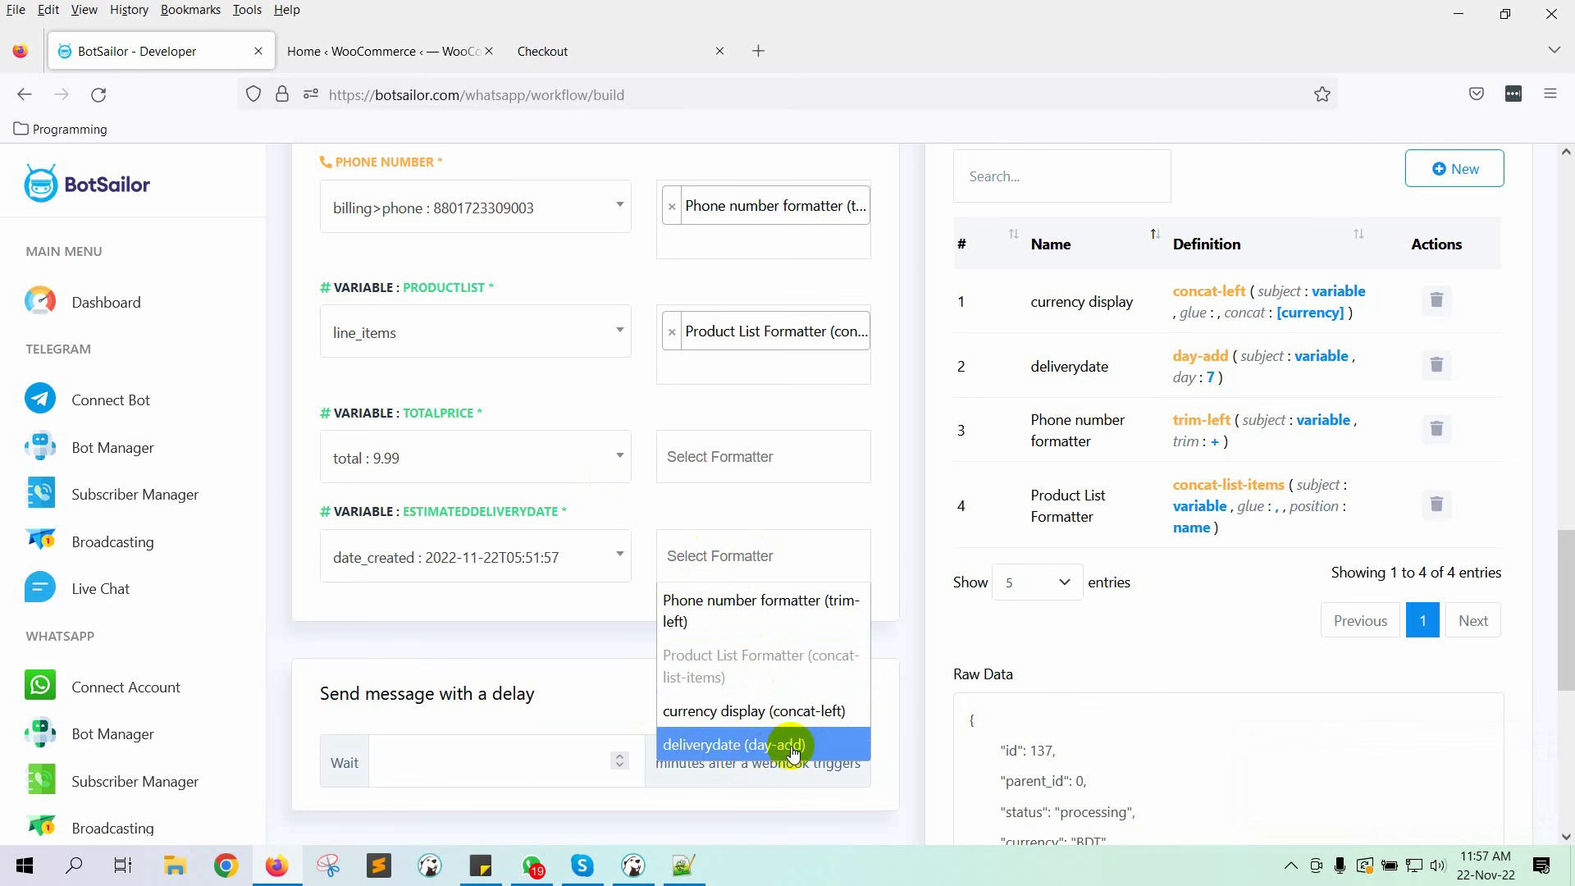
left_click(735, 749)
left_click(771, 451)
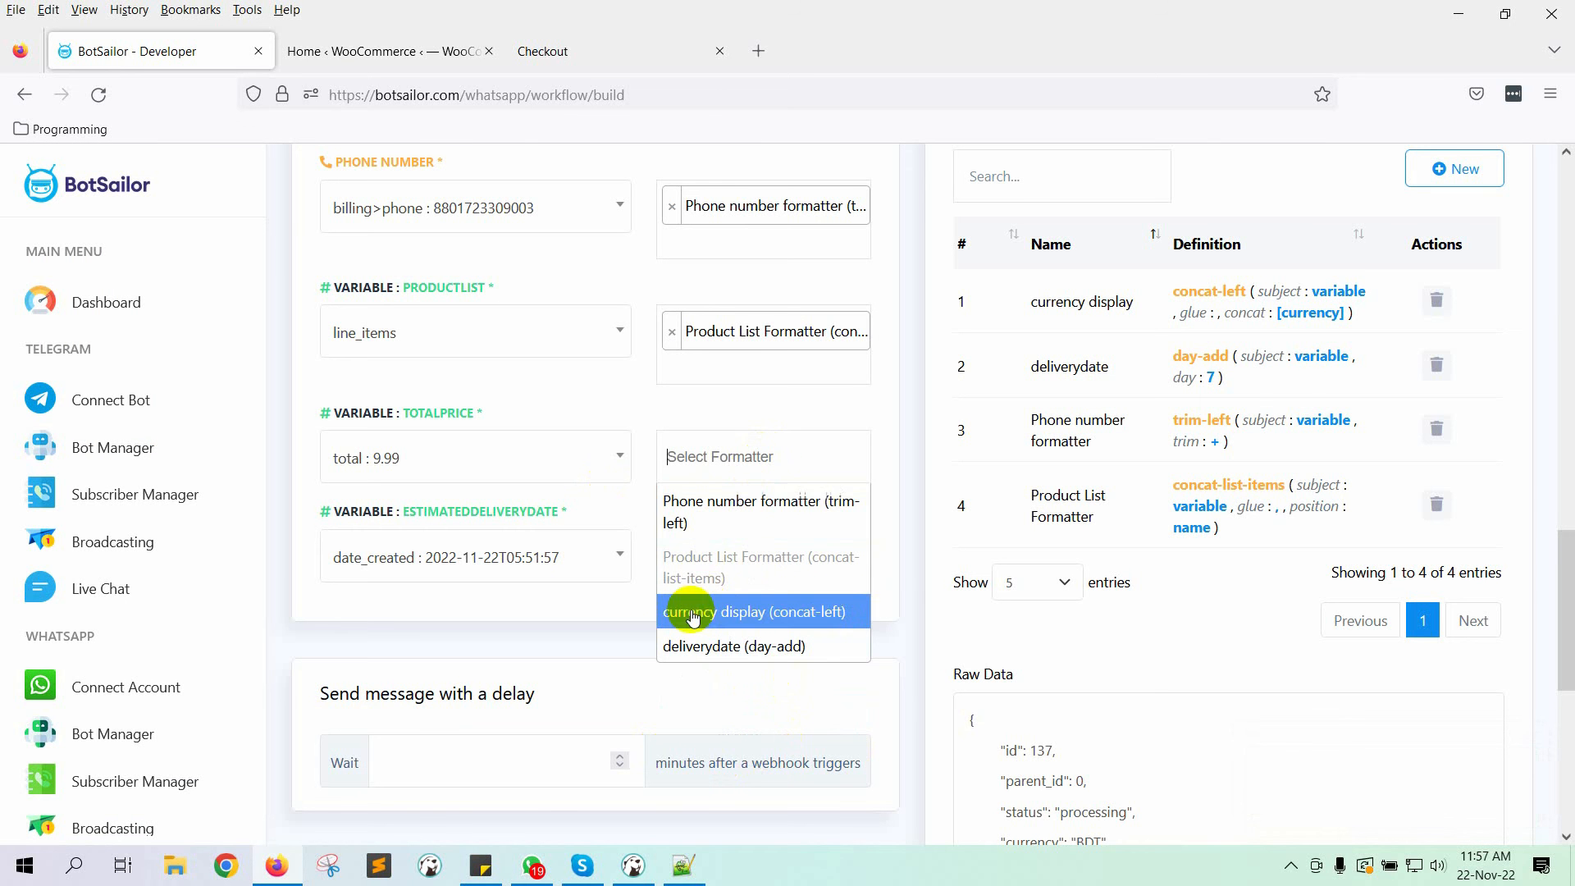
left_click(837, 611)
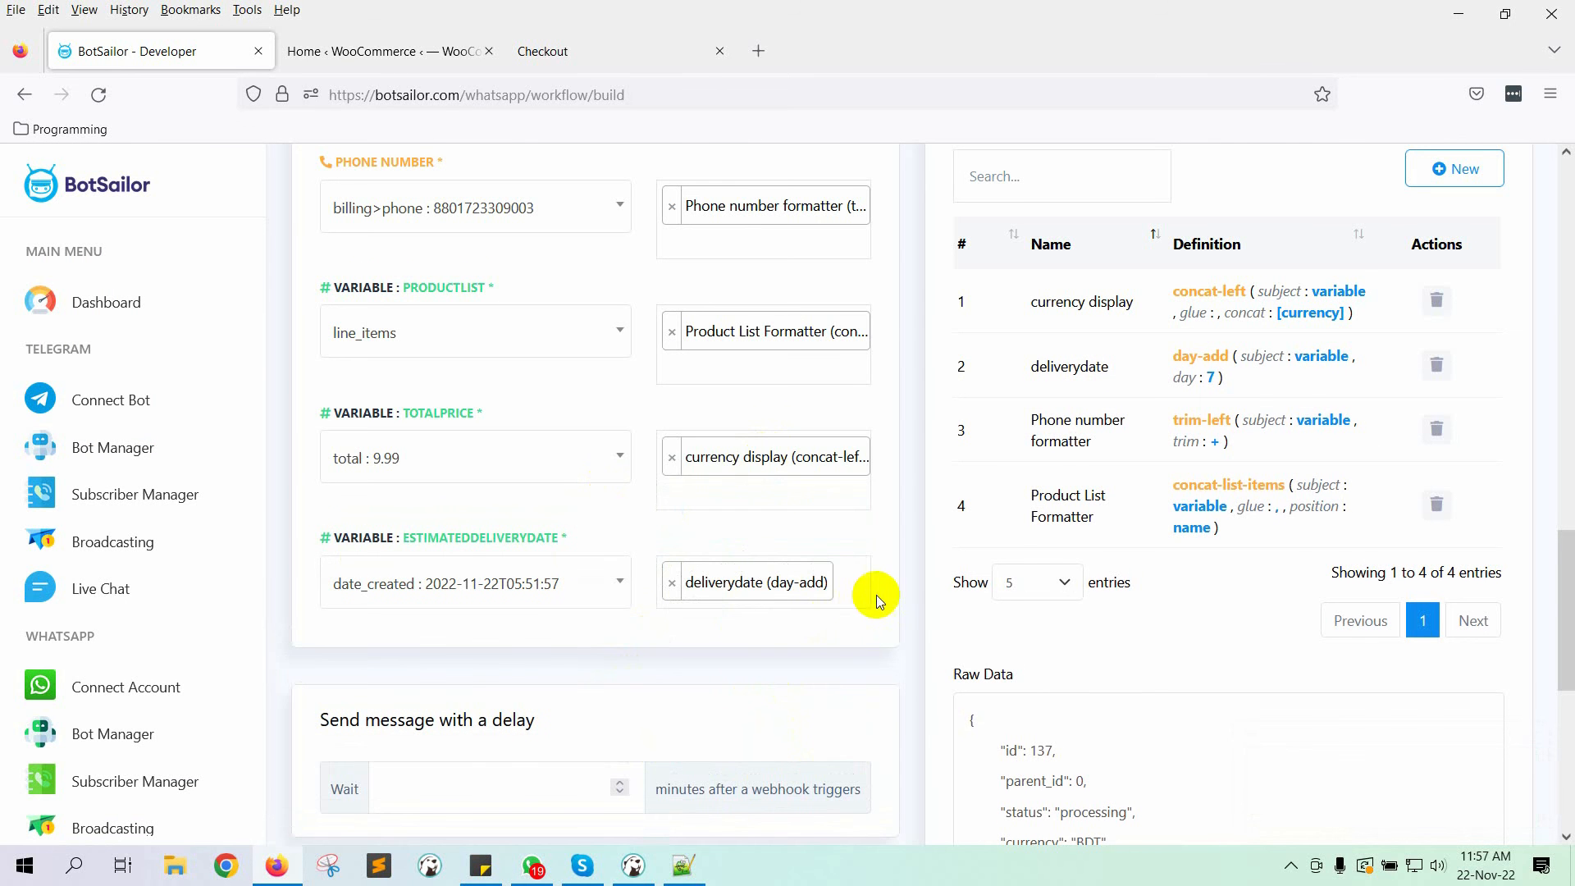
Step: Save the workflow and acknowledge the save confirmation
scroll(877, 594, "down", 4)
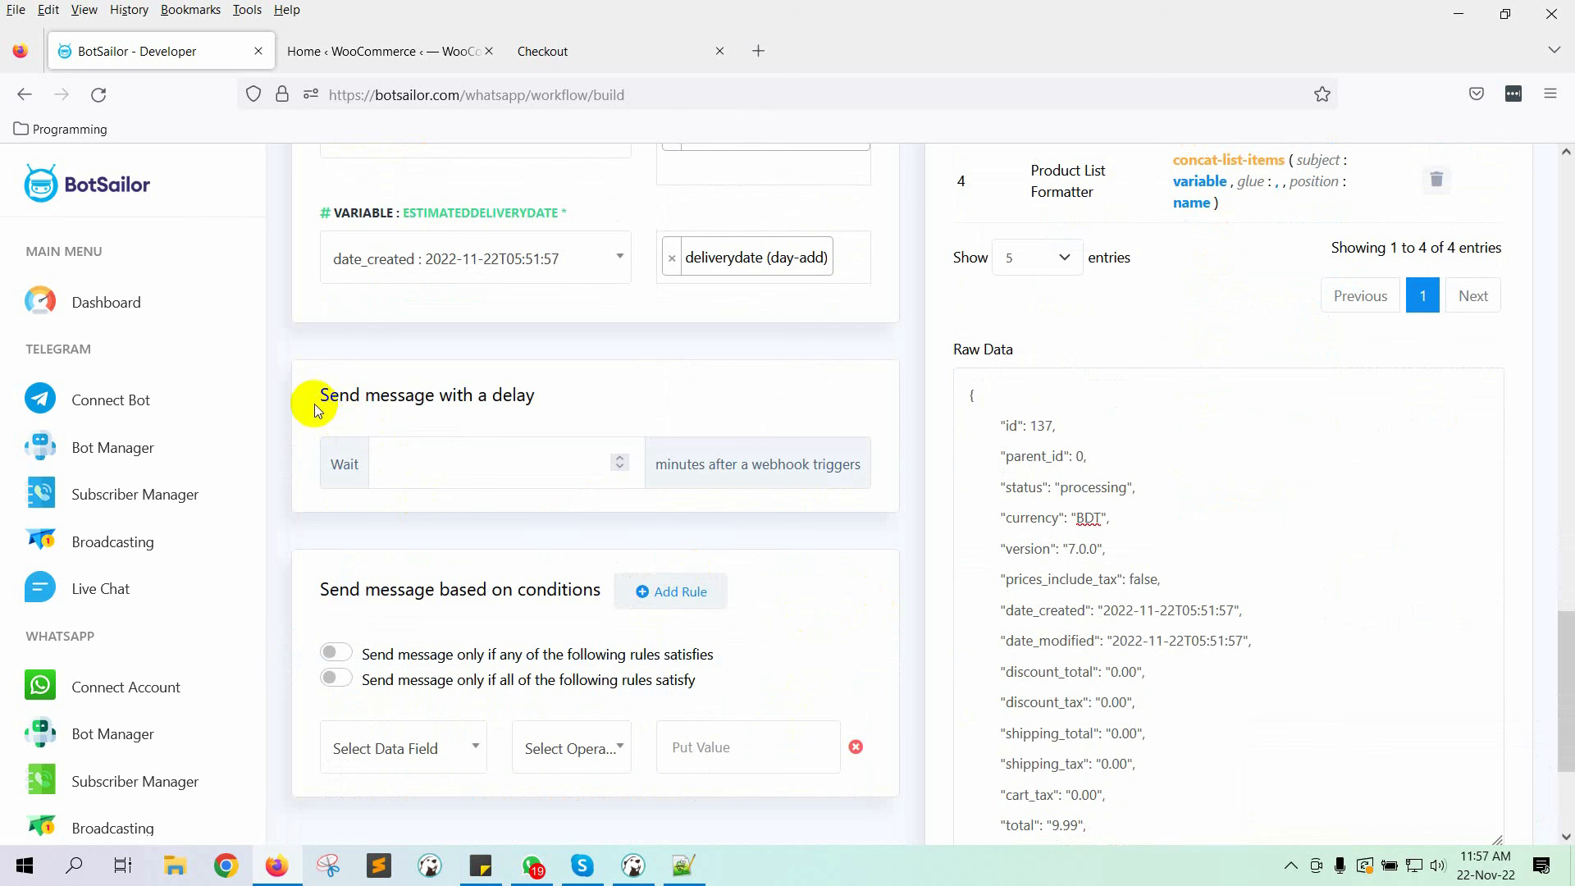
left_click_drag(315, 408, 625, 400)
left_click(625, 404)
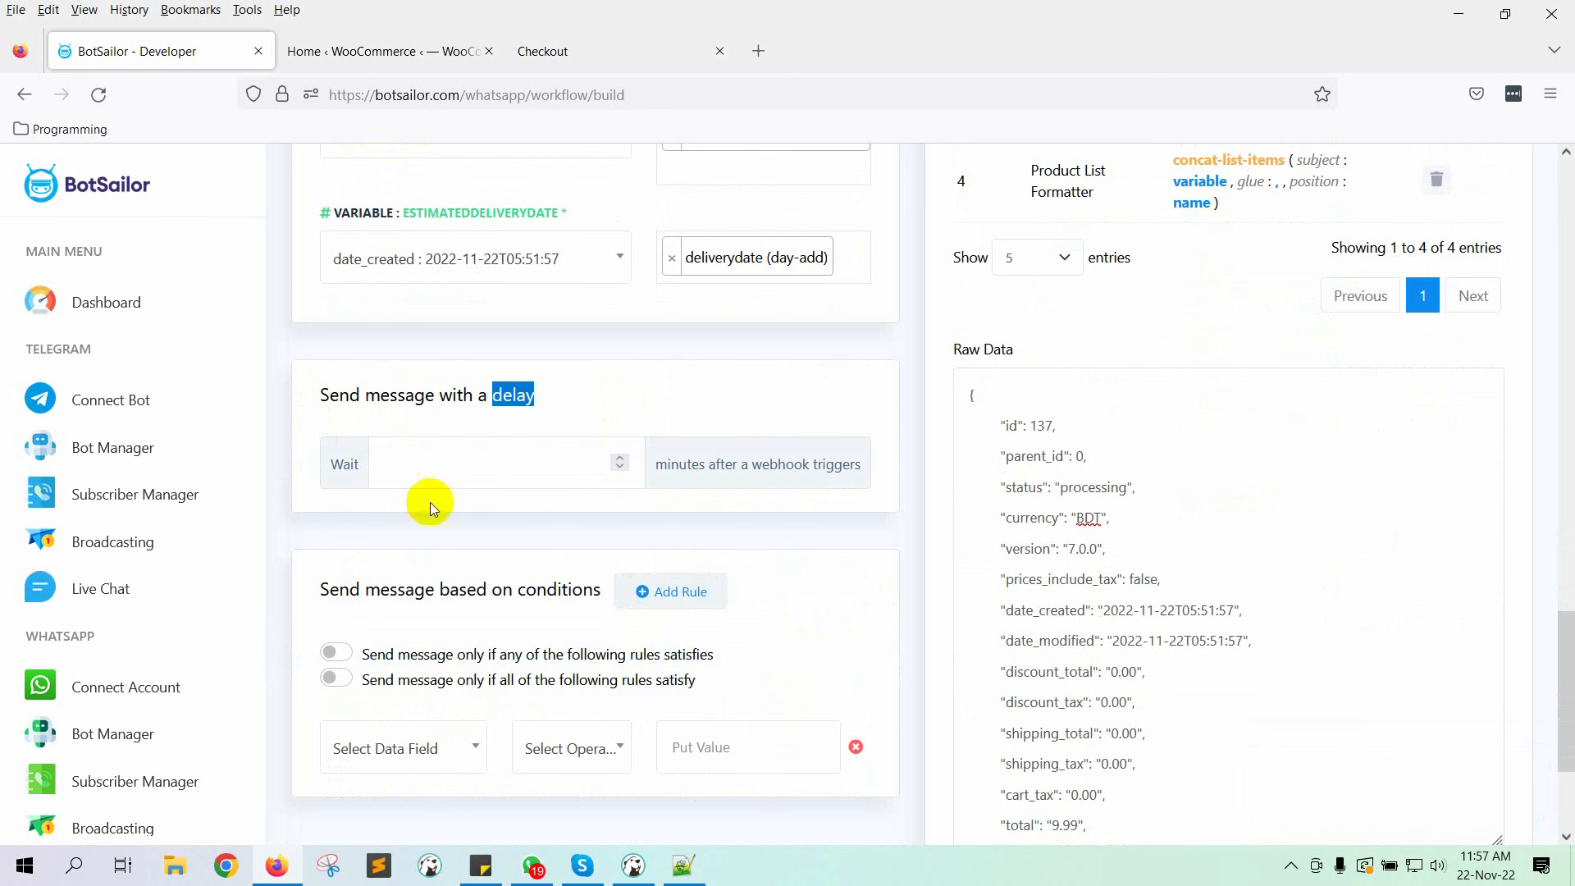
scroll(472, 461, "down", 3)
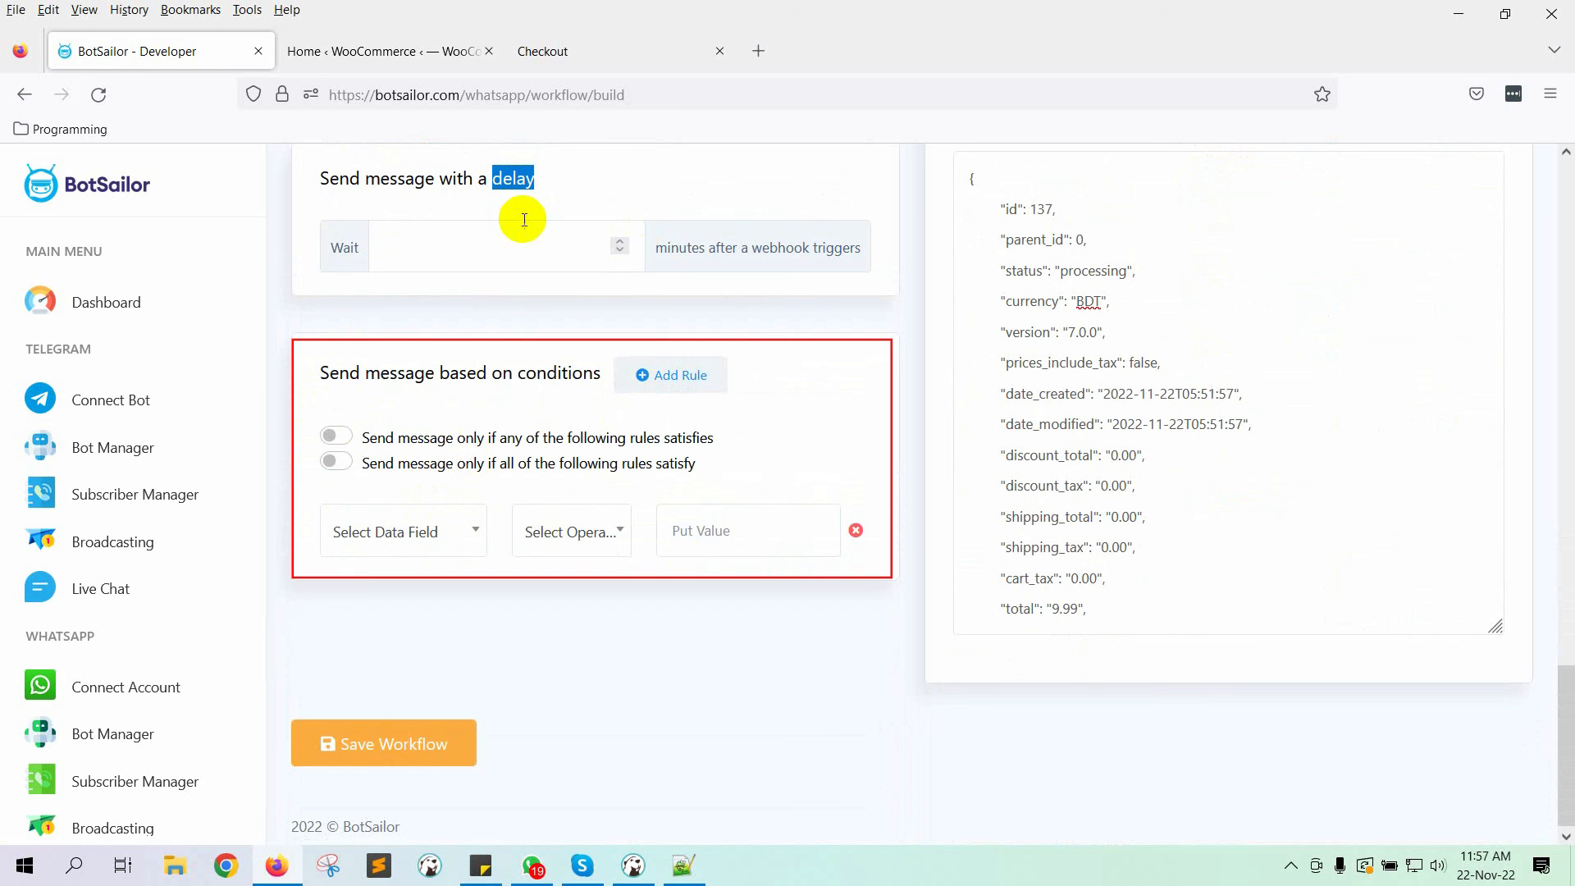
left_click(422, 743)
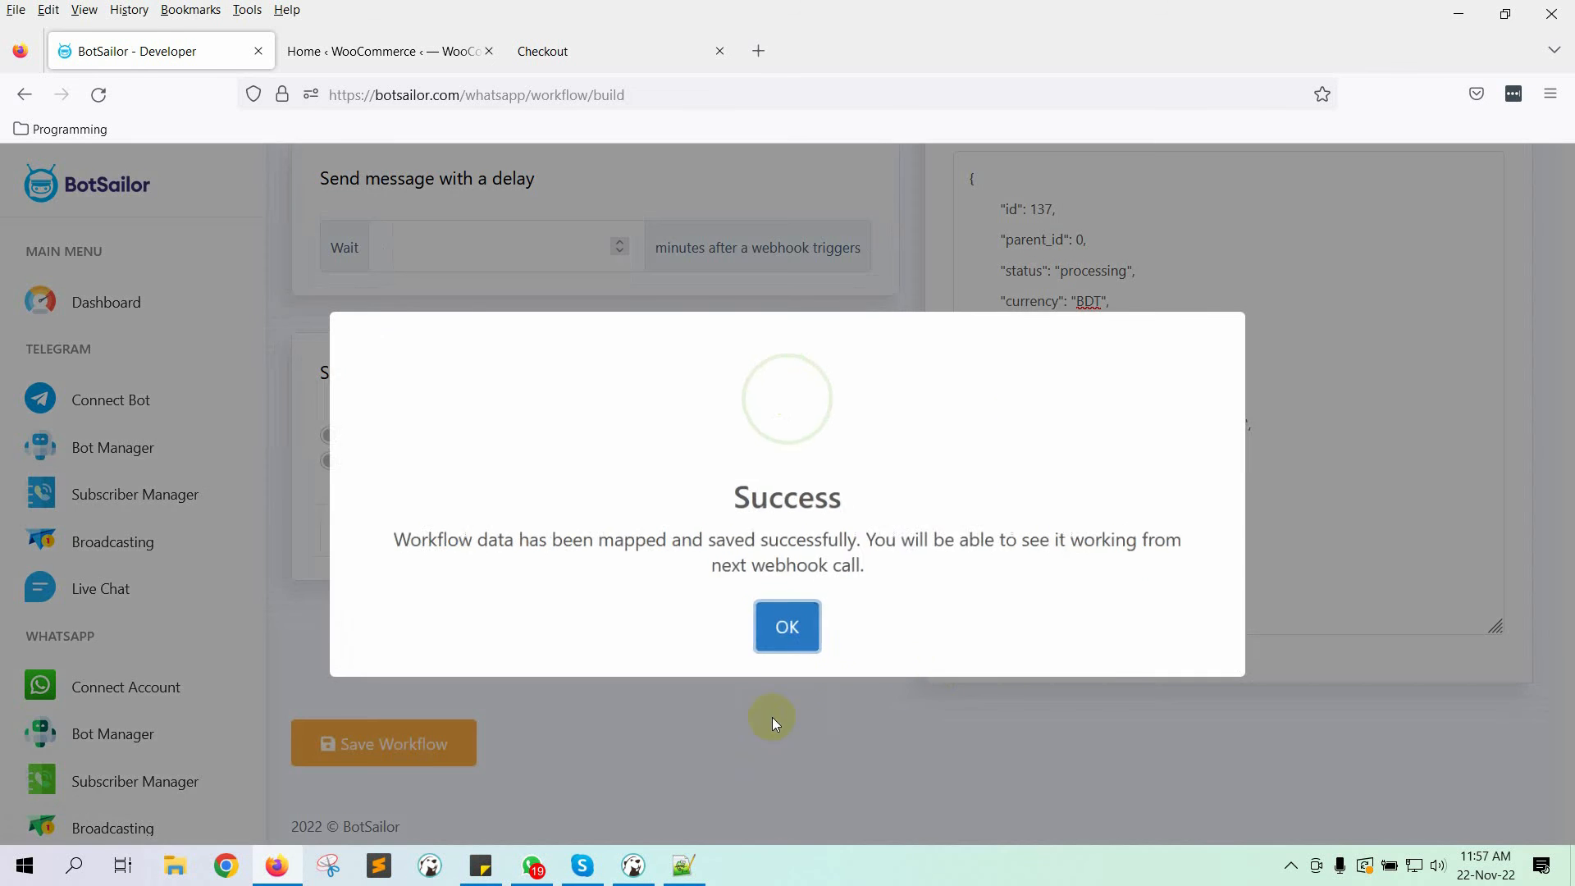
left_click(789, 630)
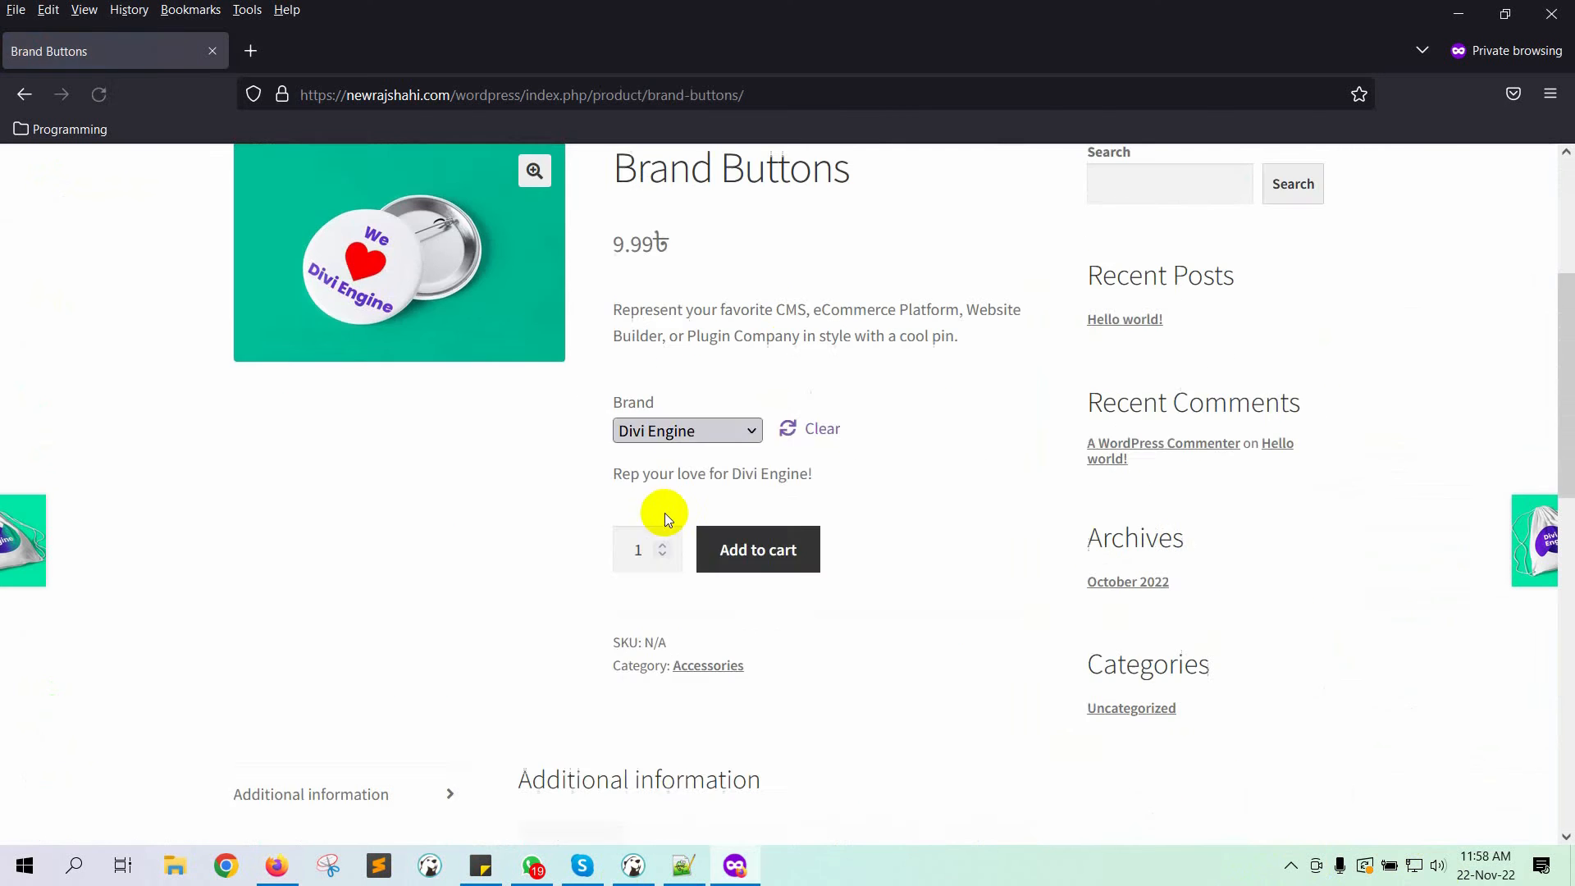
Step: Add Brand Buttons and the Large crop-top to the cart and go to checkout
left_click(760, 548)
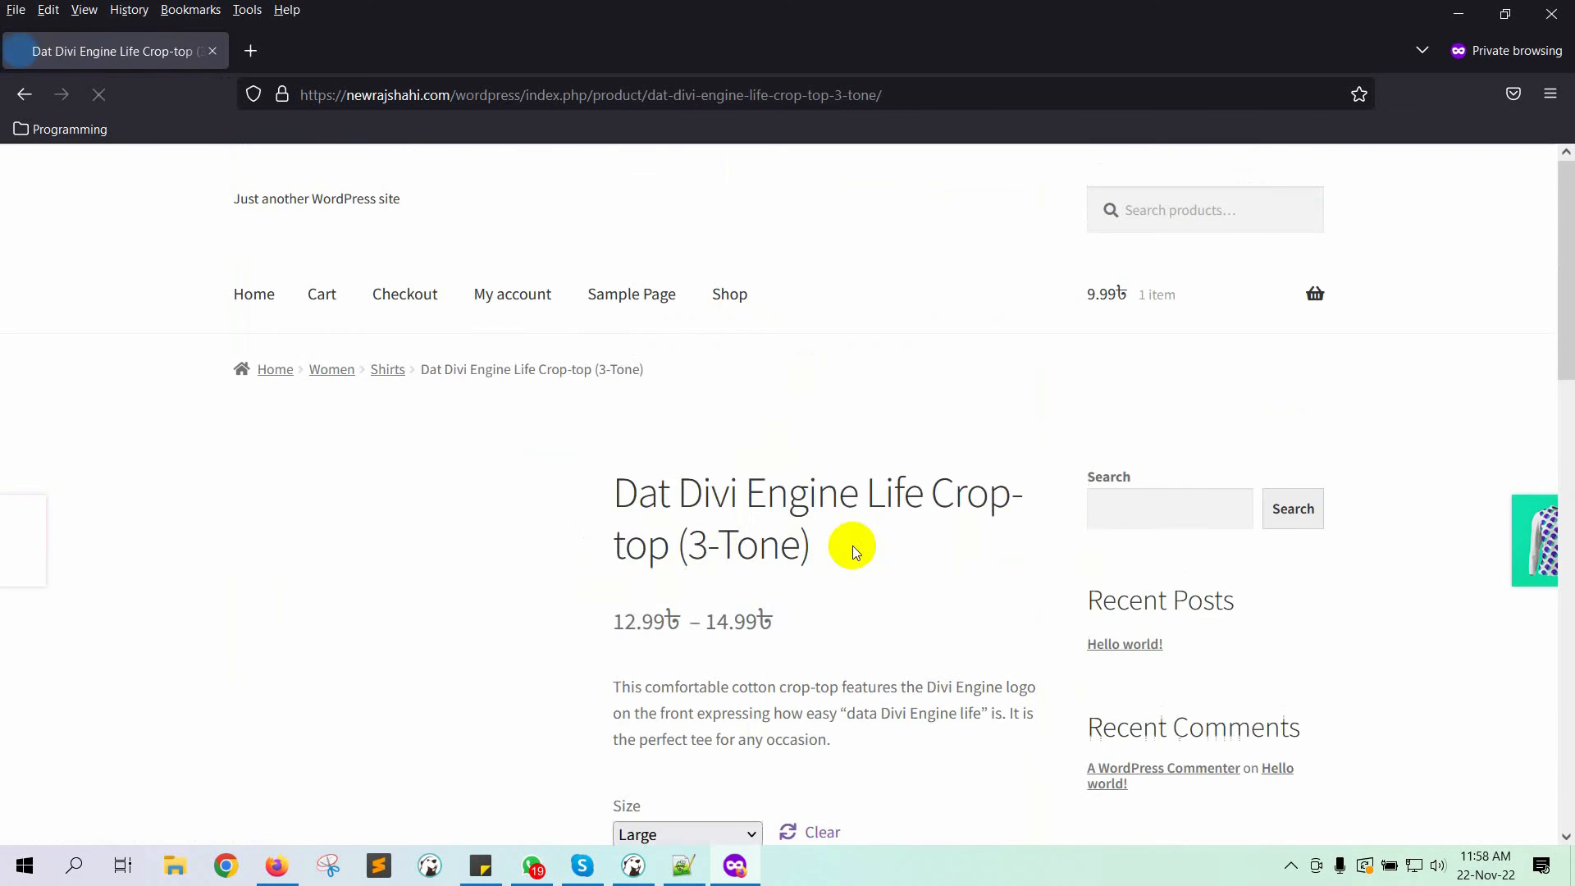
scroll(851, 545, "down", 5)
left_click(791, 506)
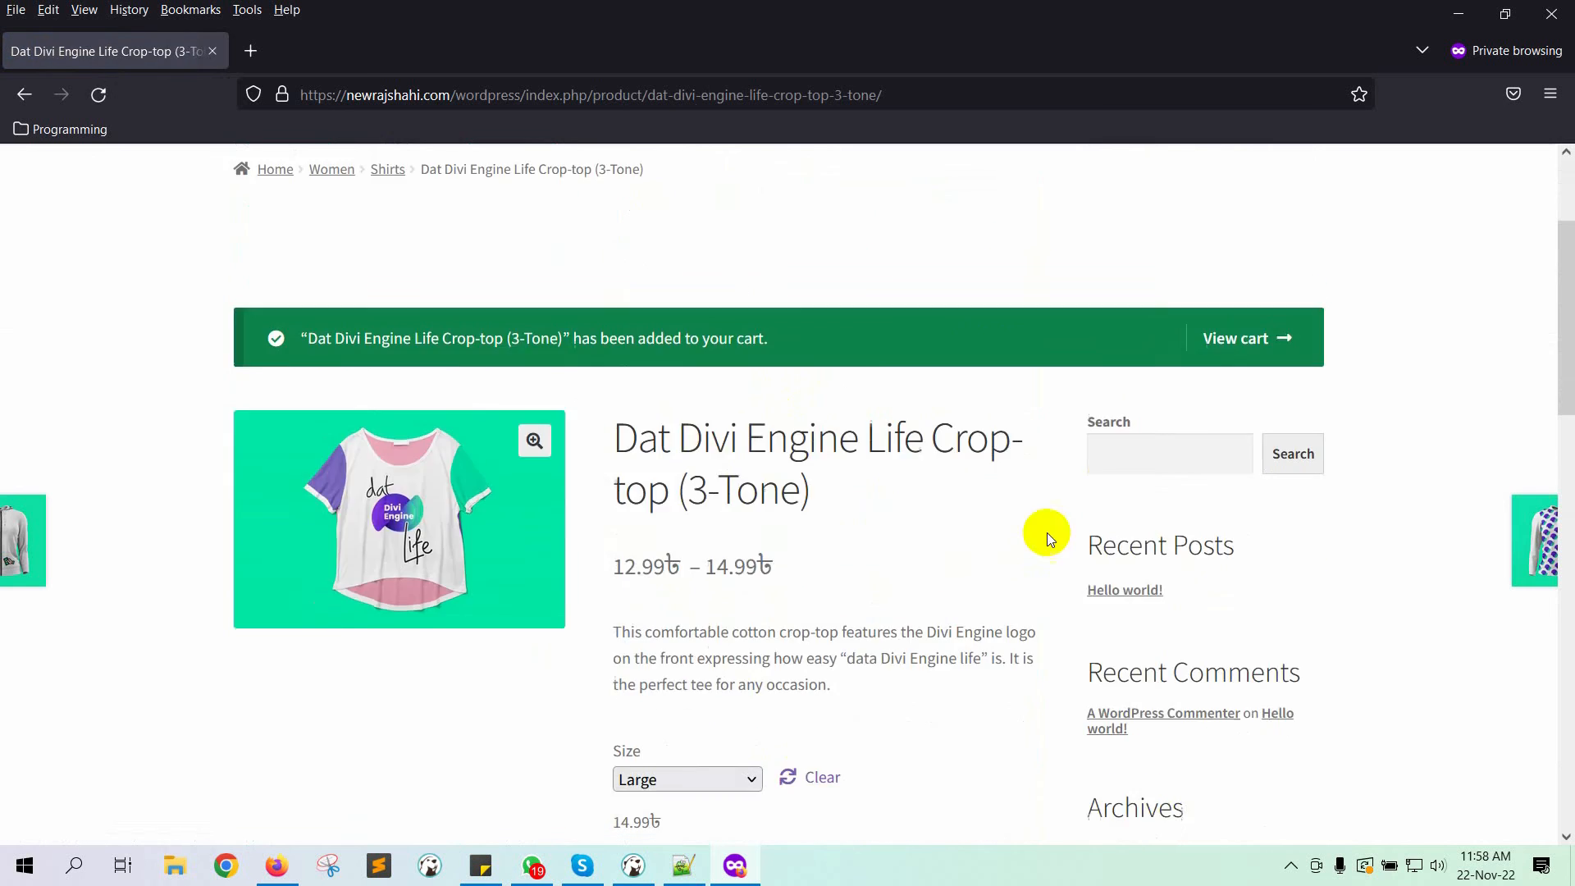
scroll(454, 200, "down", 5)
scroll(681, 369, "down", 5)
left_click(886, 486)
scroll(392, 361, "down", 5)
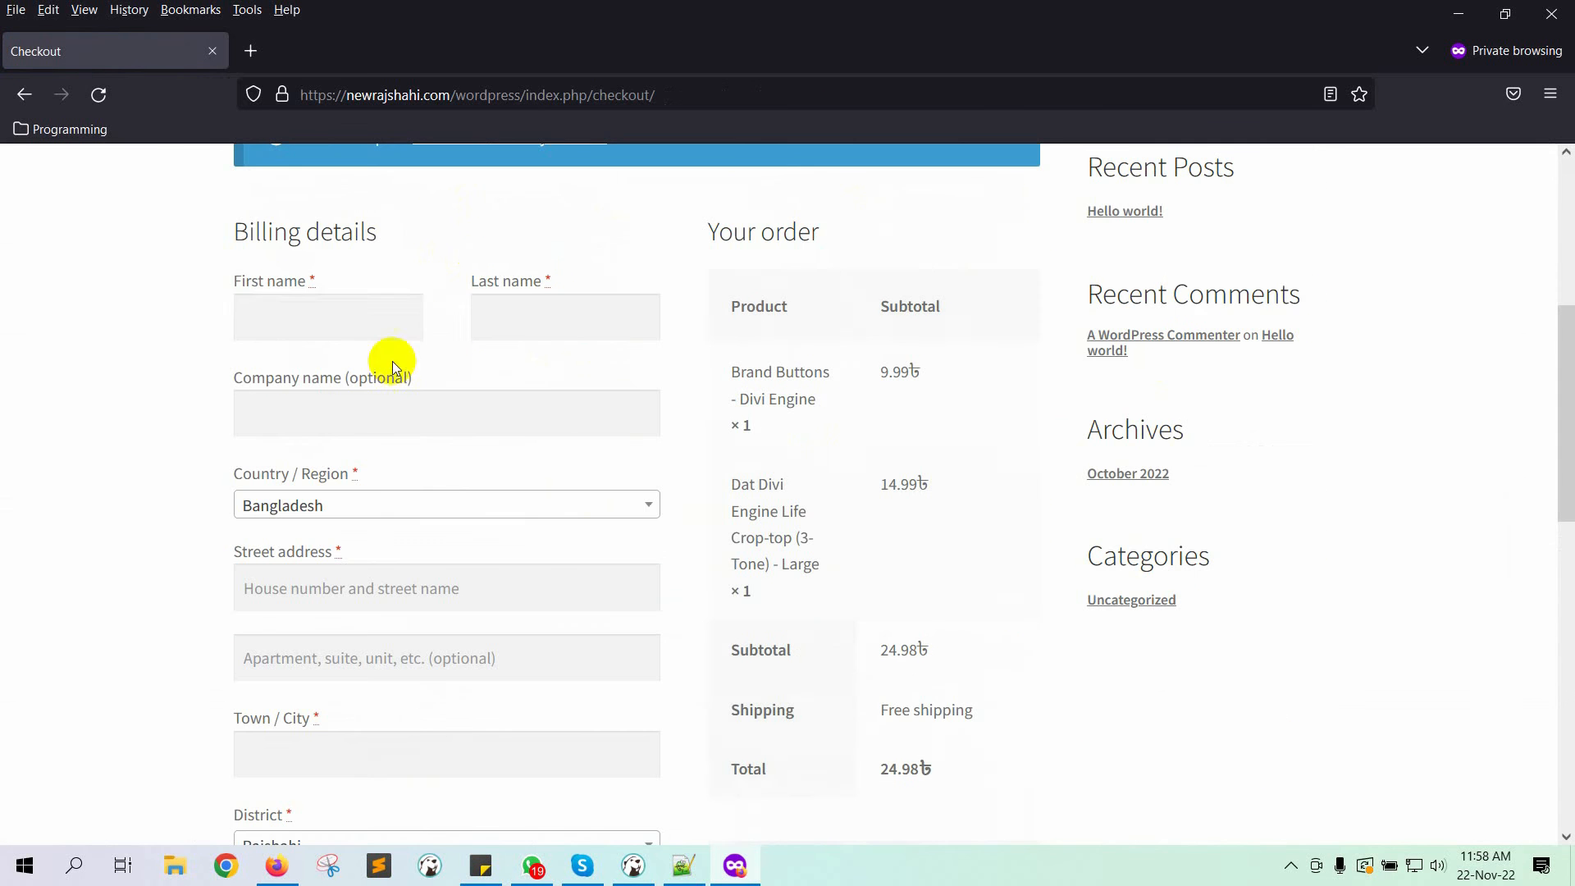
Step: Fill in the billing name, company, address details and the customer's e-mail
left_click(360, 313)
key("Tab")
left_click(408, 415)
type("Xerone IT")
scroll(409, 416, "down", 3)
left_click(348, 543)
type("Rajshahi")
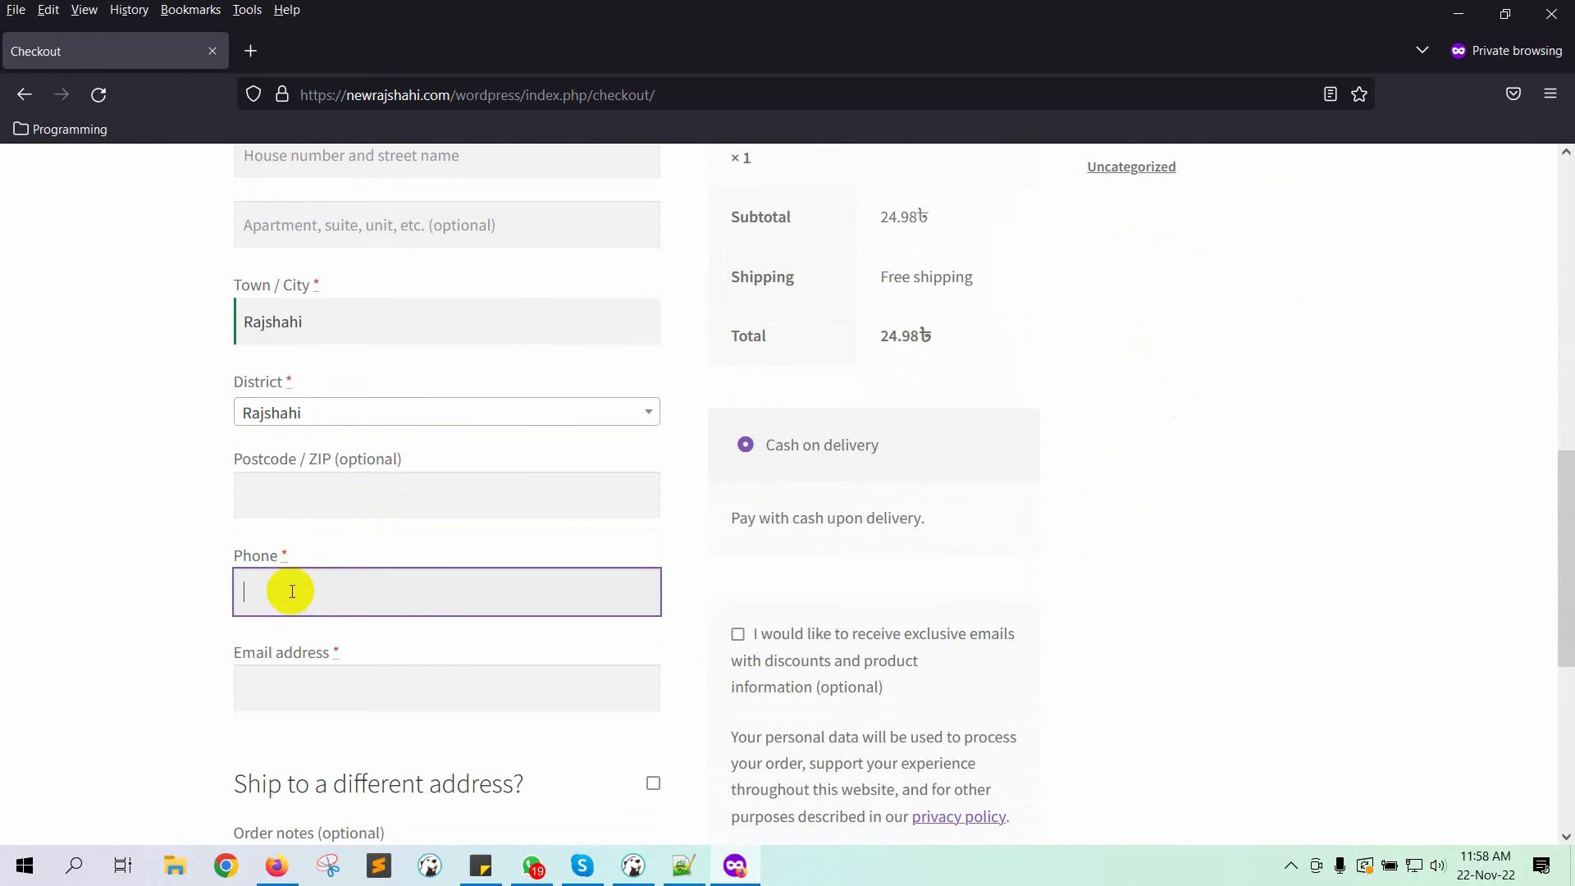
type("2977459")
left_click(510, 700)
Step: Place the cash-on-delivery test order
scroll(509, 699, "down", 4)
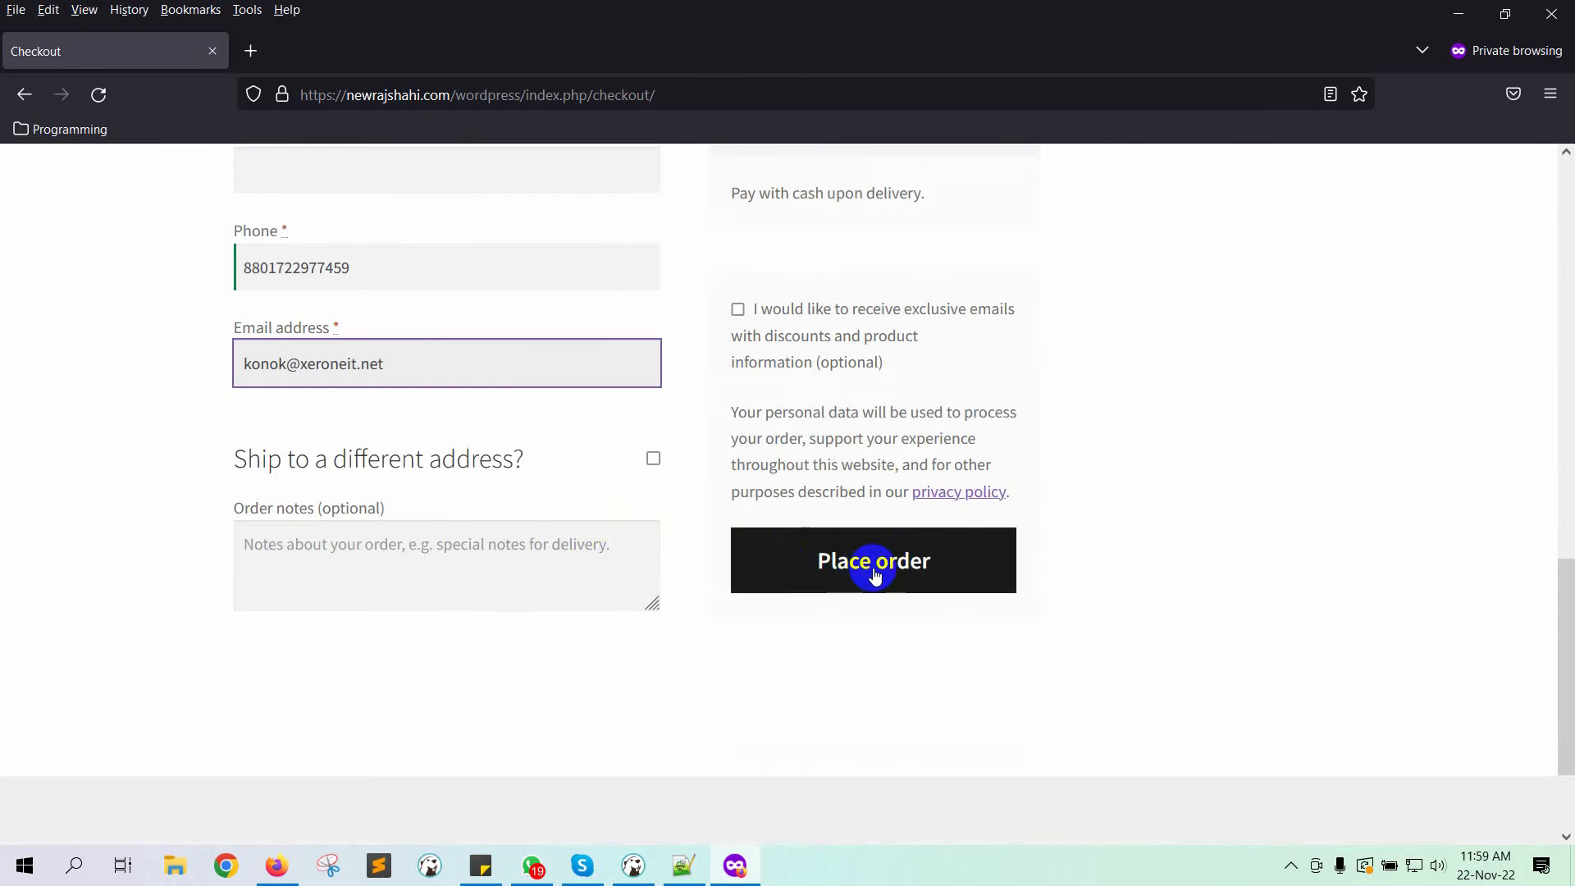
left_click(865, 563)
scroll(668, 563, "up", 5)
scroll(256, 505, "down", 6)
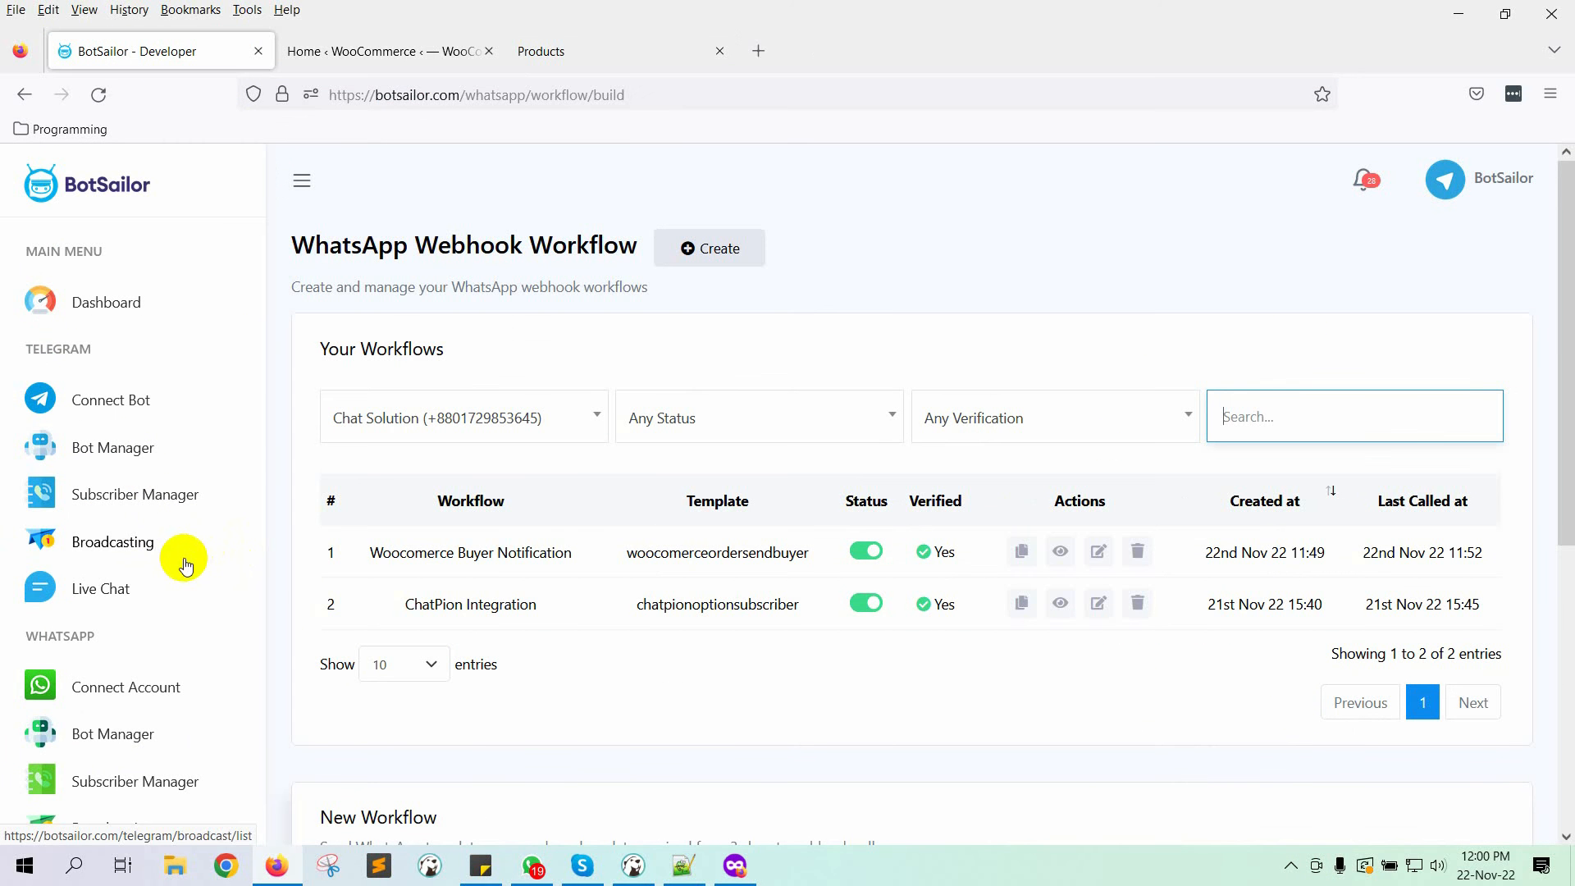
Step: Open the Woocomerce Buyer Notification report and reopen it until the message shows Completed
left_click(1063, 554)
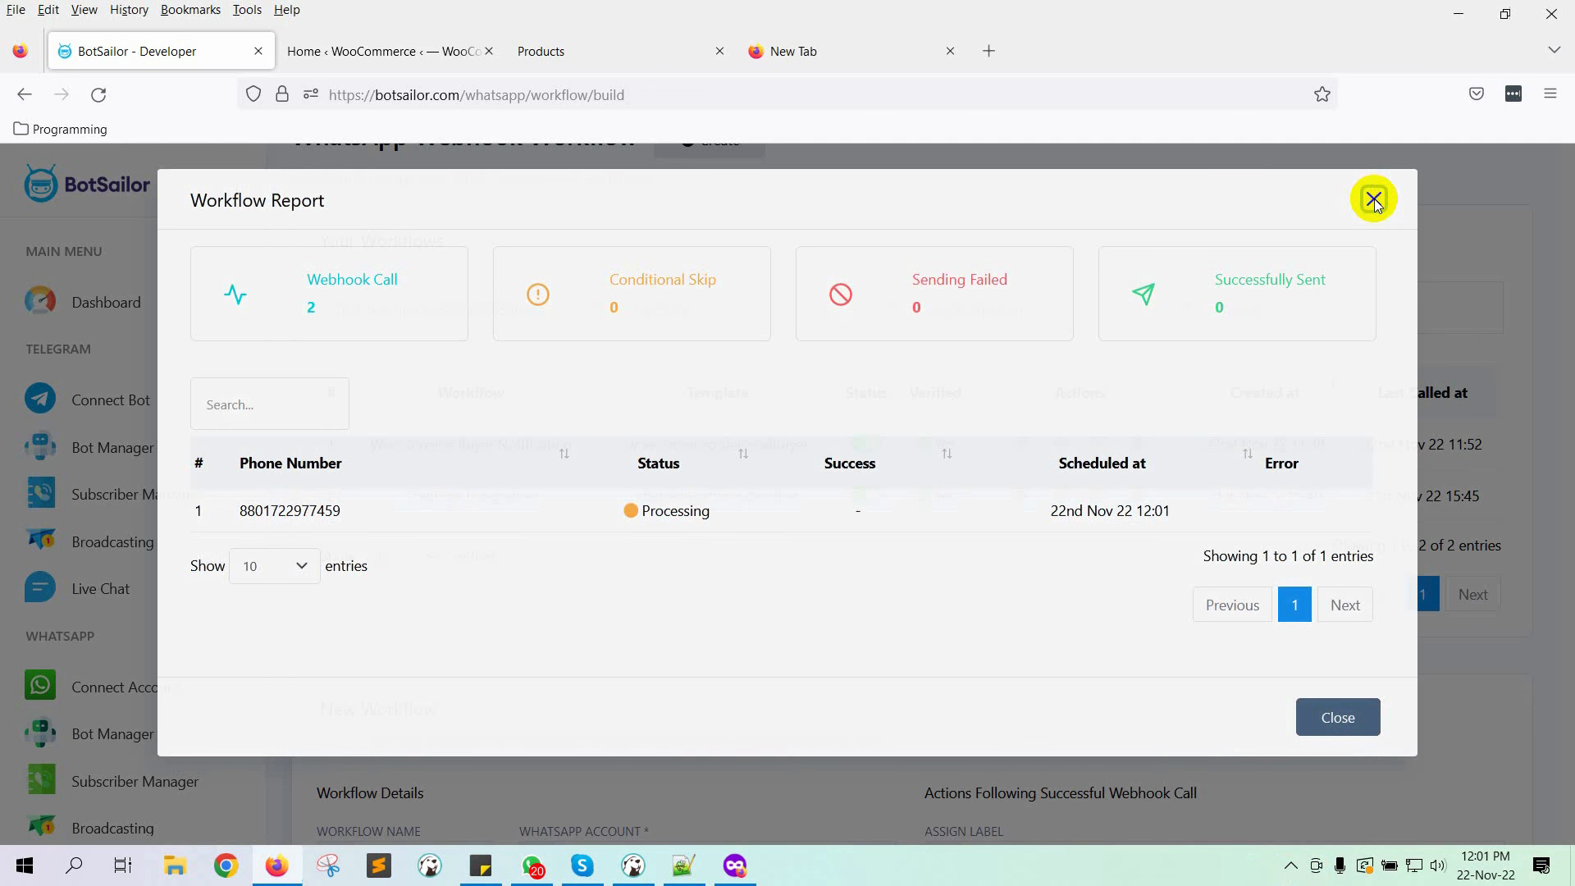
left_click(1375, 200)
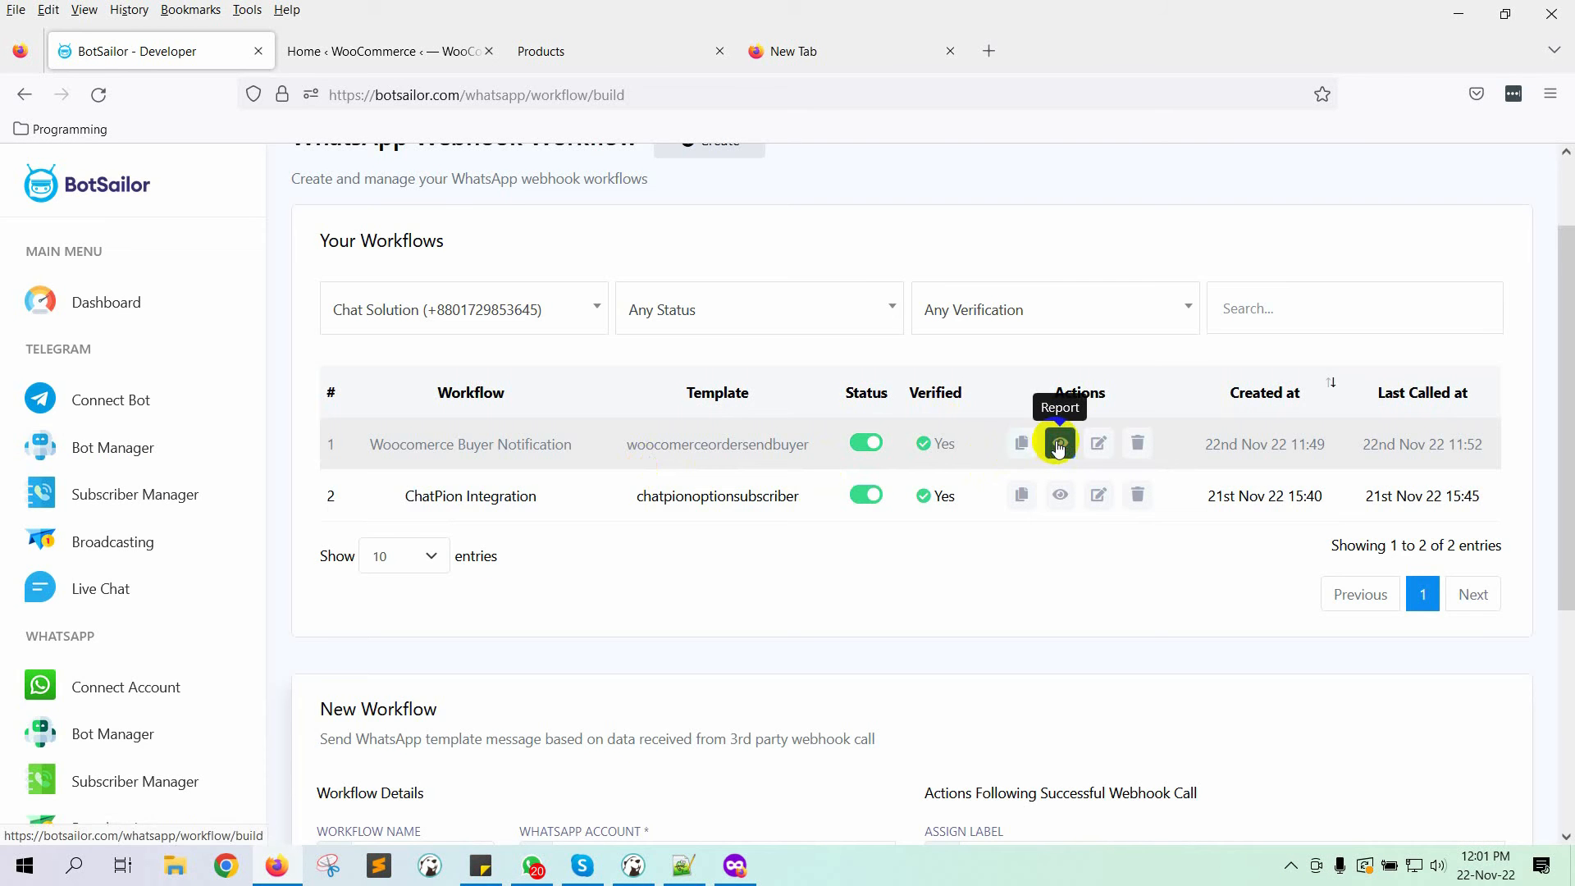
left_click(1060, 443)
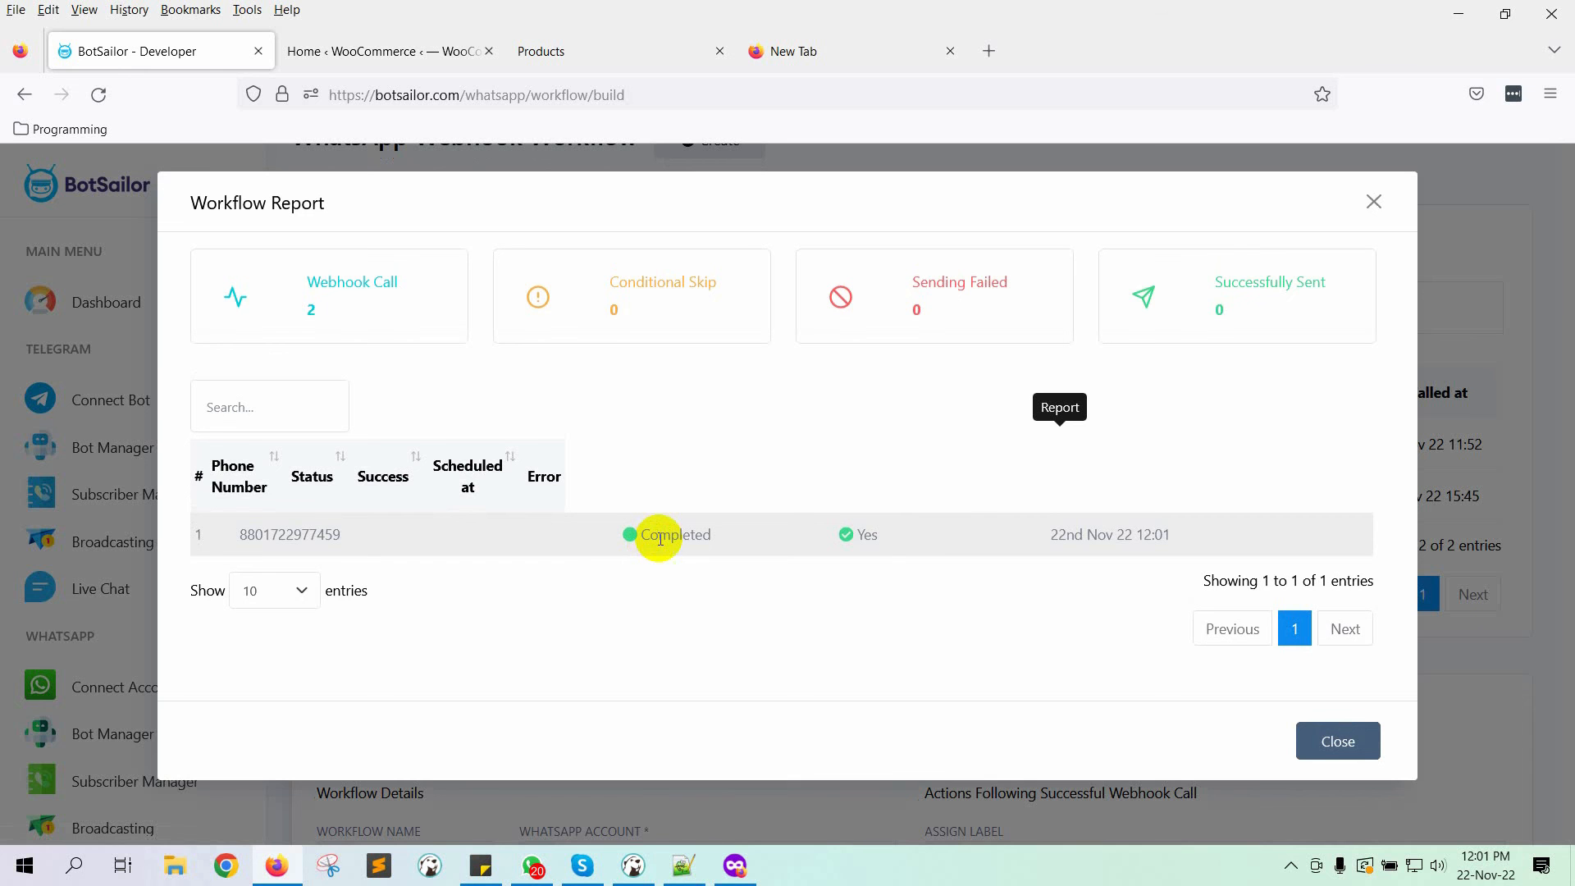
left_click_drag(503, 515, 1123, 514)
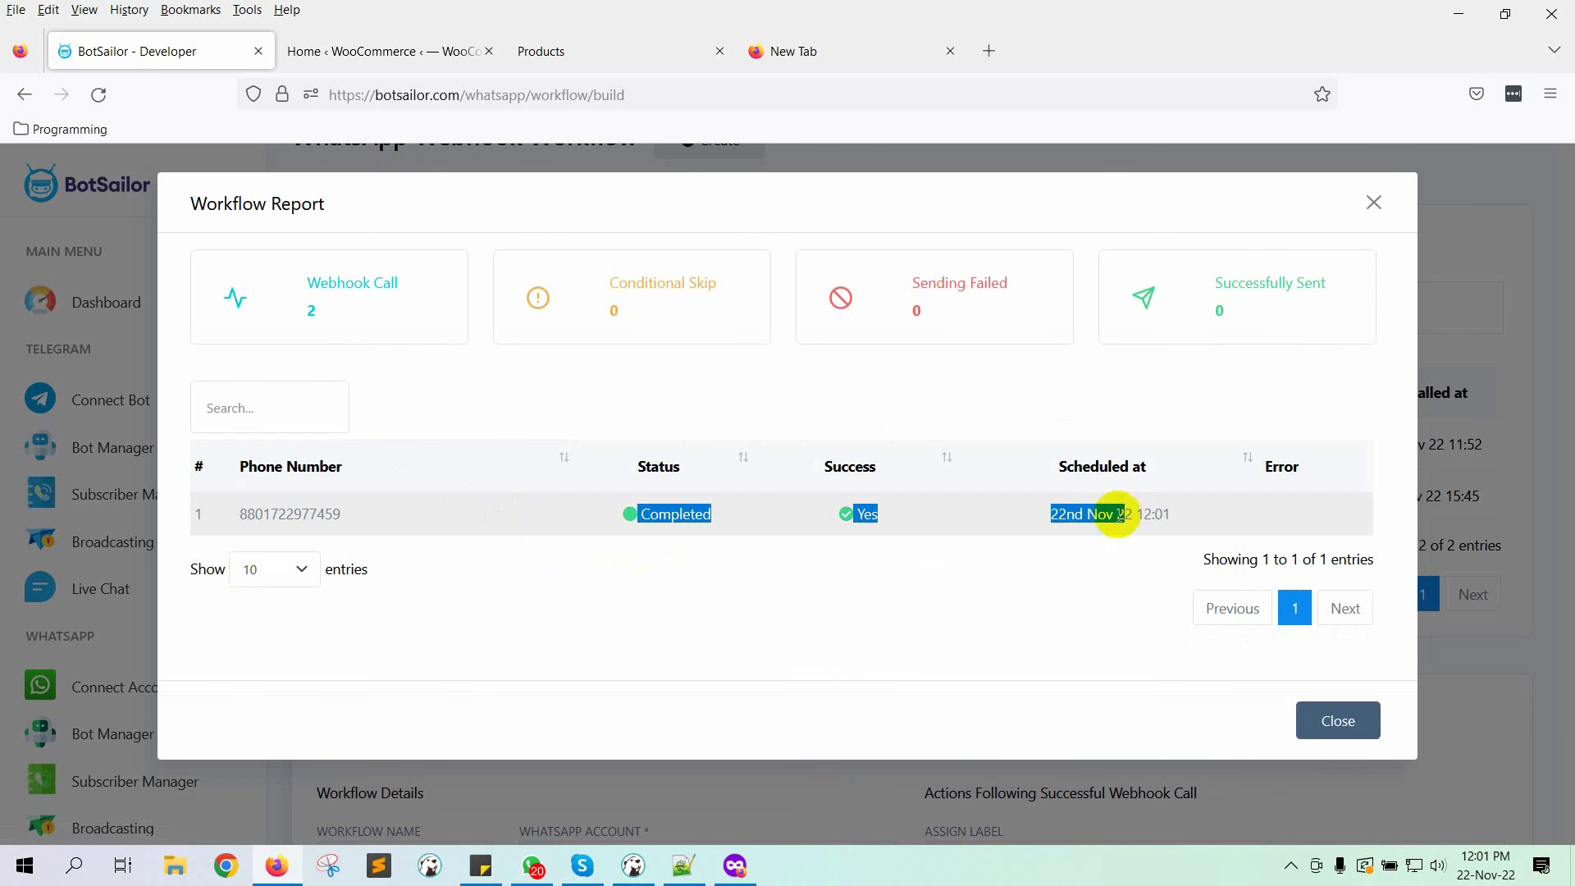
left_click(23, 867)
Step: Launch WhatsApp and review the XerOne IT confirmation listing Brand Buttons, the crop-top and total BDT24.98
type("wha")
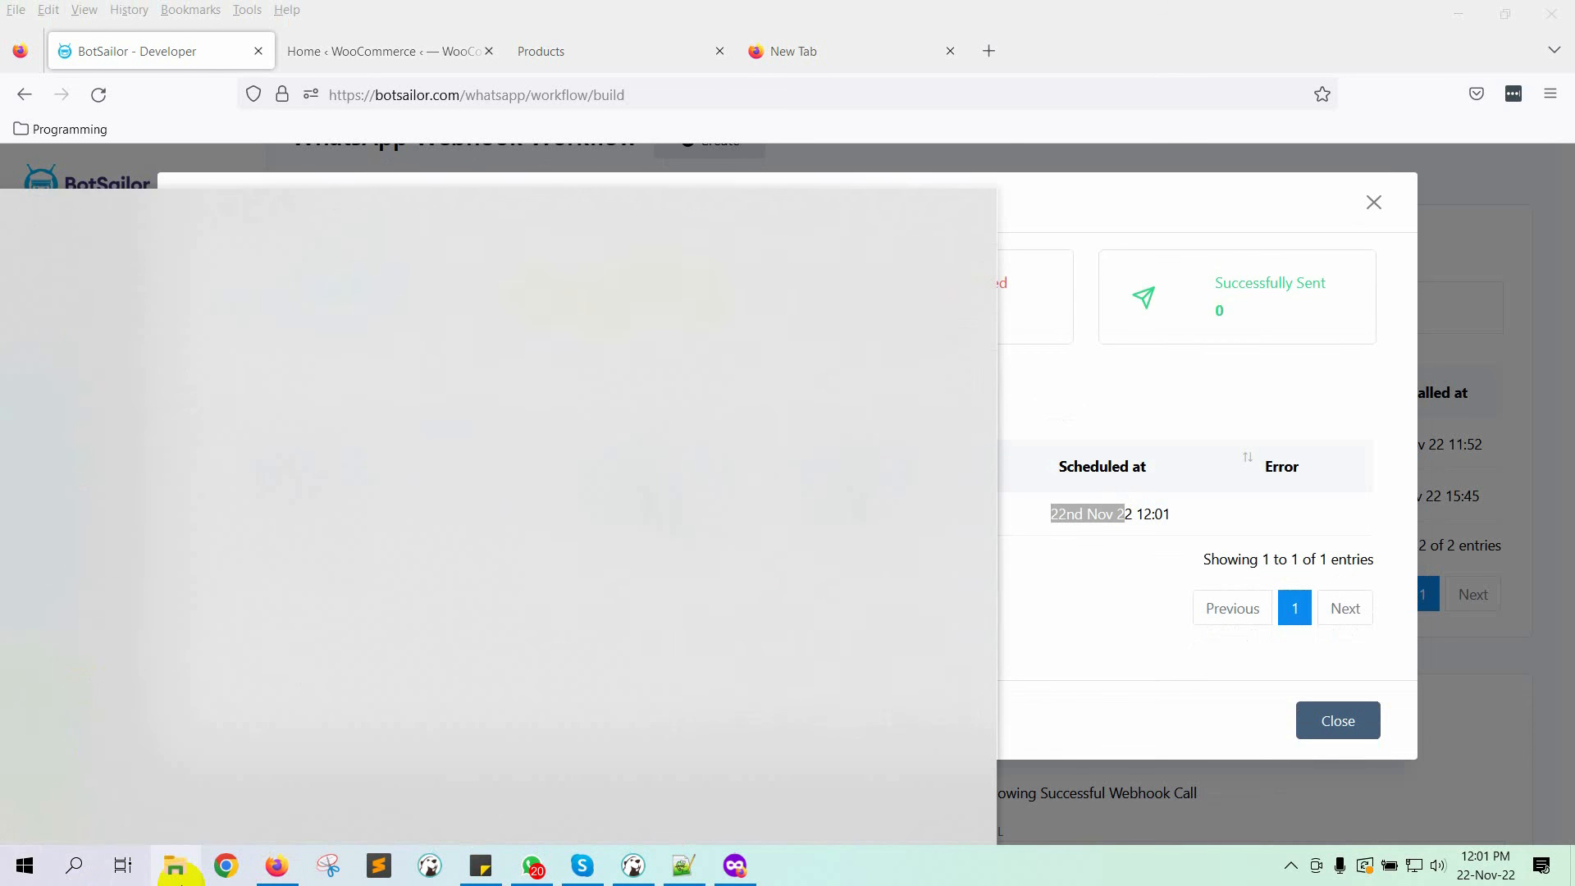
key("Return")
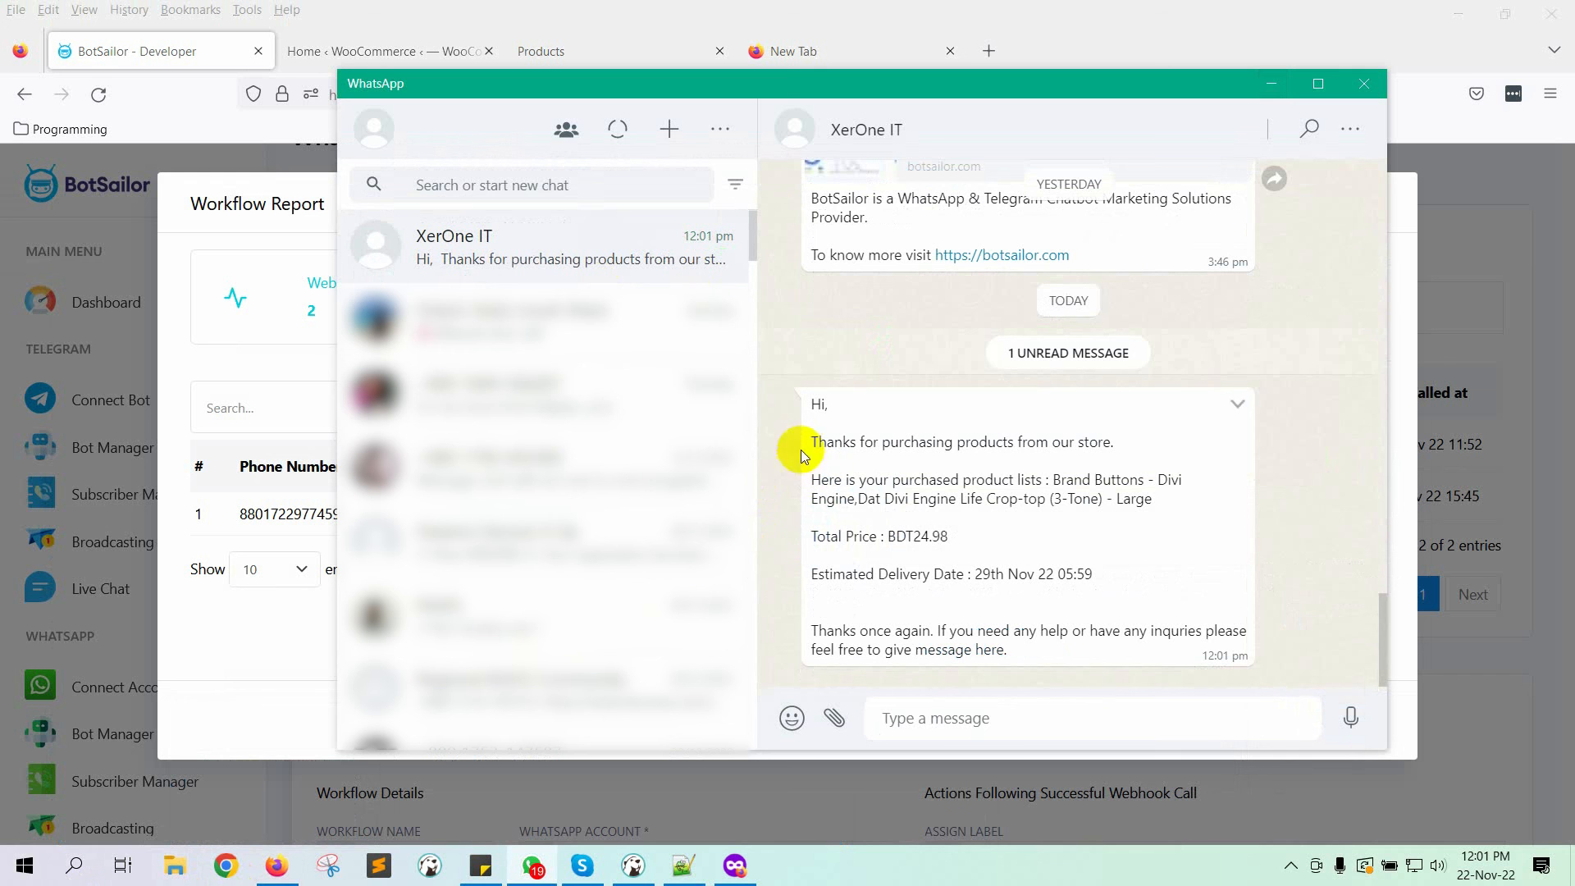
left_click_drag(819, 453, 1067, 446)
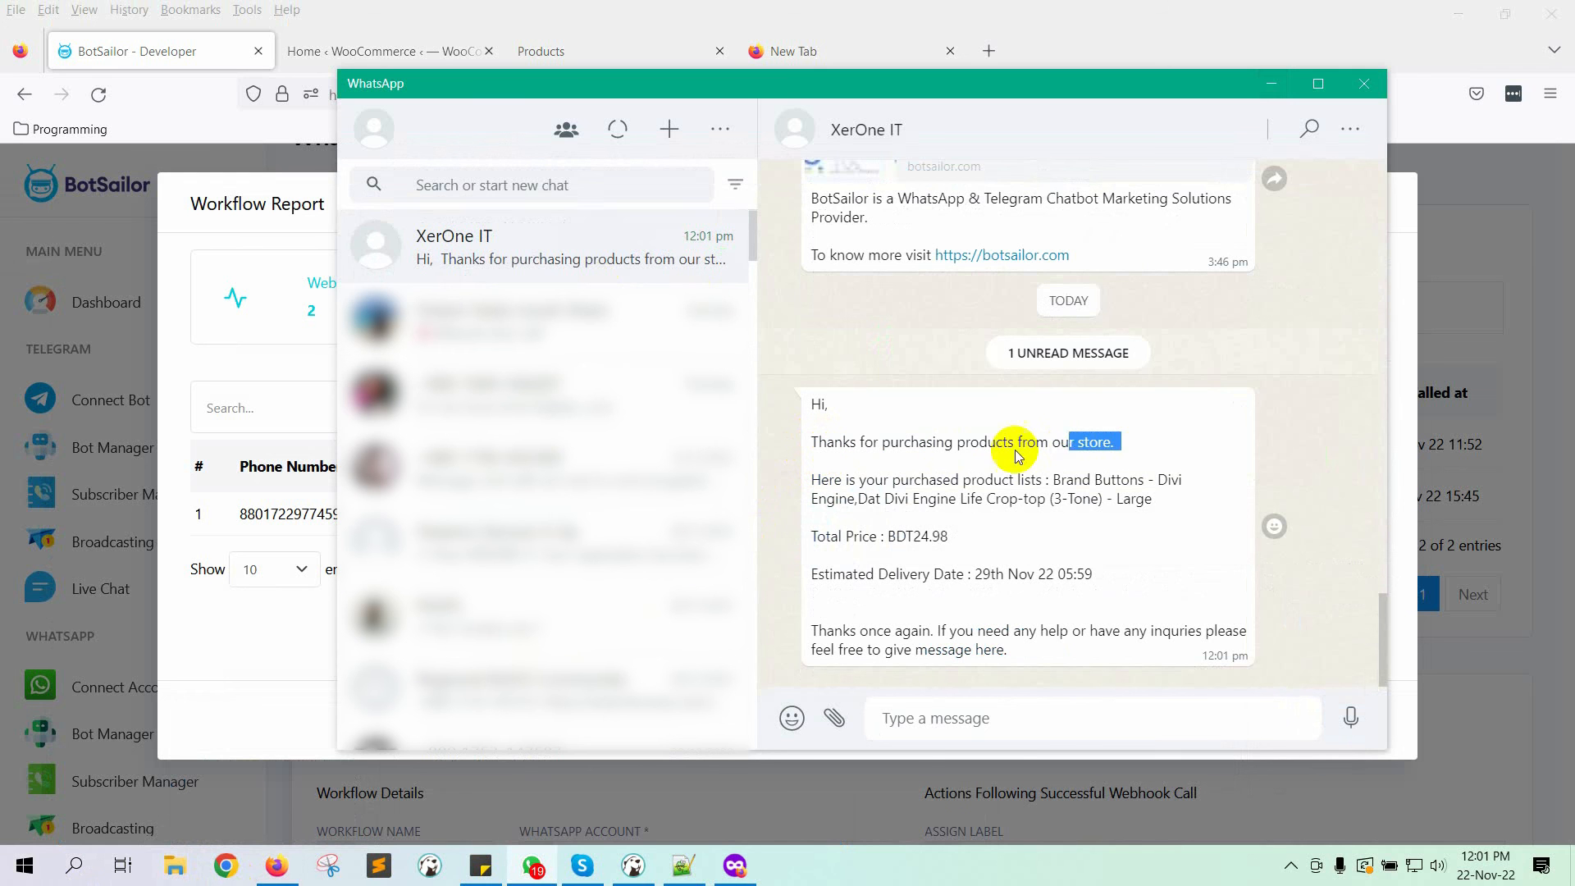
left_click(1072, 448)
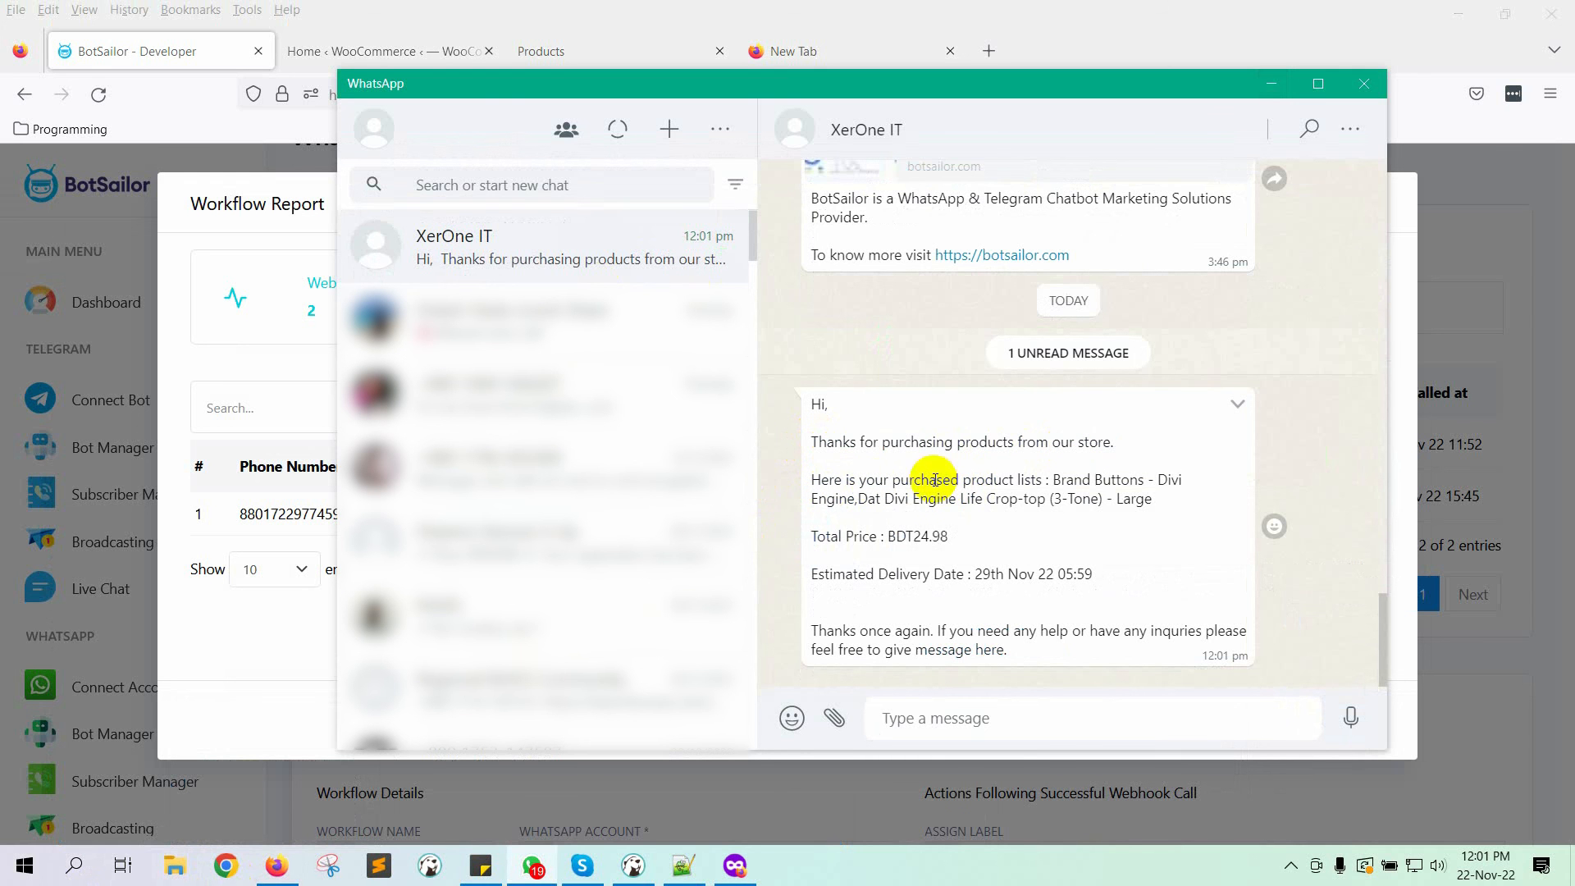
left_click_drag(1058, 486, 1159, 479)
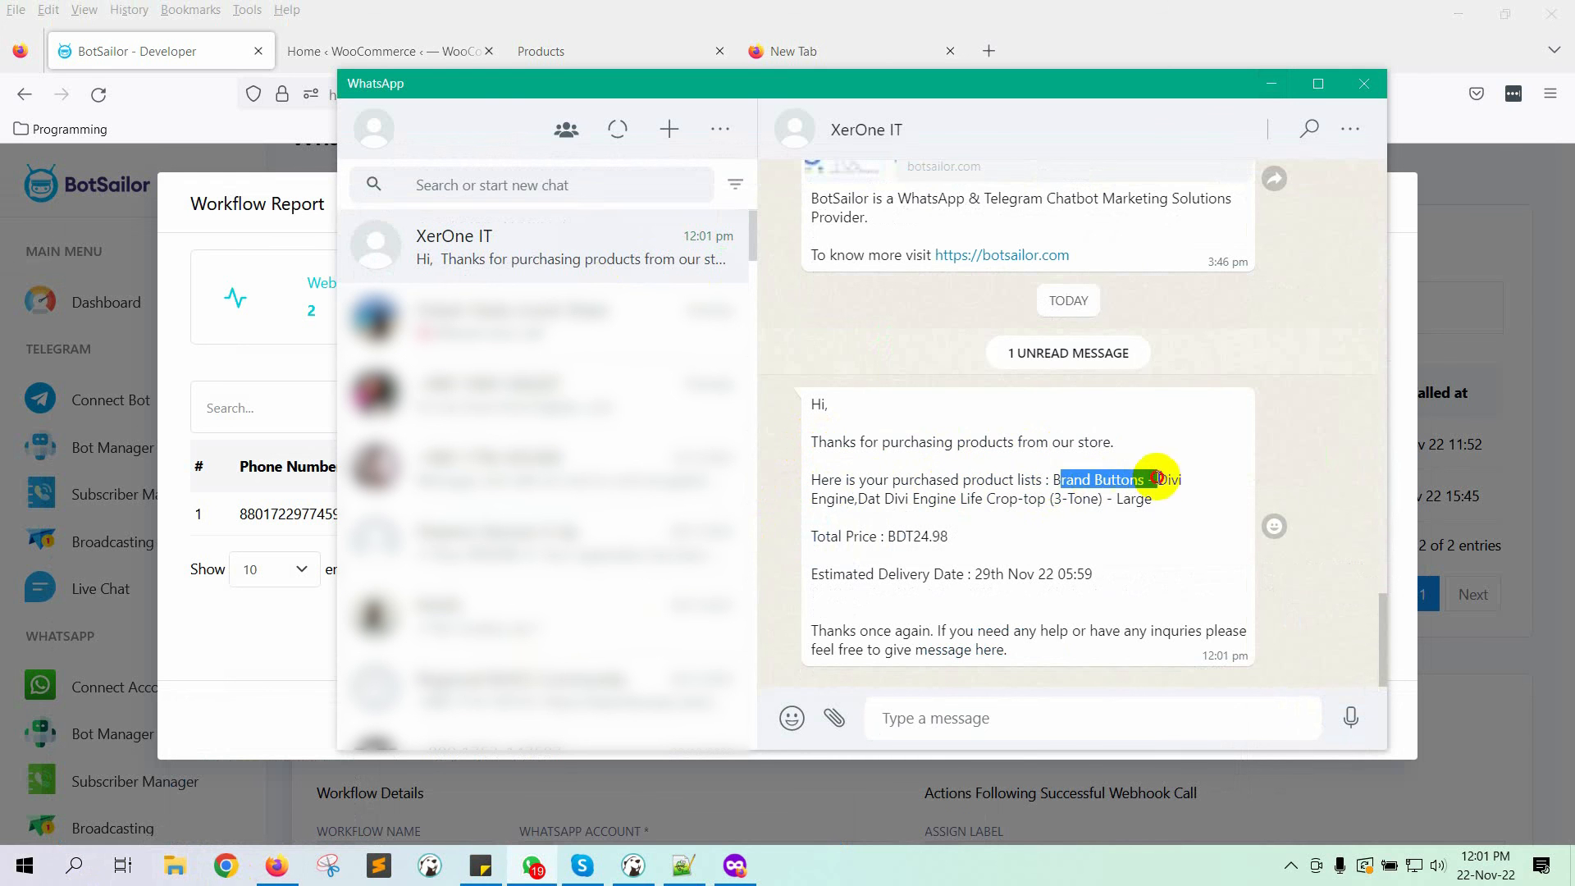
left_click(1118, 473)
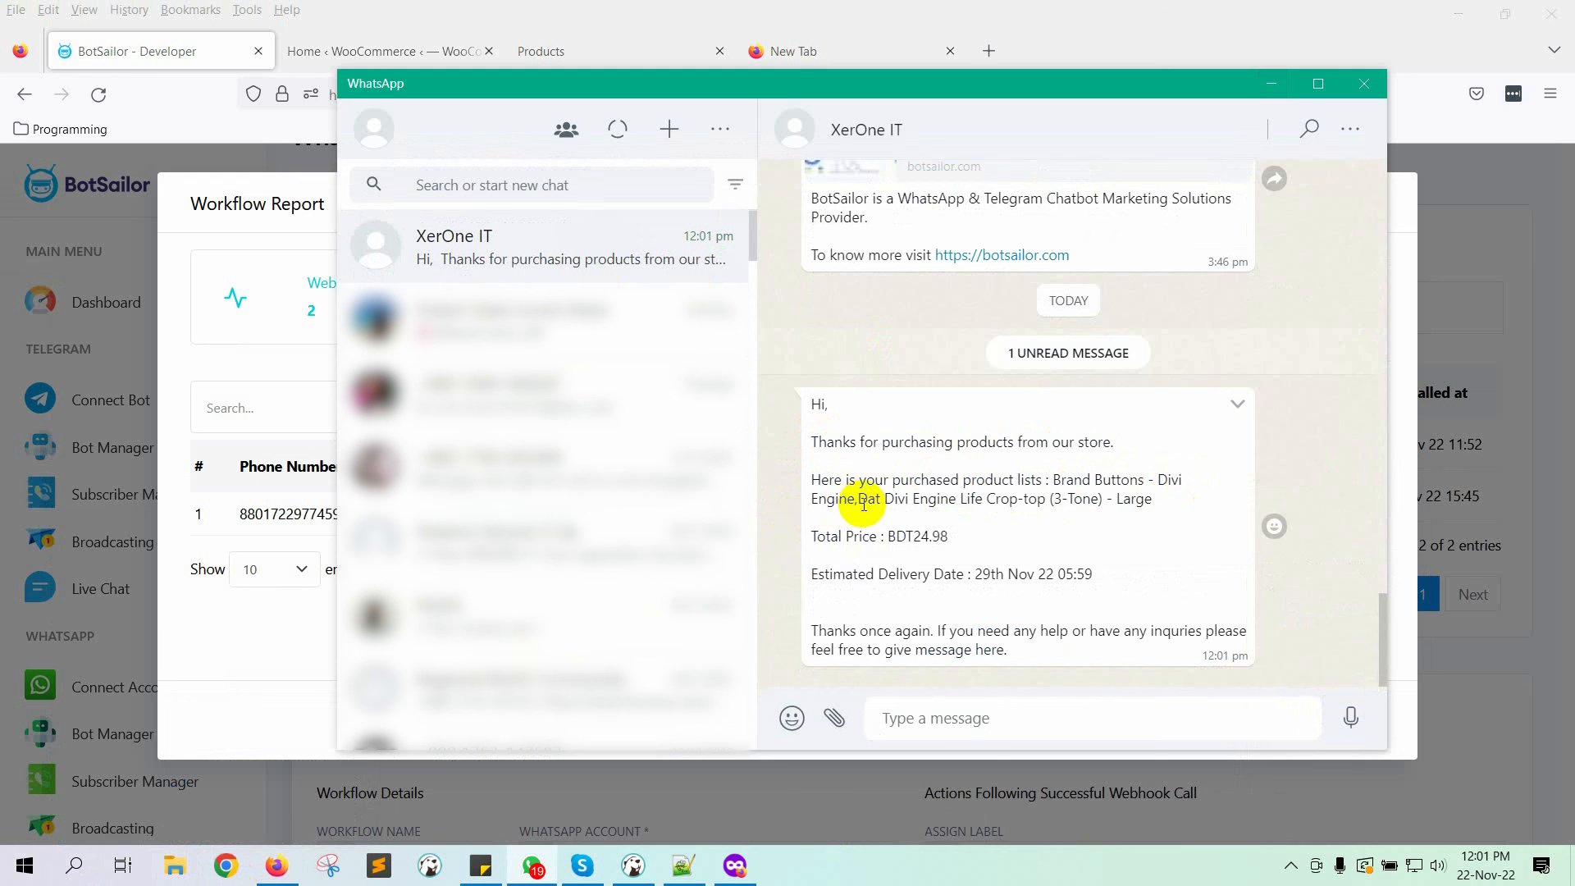